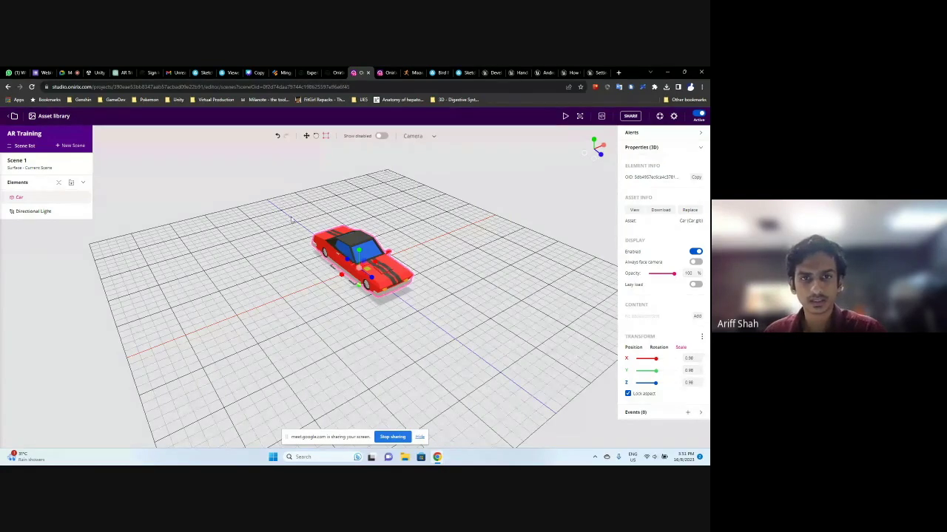
left_click(223, 205)
left_click(356, 251)
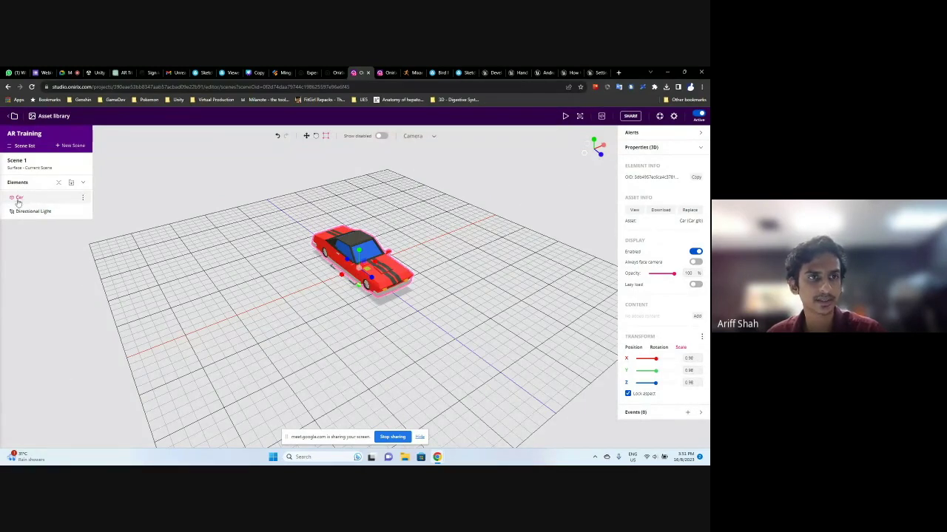
left_click(498, 171)
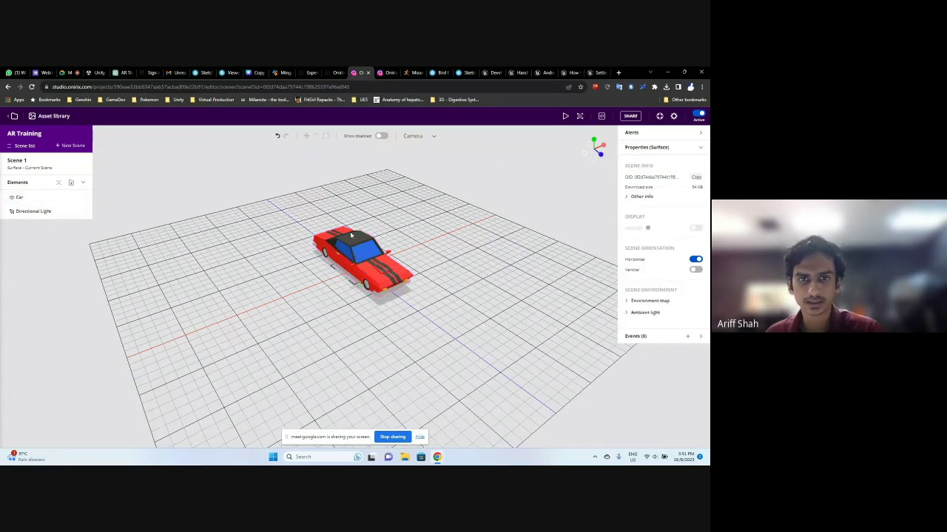
left_click_drag(415, 182, 416, 209)
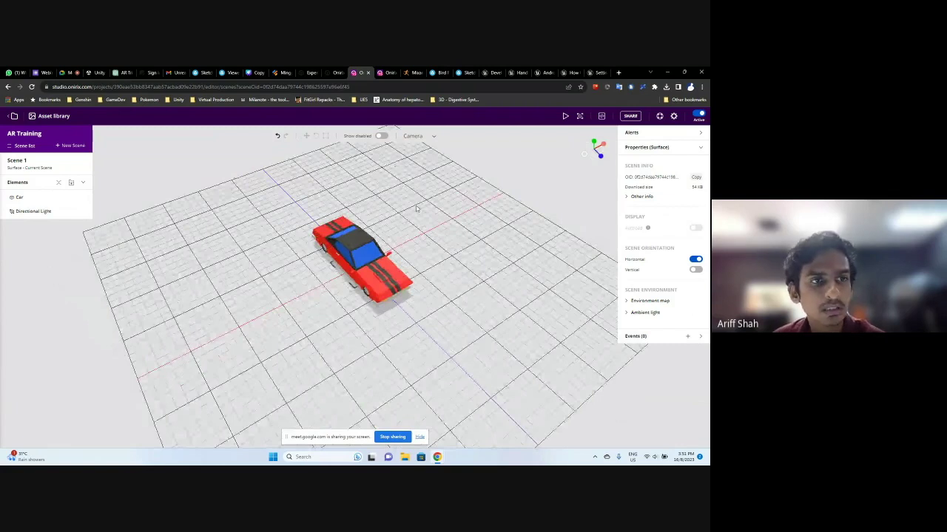
left_click_drag(425, 249, 359, 256)
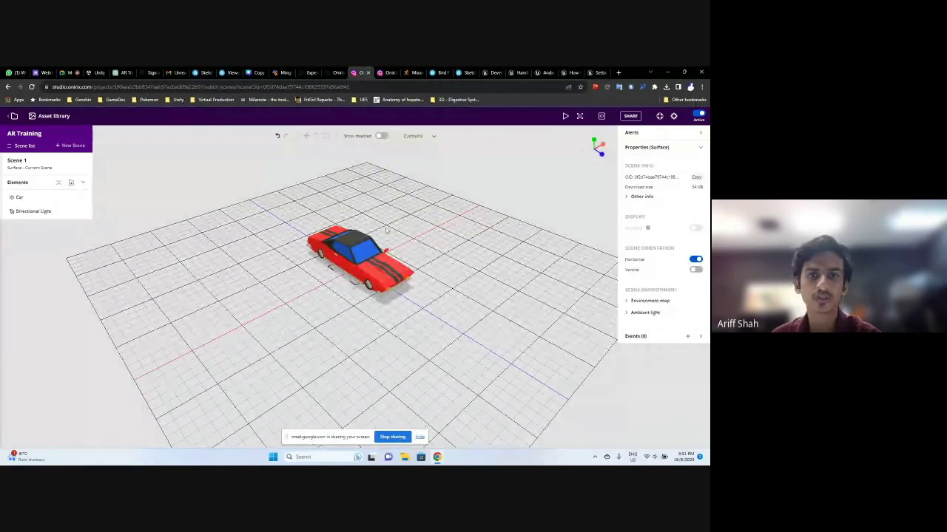
left_click(373, 216)
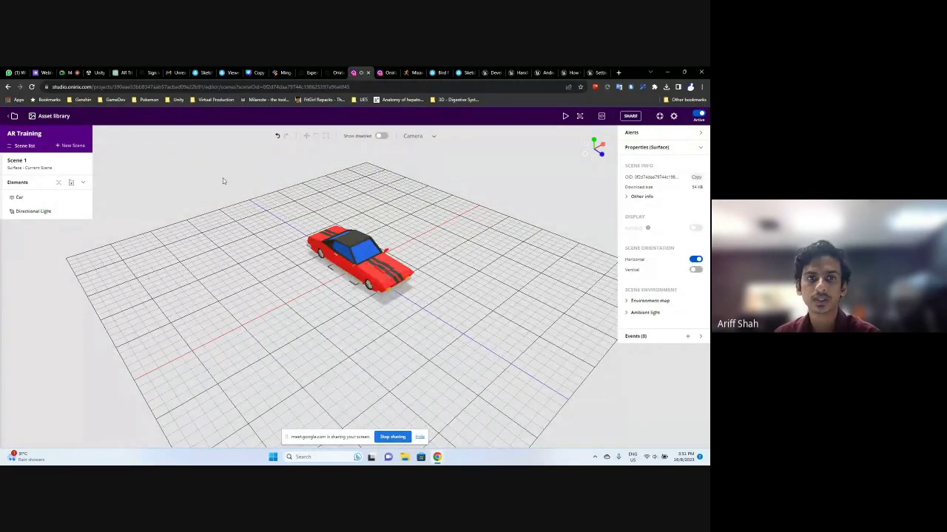
left_click(444, 174)
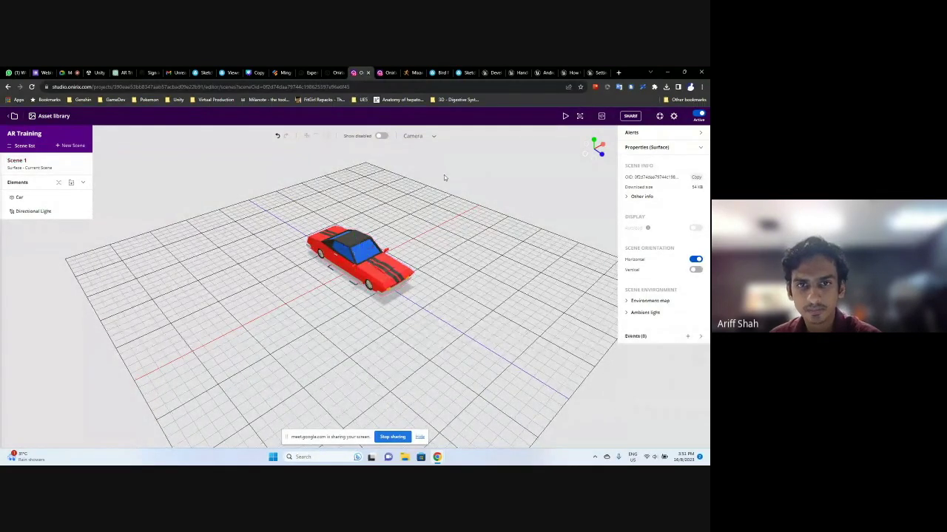
Add a new event to the car and set its event type to Click
left_click(349, 257)
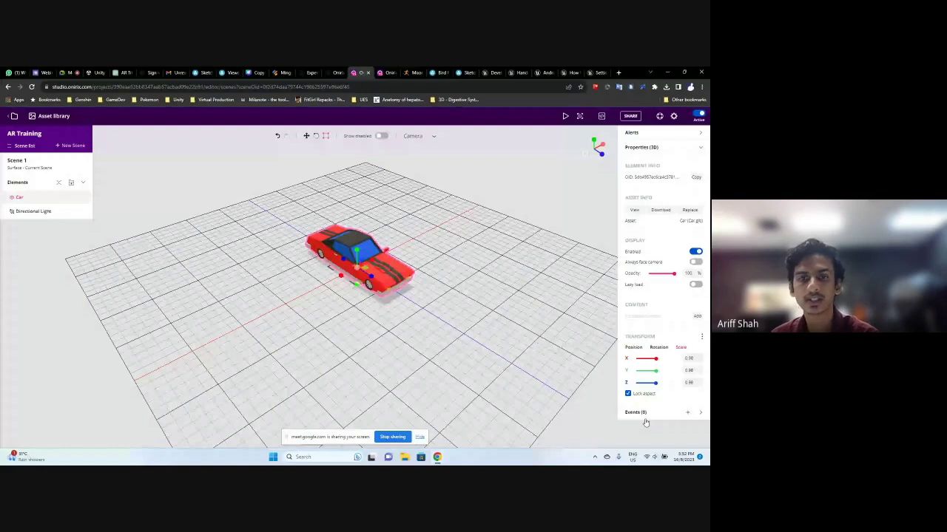
left_click(689, 416)
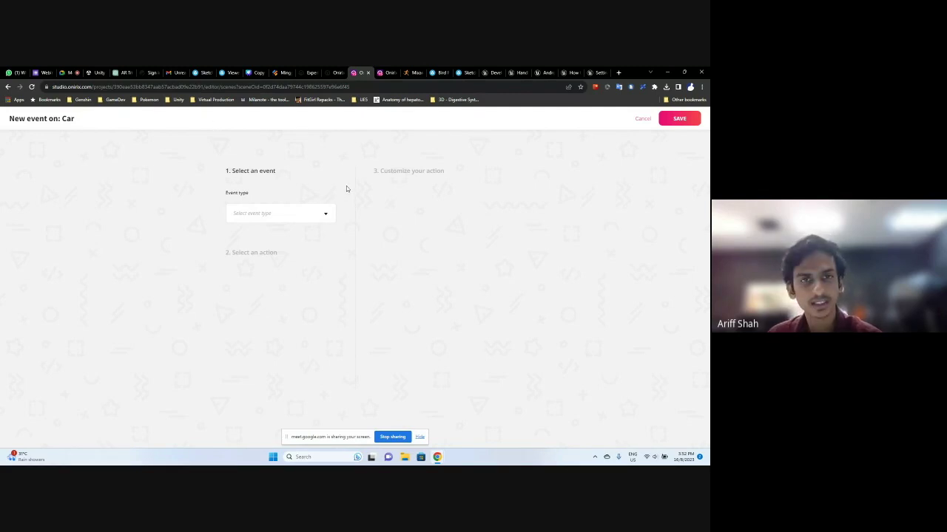
left_click(317, 220)
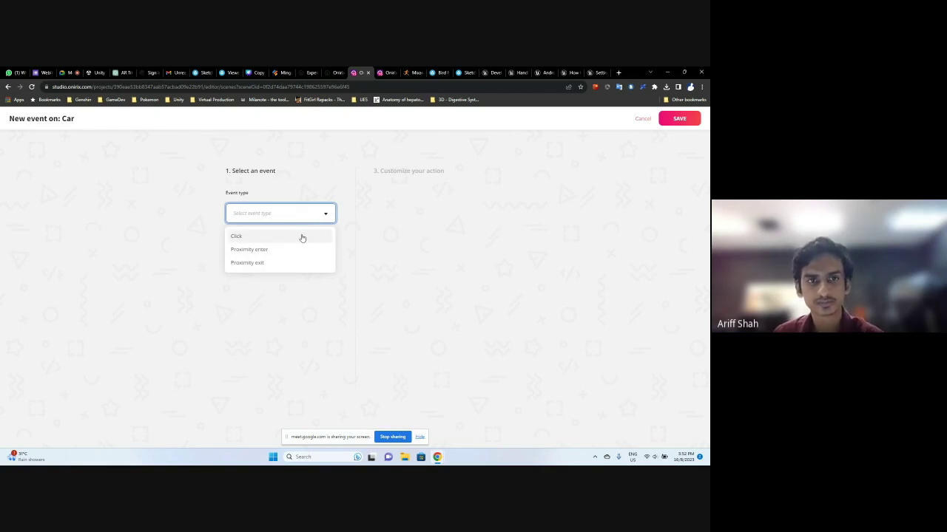
left_click(302, 237)
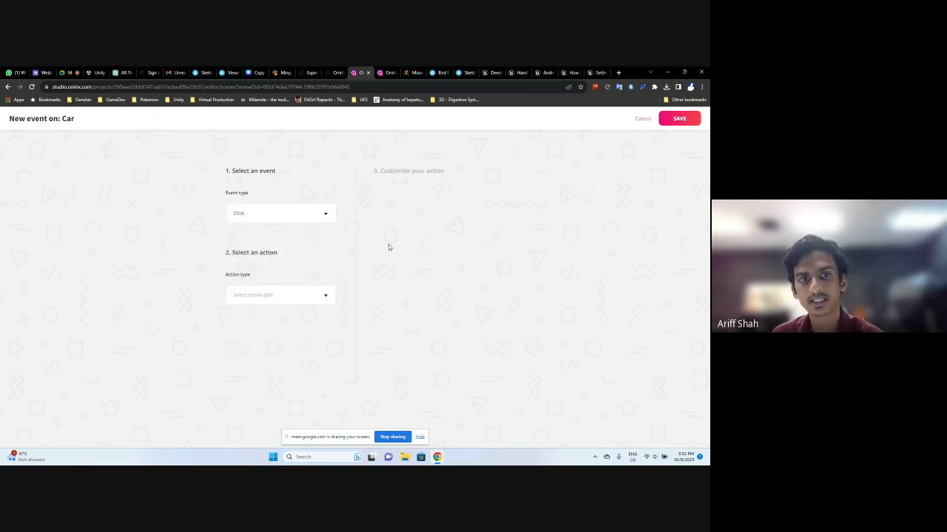
Choose Position as the action type for the car's click event
left_click(247, 297)
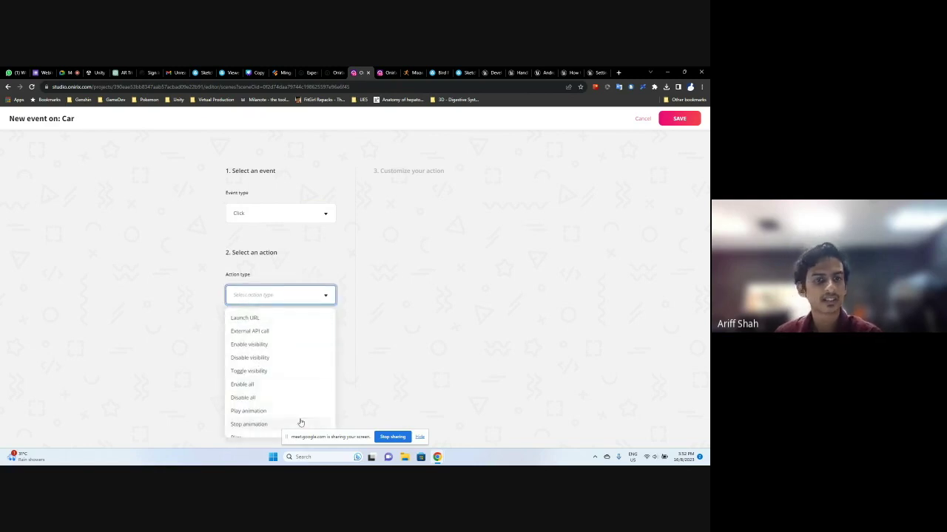
scroll(296, 394, "down", 3)
scroll(286, 374, "up", 3)
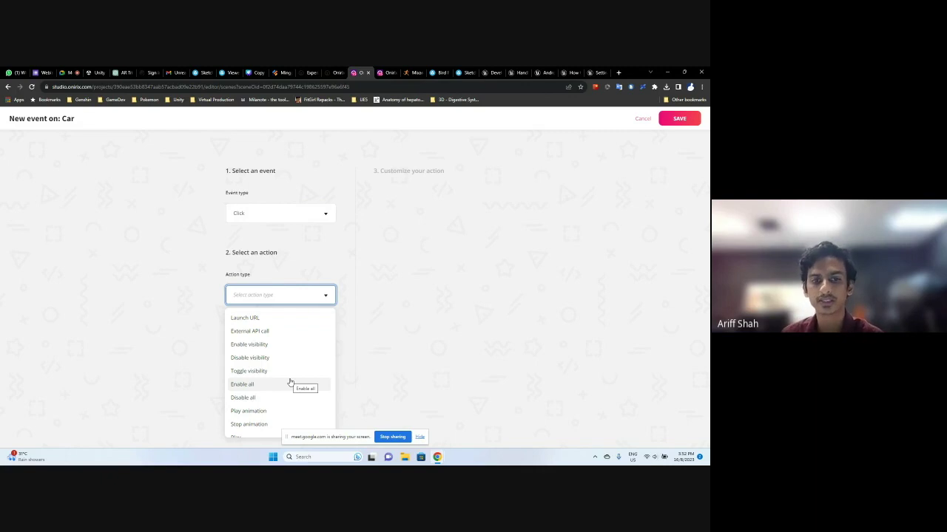
scroll(295, 348, "down", 4)
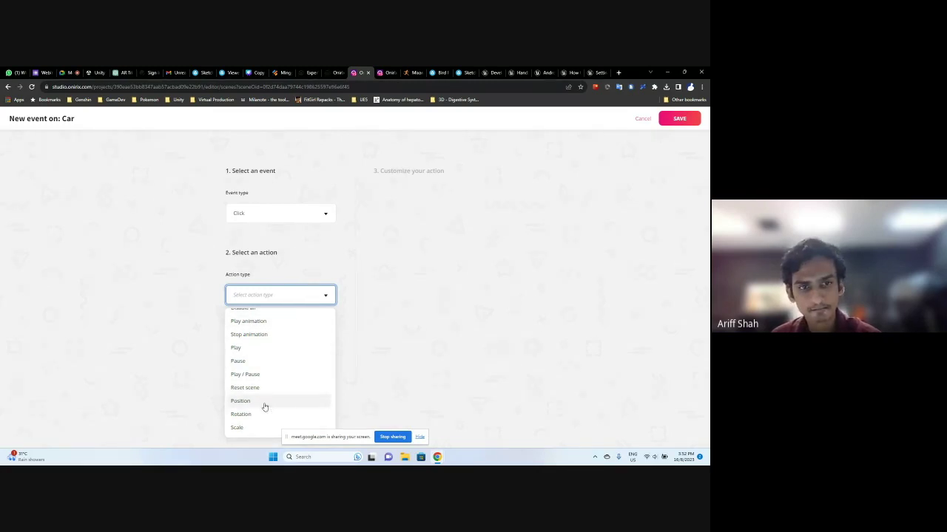
left_click(264, 405)
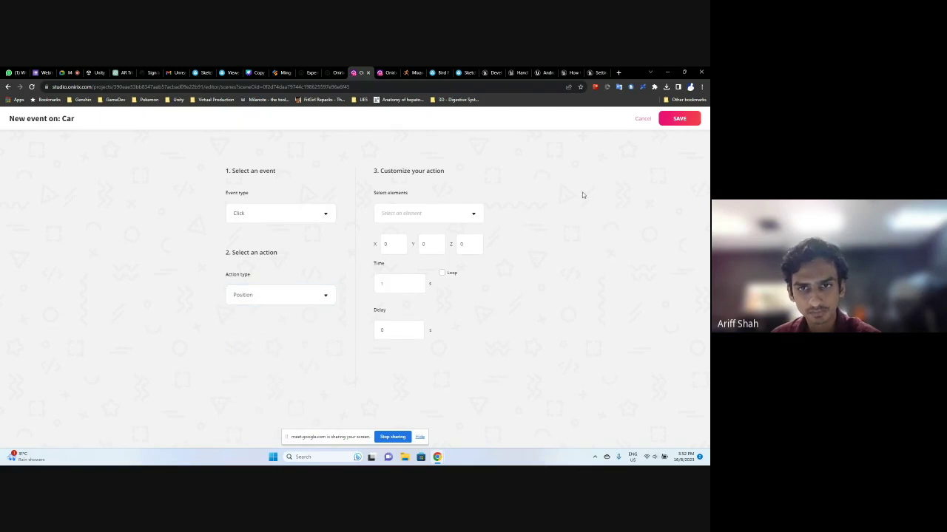
Choose the Car as the only element that the Position action affects
left_click(443, 213)
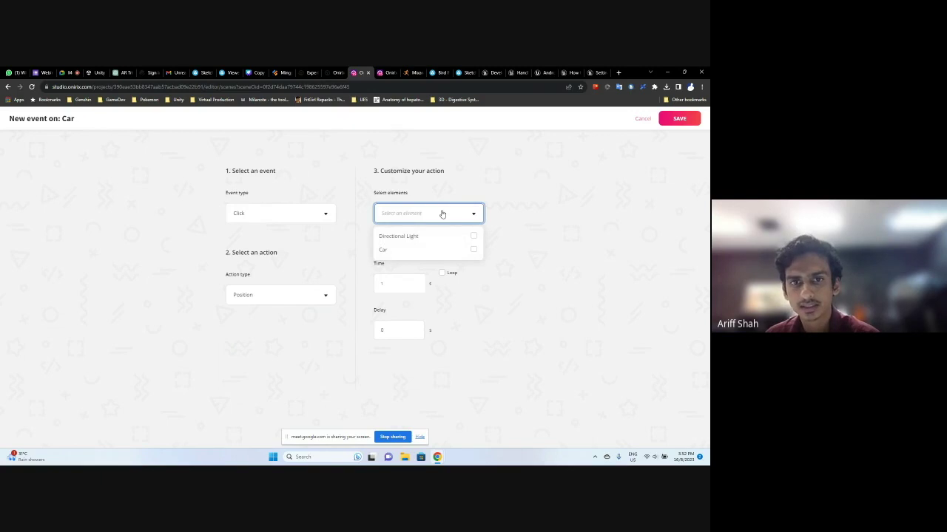
left_click(442, 214)
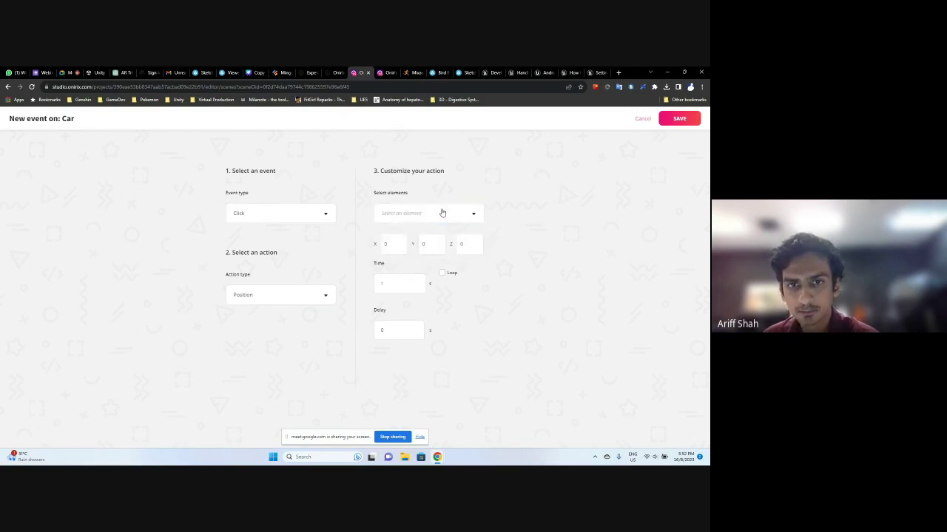
left_click(442, 213)
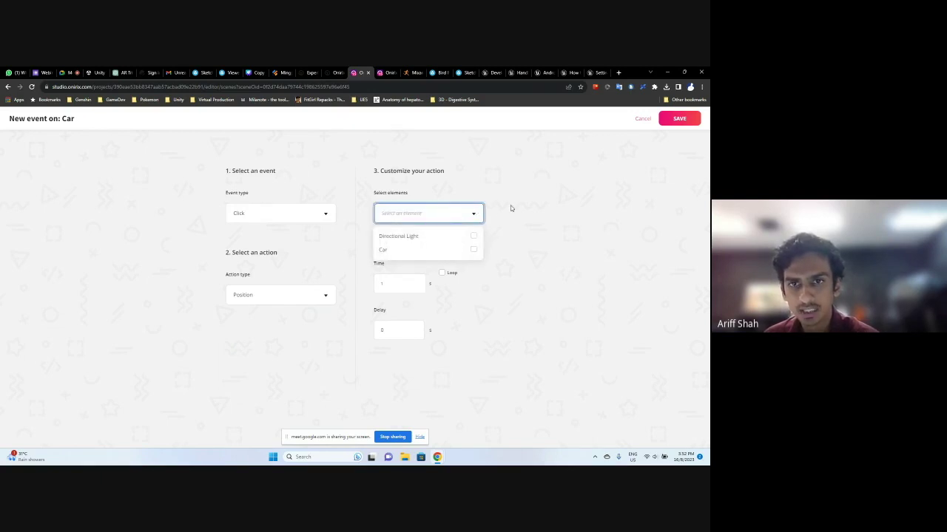
left_click(475, 252)
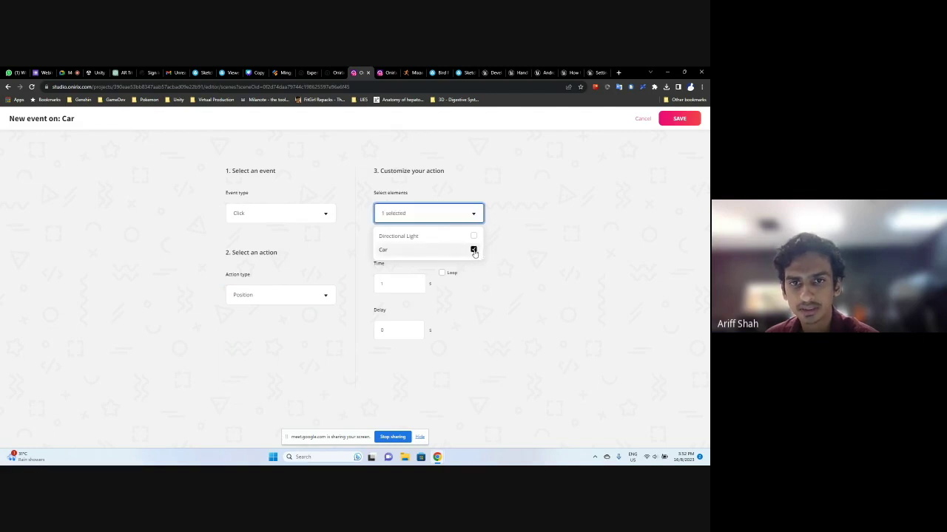
left_click(520, 207)
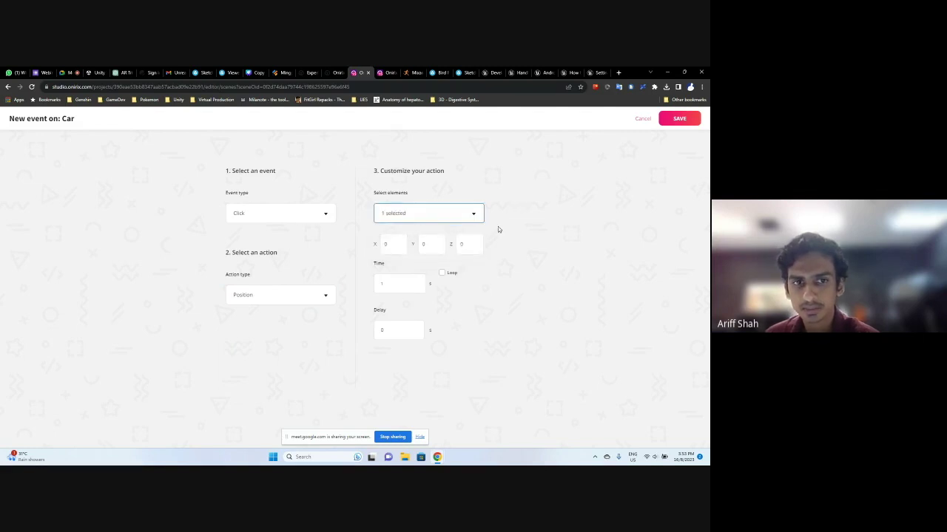
left_click(403, 221)
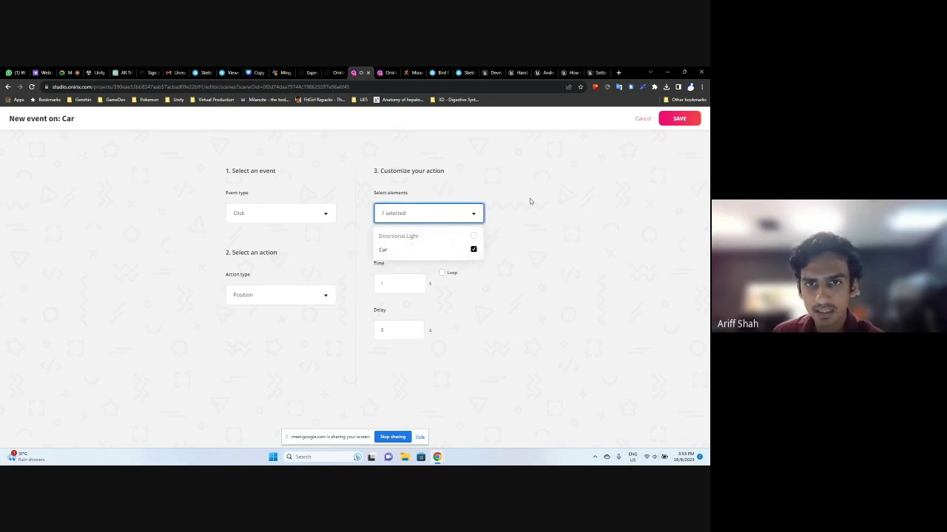
left_click(544, 216)
left_click(450, 209)
left_click(558, 220)
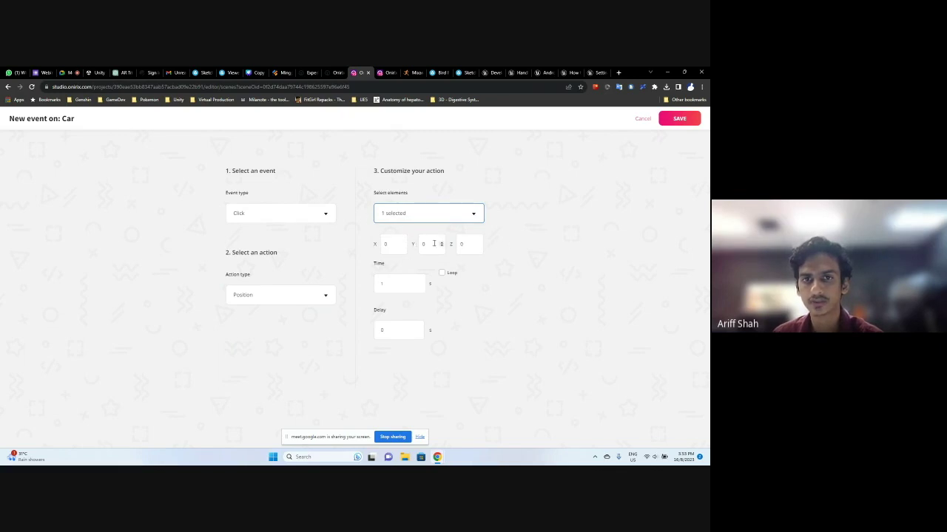
Set the action's Y position to 1 and save the event
left_click(424, 243)
key("BackSpace")
type("1")
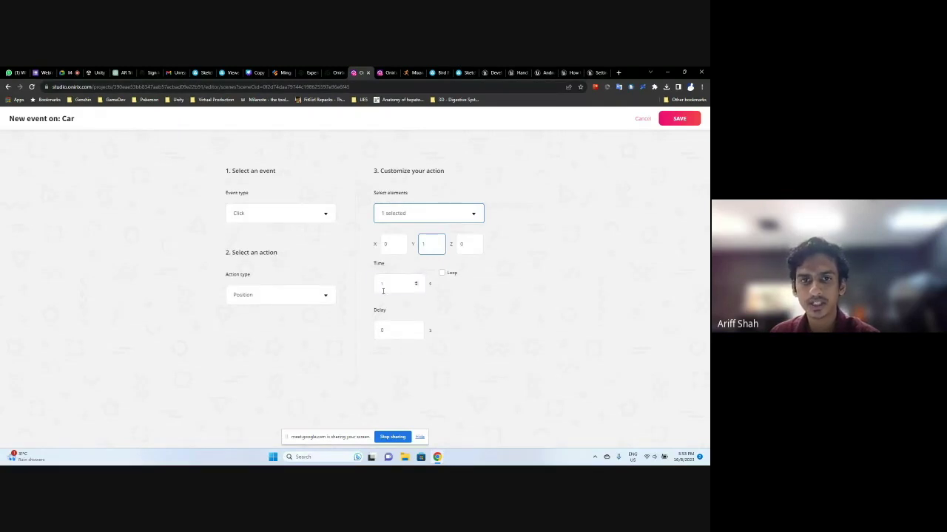
left_click(385, 285)
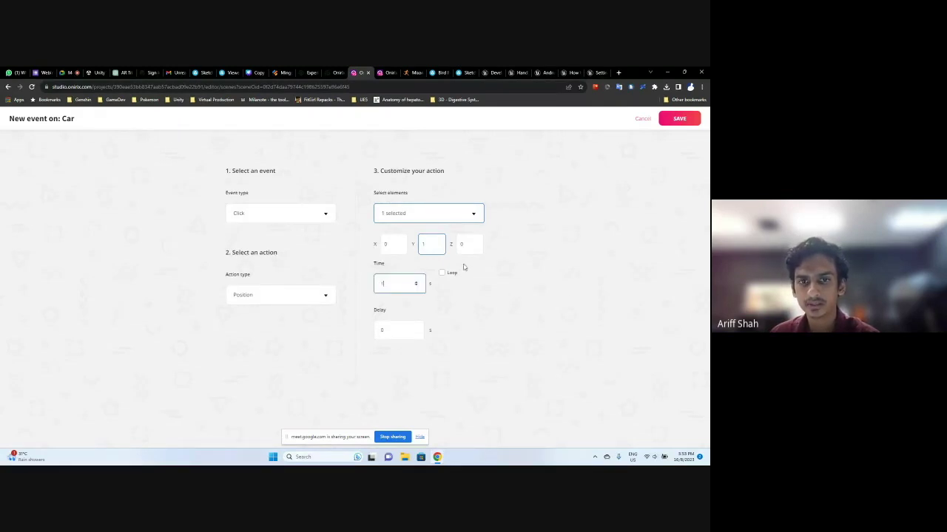
left_click(553, 253)
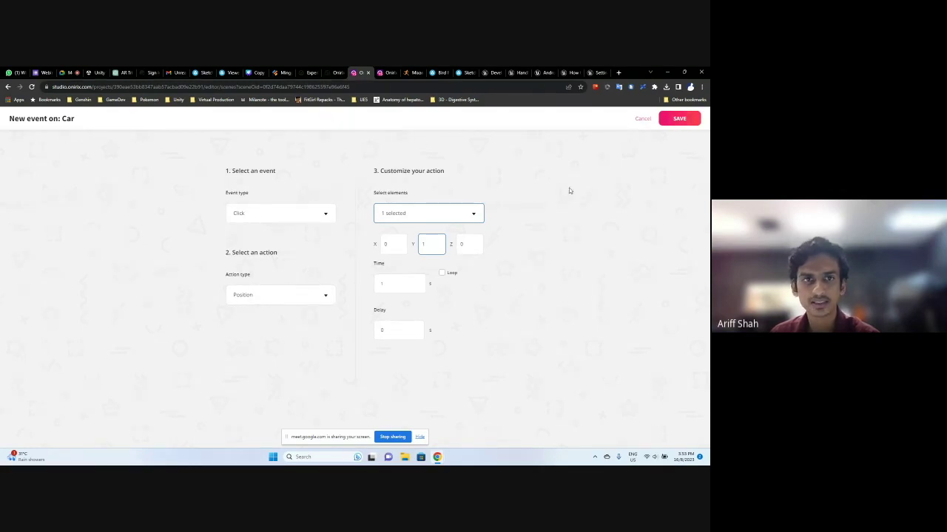
left_click(680, 121)
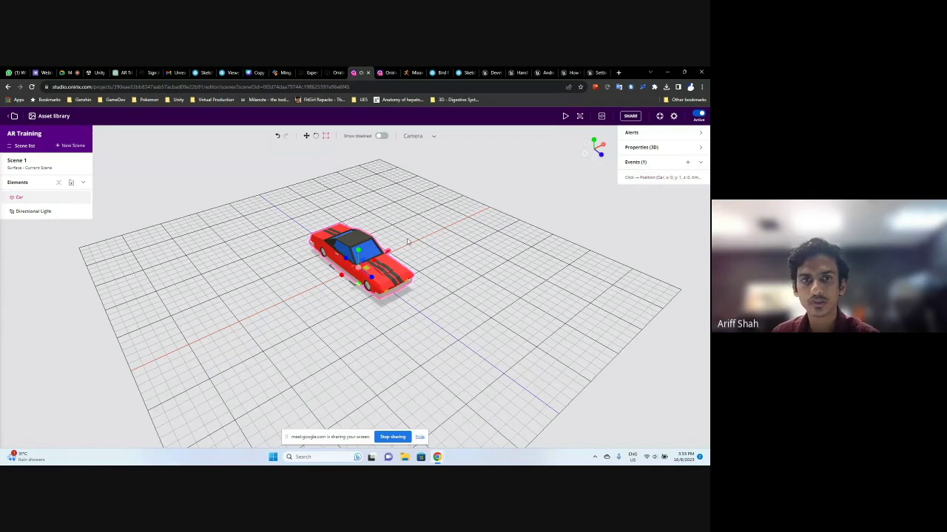
Preview the scene in the 3D viewer, trigger the car's click event, and return to the editor
left_click(566, 115)
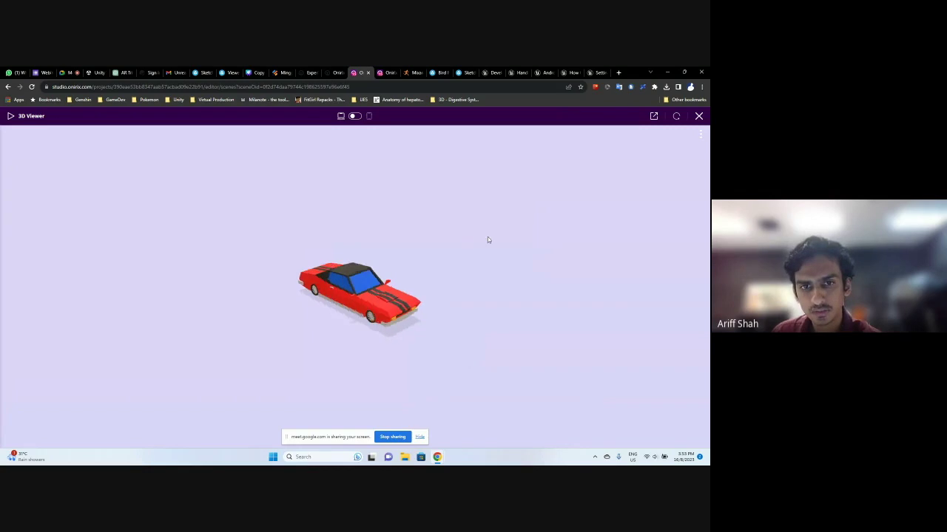
left_click(356, 296)
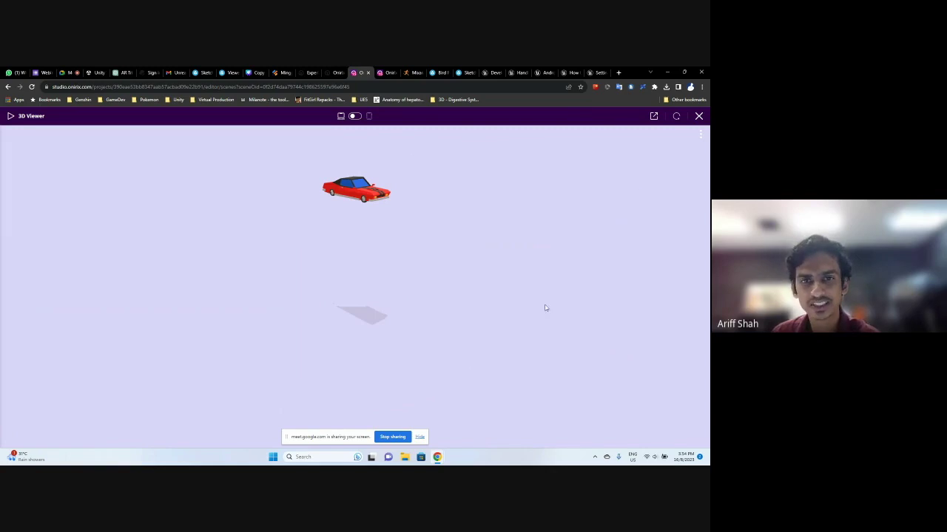
left_click(697, 118)
Edit the car's existing click event, setting the position to Y 0 and Z 1, and save it
left_click_drag(518, 193, 387, 253)
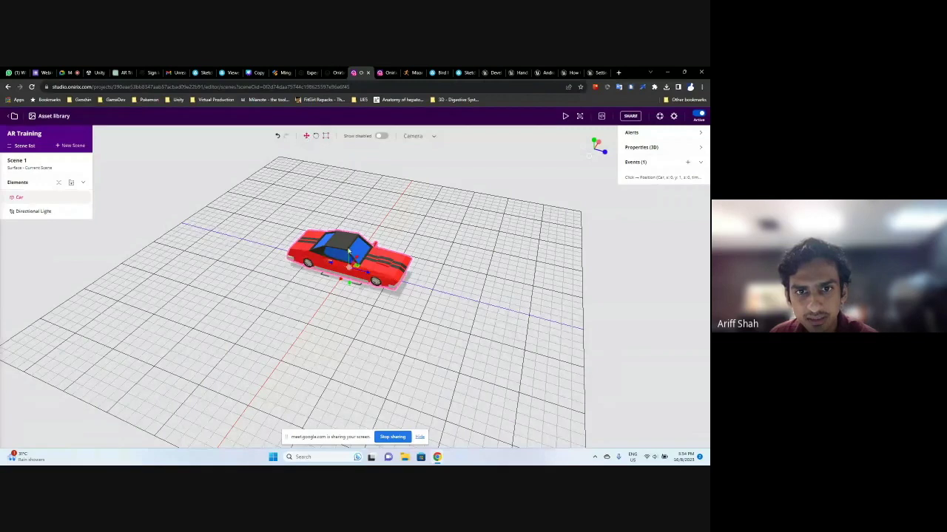
left_click(650, 147)
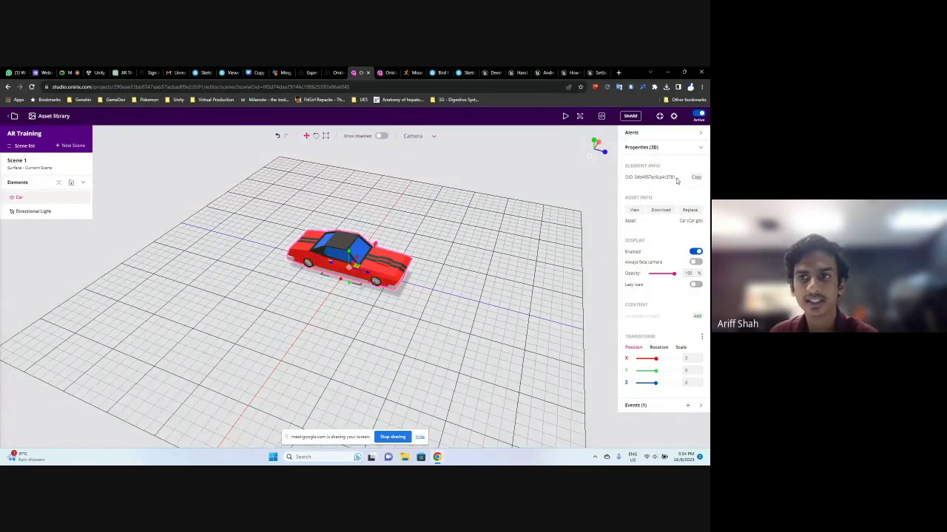
left_click(645, 405)
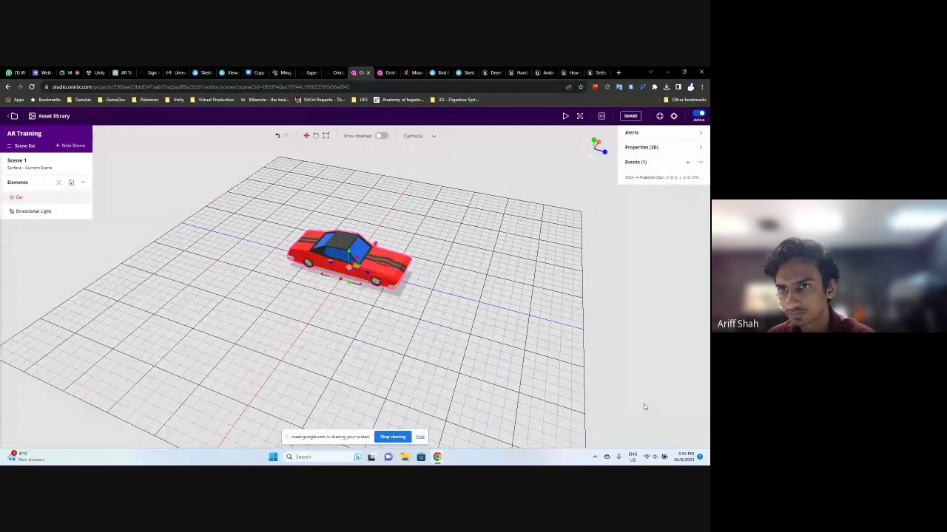
left_click(648, 179)
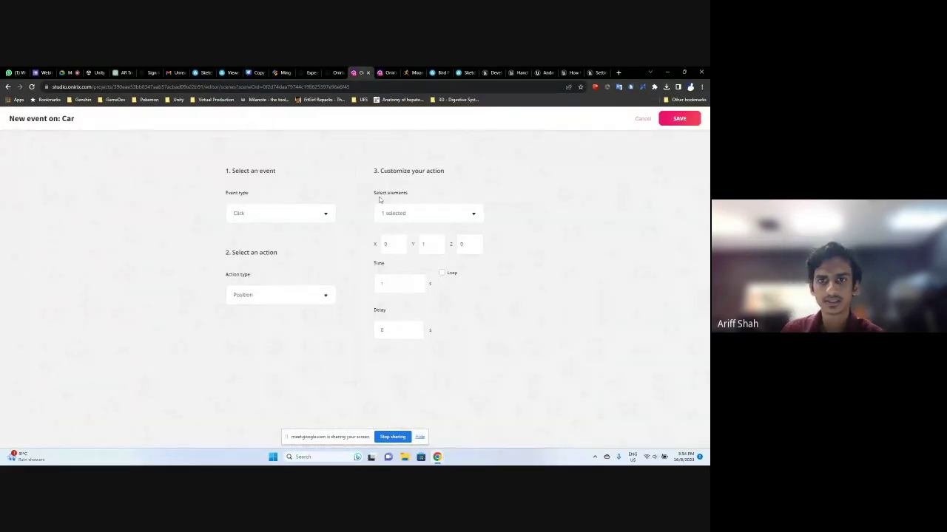
left_click(423, 245)
double_click(418, 242)
left_click(652, 265)
double_click(469, 244)
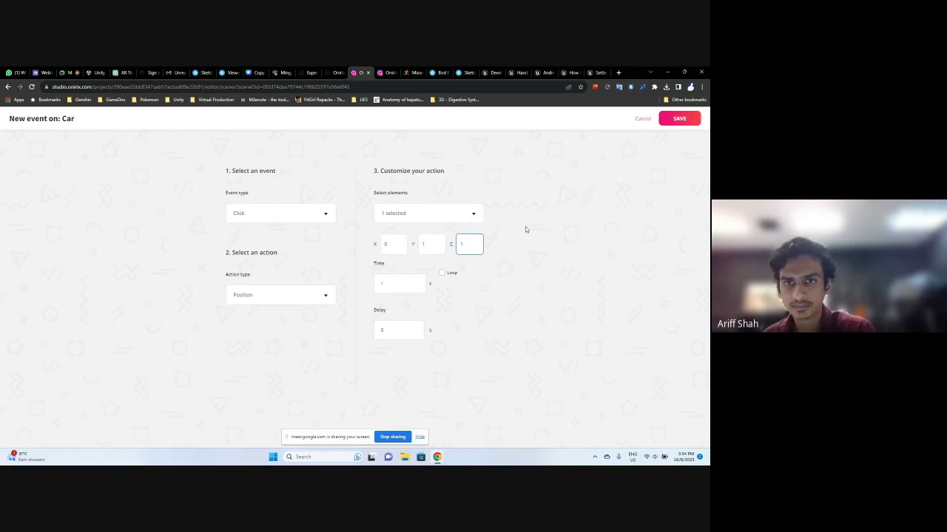
double_click(423, 246)
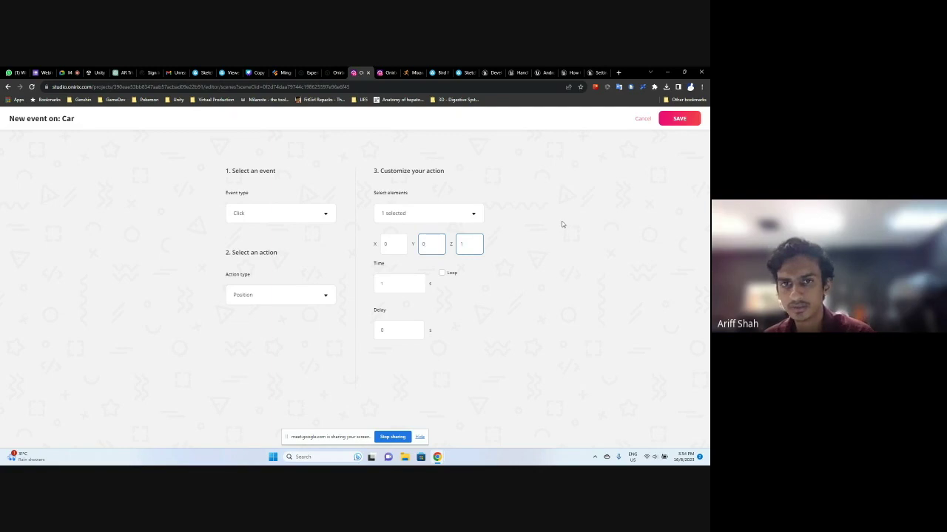
left_click(681, 120)
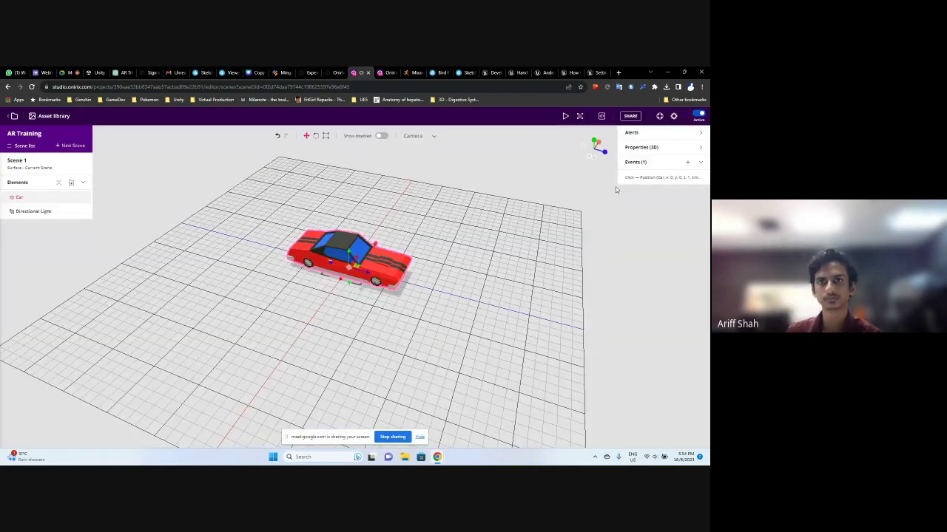
Preview the scene with the updated car position in the 3D viewer and return to the editor
left_click(563, 117)
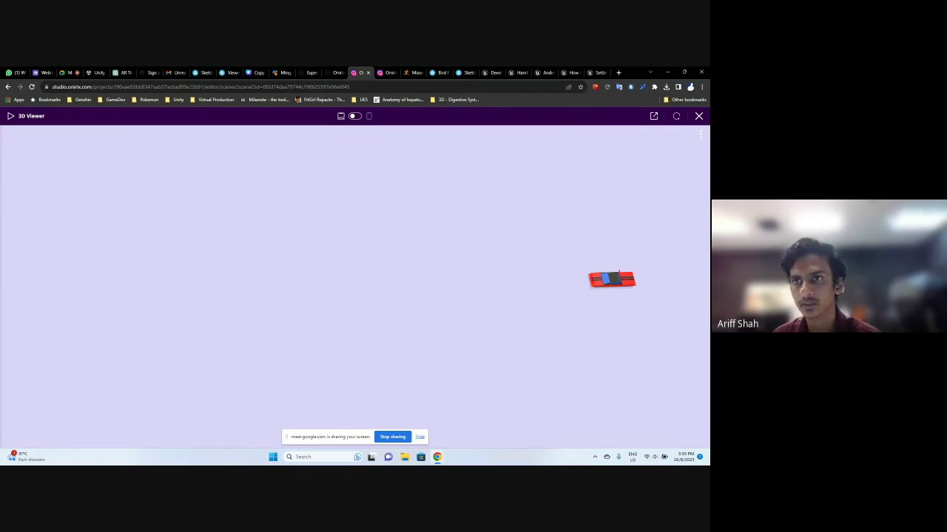
left_click(700, 116)
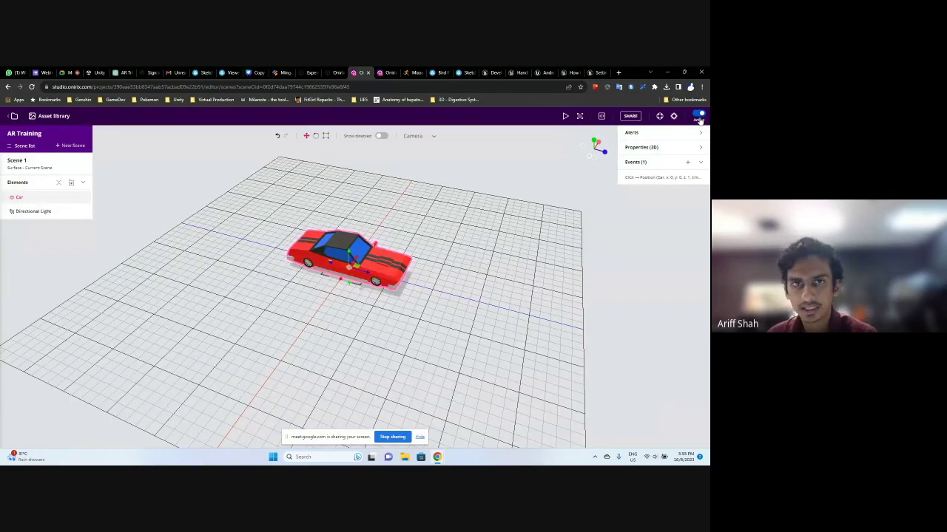
Enable Loop on the car's existing click Position event and save it
left_click(405, 229)
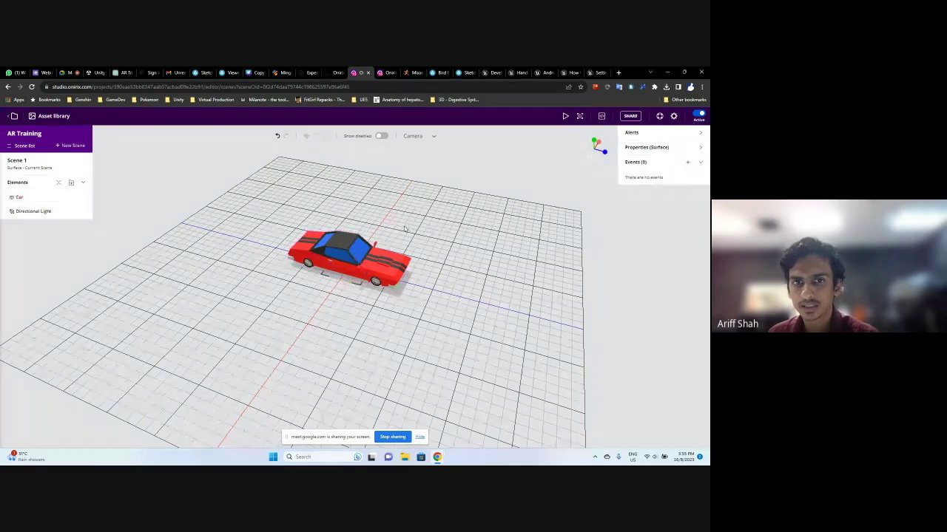
left_click(326, 253)
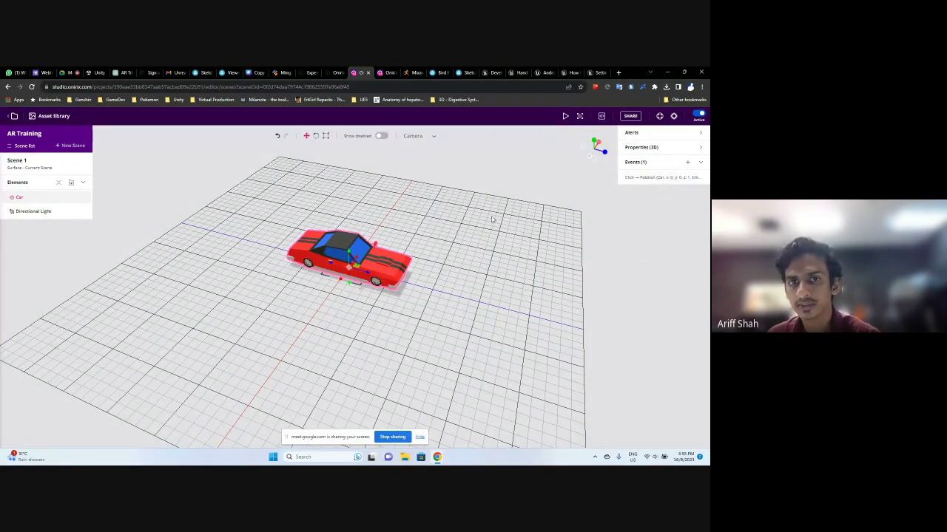
left_click(652, 179)
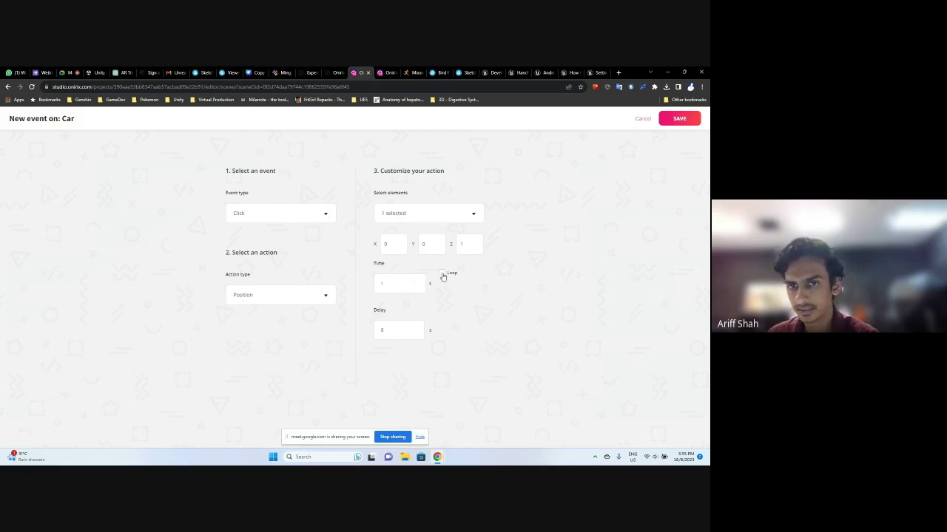
left_click(442, 274)
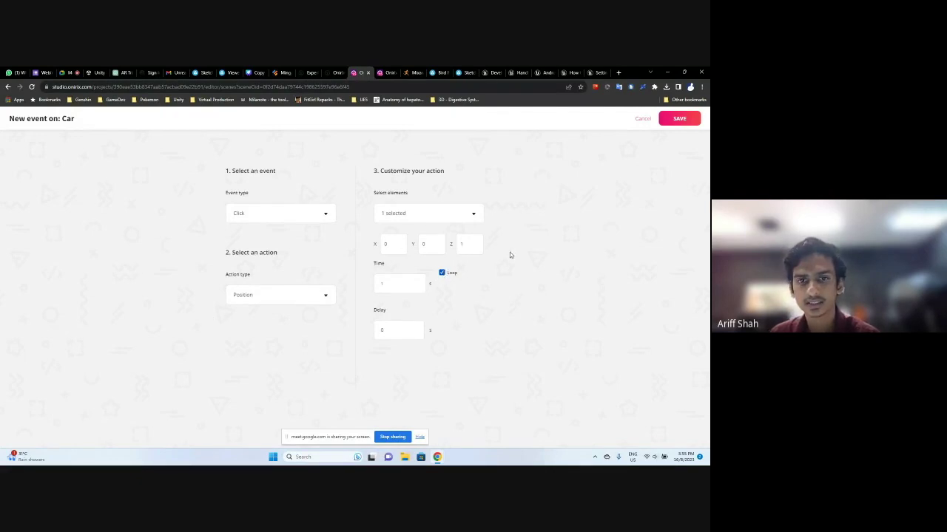
left_click(679, 119)
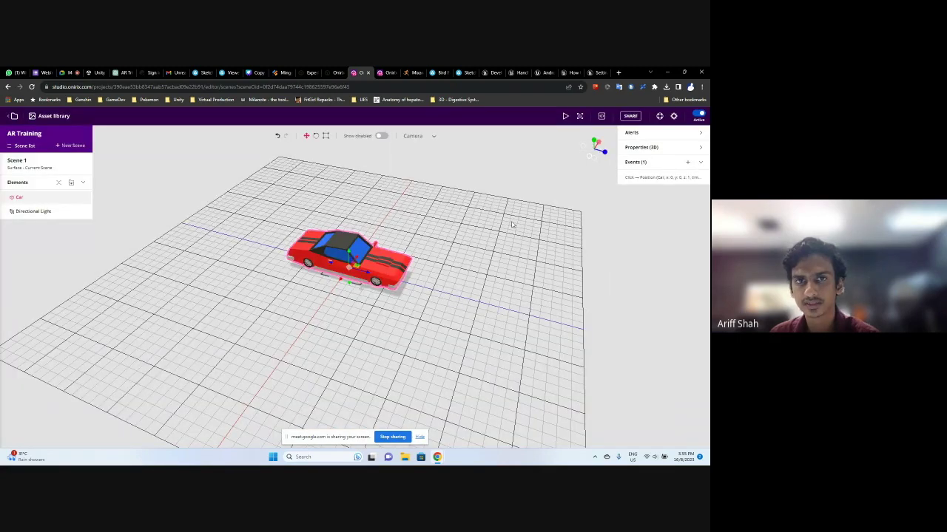
Preview the looping car movement in the 3D viewer, return to the editor, and open the scene's AR test QR code
left_click(565, 118)
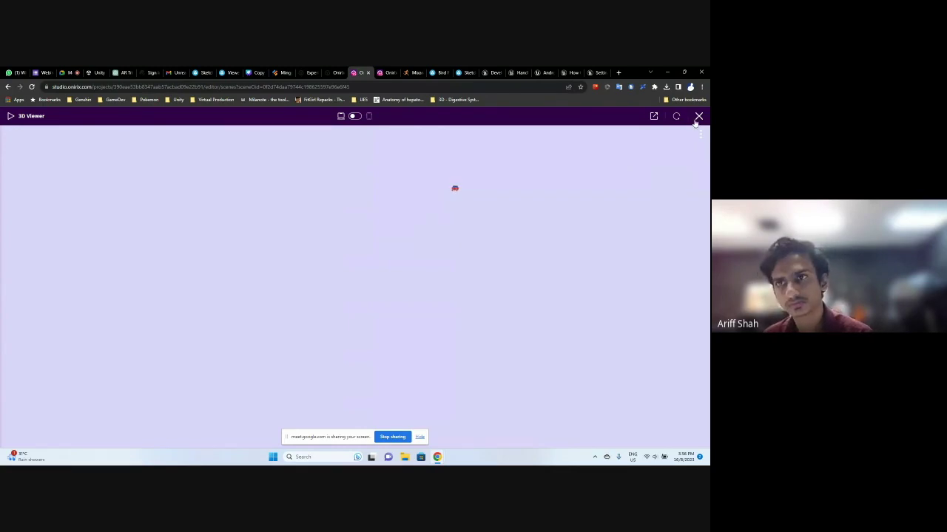
left_click(698, 116)
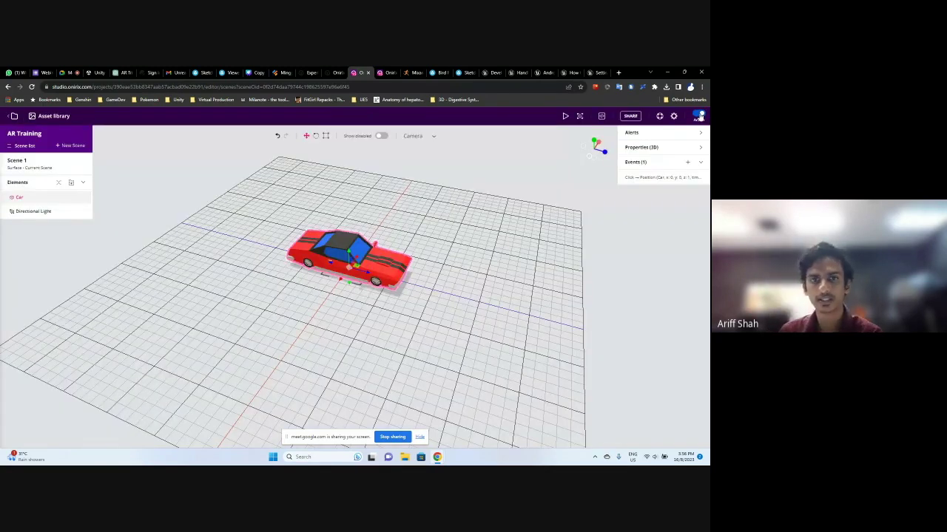
left_click_drag(384, 194, 425, 174)
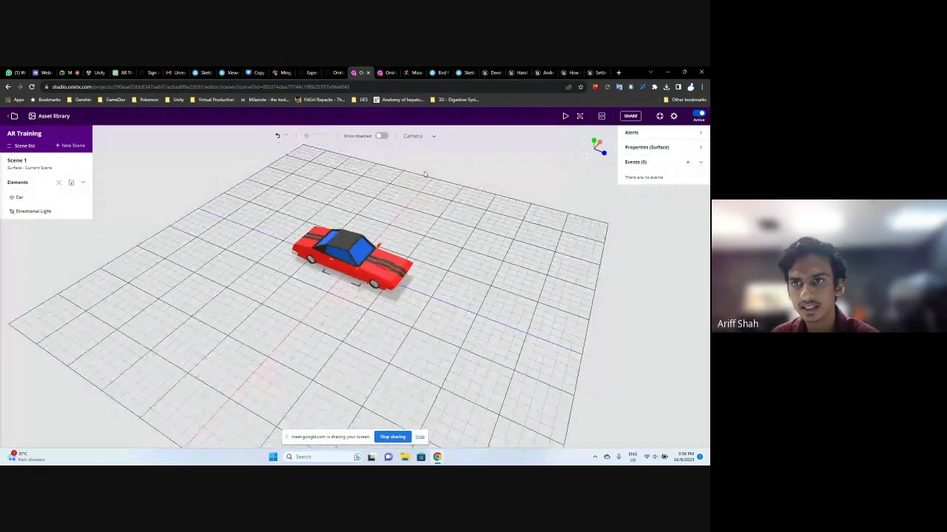
left_click(581, 117)
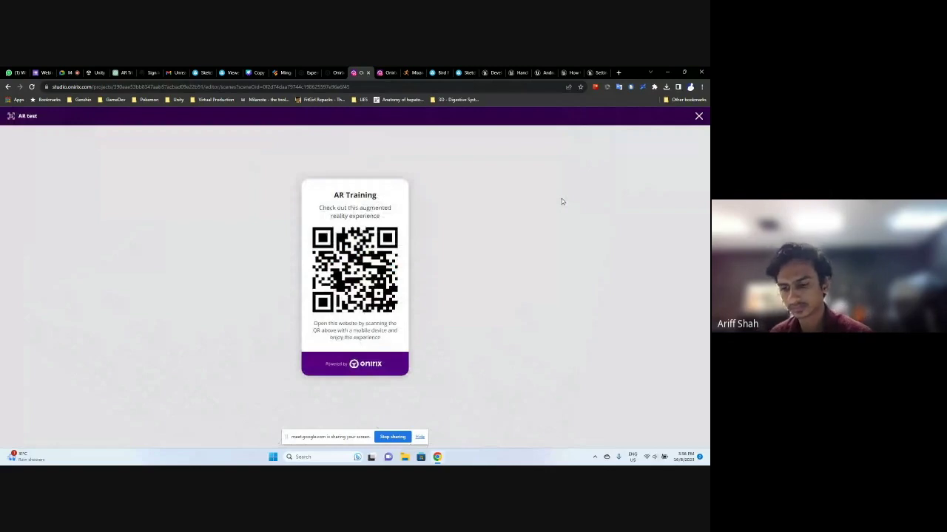
Switch to the Google Meet call and stop sharing the screen
left_click(68, 73)
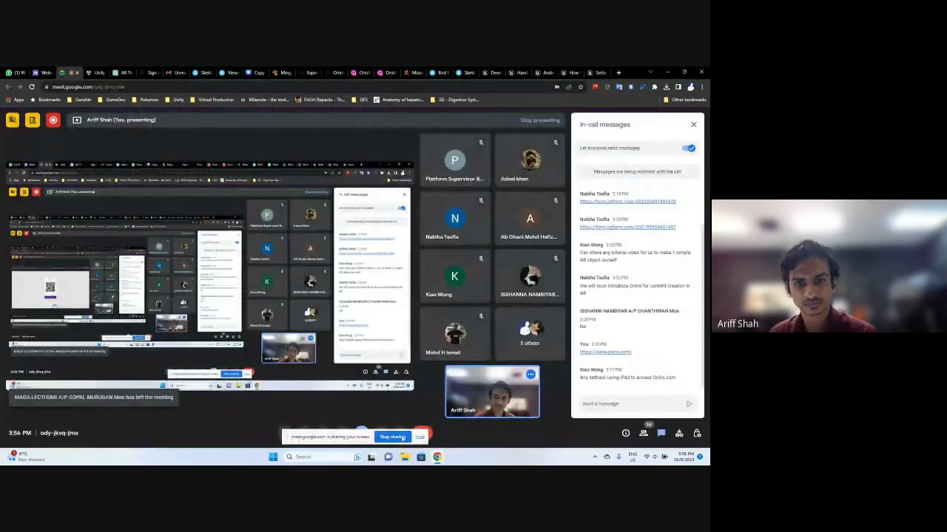
left_click(393, 437)
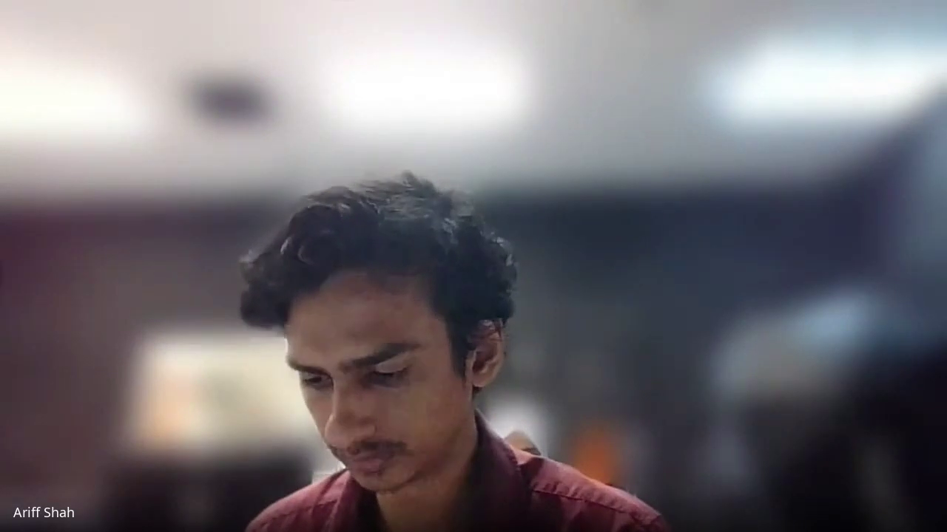
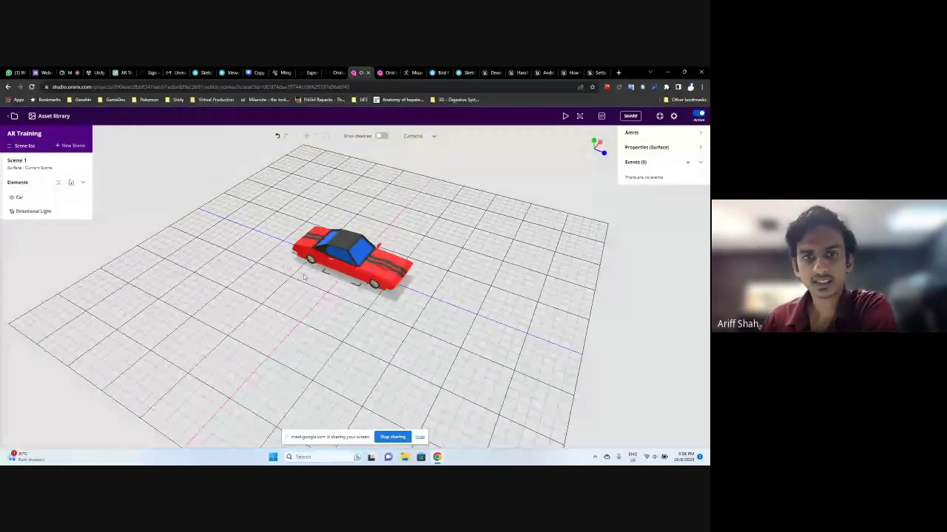
left_click_drag(435, 203, 419, 208)
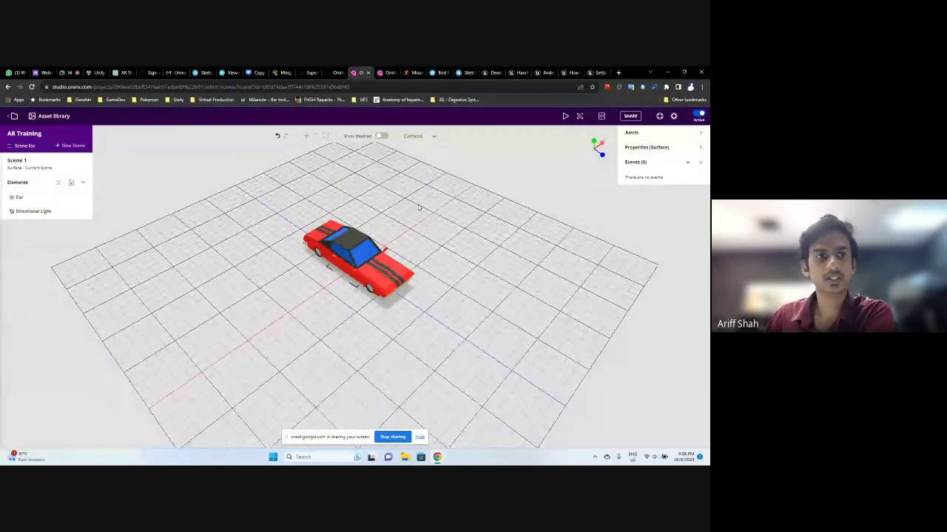
left_click_drag(480, 209, 508, 169)
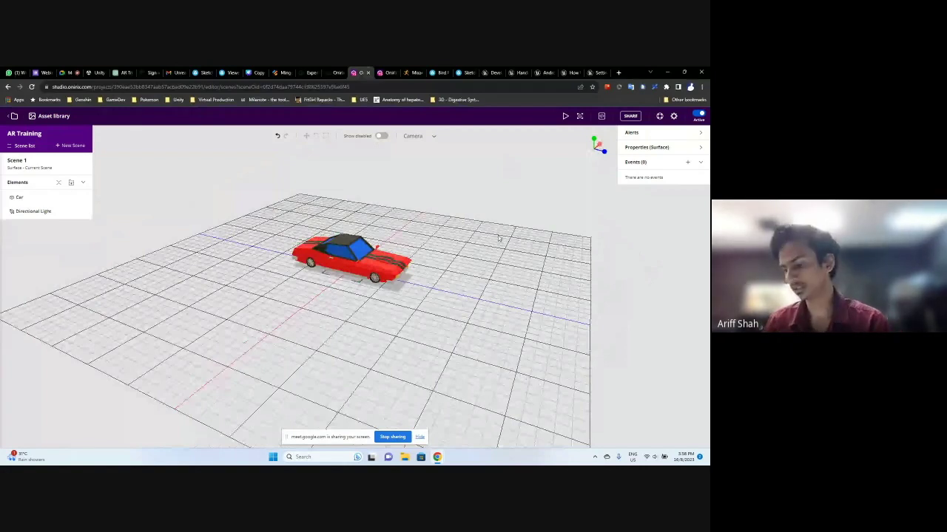
Switch to the Sketchfab model search, clear the bird query while keeping the Downloadable and Animated filters, and select the page address for copying
left_click(440, 72)
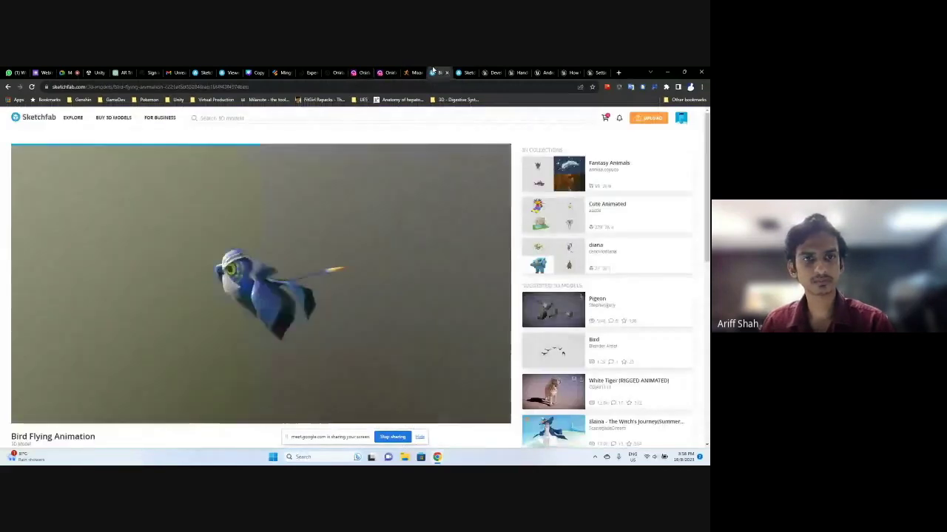
left_click(462, 72)
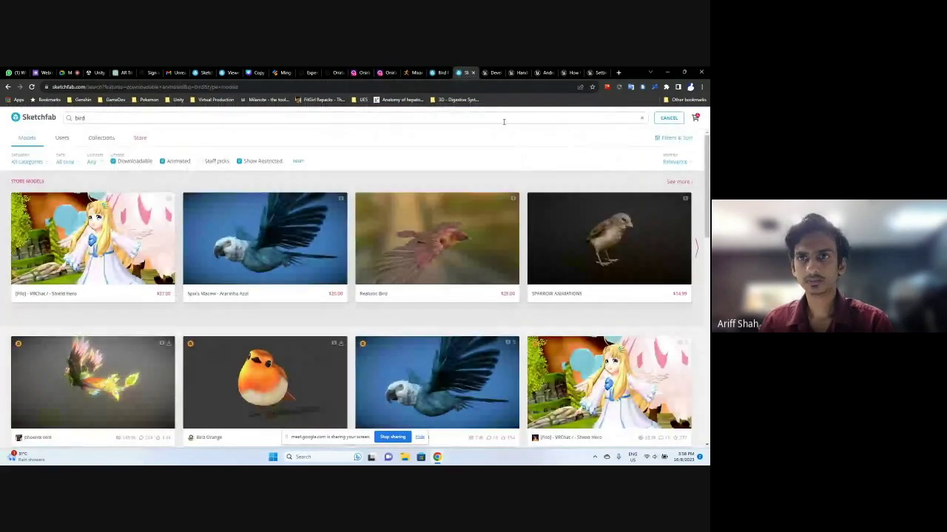
left_click(641, 119)
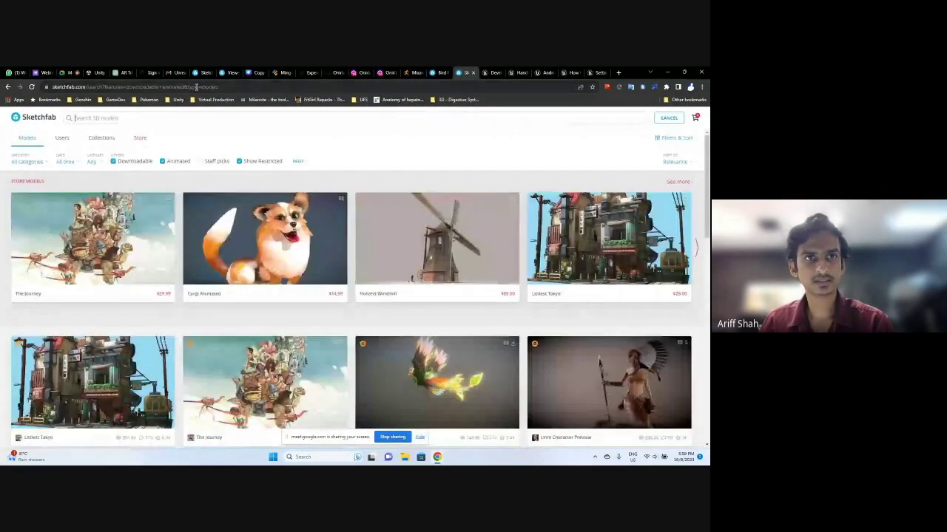
left_click(198, 87)
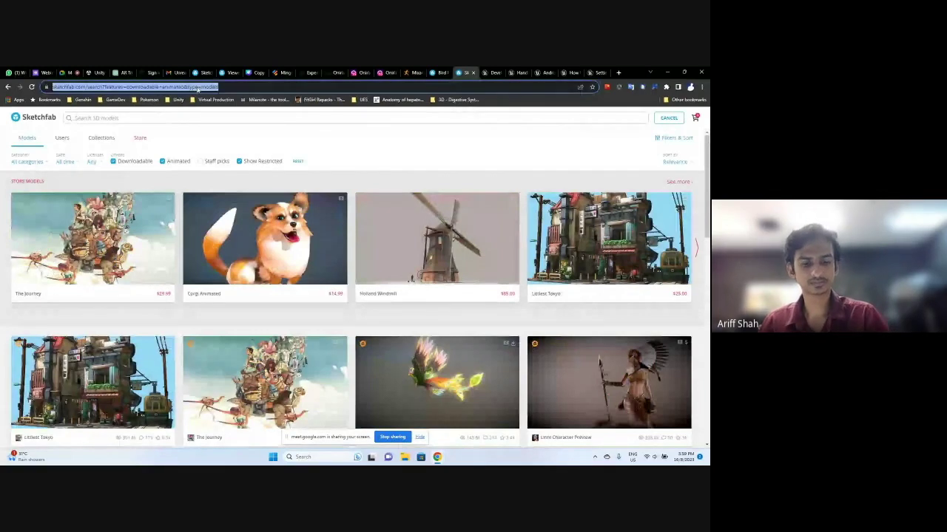
Switch to the Google Meet call and send the copied Sketchfab search link in the chat
left_click(71, 73)
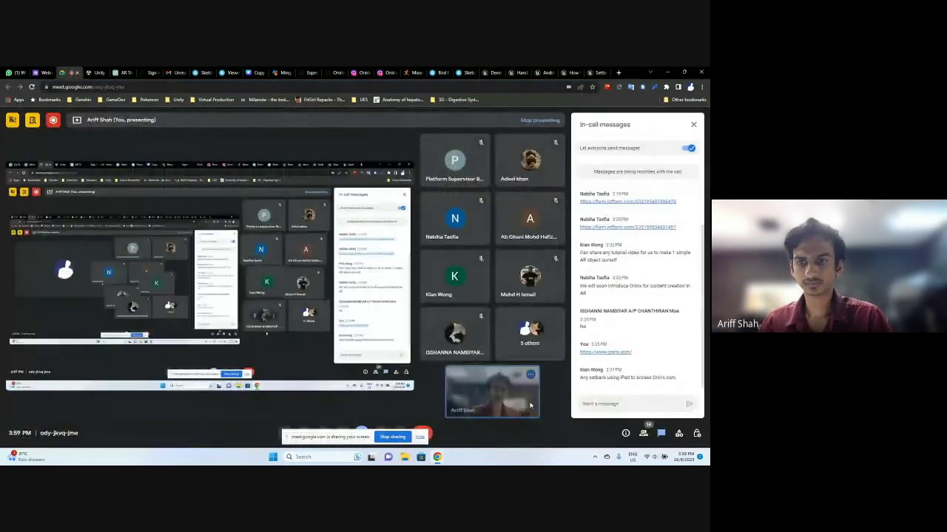
left_click(599, 403)
key("ctrl+v")
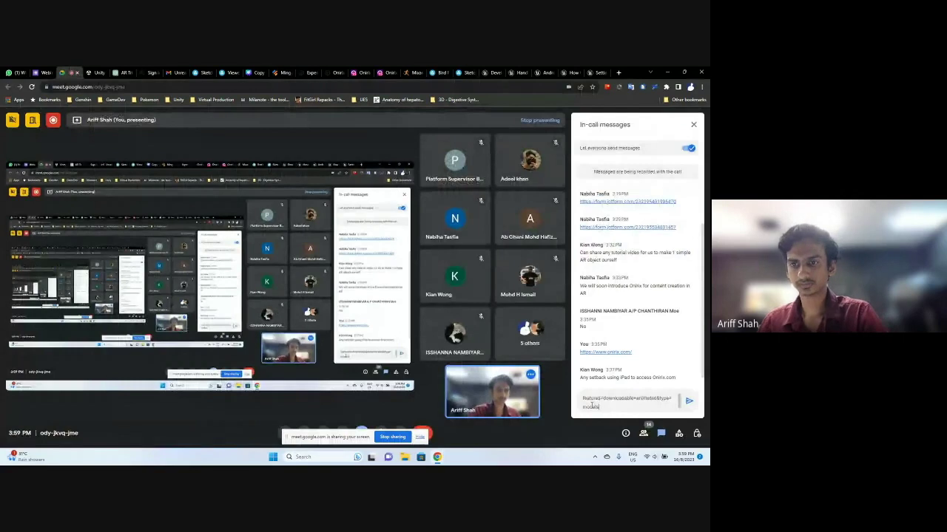
key("Return")
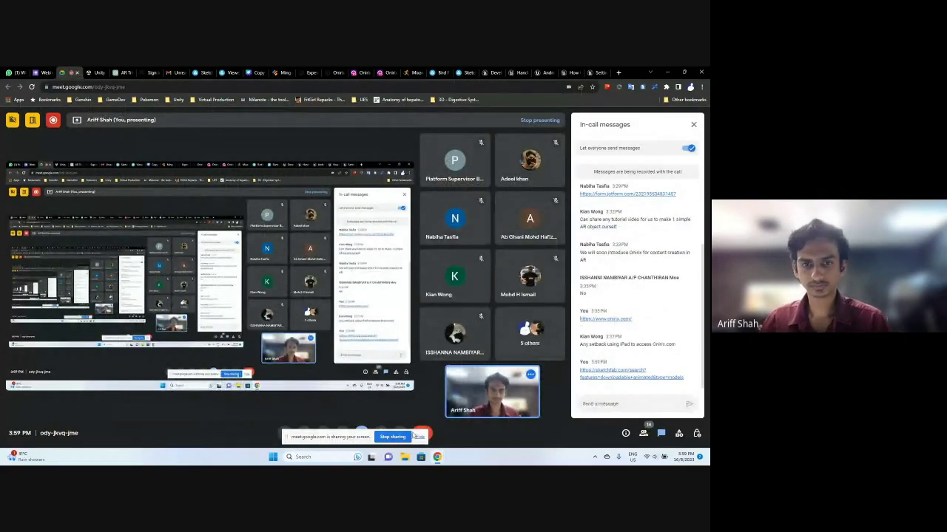
Search Sketchfab's downloadable, animated models for "bird" and browse the resulting models
left_click(440, 71)
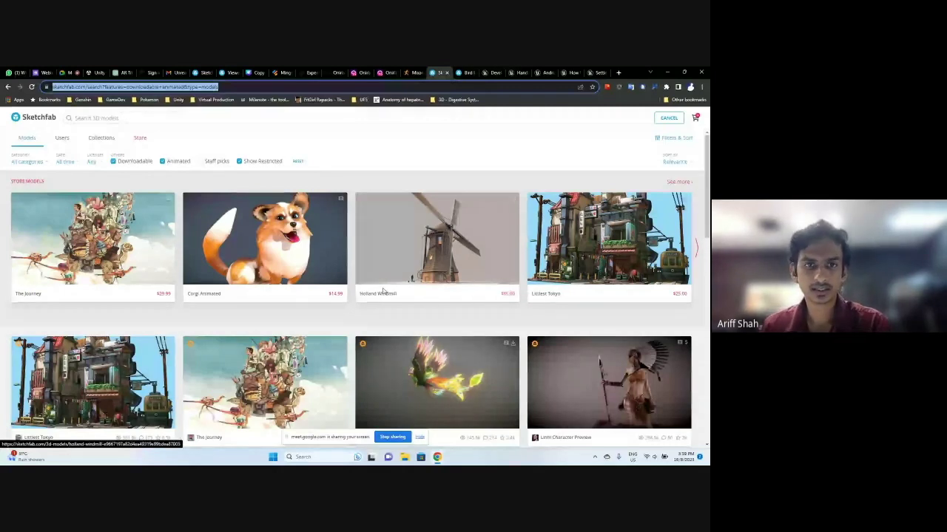
left_click(87, 118)
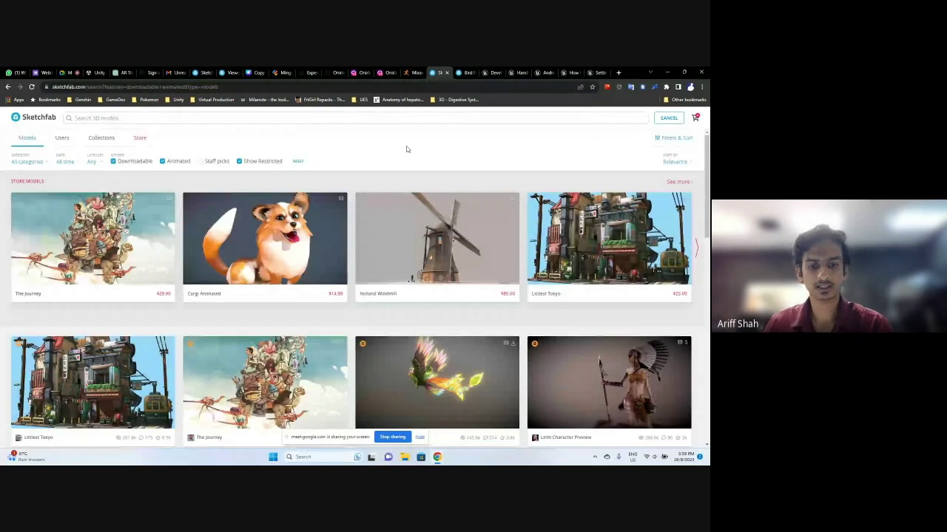
type("bir")
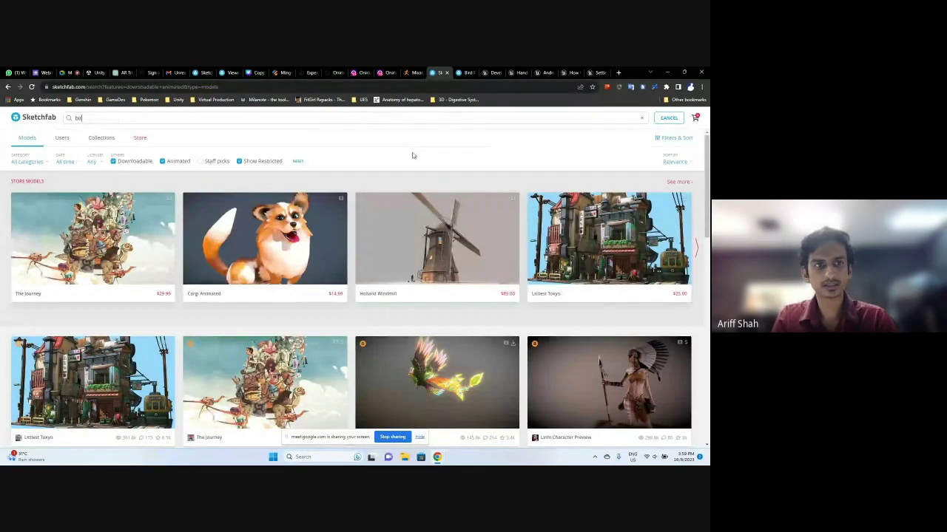
type("d")
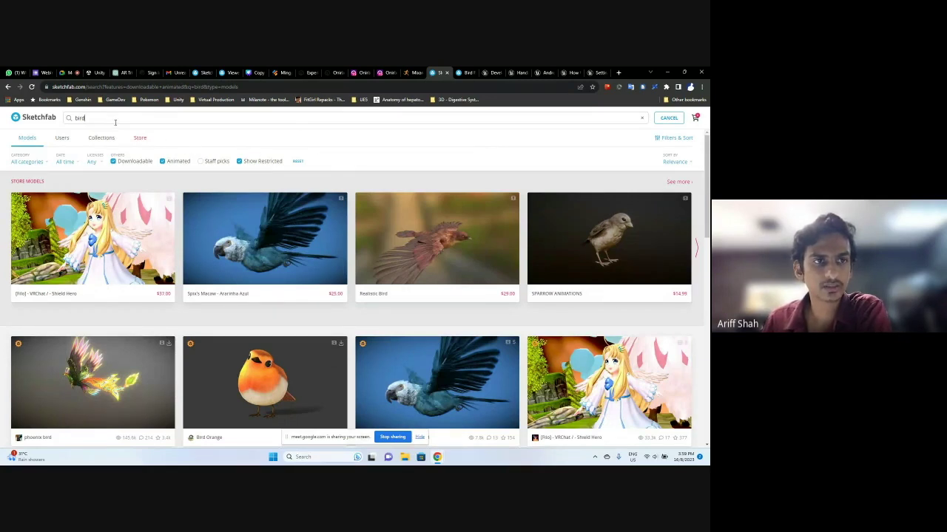
scroll(315, 280, "down", 3)
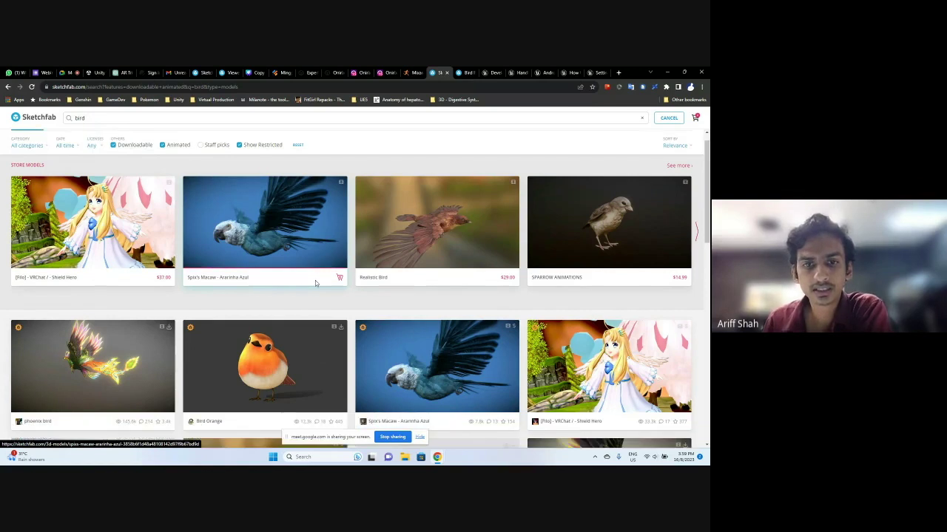
scroll(315, 289, "up", 3)
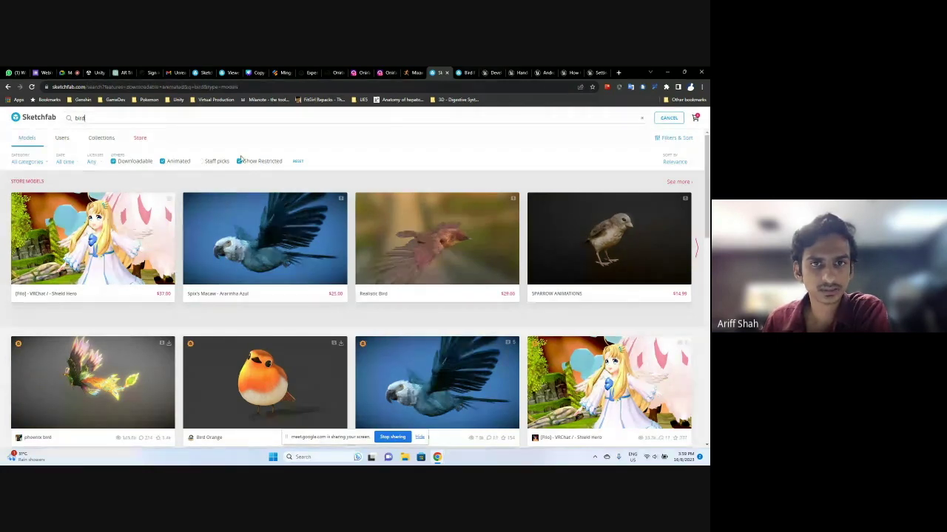
scroll(306, 282, "down", 3)
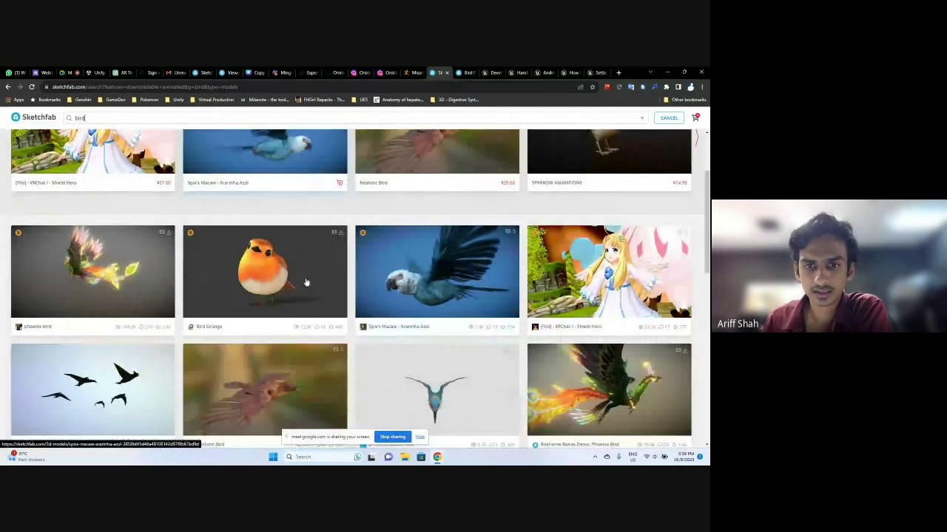
scroll(306, 281, "up", 2)
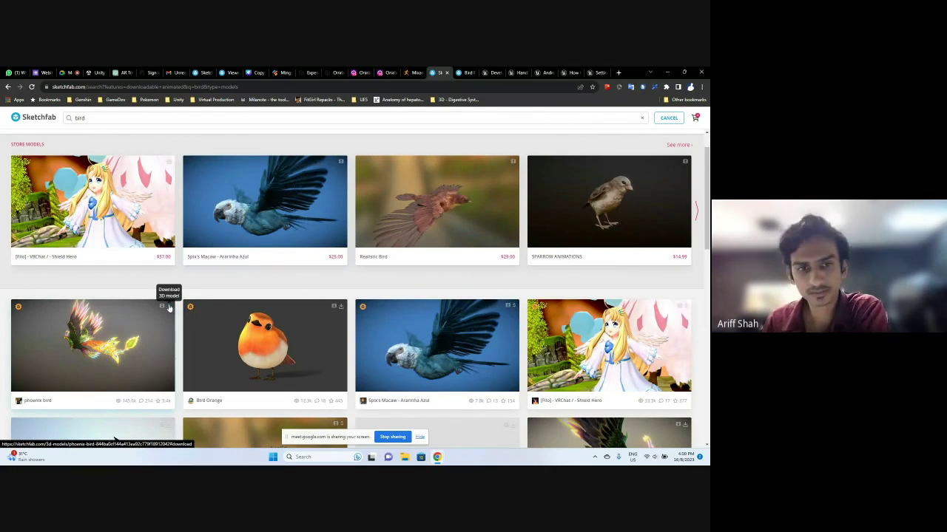
Check the Google Meet chat, and return to Sketchfab to view the Bird Flying Animation model
left_click(68, 72)
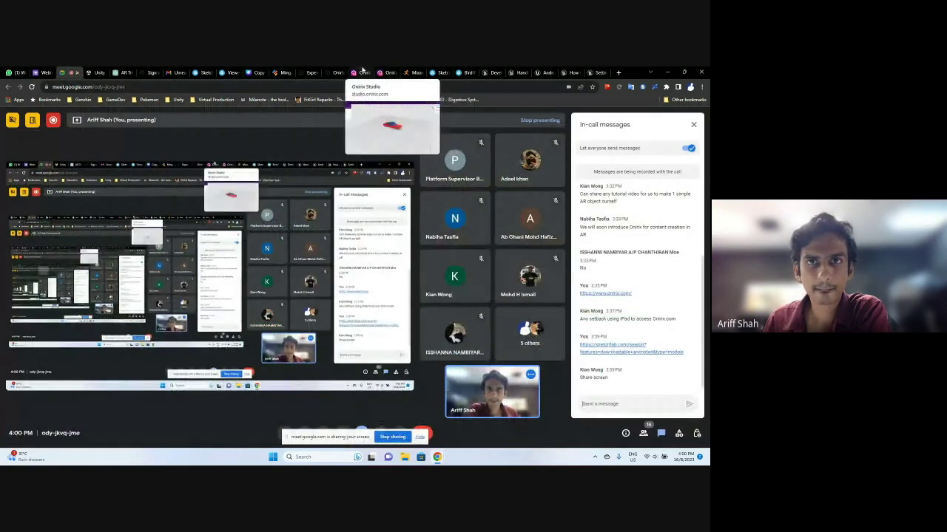
left_click(435, 72)
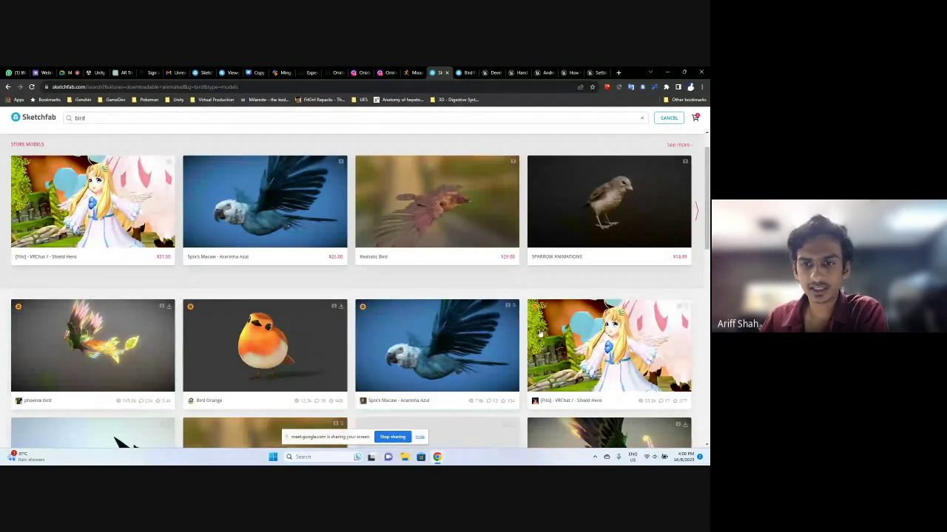
scroll(416, 301, "down", 2)
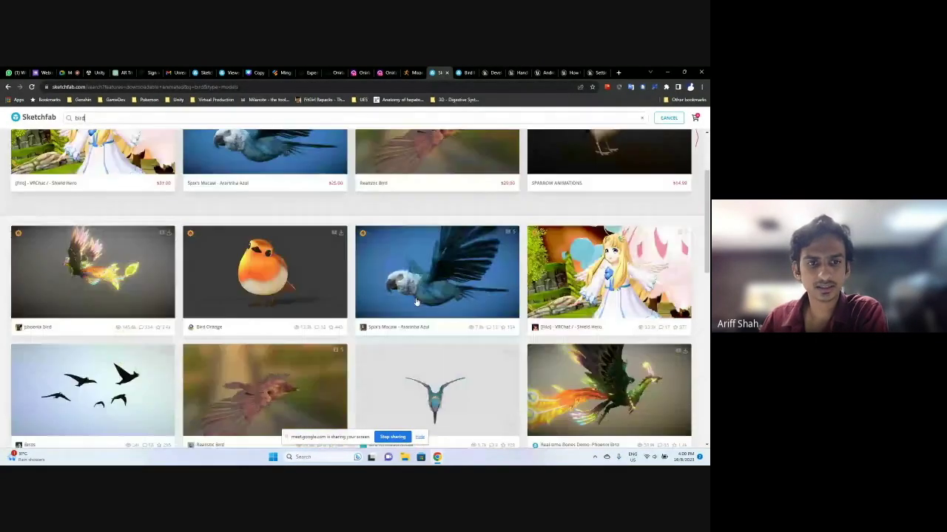
scroll(417, 302, "up", 3)
left_click(464, 72)
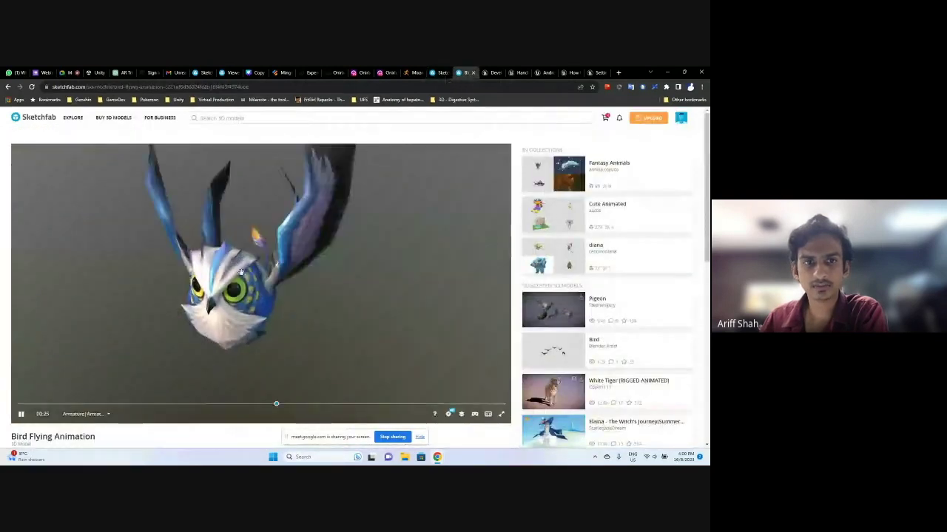
Copy the Bird Flying Animation page address, switch to the Google Meet call and send the link in the chat
left_click(148, 87)
mouse_move(114, 118)
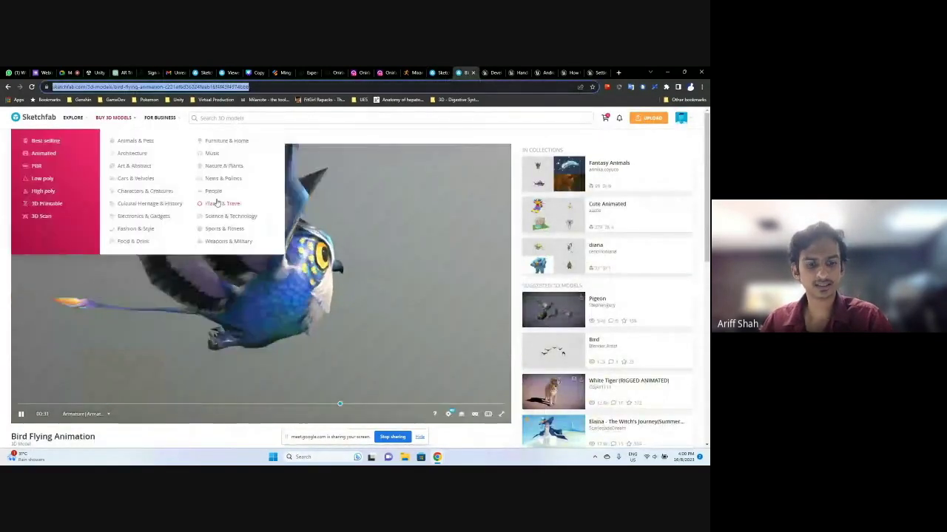
key("ctrl+3")
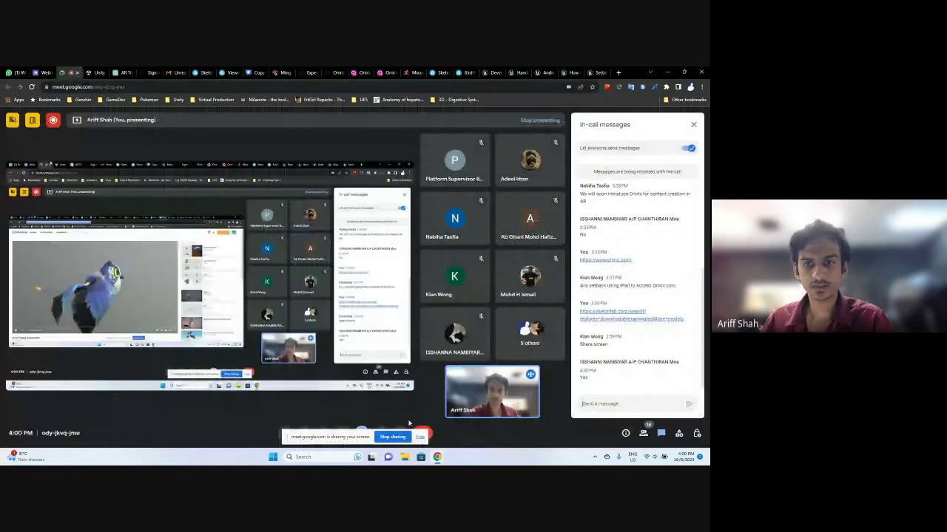
left_click(592, 404)
type("https://sketchfab.com/3d-models/bird-flying-animation-c22fd6d36024feab16f4143f4974cb9b")
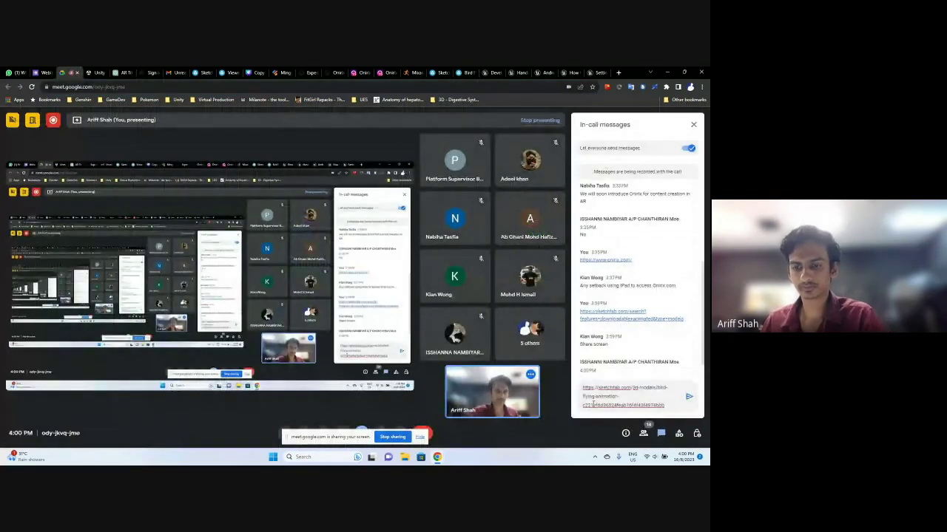
key("Return")
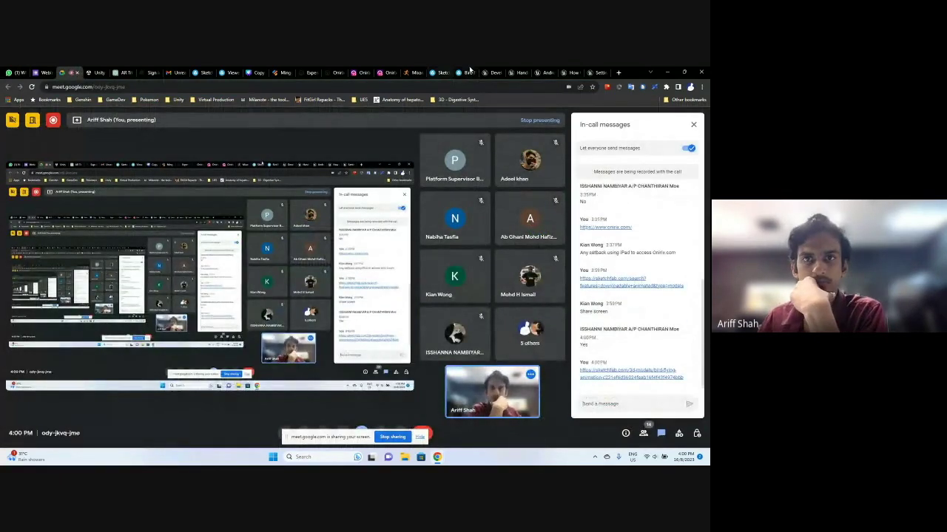
Return to the Bird Flying Animation page on Sketchfab and open the model's download options
left_click(468, 72)
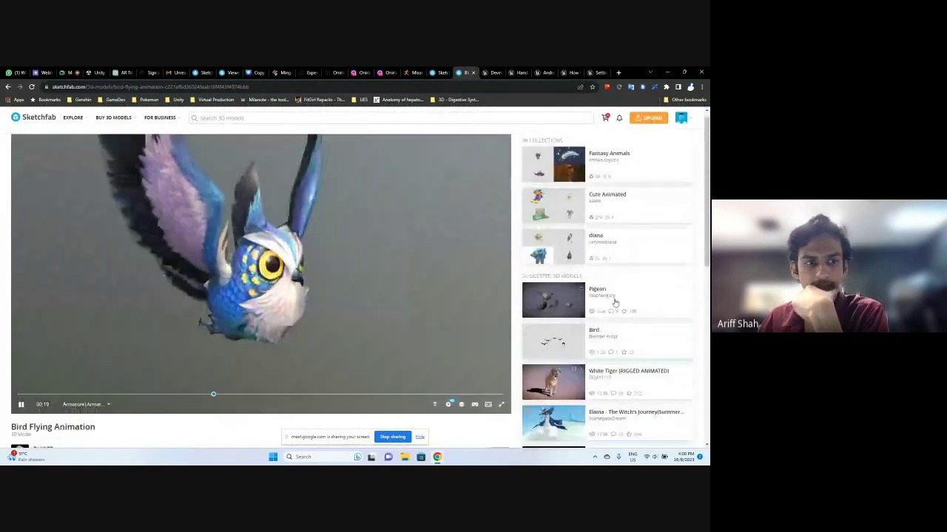
scroll(614, 303, "down", 2)
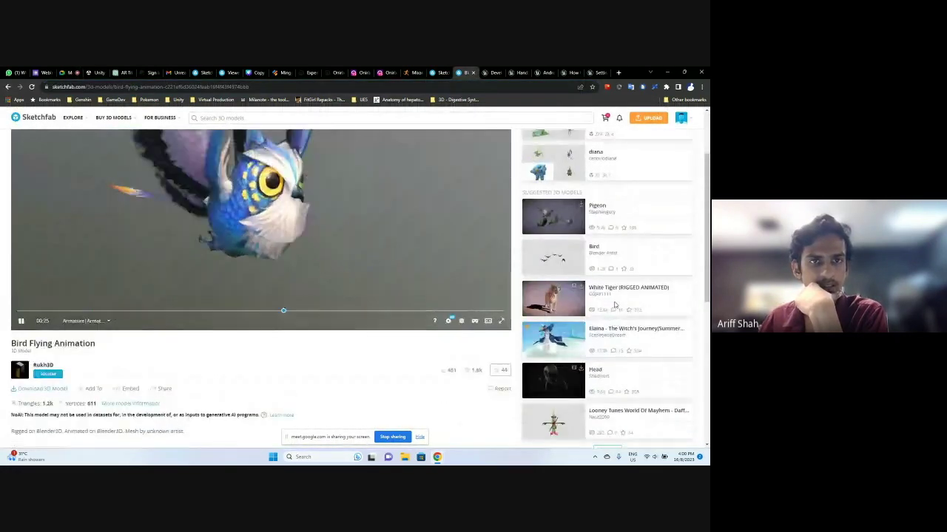
scroll(43, 408, "up", 1)
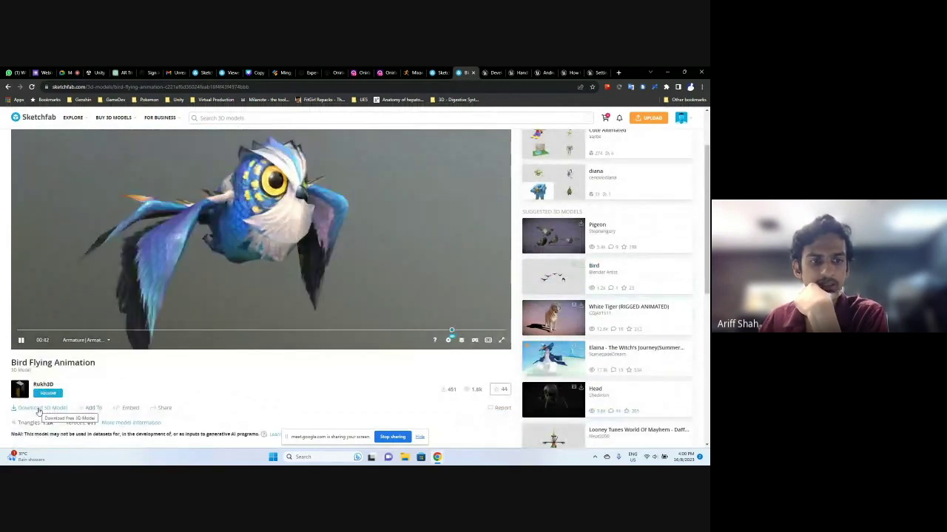
left_click(38, 409)
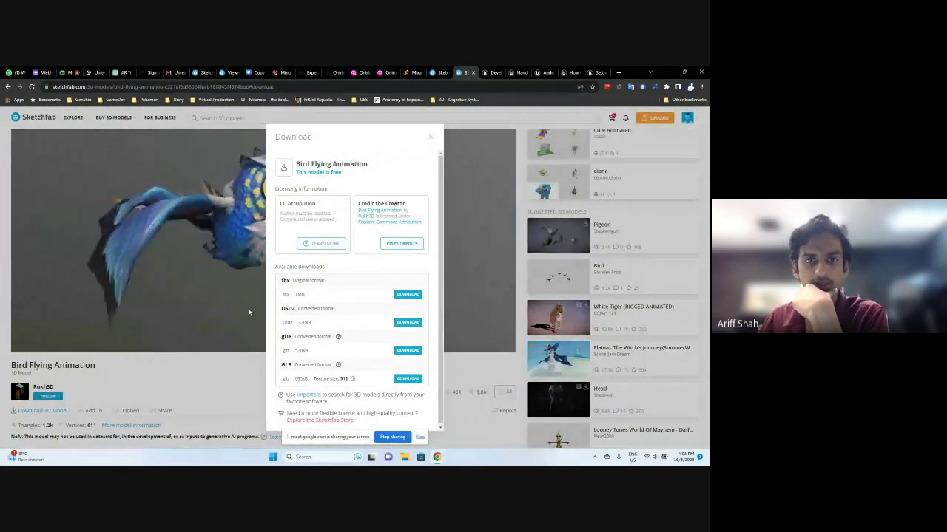
scroll(358, 313, "down", 1)
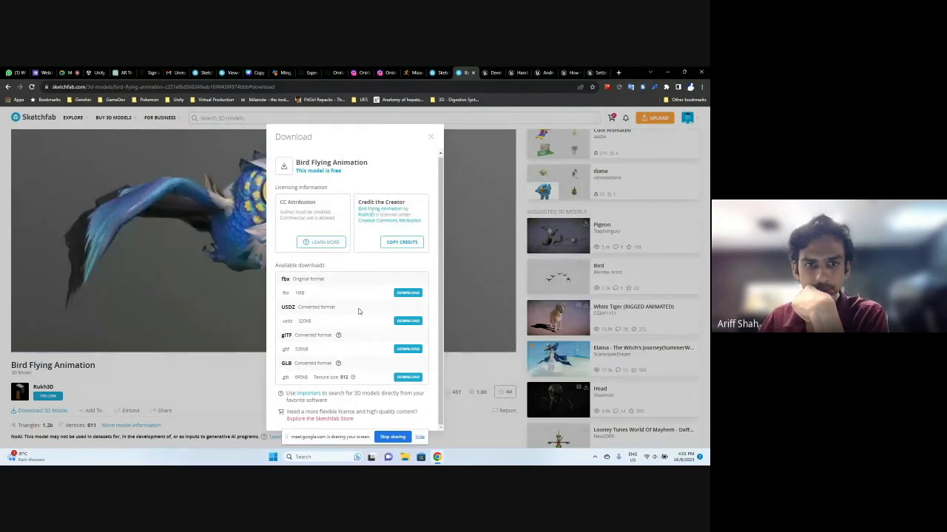
Point out the original fbx format, download it as bird-flying-animation_2.zip, and close the download dialogs
triple_click(285, 278)
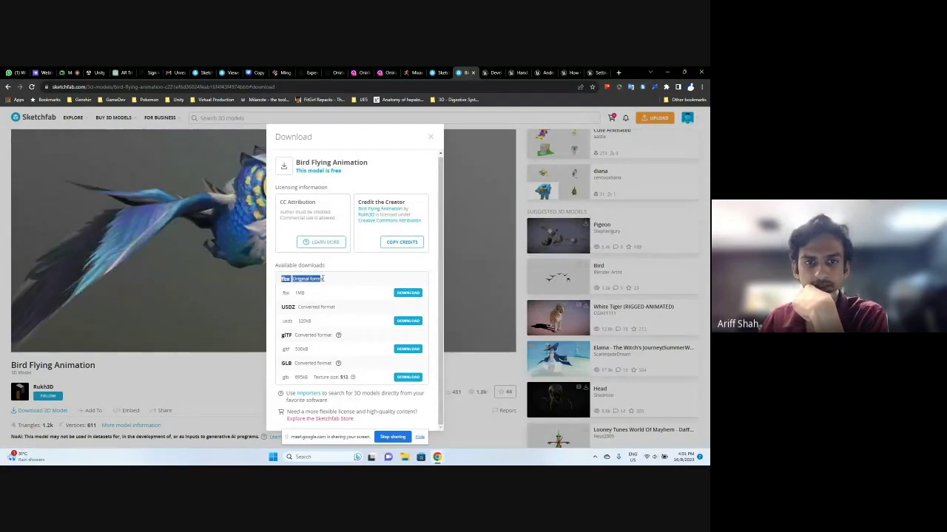
left_click(284, 277)
triple_click(284, 278)
left_click(333, 291)
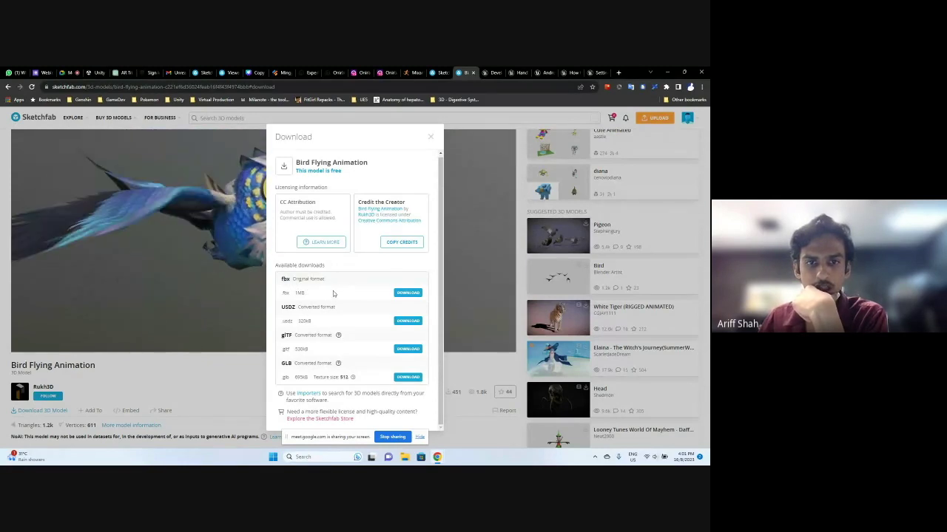
left_click(407, 294)
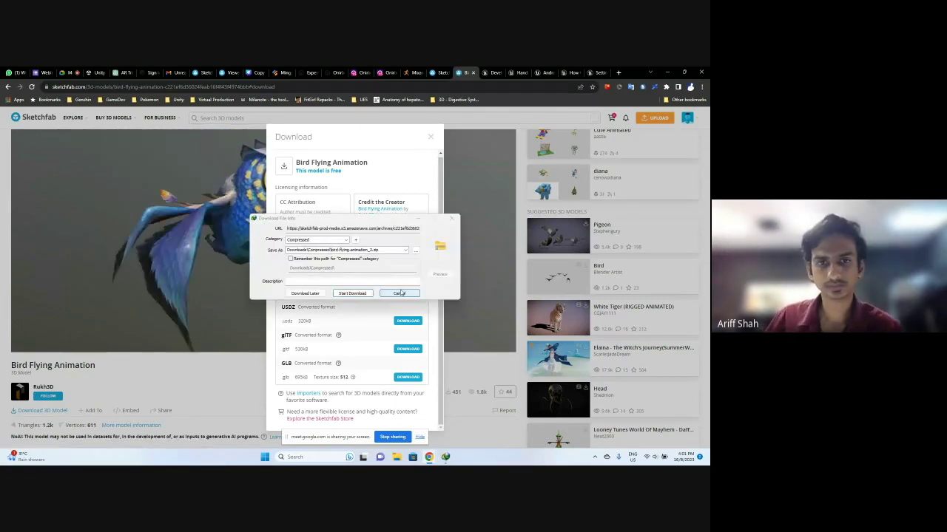
left_click(358, 294)
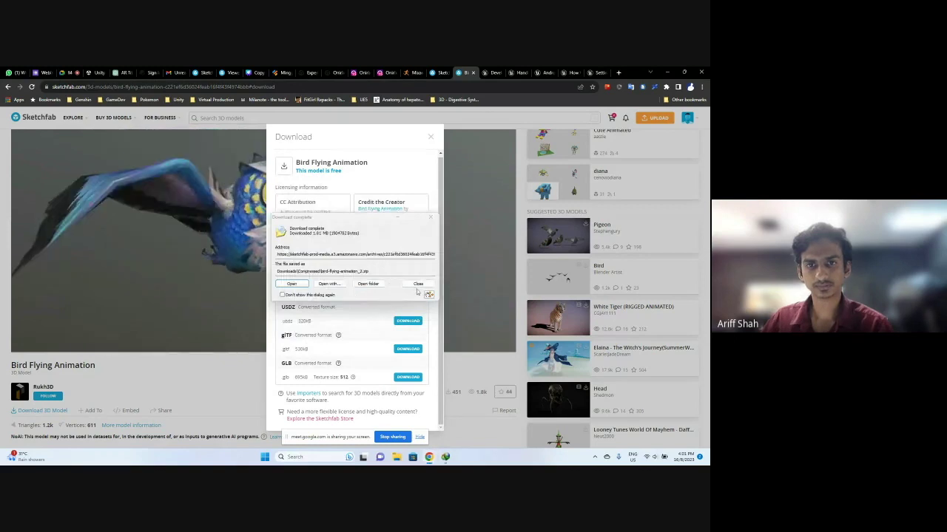
left_click(419, 284)
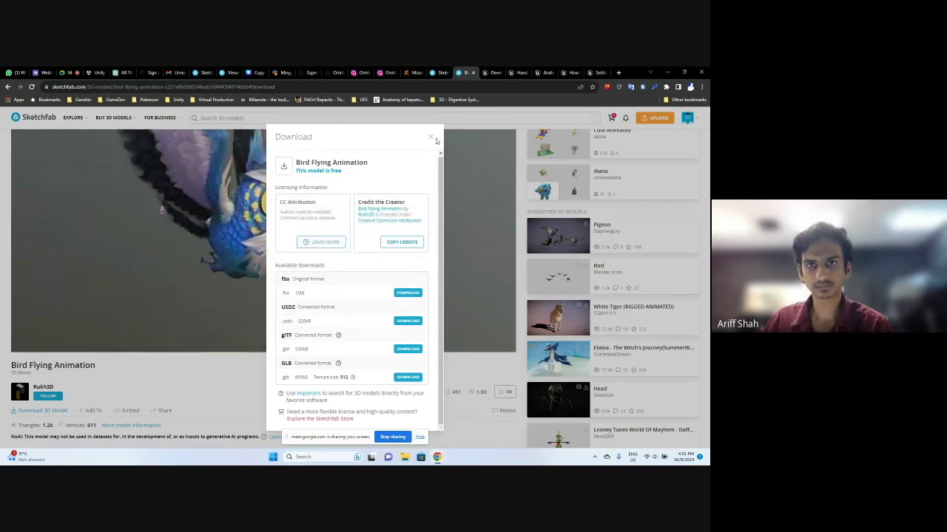
left_click(430, 137)
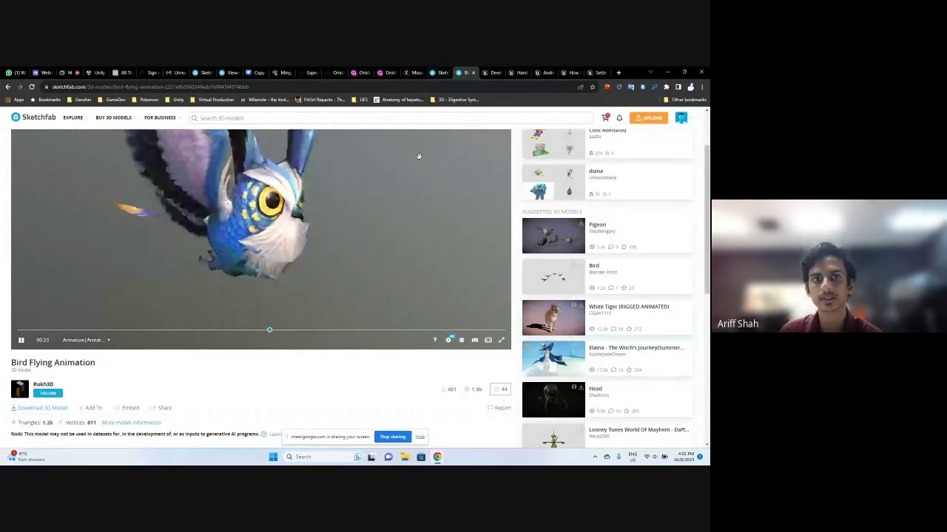
Look at the Sketchfab bird search results, and return to the Bird Flying Animation model page
left_click(440, 72)
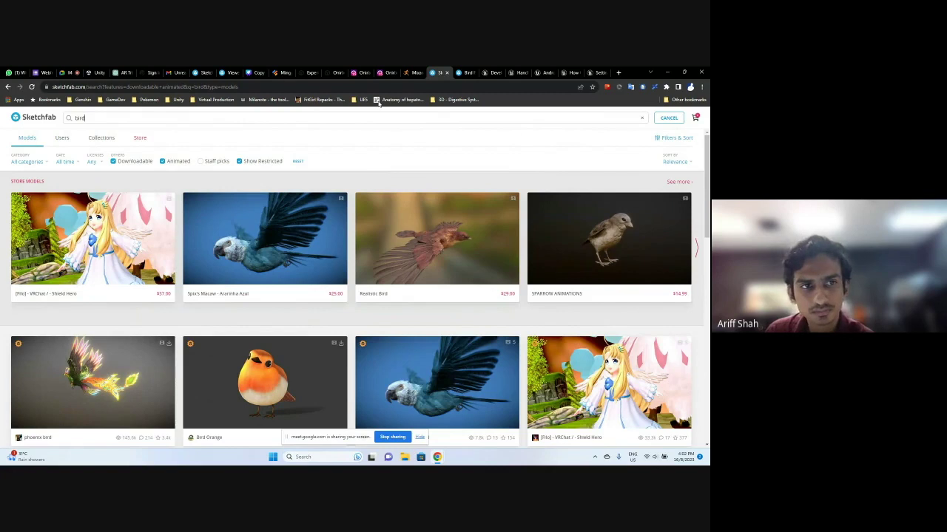
left_click(468, 71)
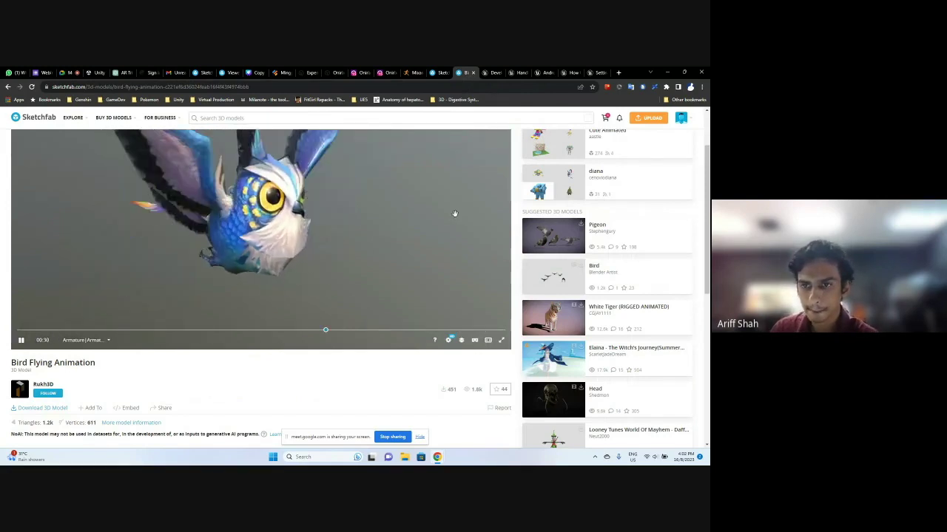
scroll(443, 267, "up", 1)
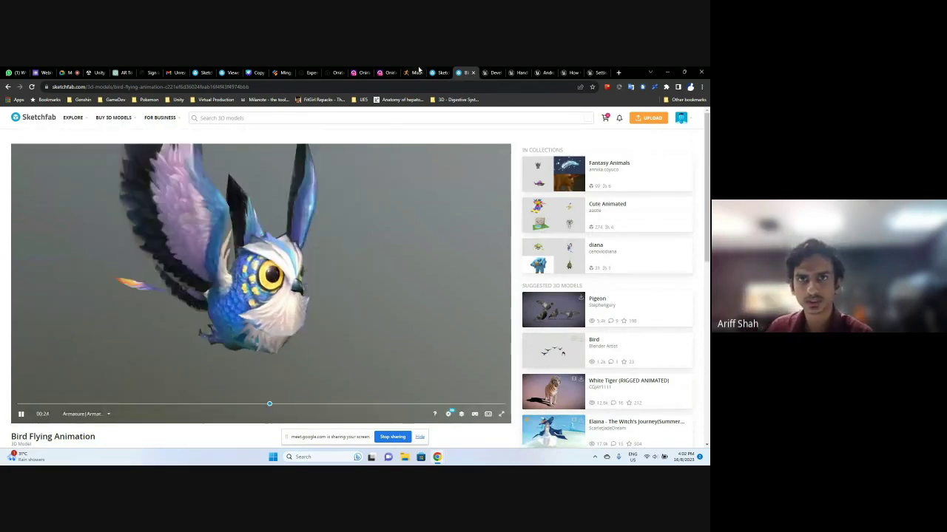
Switch to the AR Training scene in Onirix Studio and delete the existing bird-flying and Walking assets from the asset library
left_click(356, 72)
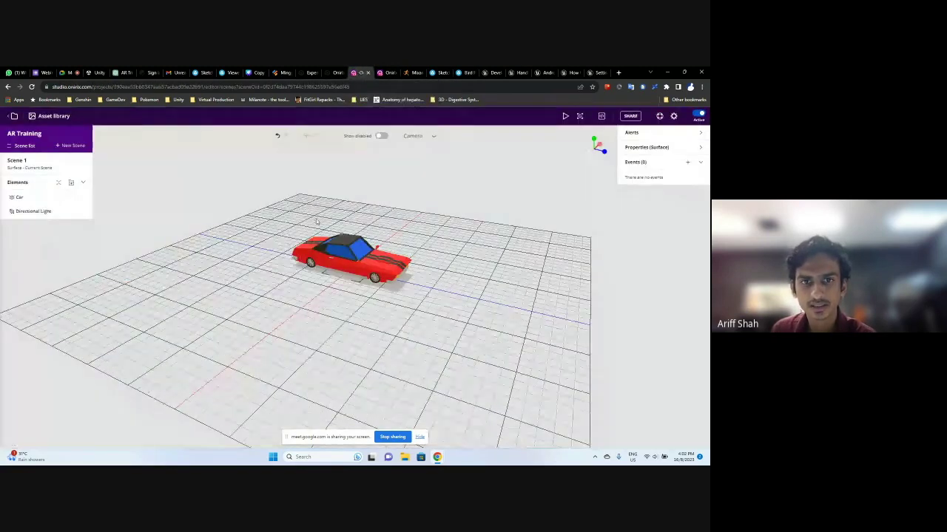
left_click_drag(316, 221, 411, 240)
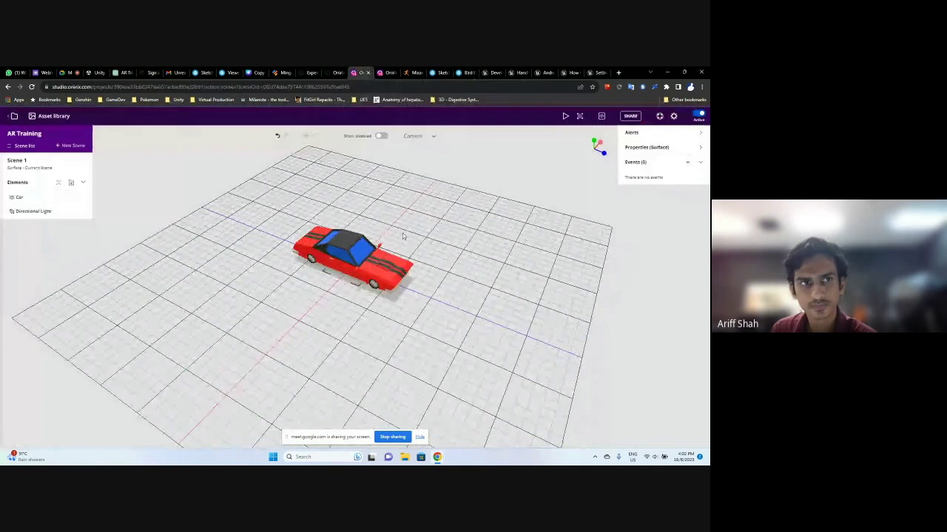
left_click(53, 119)
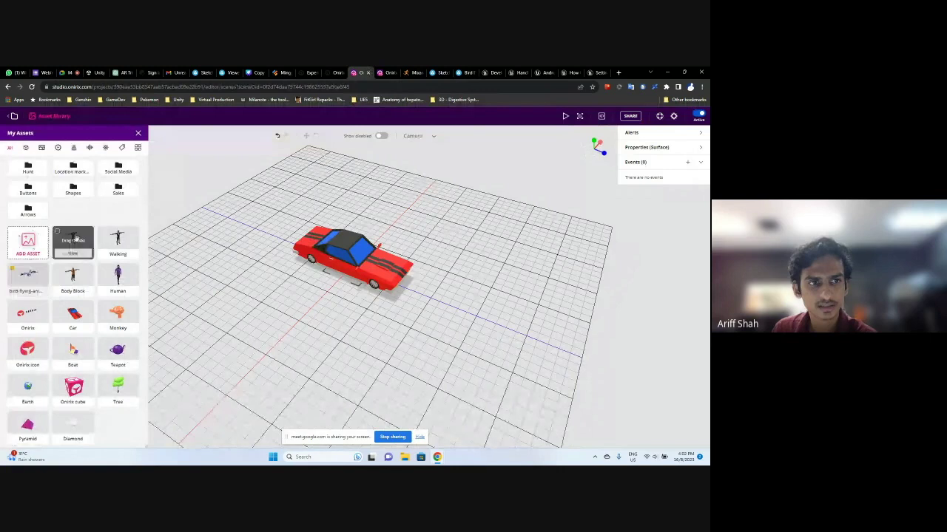
left_click(12, 269)
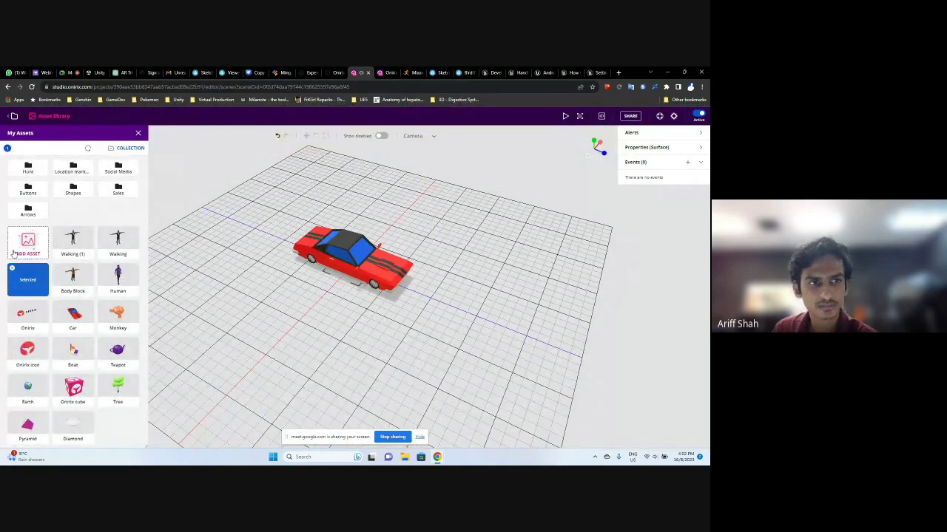
mouse_move(57, 233)
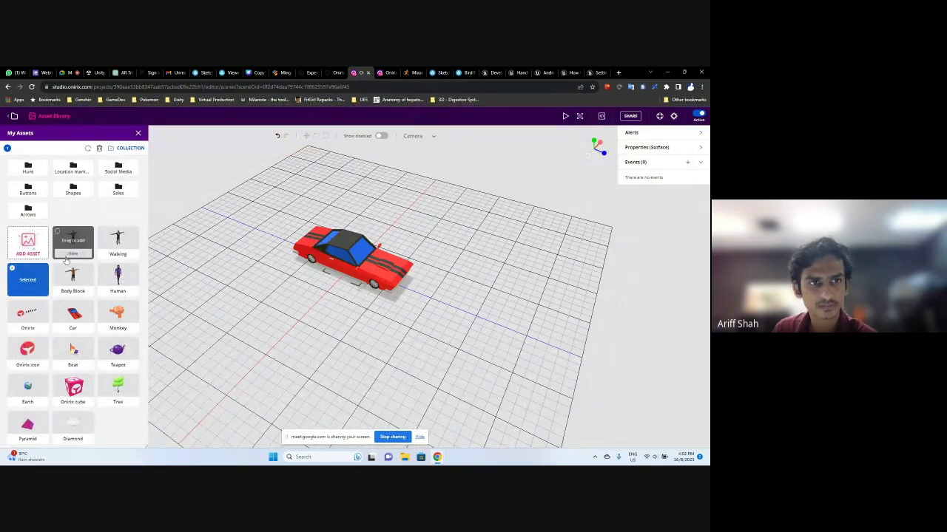
left_click(102, 231)
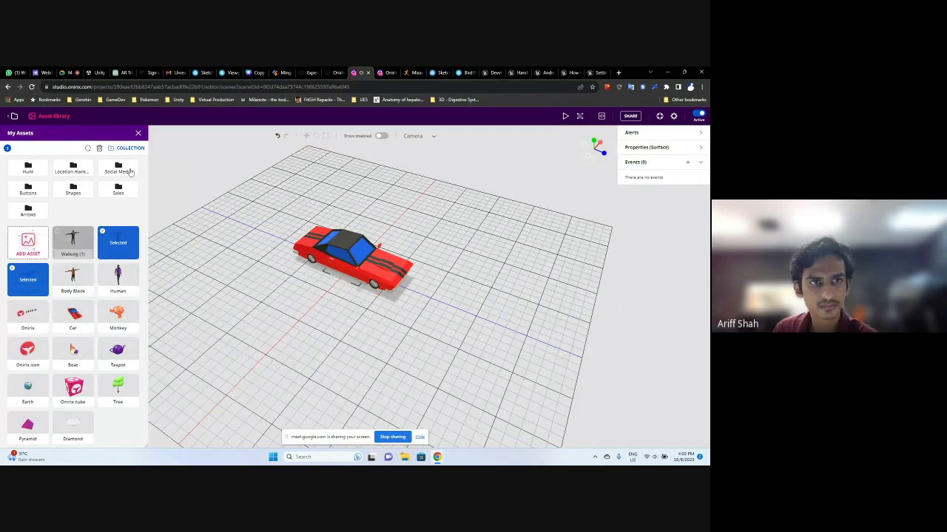
left_click(99, 149)
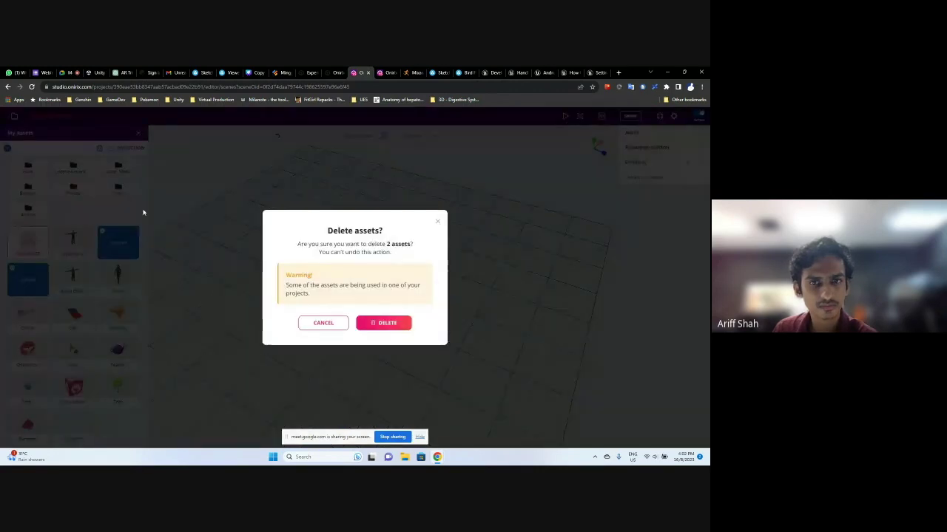
left_click(375, 320)
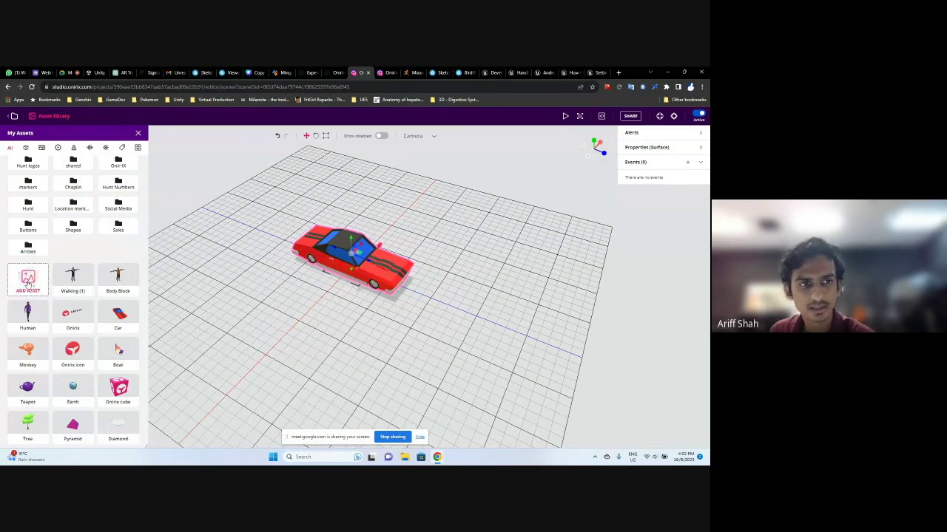
Upload bird-flying-animation_2.zip from the Compressed downloads folder as a new asset named bird-flying-animation_2
left_click(29, 283)
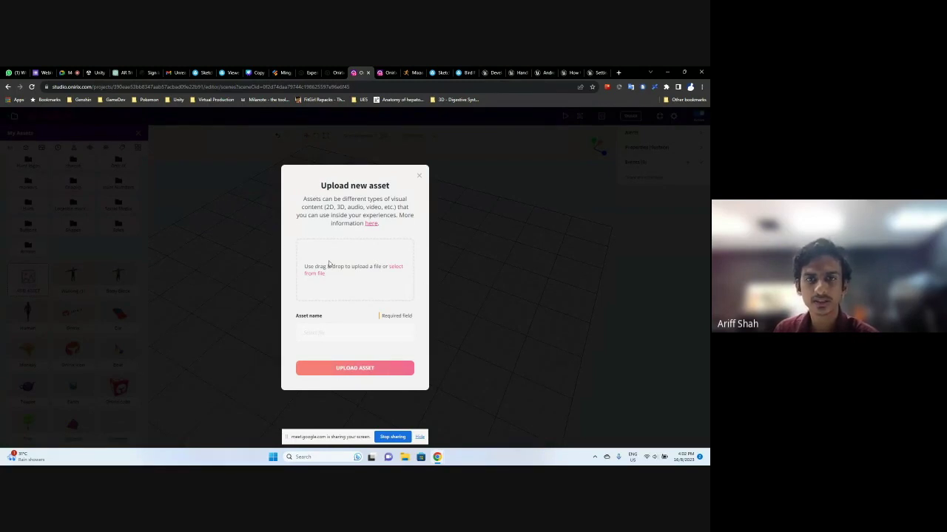
left_click(401, 268)
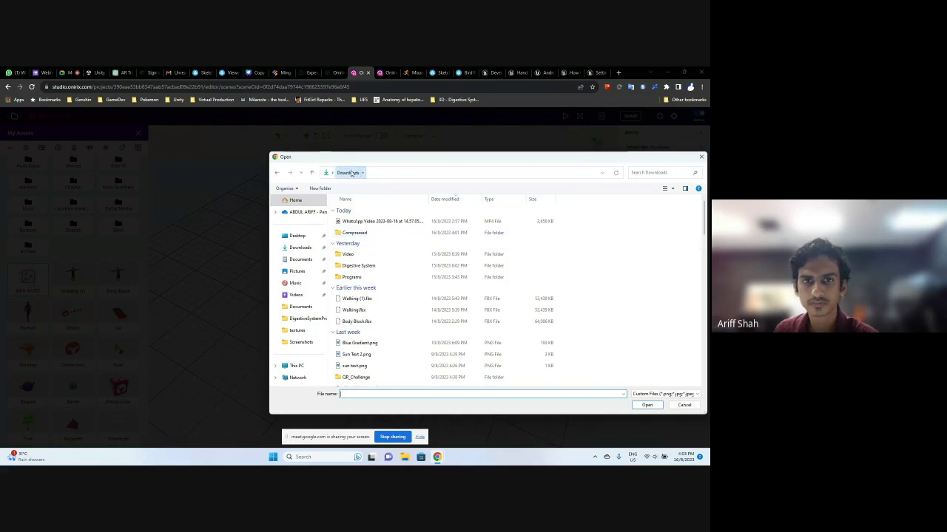
left_click(353, 233)
double_click(352, 233)
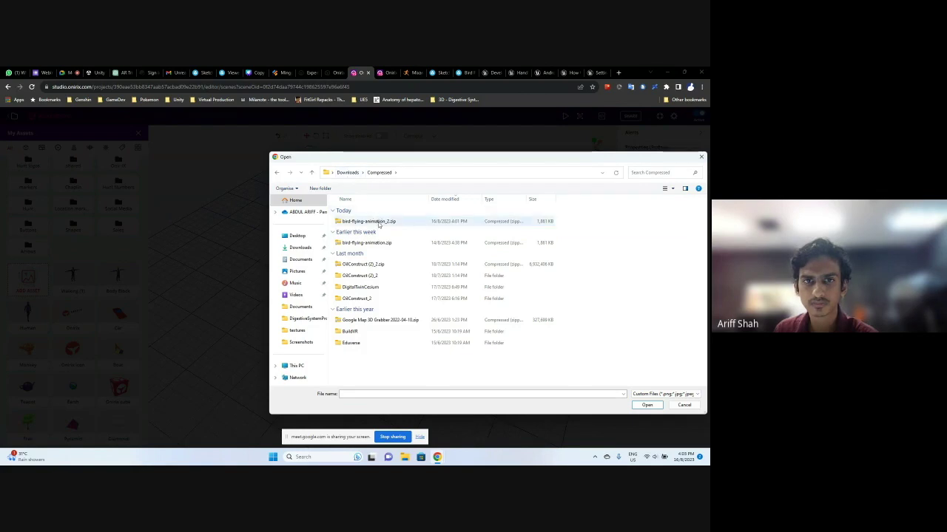
left_click_drag(404, 163, 621, 172)
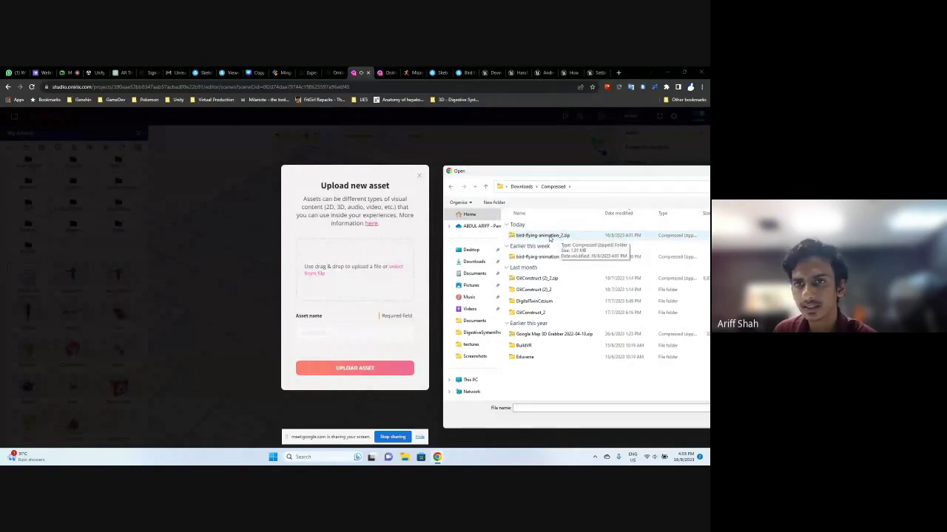
double_click(548, 236)
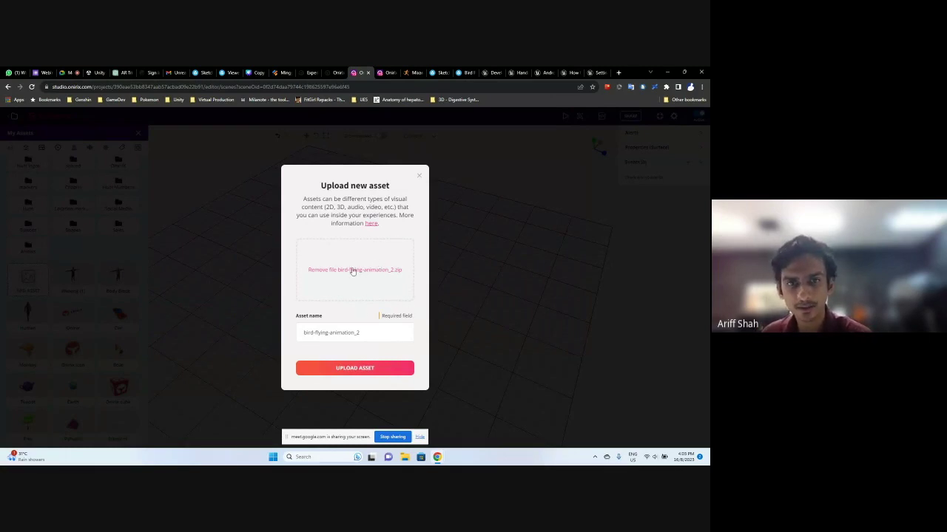
left_click(358, 368)
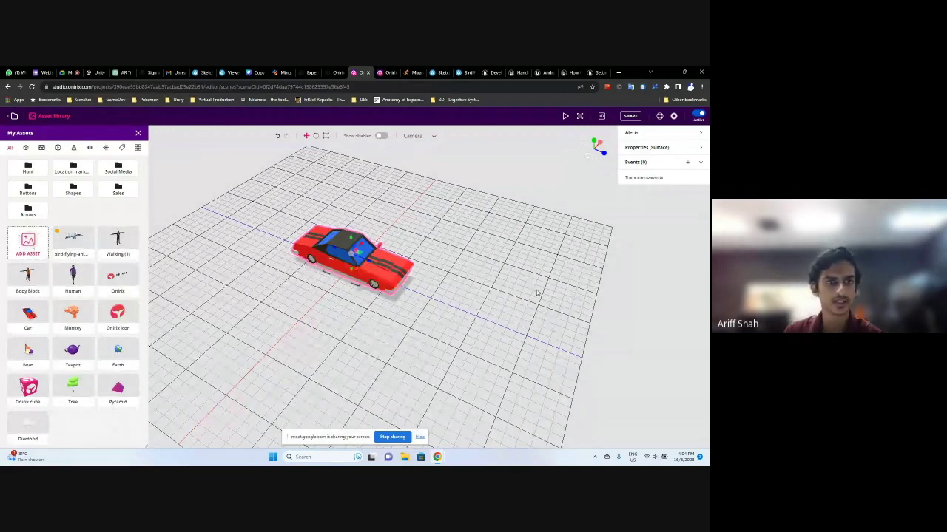
Add the uploaded flying bird asset to the scene, placing it on the grid in front of the red car
left_click(286, 309)
left_click_drag(275, 314, 270, 320)
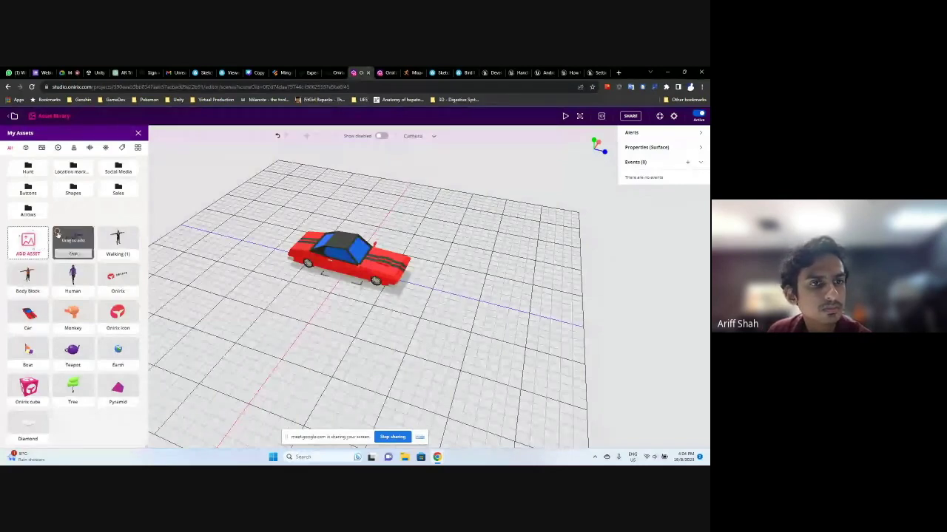
left_click_drag(73, 238, 473, 247)
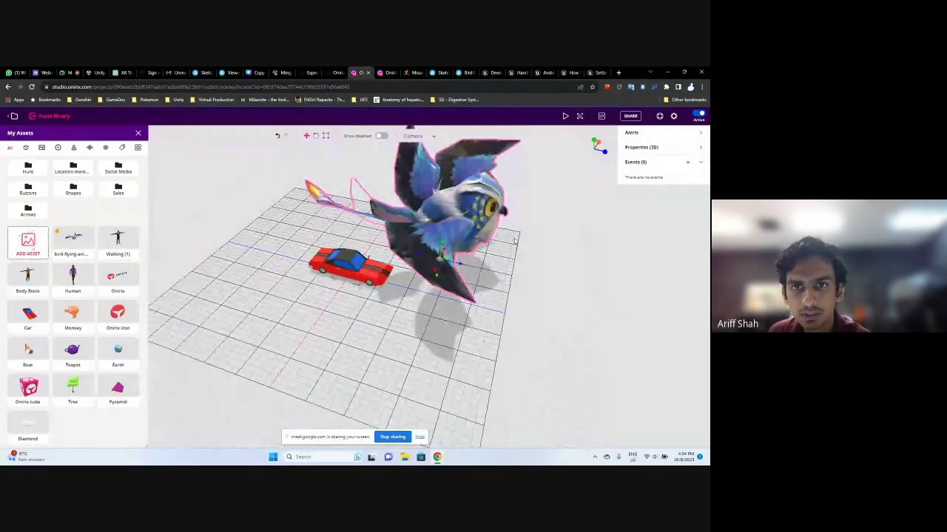
scroll(451, 222, "down", 2)
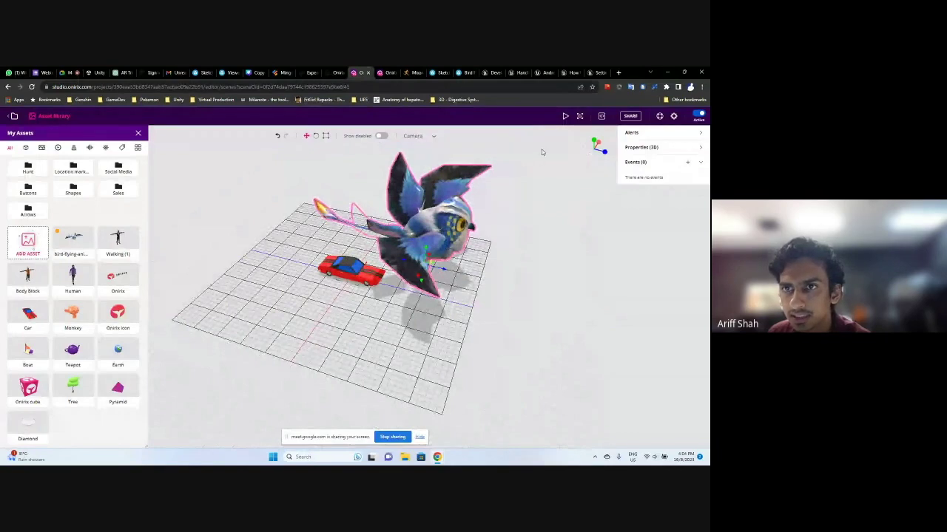
Scale the flying bird in the scene uniformly to 0.5 with the aspect locked
left_click(654, 147)
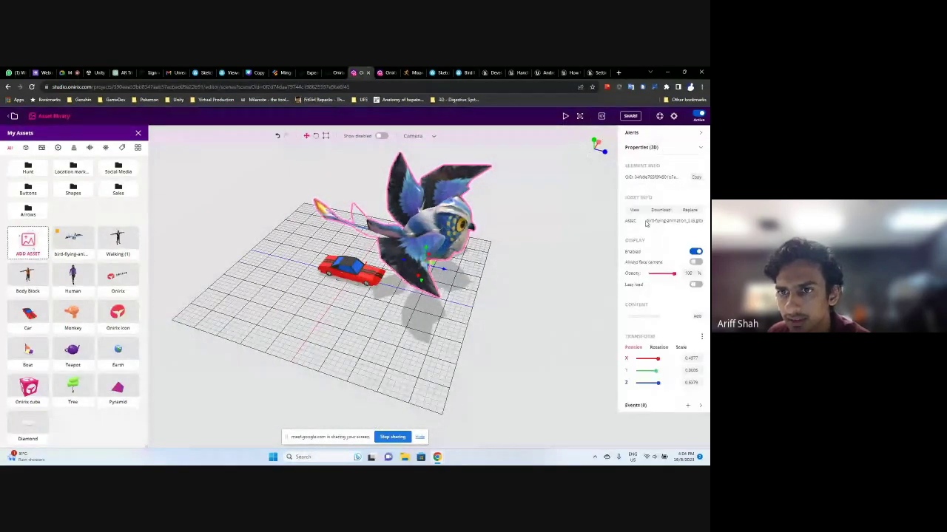
left_click(679, 347)
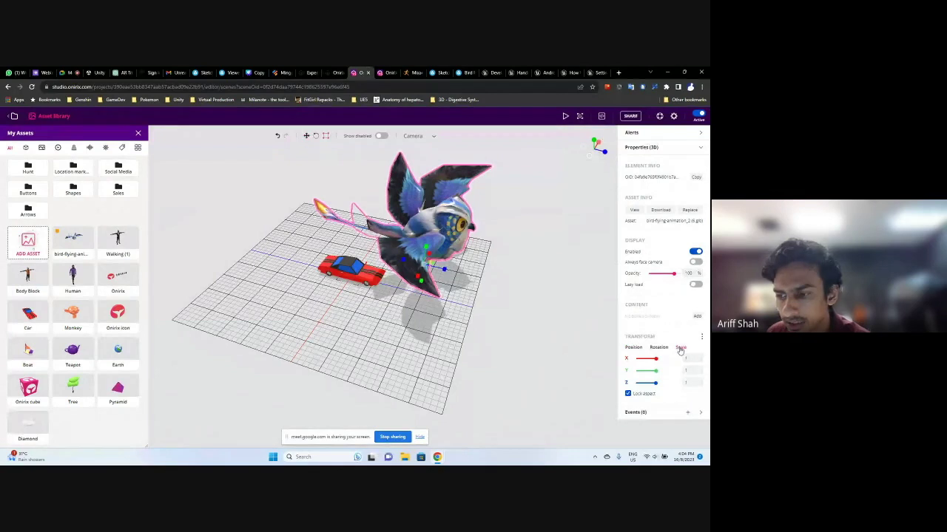
left_click(690, 358)
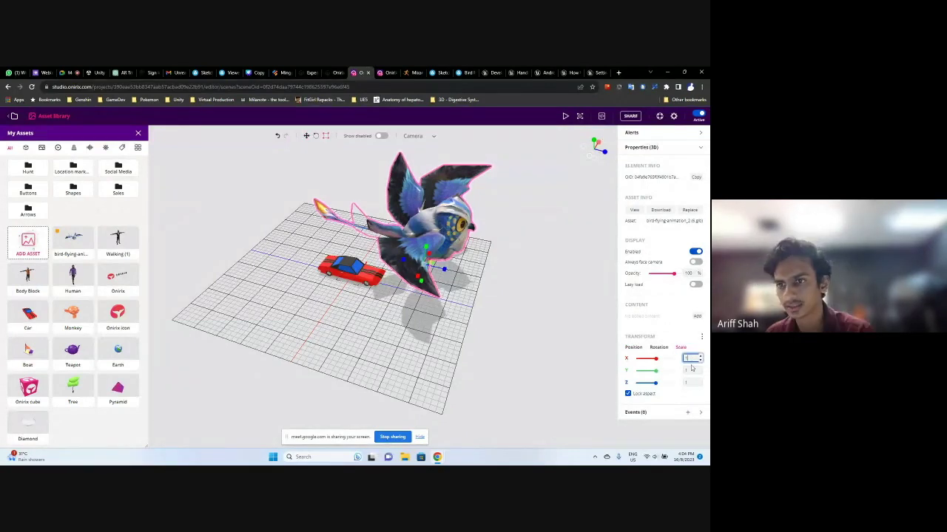
type("0.5")
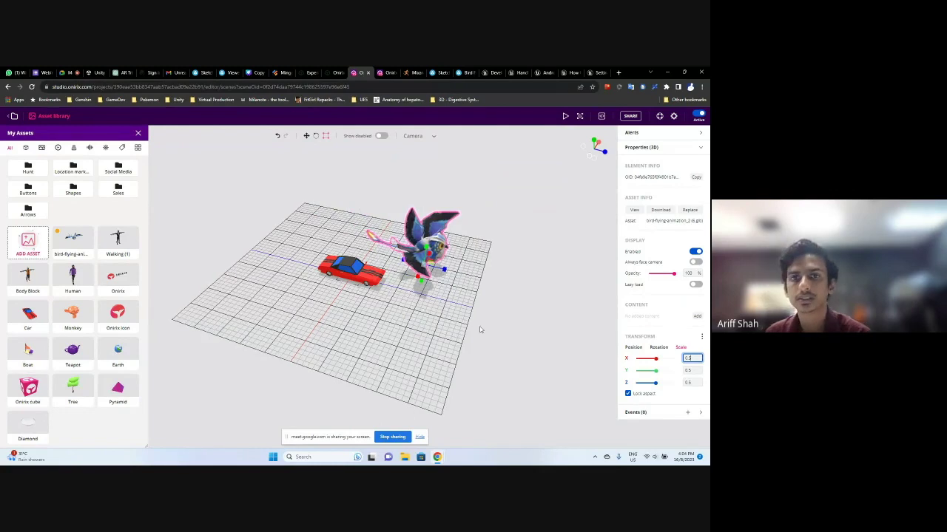
left_click(528, 215)
left_click_drag(528, 216, 423, 331)
left_click_drag(486, 266, 457, 223)
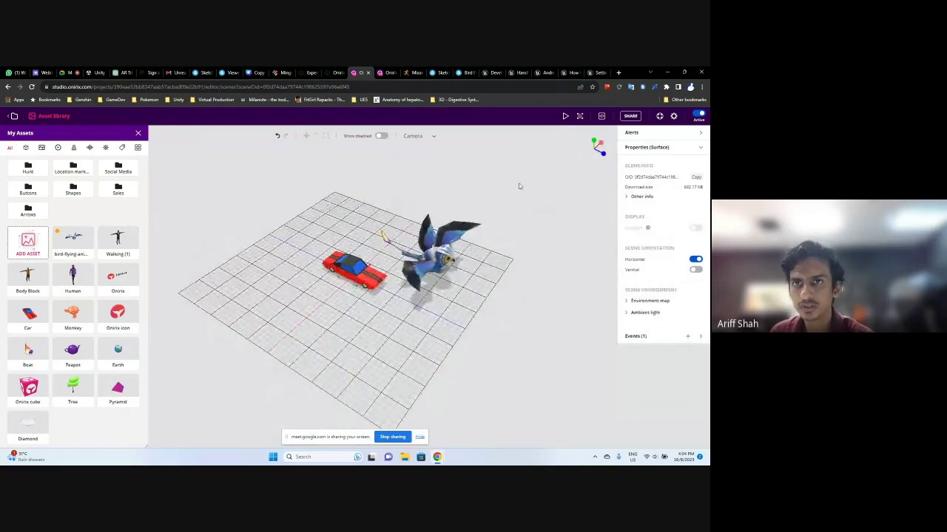
Preview the scene in the 3D viewer, view the bird and car from another angle, and return to the editor
left_click(566, 116)
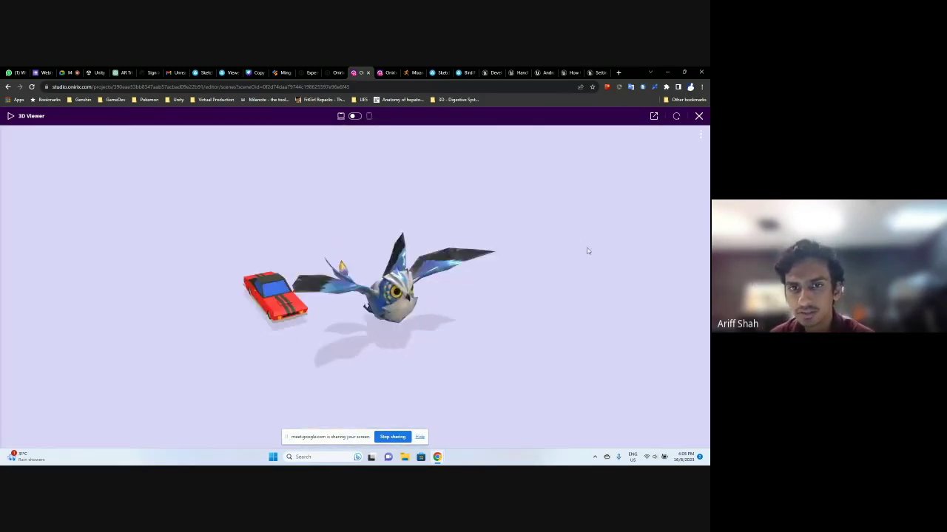
left_click_drag(588, 252, 614, 249)
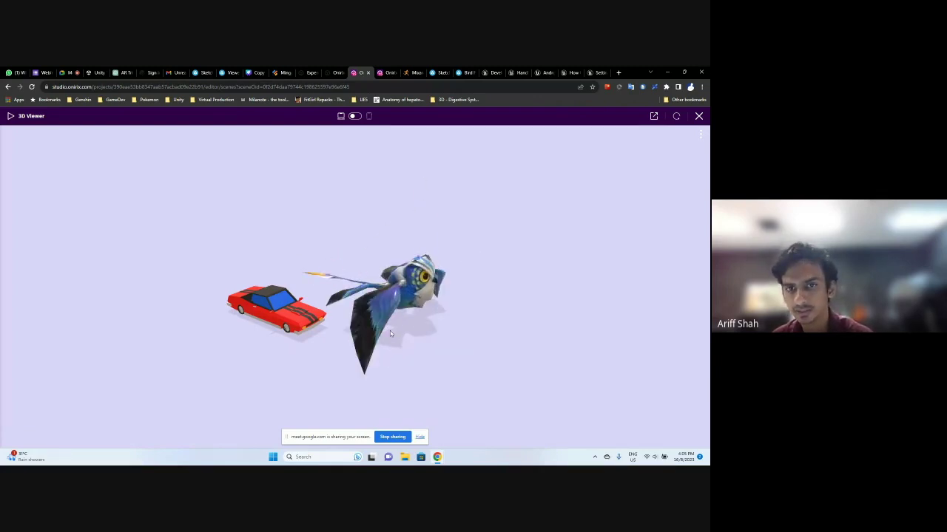
left_click(699, 117)
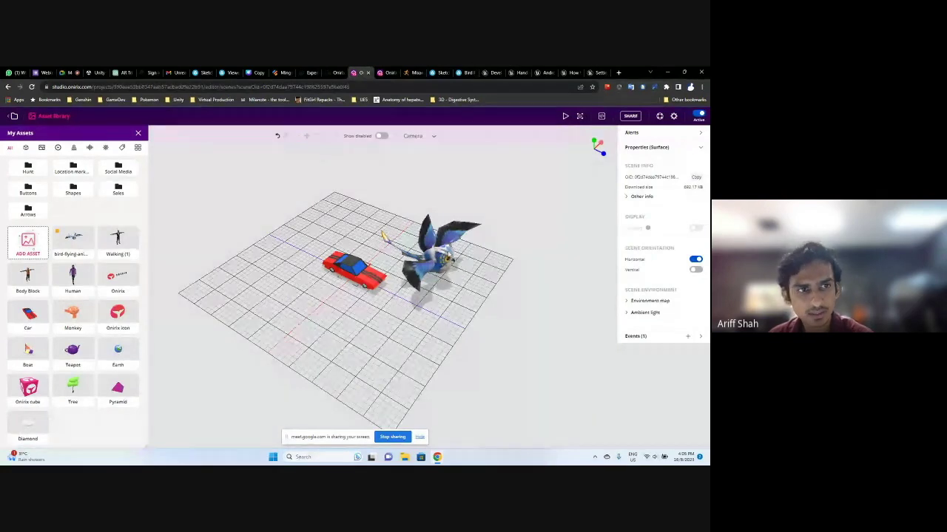
View the bird asset's details and set its animation to Armature|ArmatureAction instead of Animation deactivated
left_click(447, 230)
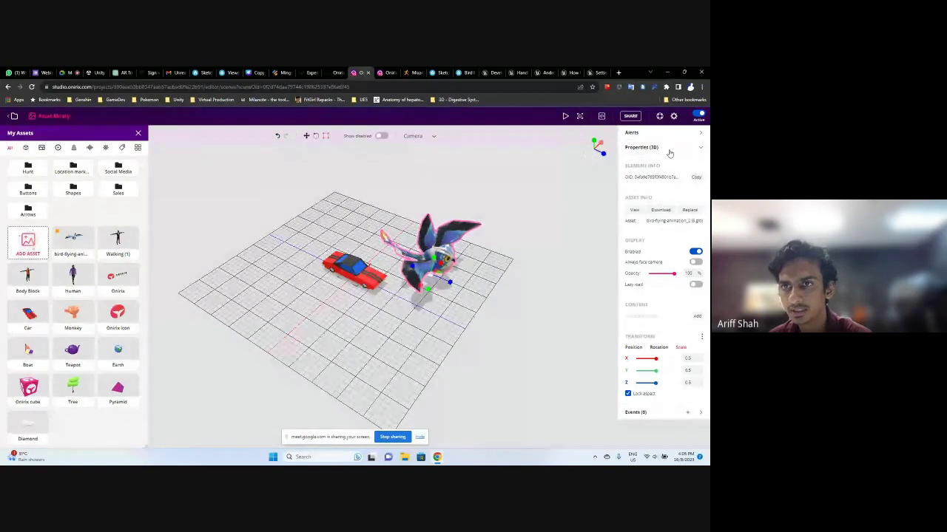
left_click(633, 209)
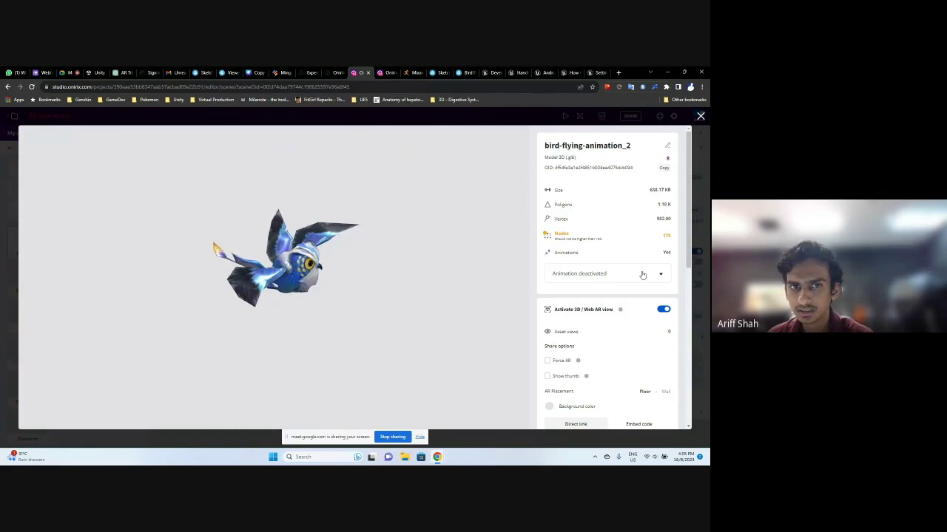
left_click(567, 273)
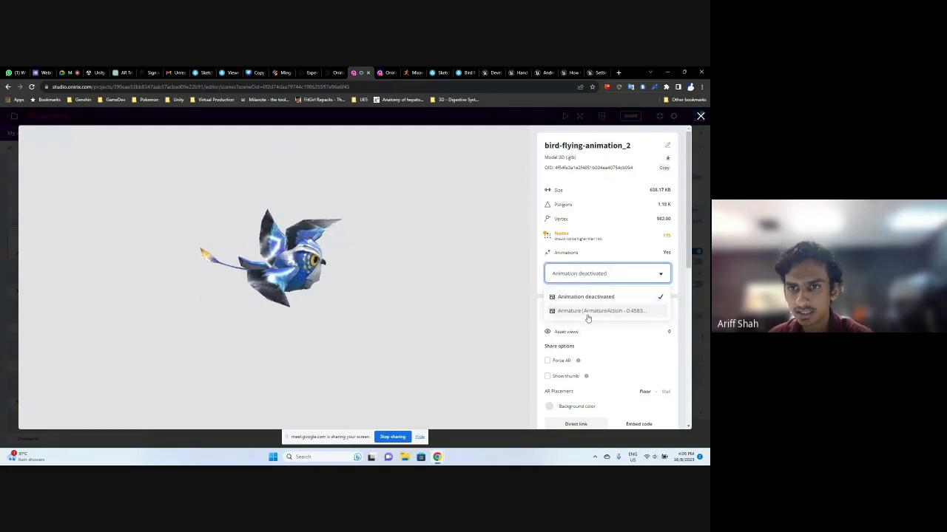
left_click(611, 274)
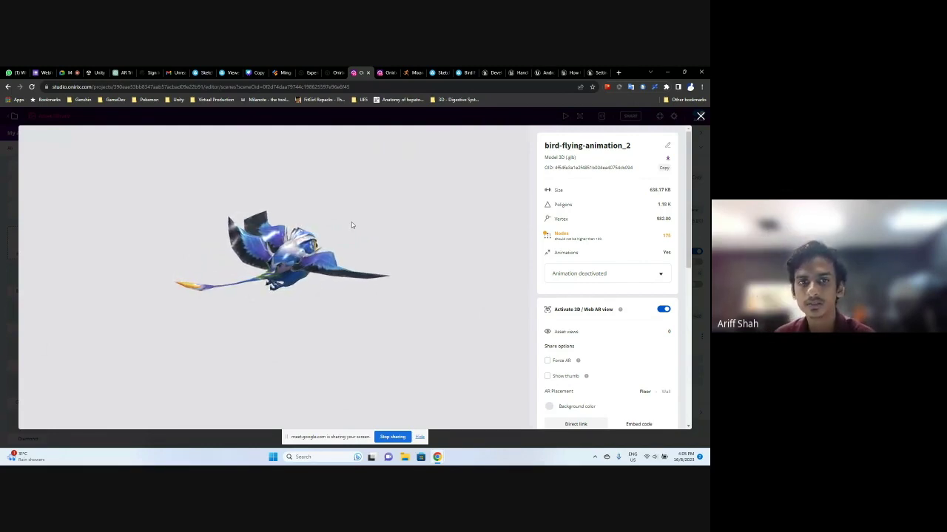
left_click(622, 276)
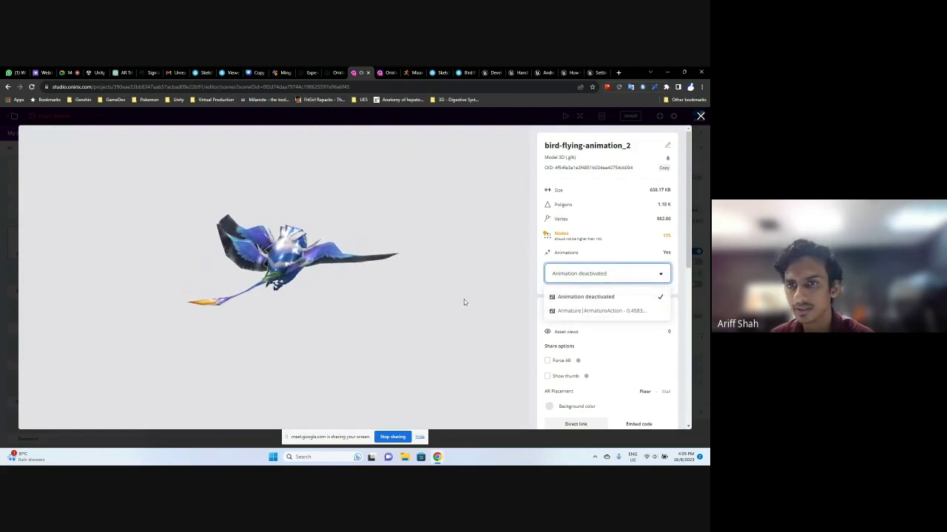
left_click(601, 311)
left_click(608, 273)
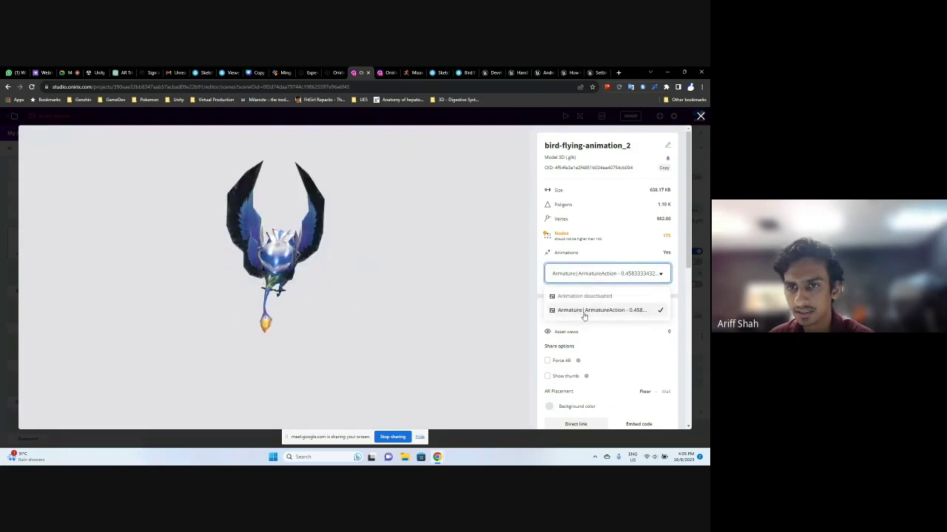
left_click(595, 275)
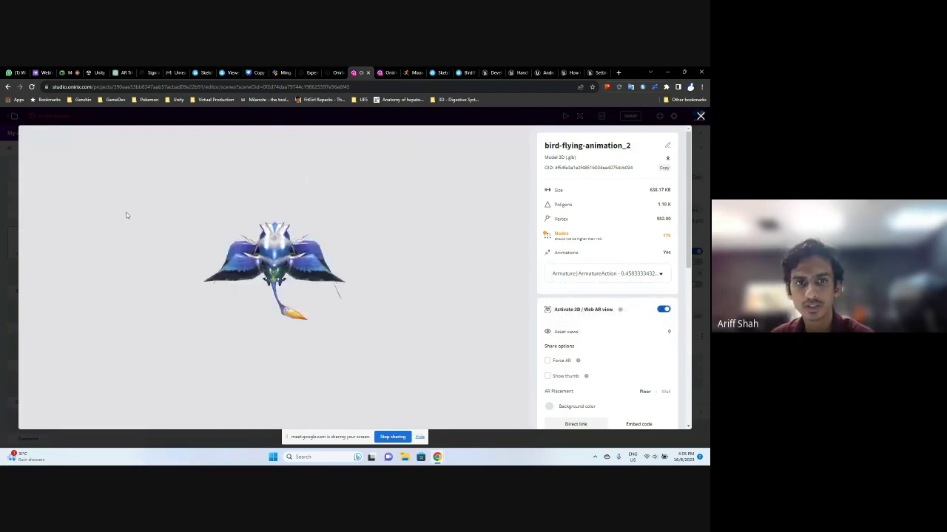
Review the bird asset's animation choices, model preview and sharing options, and close its details
left_click(599, 273)
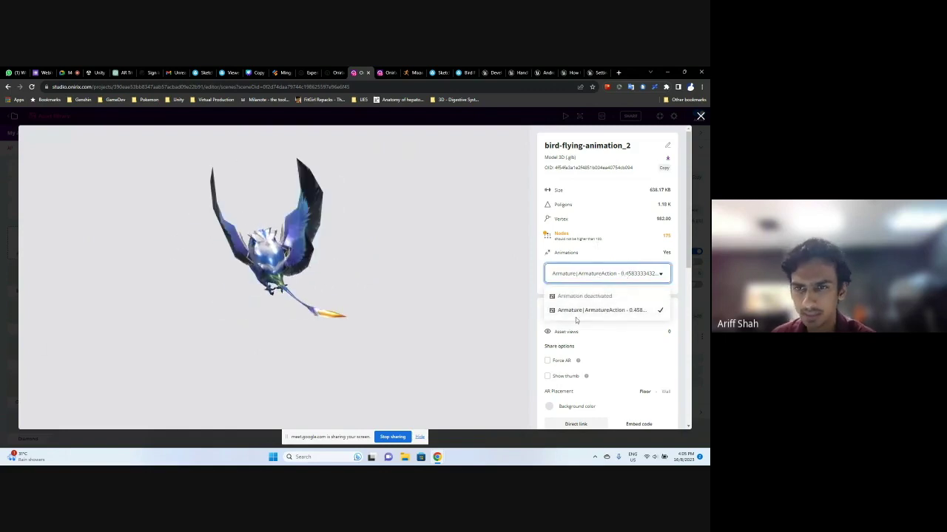
left_click(619, 274)
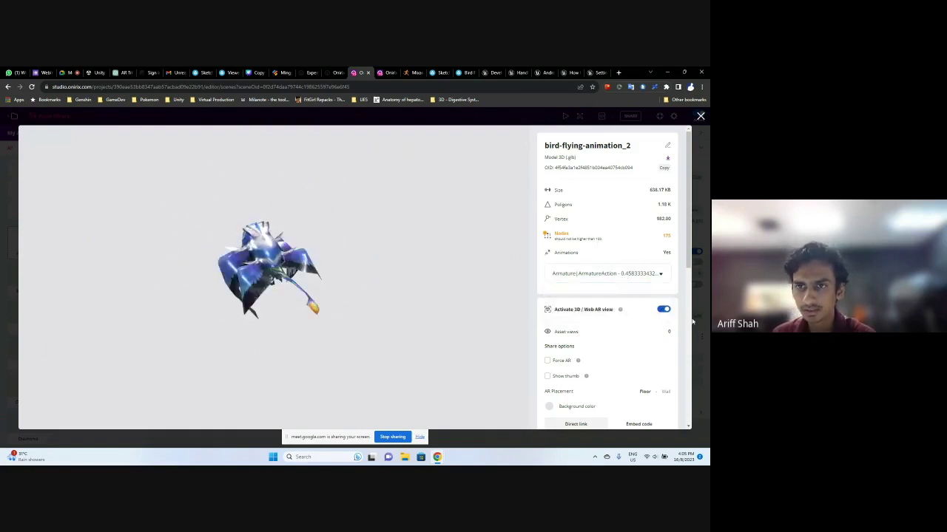
left_click_drag(226, 251, 480, 241)
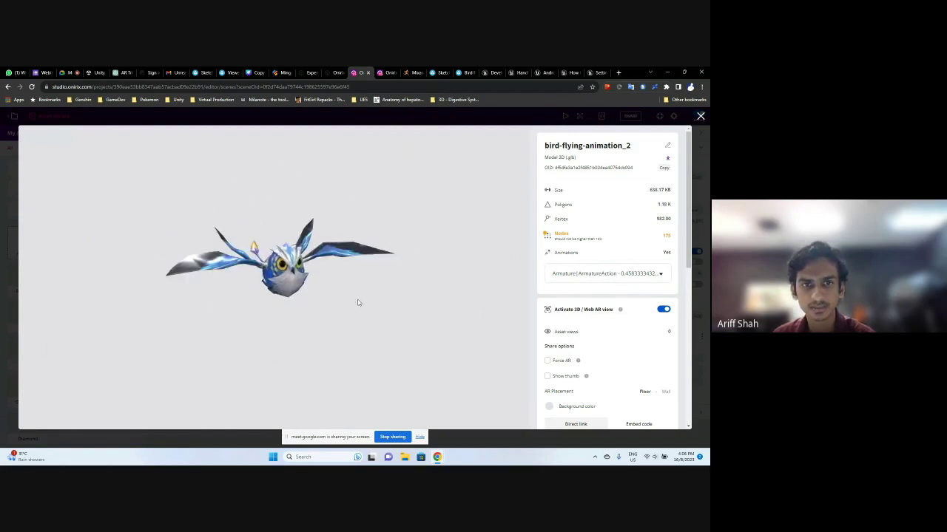
scroll(651, 354, "down", 3)
scroll(676, 371, "up", 1)
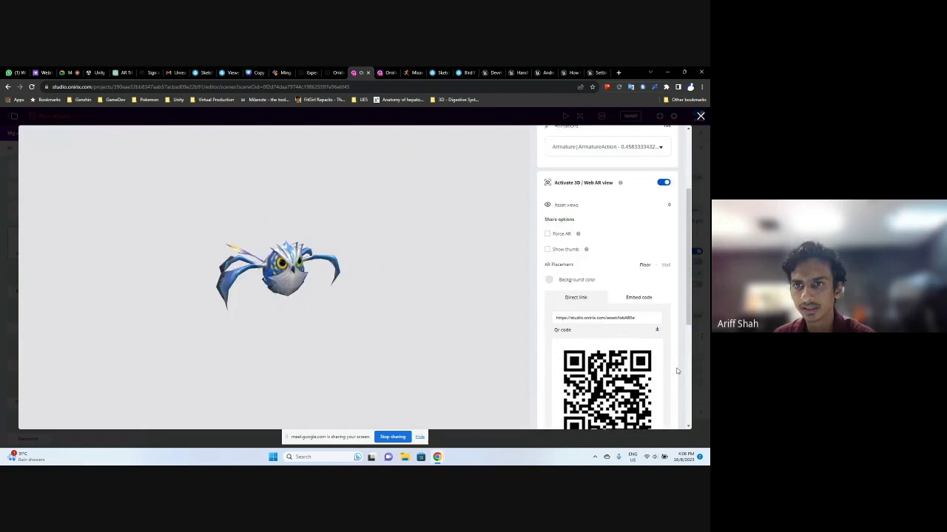
scroll(676, 370, "up", 3)
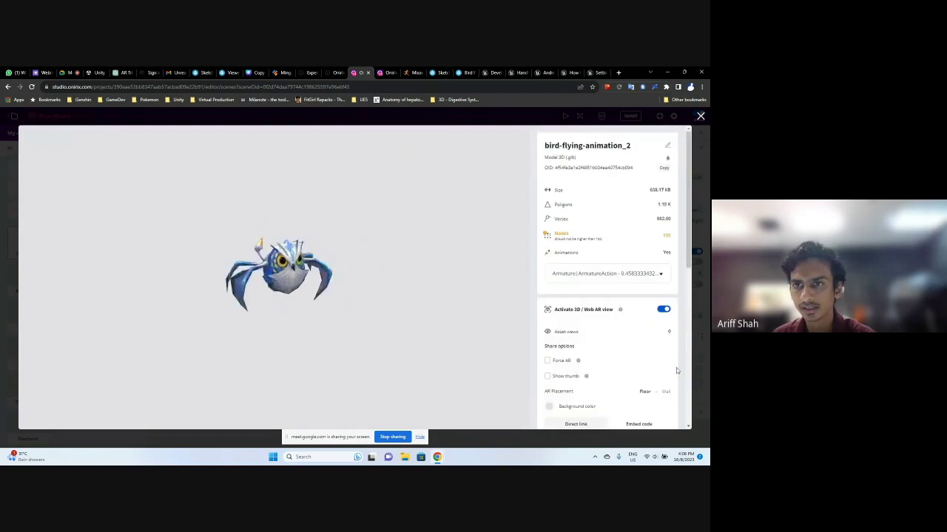
left_click(700, 117)
left_click_drag(532, 181, 454, 186)
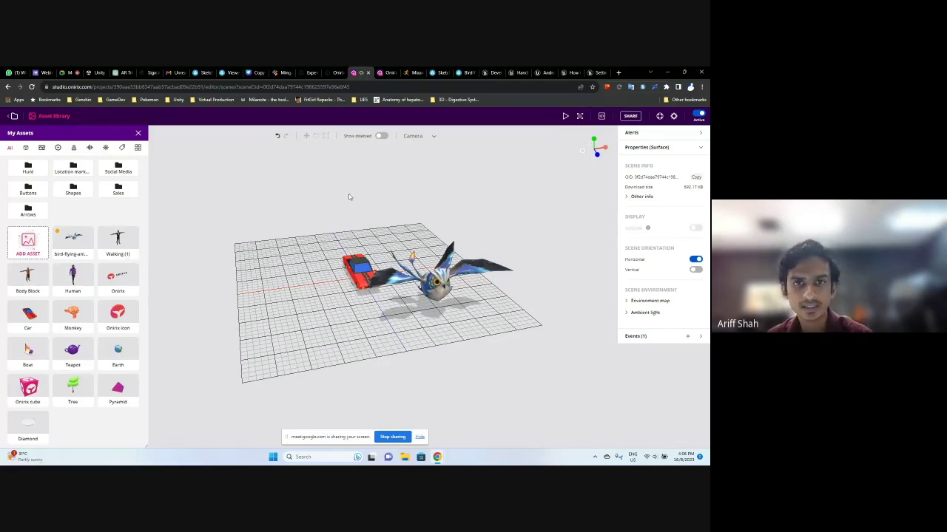
left_click_drag(349, 196, 311, 216)
left_click(444, 251)
left_click(302, 221)
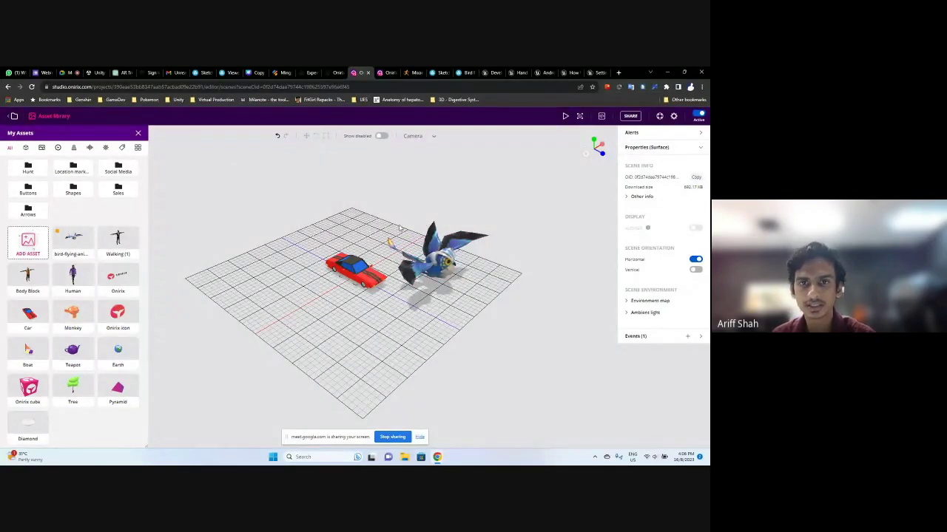
scroll(440, 193, "up", 2)
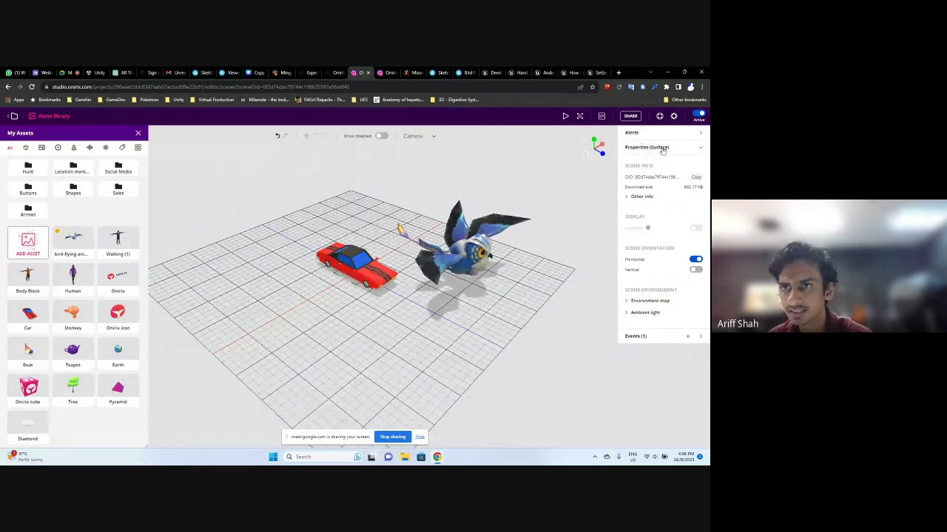
left_click(442, 244)
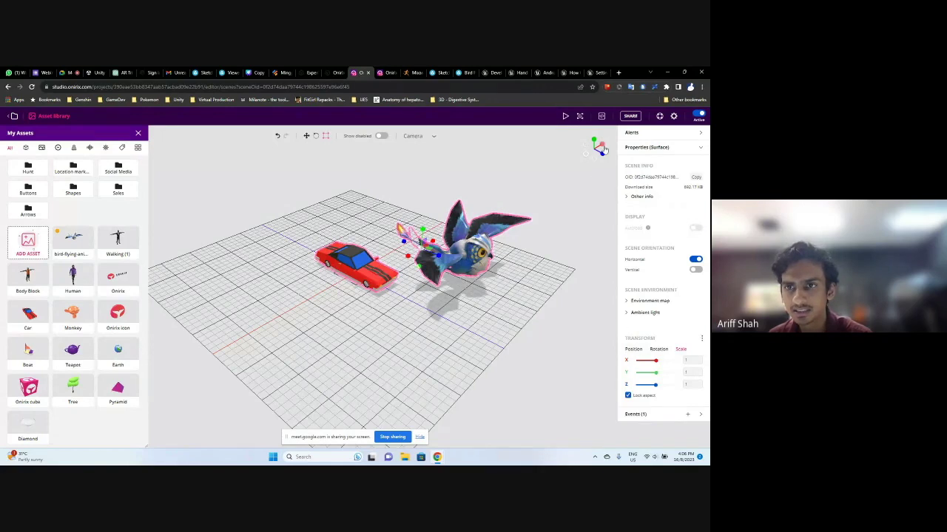
left_click(560, 237)
left_click(560, 236)
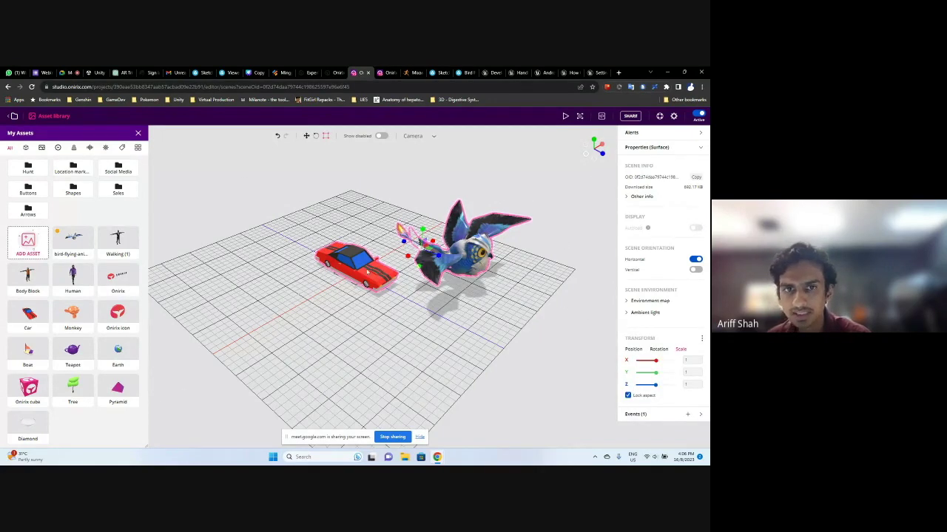
left_click(363, 265)
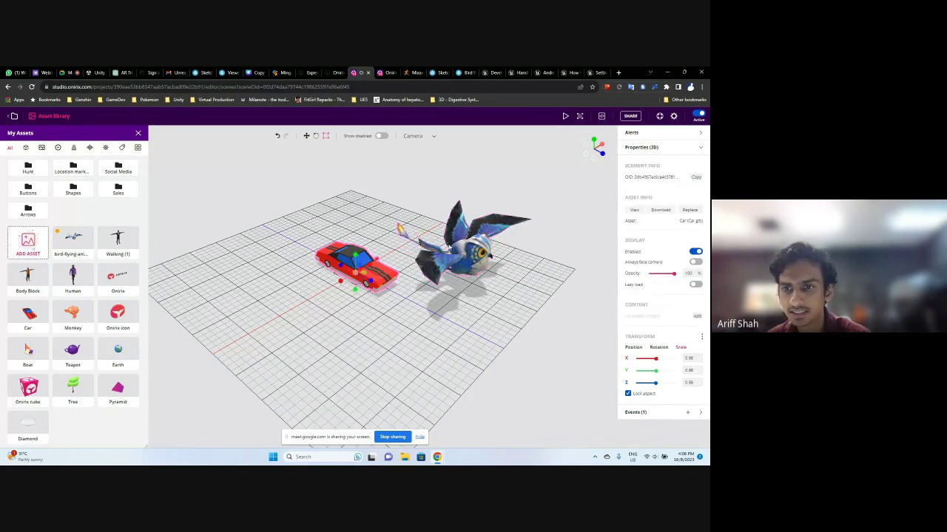
Open the scene's existing play-animation event for editing and keep On scene load as its event type
left_click(479, 158)
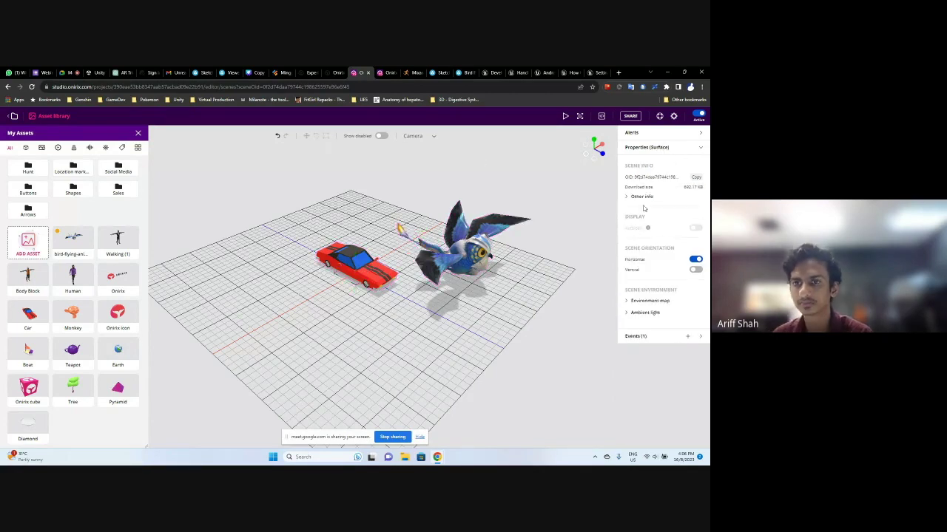
left_click(632, 336)
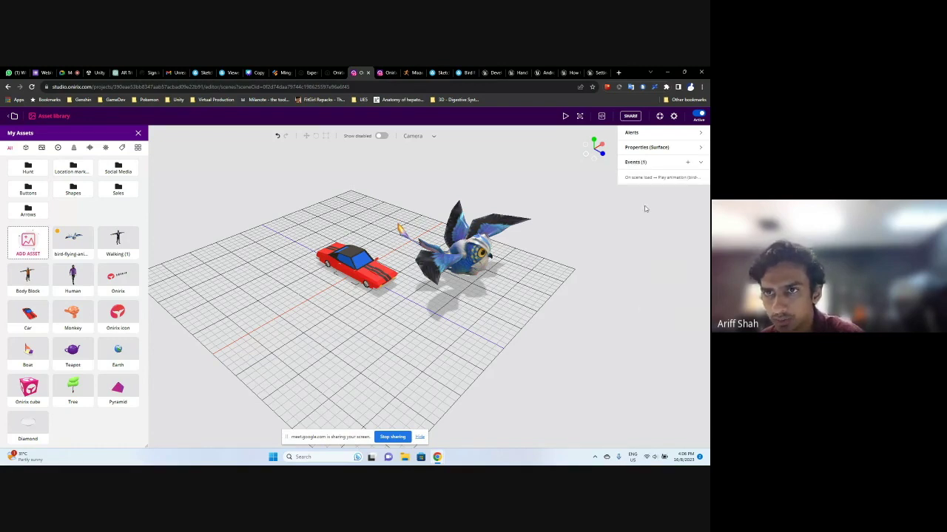
mouse_move(631, 180)
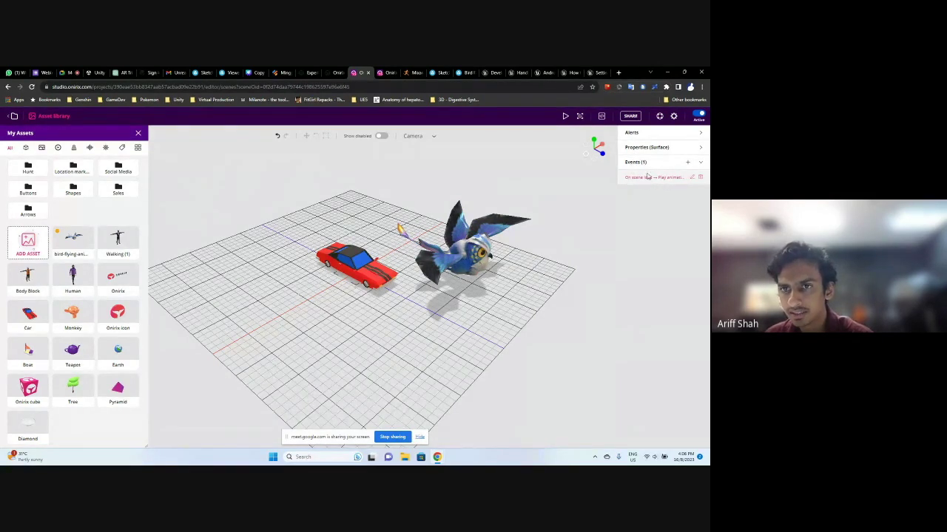
left_click(647, 178)
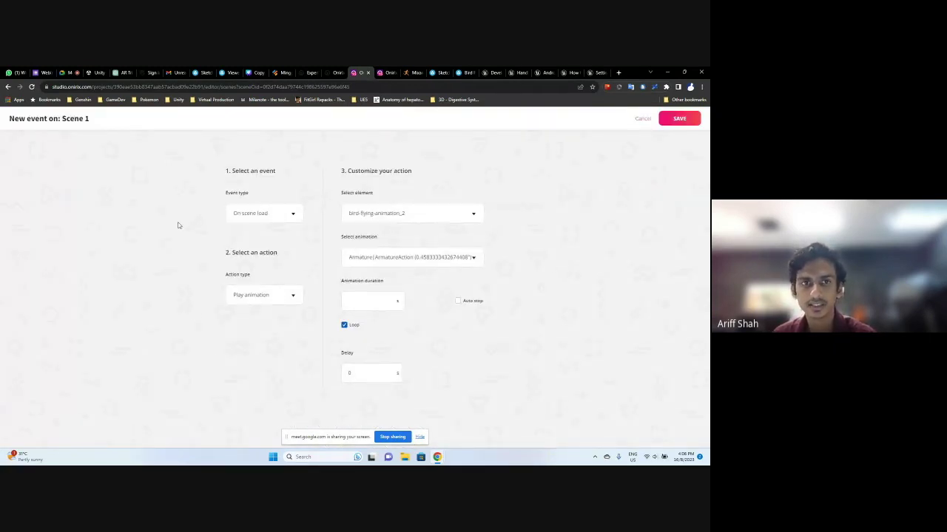
left_click(288, 215)
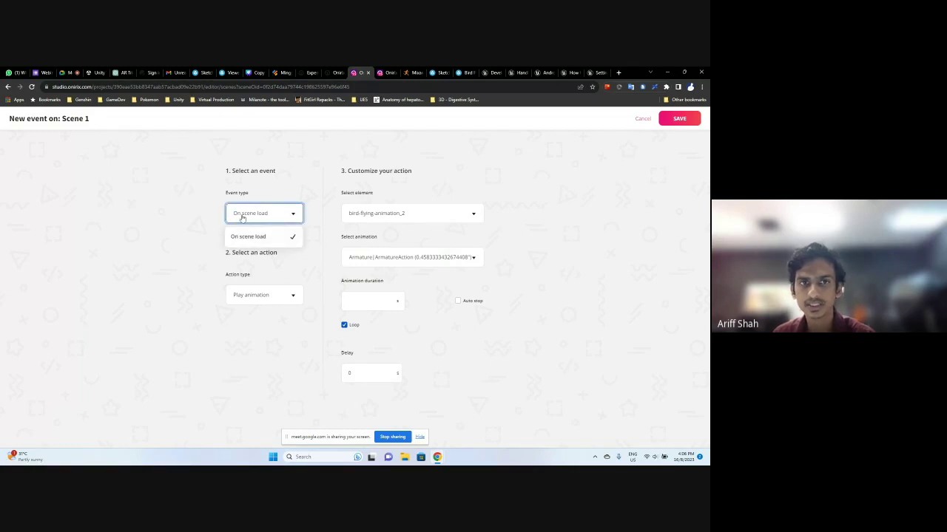
left_click(257, 202)
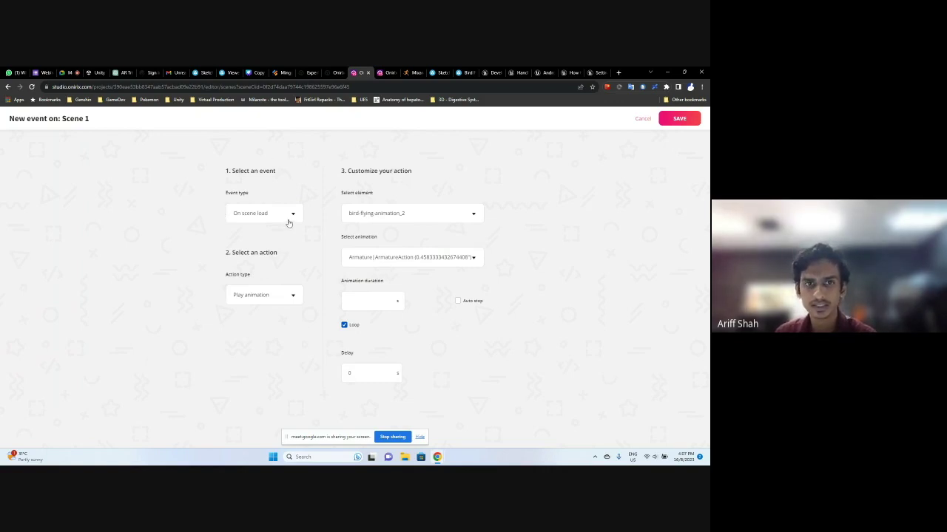
Set the event's action to Play animation on bird-flying-animation_2, using the Armature|ArmatureAction animation
left_click(291, 297)
left_click(241, 379)
left_click(241, 381)
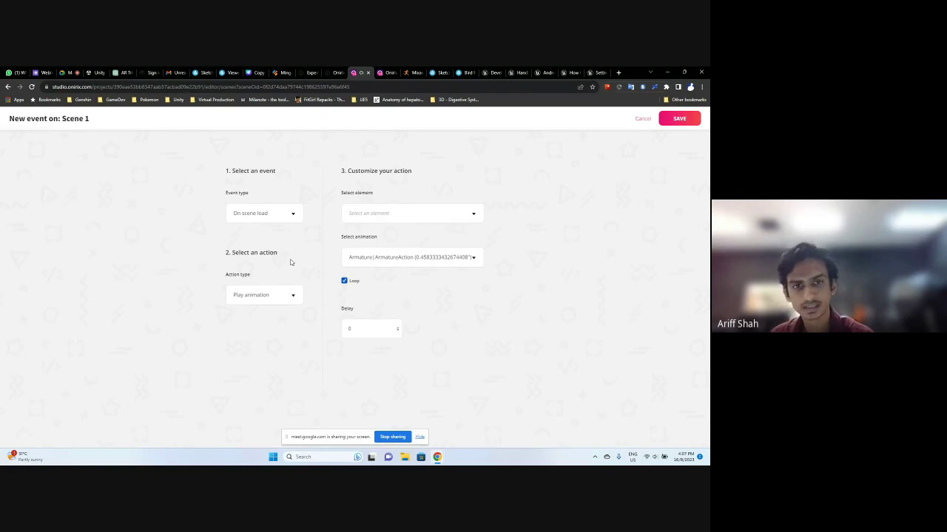
left_click(373, 213)
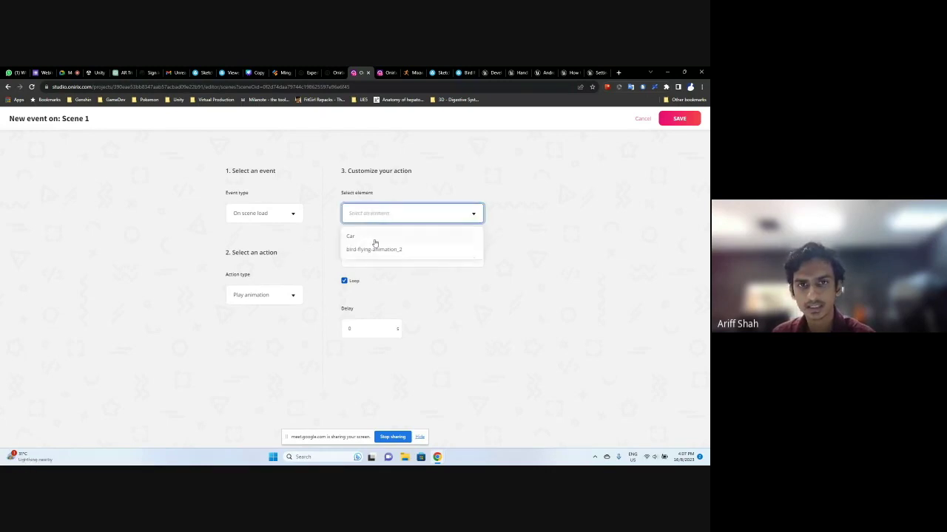
left_click(372, 247)
left_click(417, 257)
left_click(416, 281)
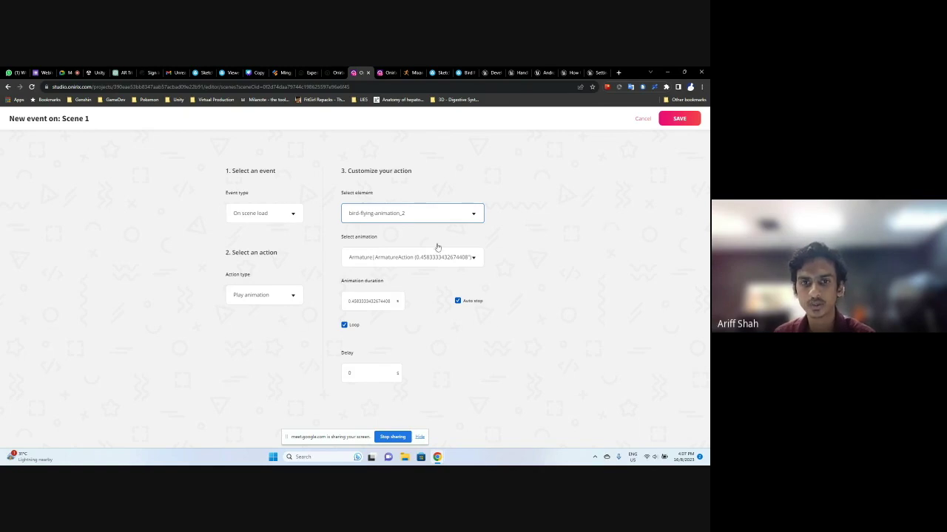
Save the On scene load play-animation event, and delete it from the scene's events
left_click(675, 120)
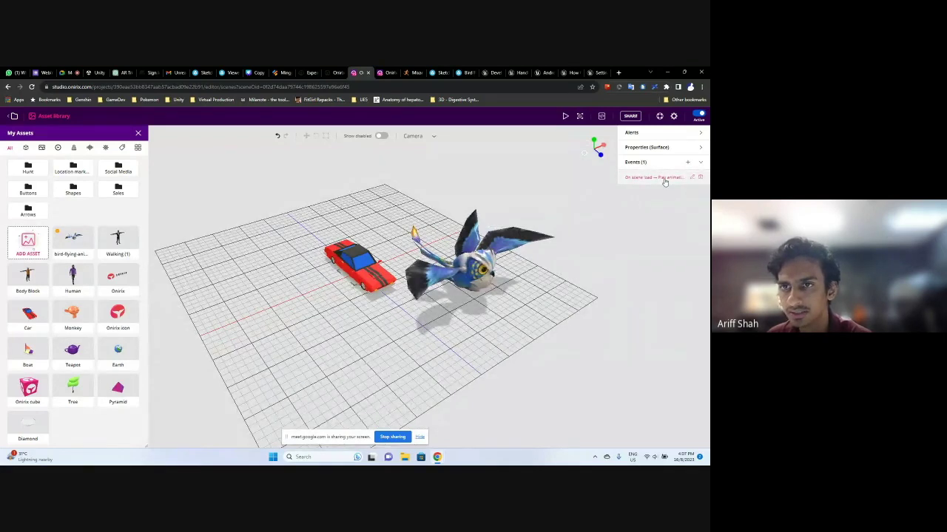
left_click(700, 178)
left_click(381, 298)
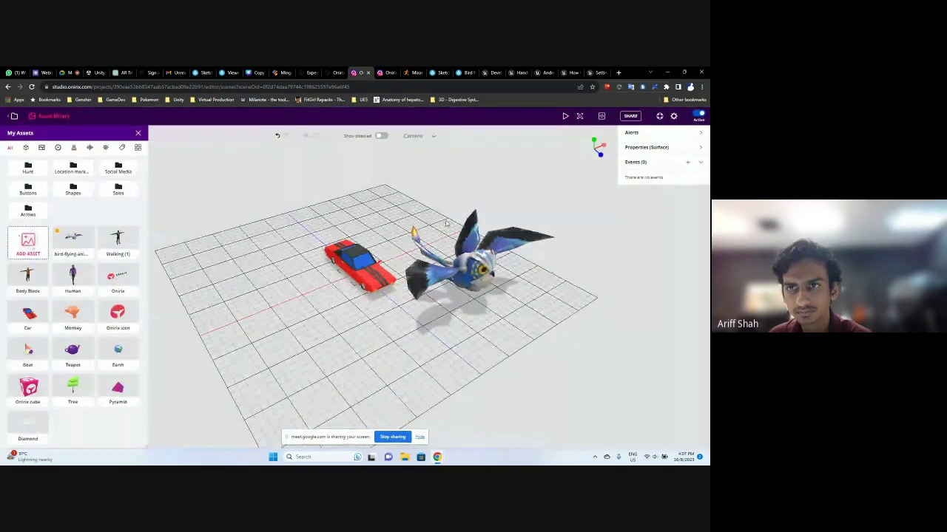
Add the Play icon (3D) from the Buttons asset collection to the scene, placing it behind the car
left_click_drag(296, 192, 326, 198)
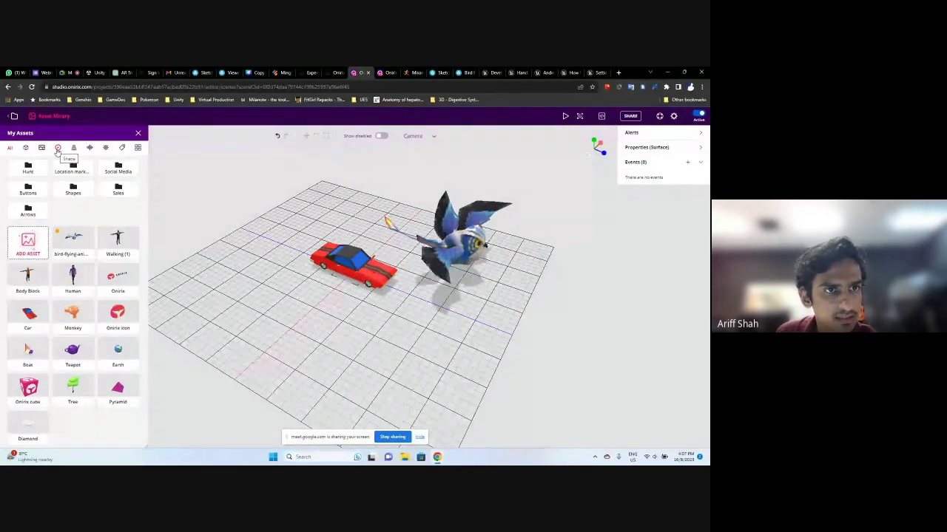
left_click(58, 149)
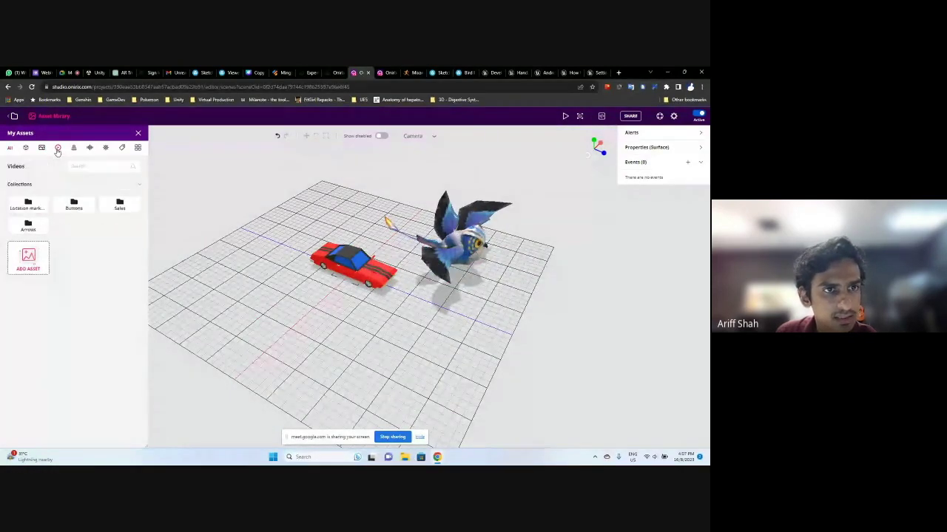
left_click(43, 208)
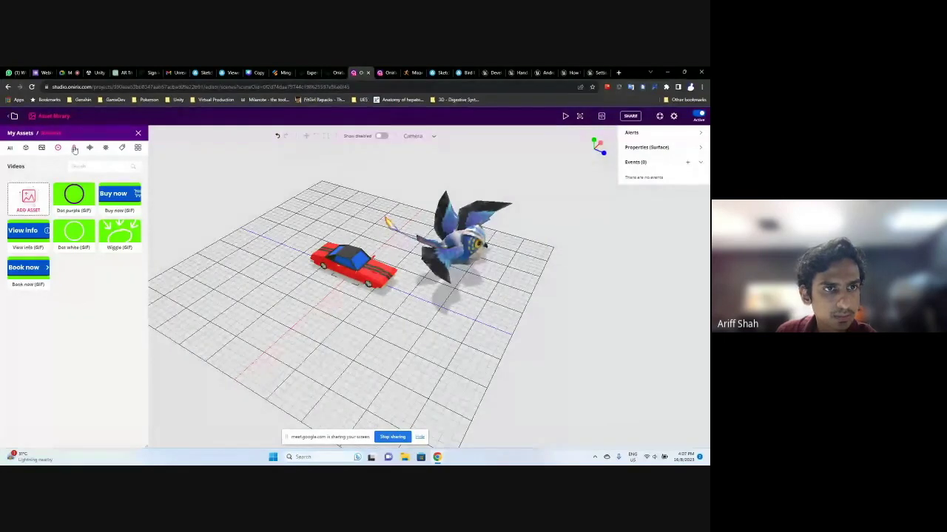
left_click(23, 149)
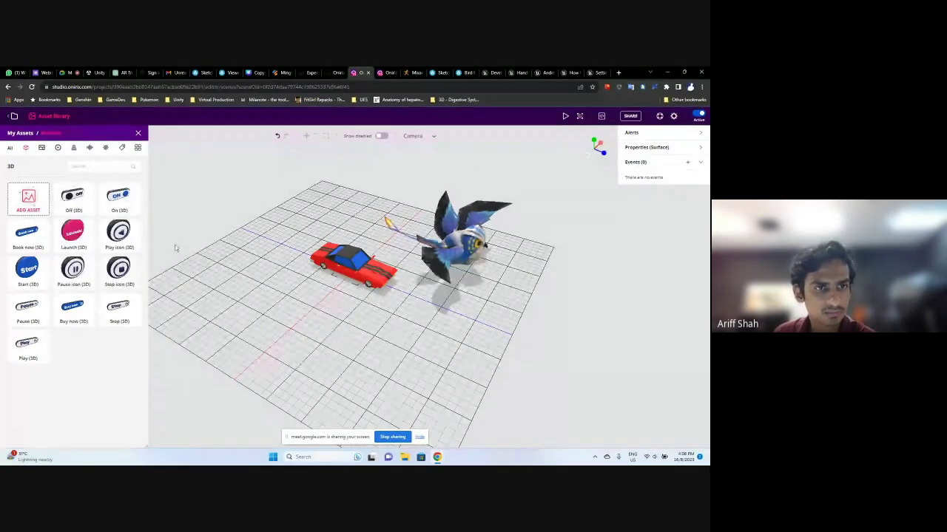
left_click_drag(27, 270, 363, 211)
left_click_drag(116, 237, 291, 239)
scroll(403, 231, "up", 1)
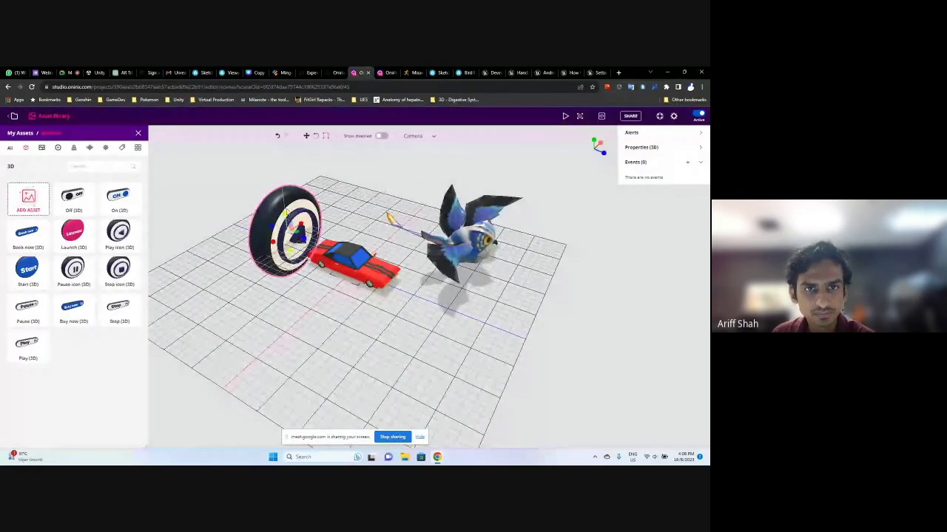
Raise the Play icon (3D) so that it floats above the grid behind the car
left_click_drag(289, 215, 300, 164)
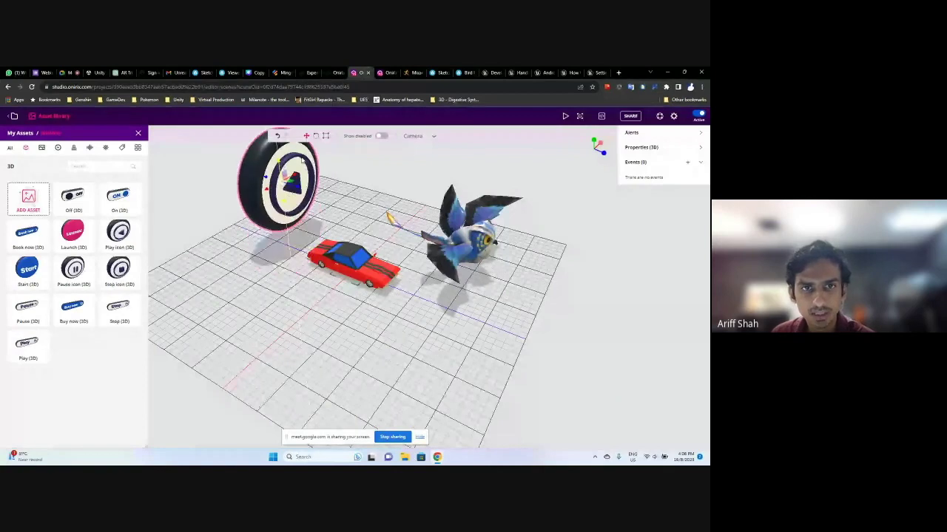
left_click_drag(435, 172, 444, 182)
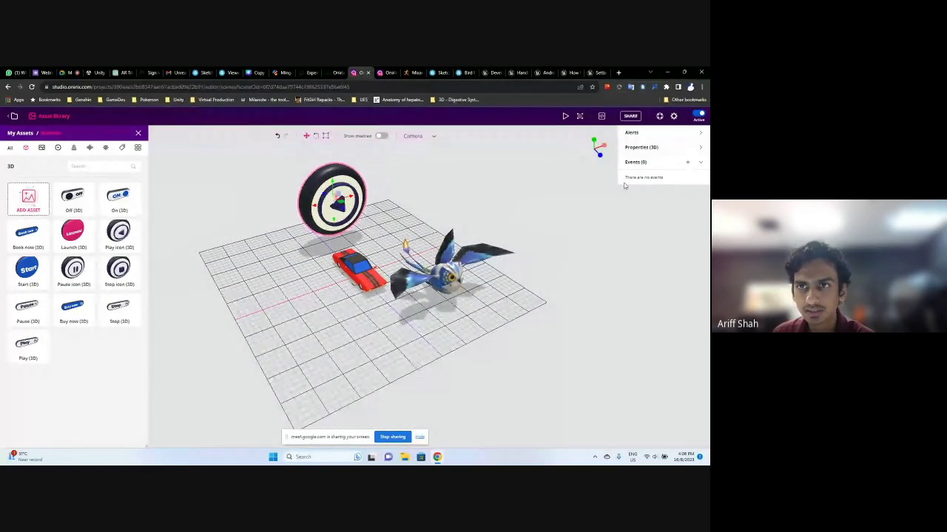
left_click_drag(468, 178, 444, 179)
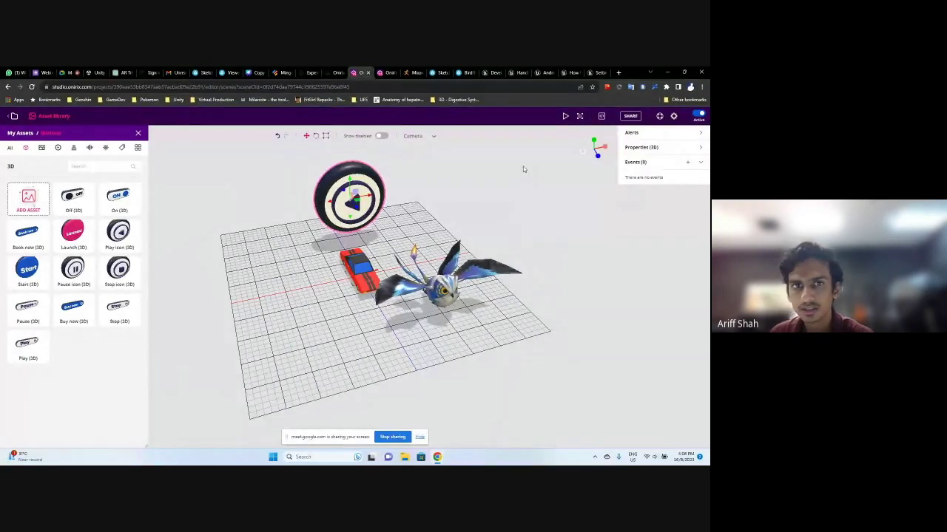
Try scaling the Play icon (3D) vertically to about 0.73, and undo the change
left_click(643, 147)
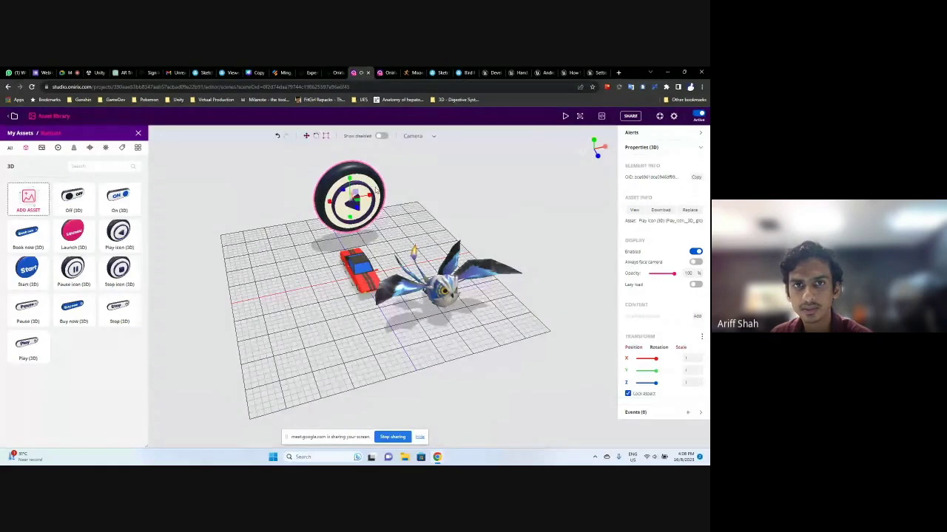
left_click(680, 347)
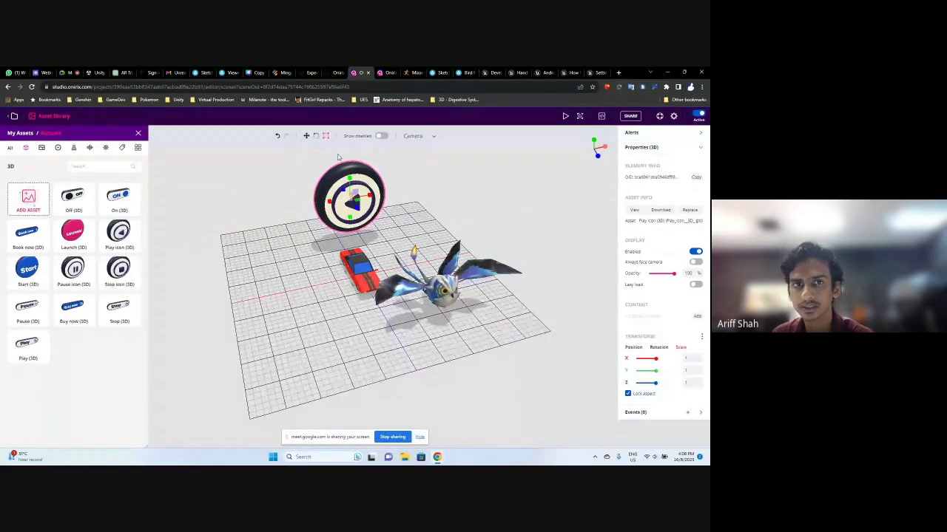
left_click_drag(338, 186, 344, 205)
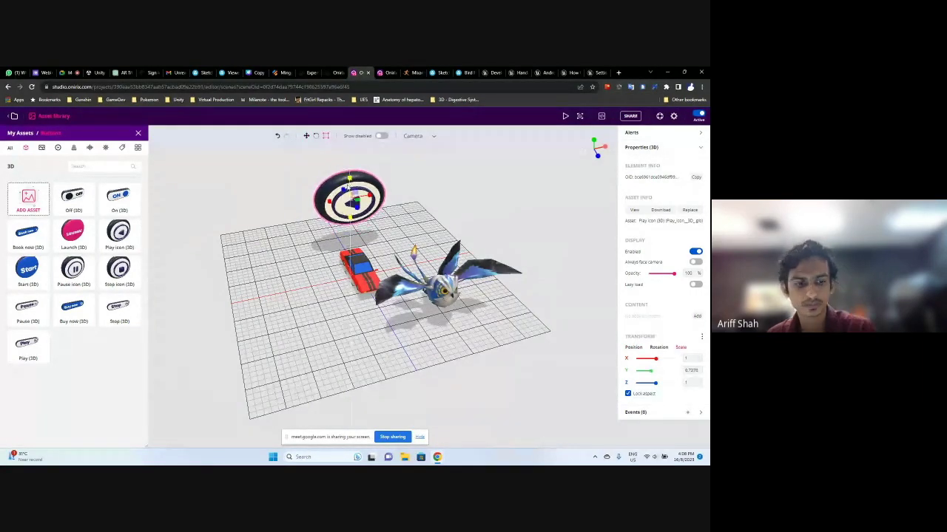
key("ctrl+z")
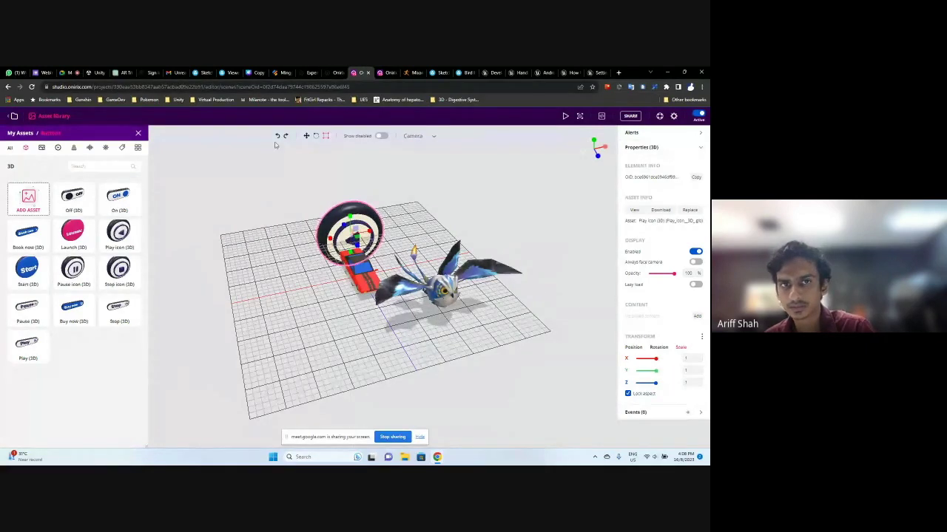
key("ctrl+z")
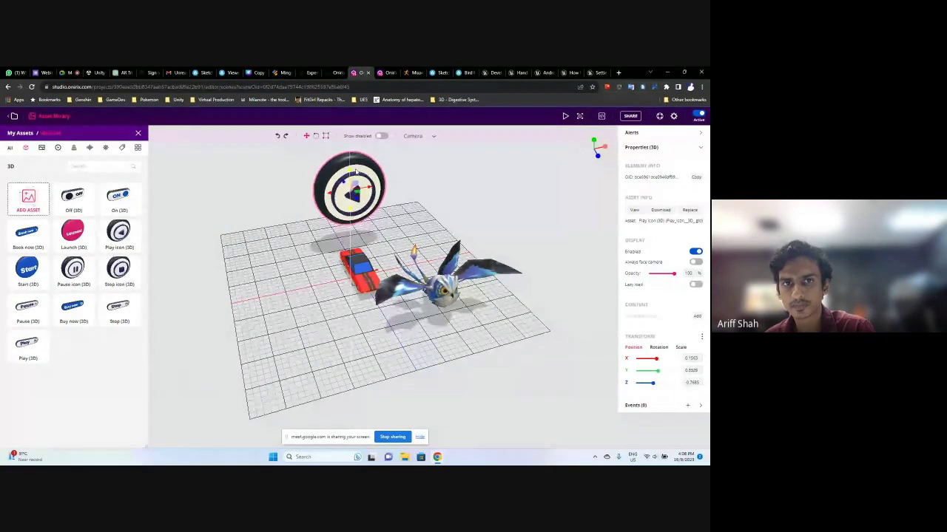
Scale the Play icon (3D) uniformly to 0.5 with its aspect locked
left_click(325, 136)
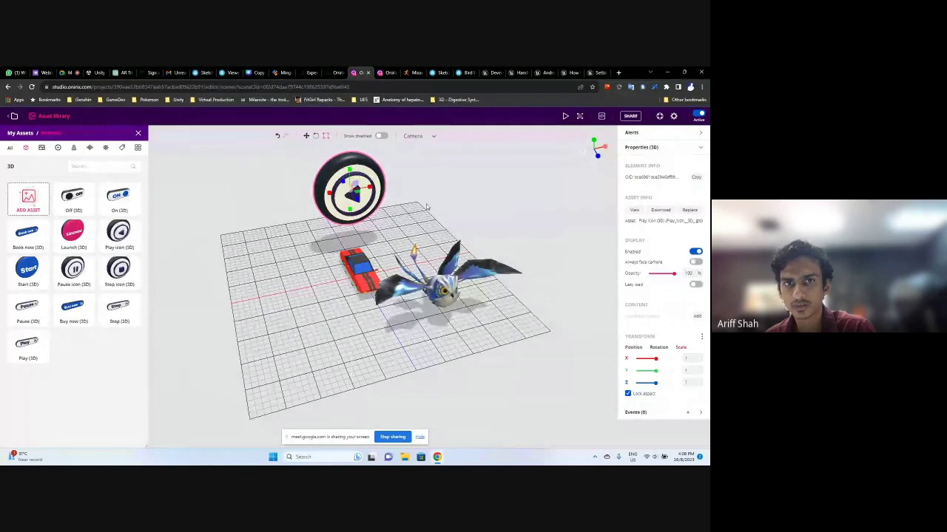
left_click(687, 358)
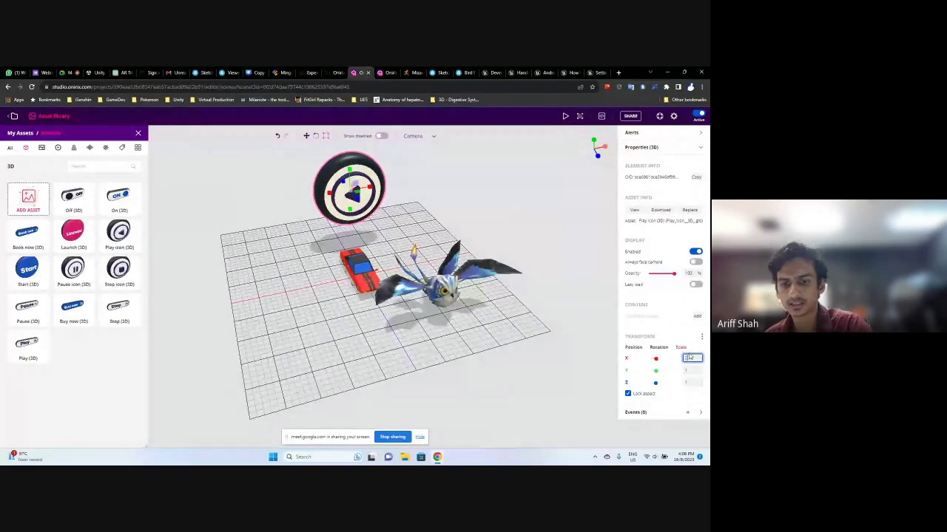
type("0.5")
key("Return")
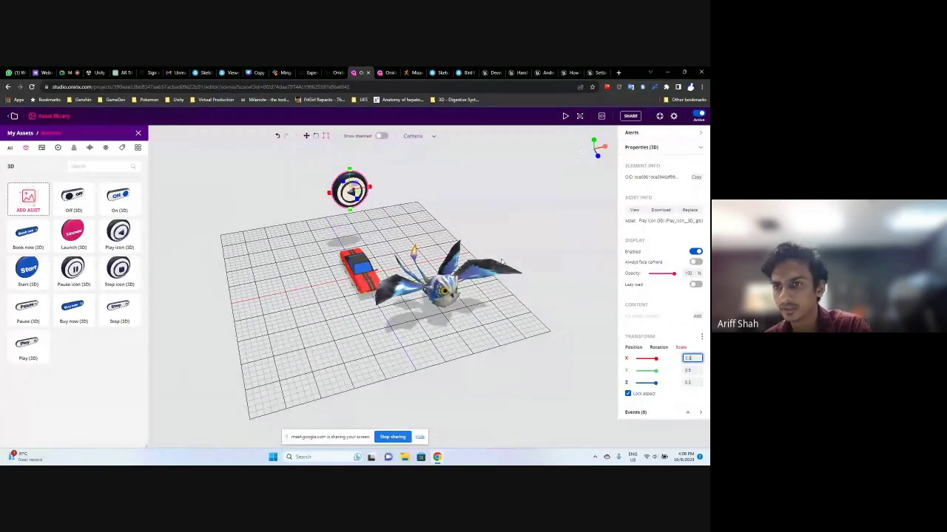
left_click(383, 164)
left_click(355, 180)
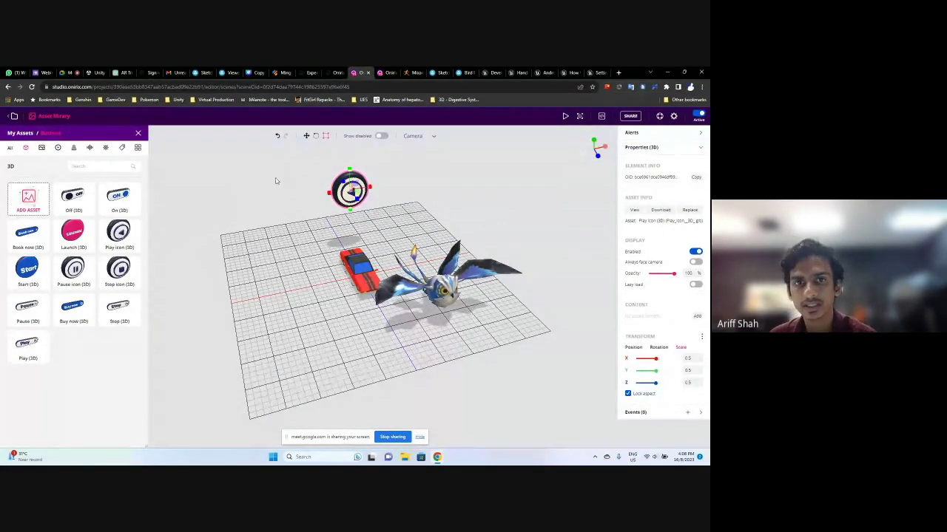
left_click(262, 201)
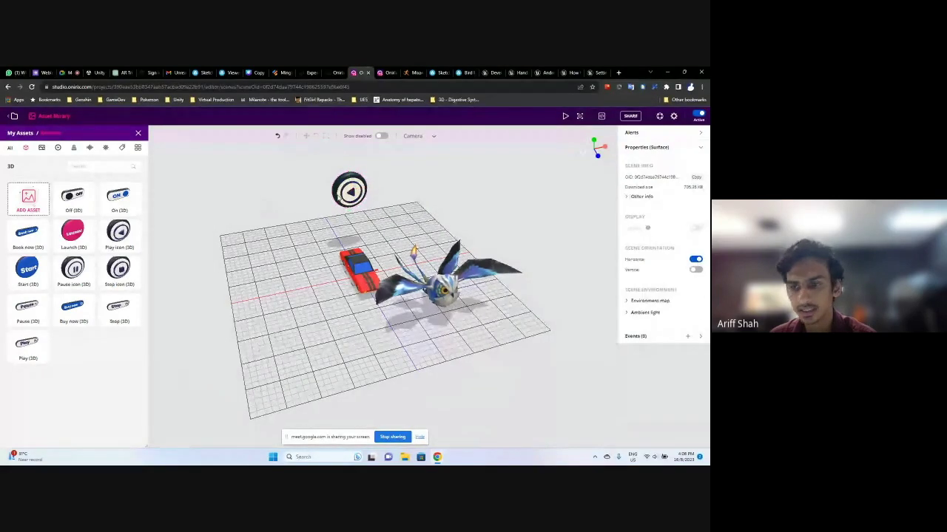
Create a new event on the Play icon (3D) with event type Click and action type Play animation
left_click(348, 185)
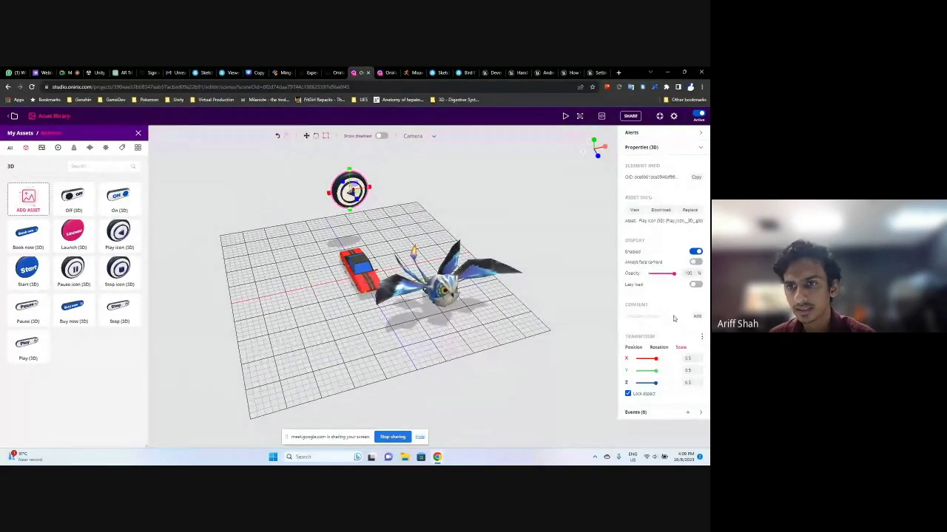
left_click(687, 413)
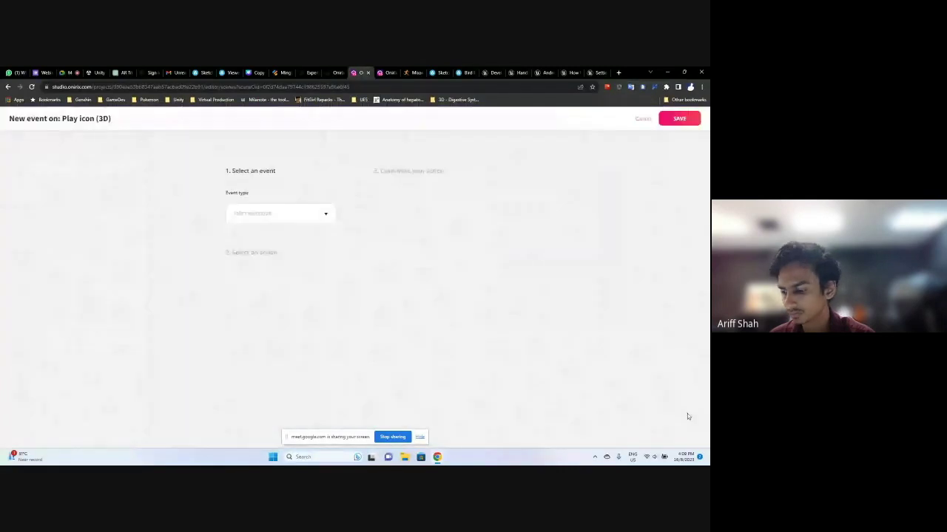
left_click(261, 214)
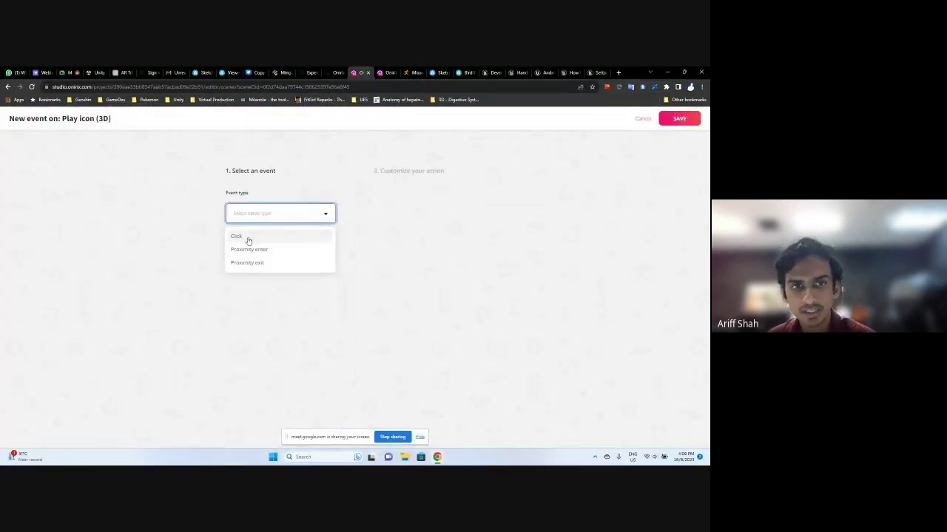
left_click(249, 238)
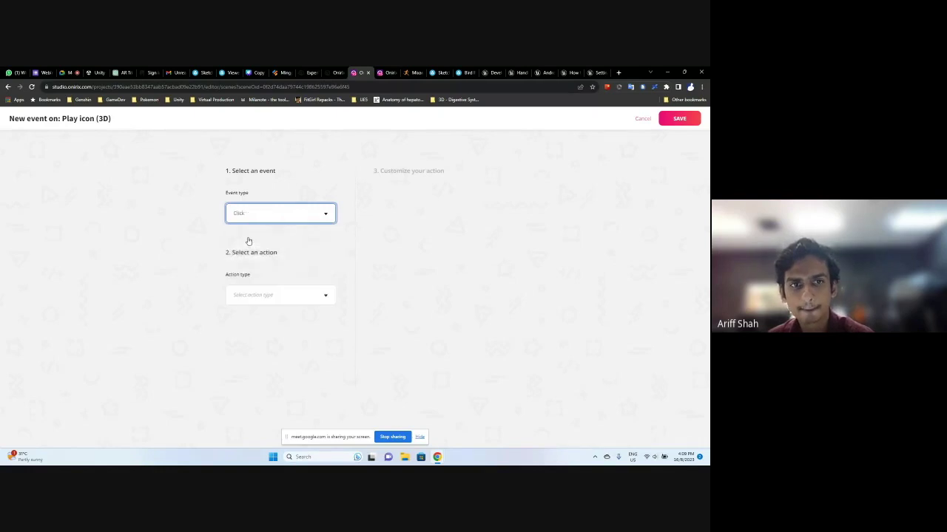
left_click(272, 294)
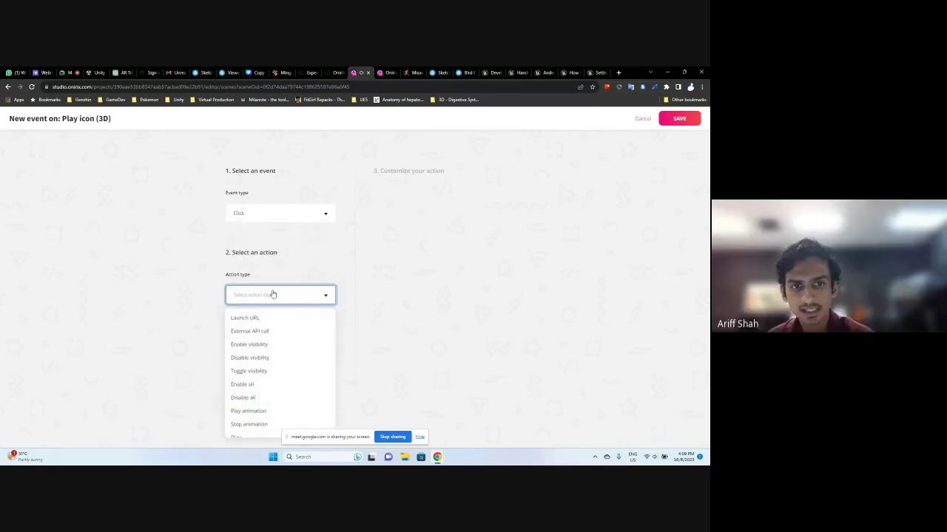
scroll(285, 337, "down", 2)
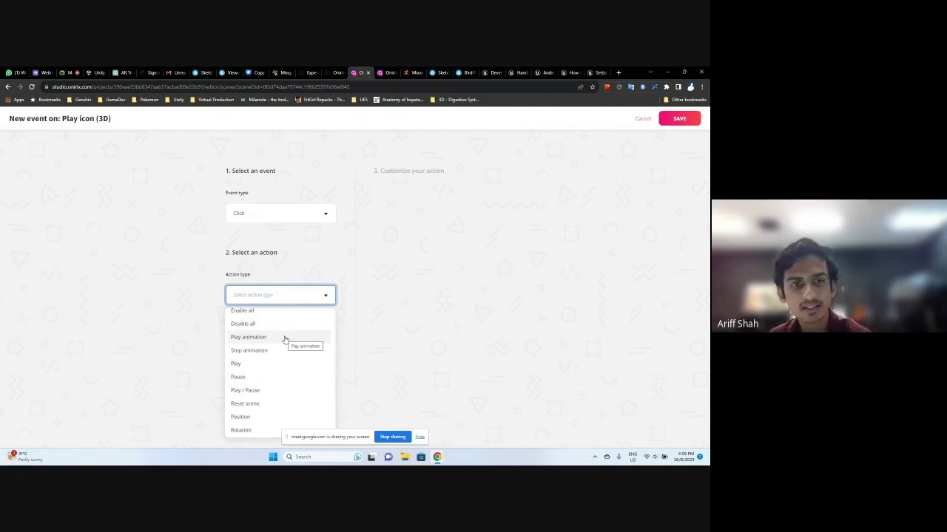
scroll(285, 337, "up", 2)
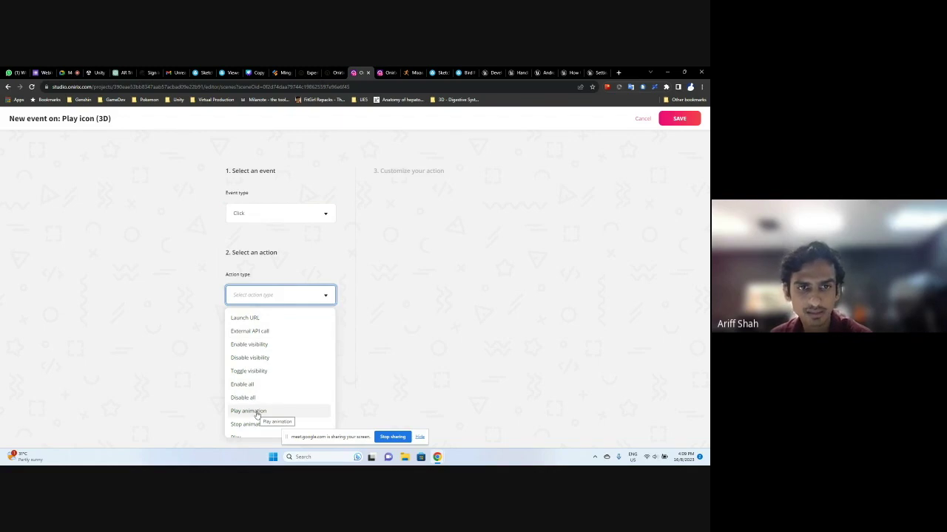
left_click(252, 411)
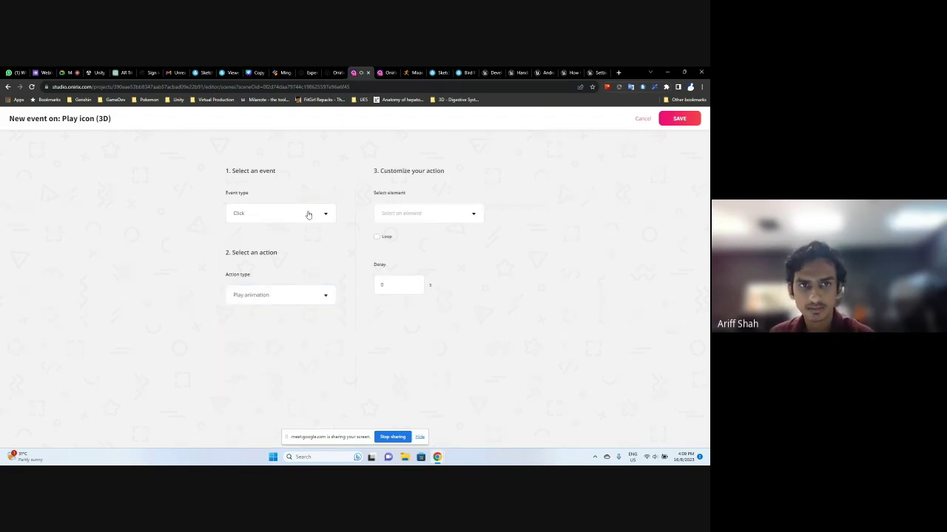
Make the event target bird-flying-animation_2 with the looping Armature|ArmatureAction animation, and save it
left_click(413, 221)
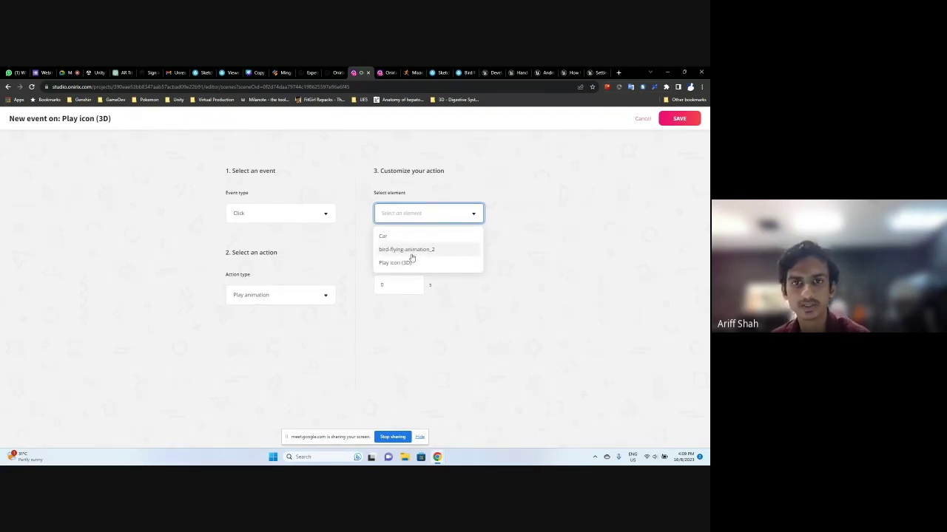
left_click(420, 250)
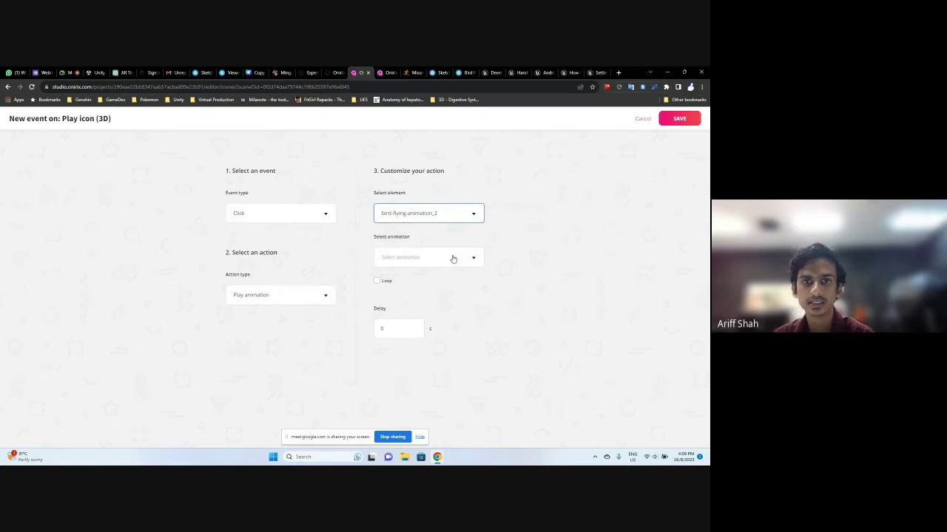
left_click(444, 259)
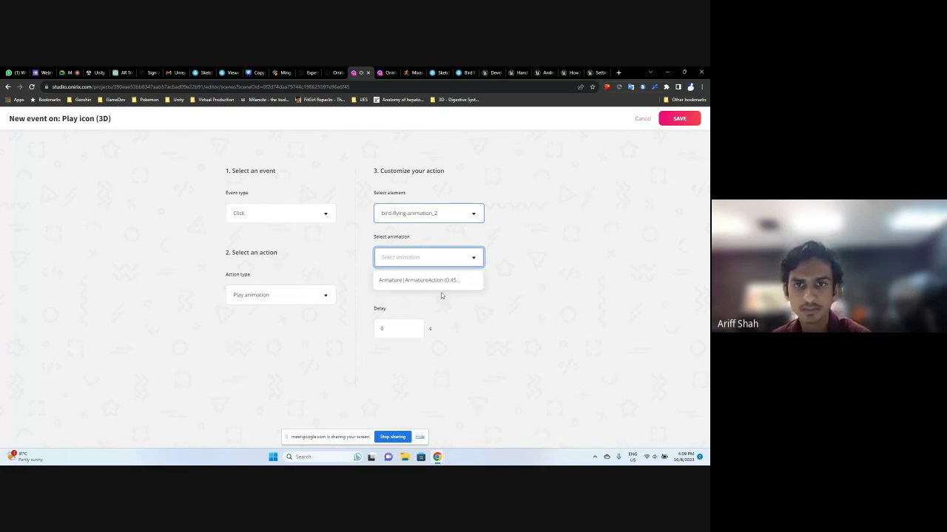
left_click(397, 280)
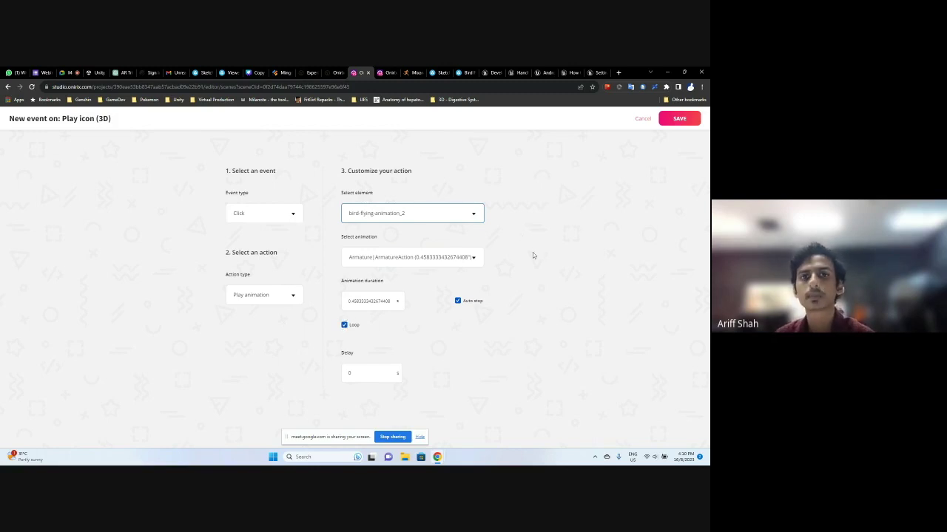
left_click(671, 123)
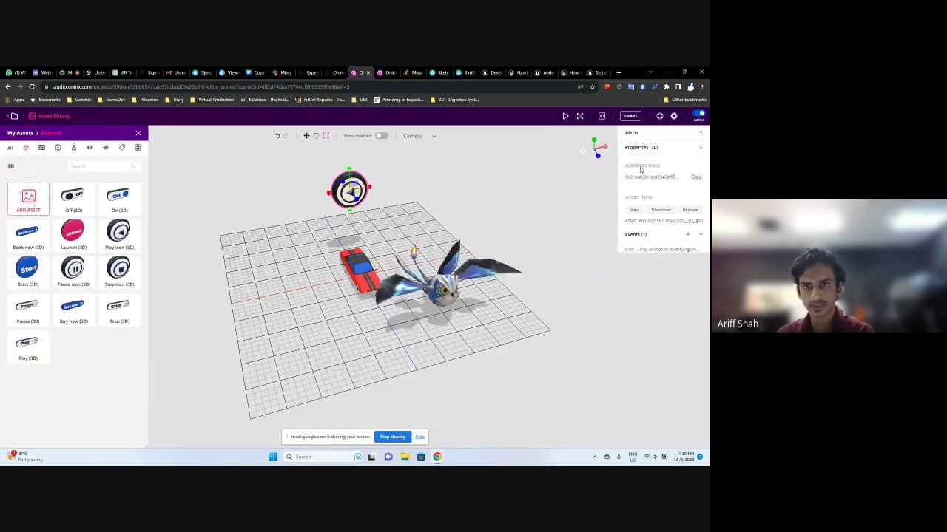
left_click_drag(577, 181, 517, 188)
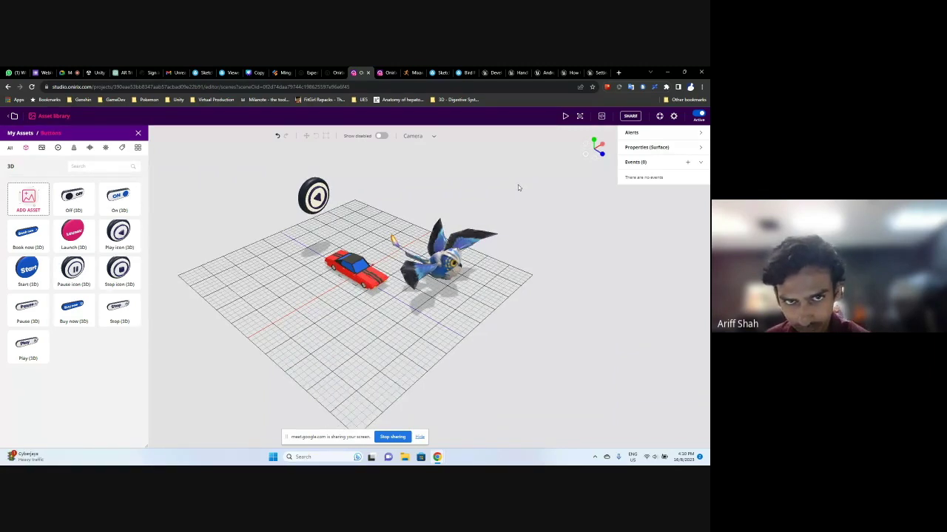
left_click_drag(517, 188, 546, 138)
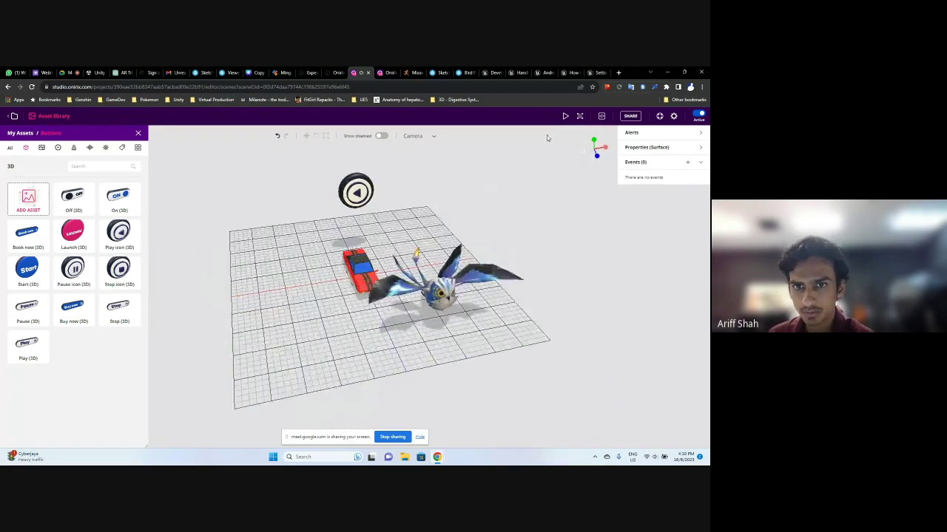
Preview the scene in the 3D viewer, examining the Play icon (3D) and the bird's animation from several angles, and return to the editor
left_click(564, 119)
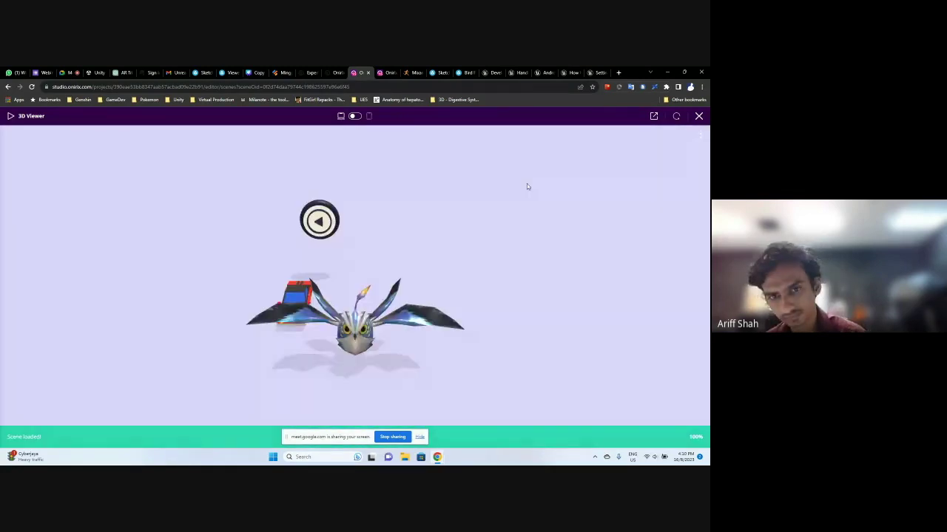
left_click_drag(527, 186, 418, 195)
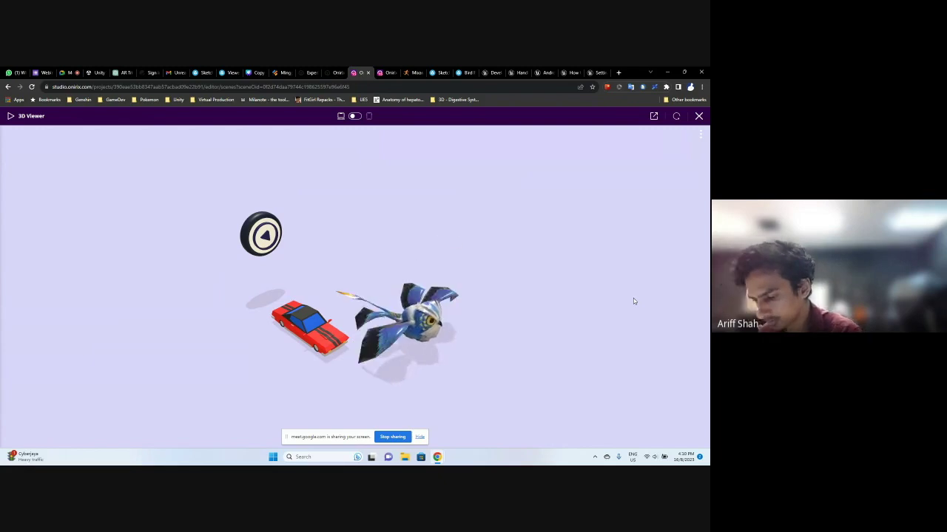
left_click_drag(633, 298, 582, 253)
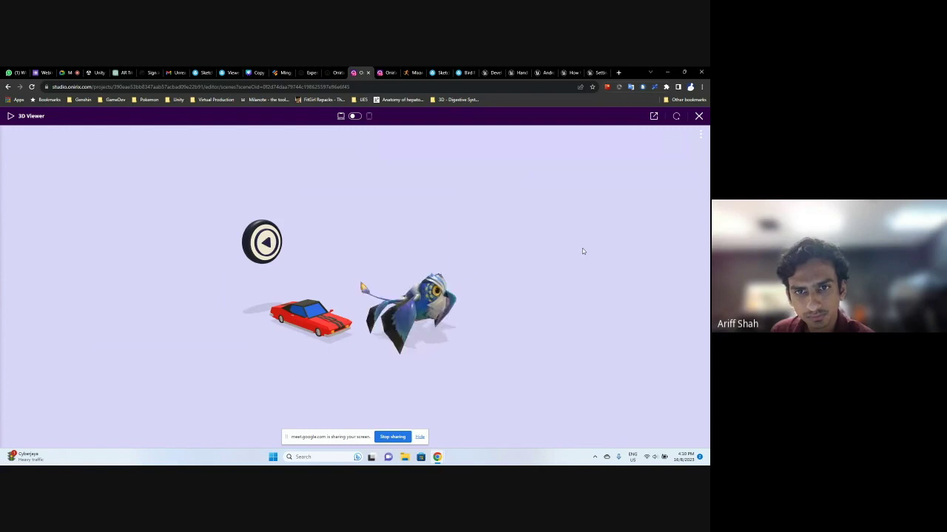
left_click(699, 117)
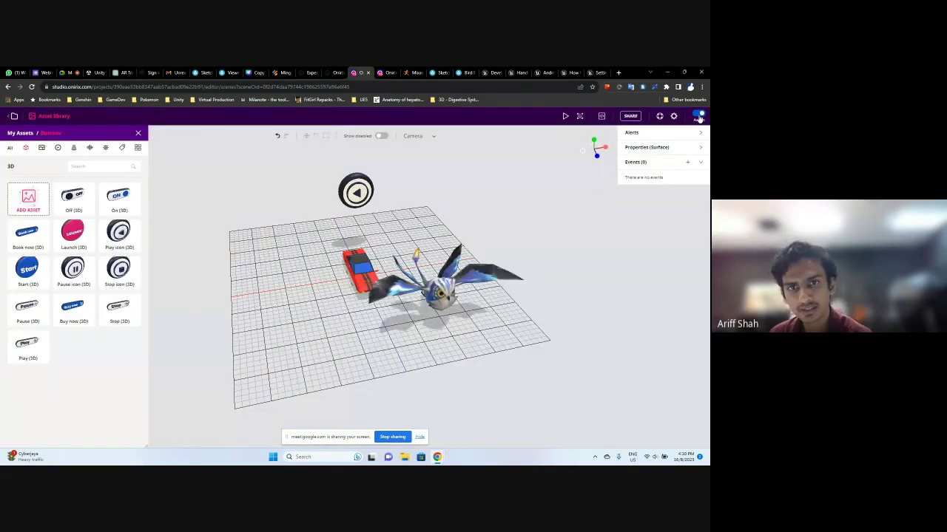
Add the Stop icon (3D) asset to the scene and move it next to the Play icon (3D)
left_click_drag(455, 190, 498, 203)
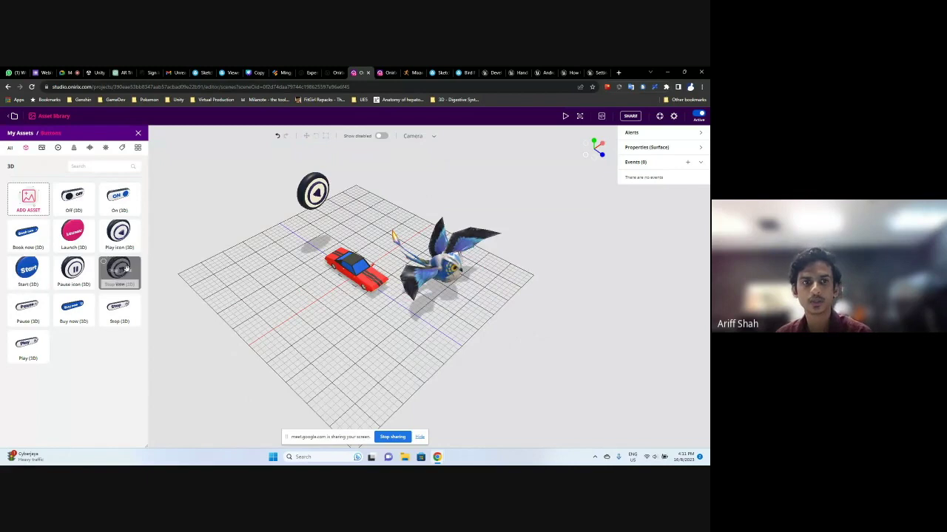
left_click_drag(118, 268, 249, 205)
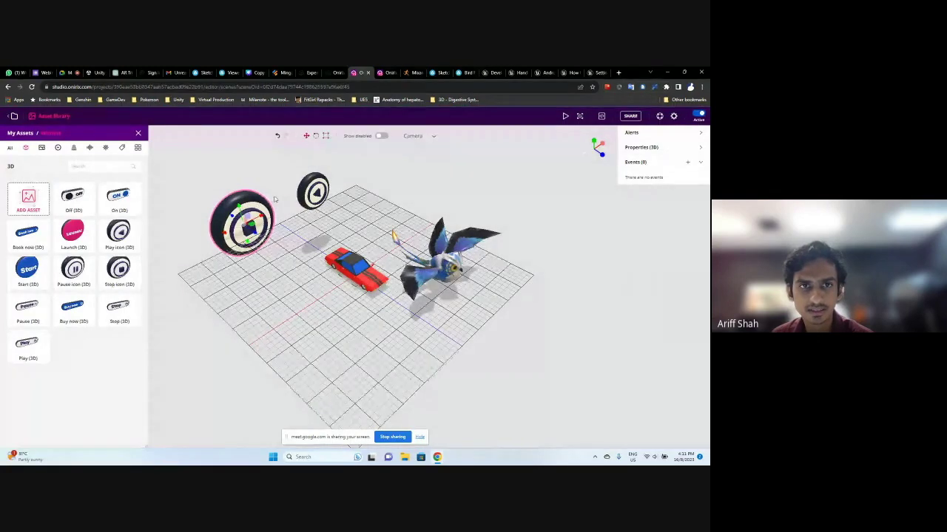
left_click_drag(244, 221, 274, 210)
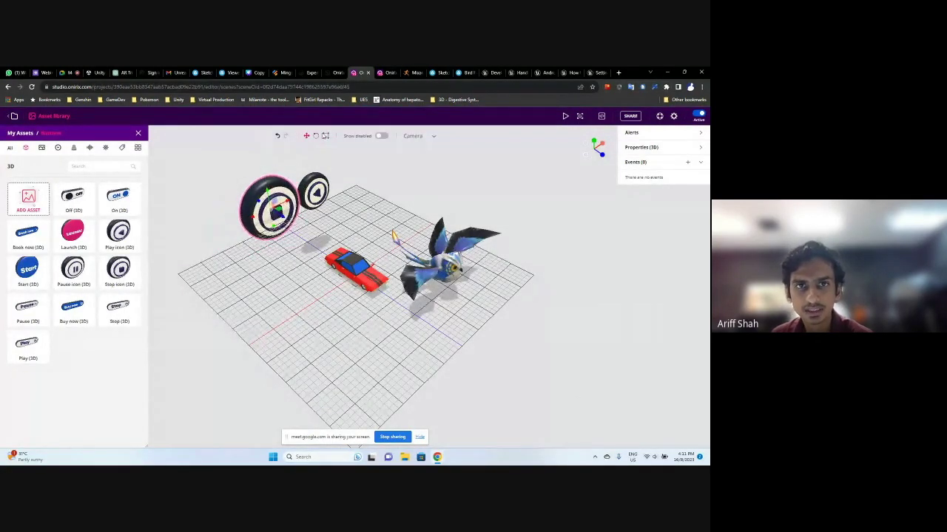
Scale the Stop icon (3D) uniformly to 0.5 with its aspect locked, and reposition it closer to the Play icon (3D)
left_click(638, 148)
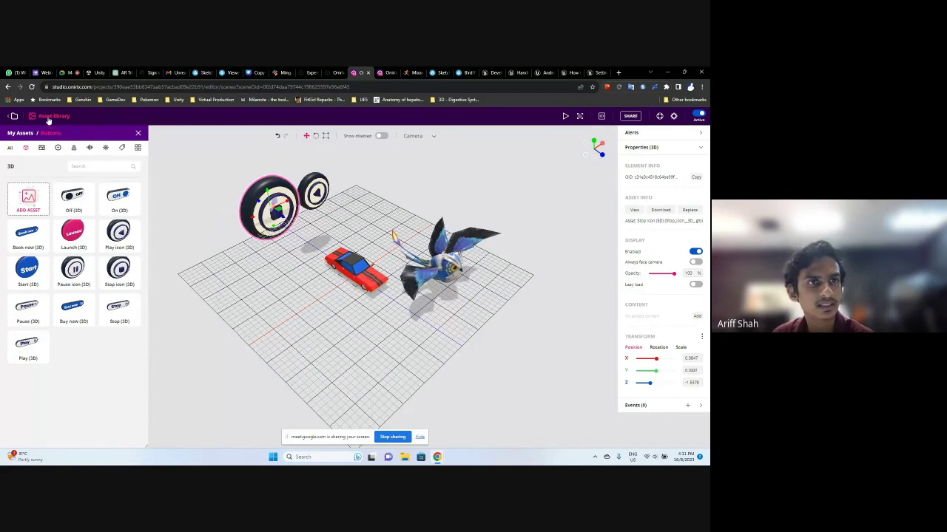
left_click(139, 133)
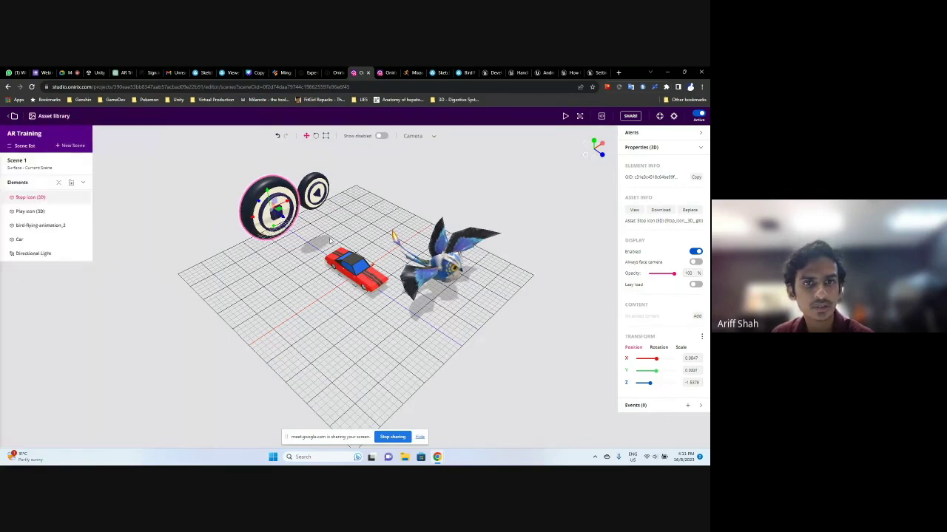
left_click(53, 117)
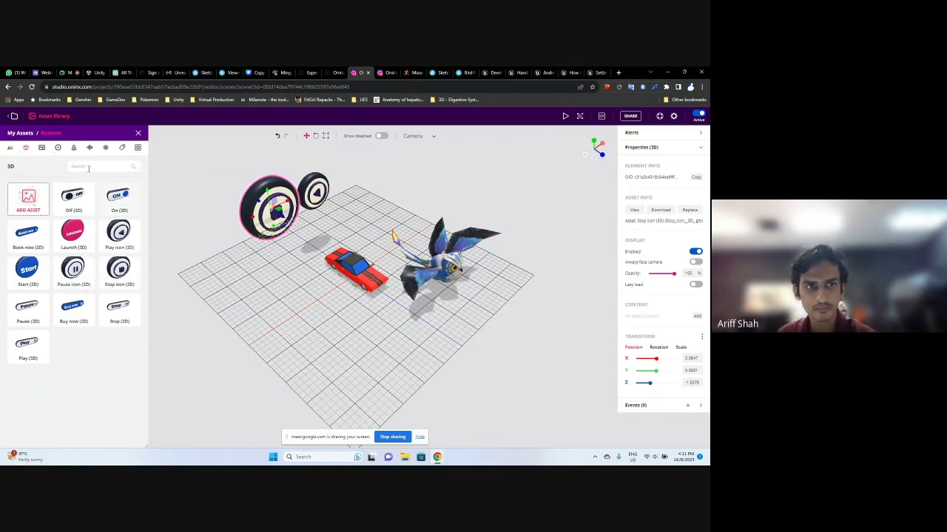
mouse_move(72, 264)
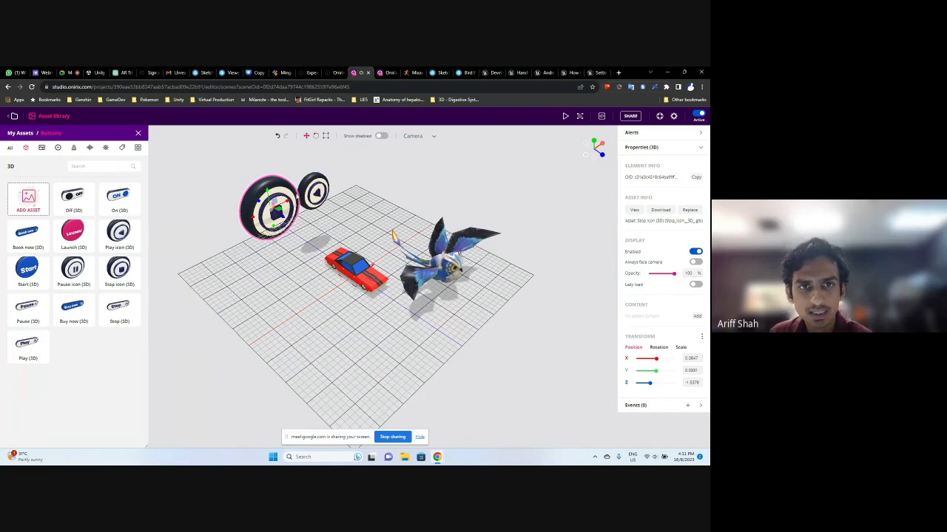
left_click(680, 347)
left_click(686, 358)
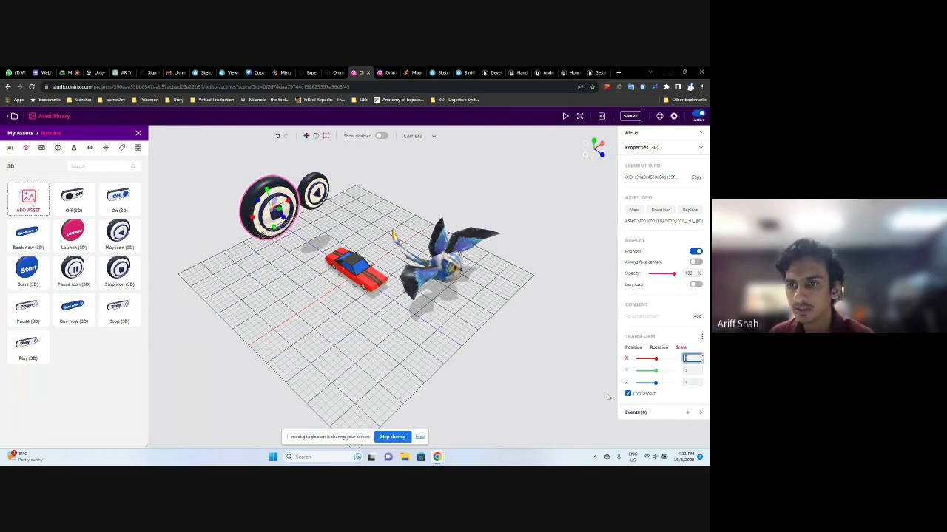
type("0")
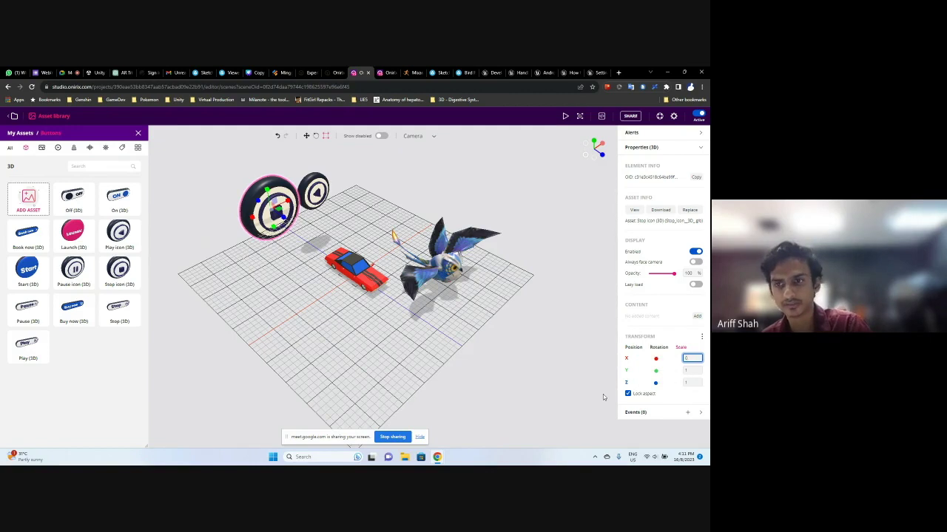
type(".5")
left_click(212, 217)
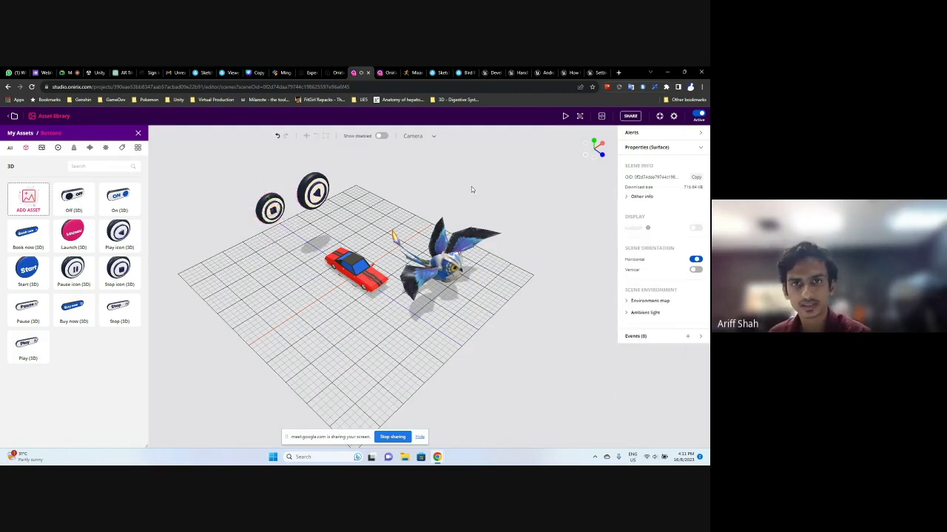
left_click(270, 207)
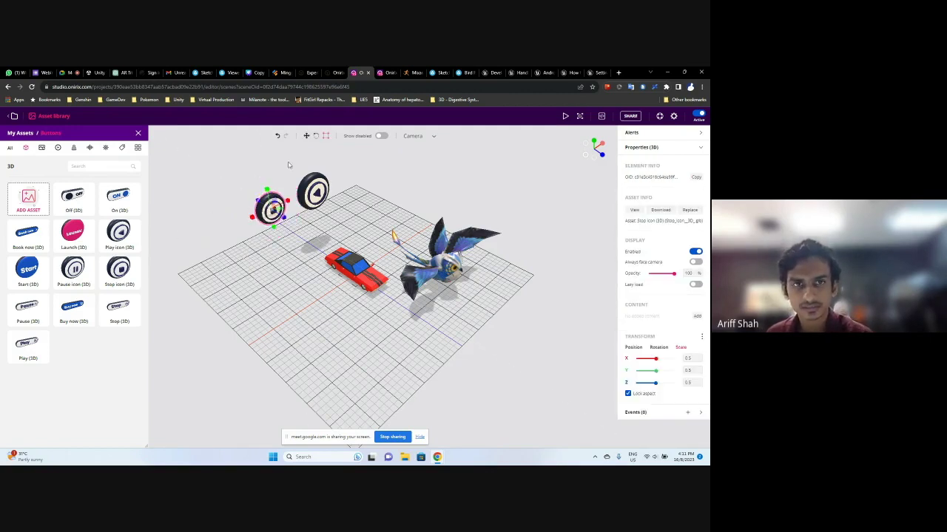
left_click_drag(267, 194, 282, 209)
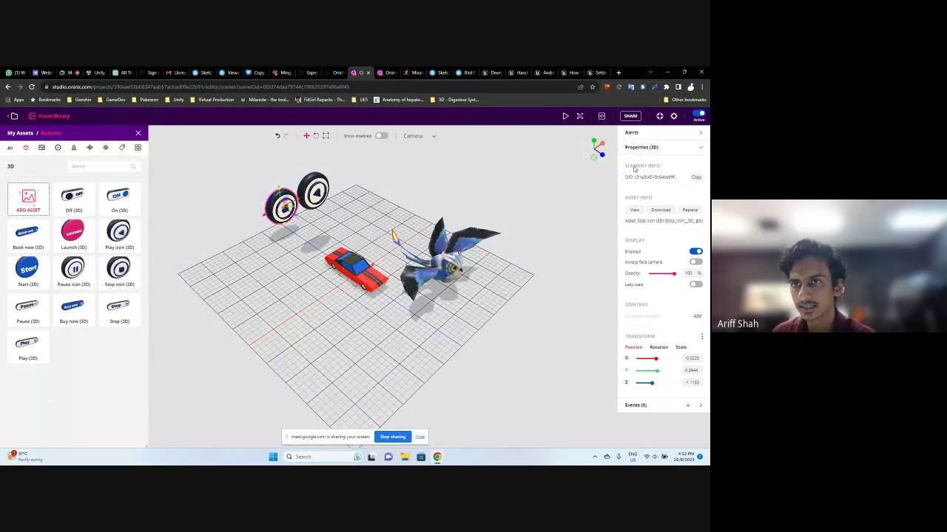
Create a new event on the Stop icon (3D) with event type Click and action type Stop animation
left_click(687, 408)
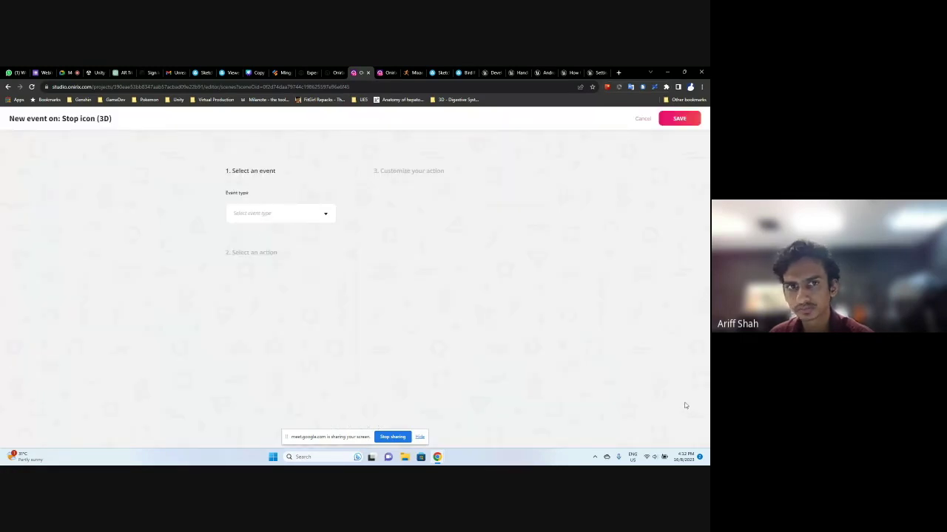
left_click_drag(281, 167, 281, 197)
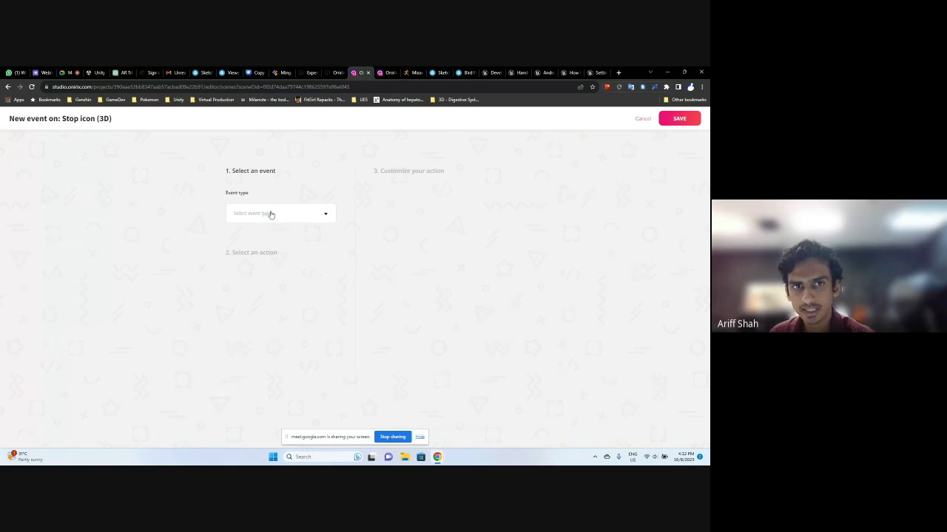
left_click(268, 214)
left_click(256, 236)
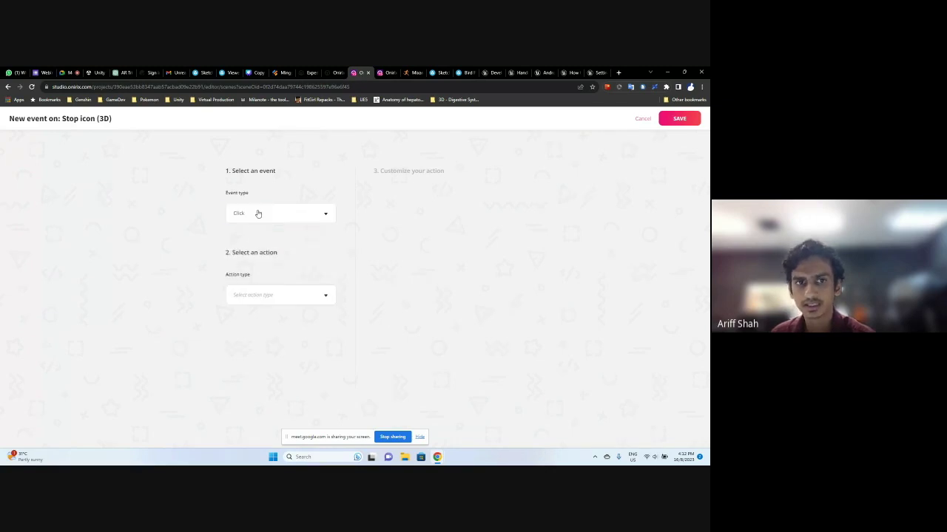
left_click(294, 296)
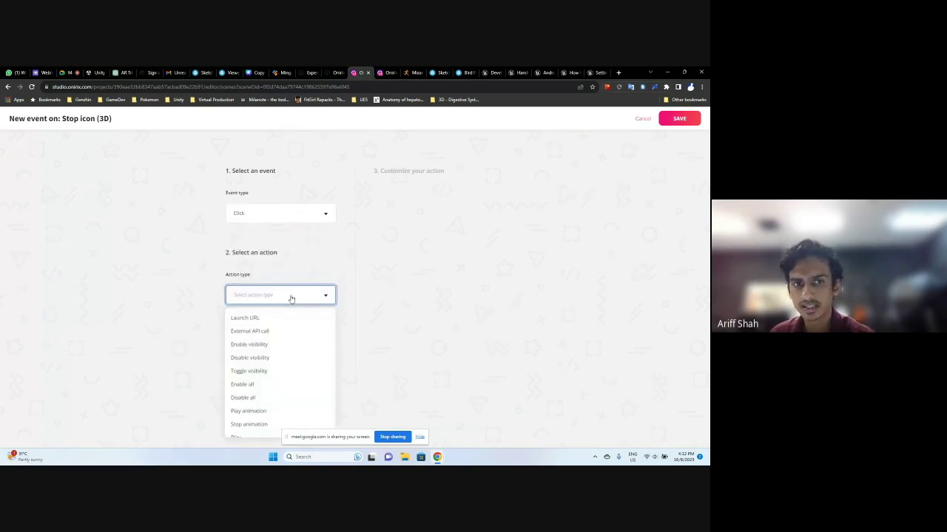
scroll(249, 335, "down", 2)
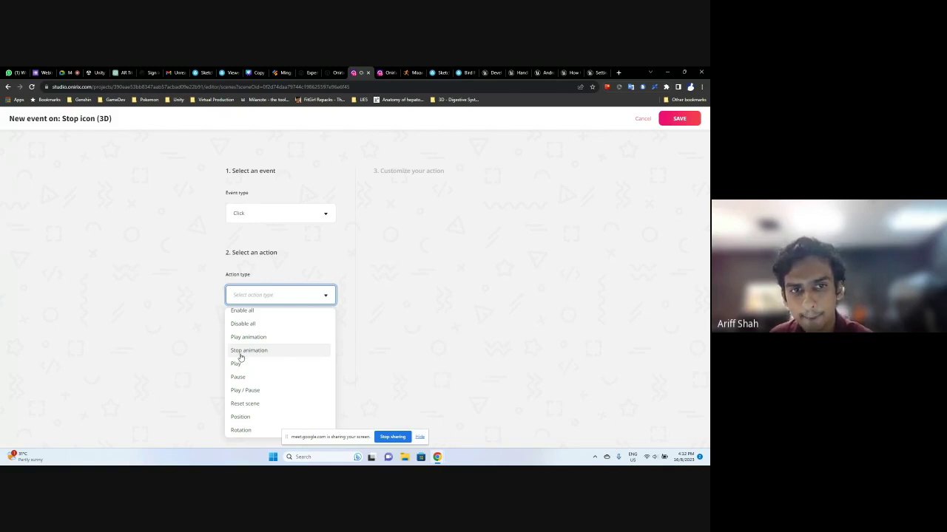
left_click(239, 355)
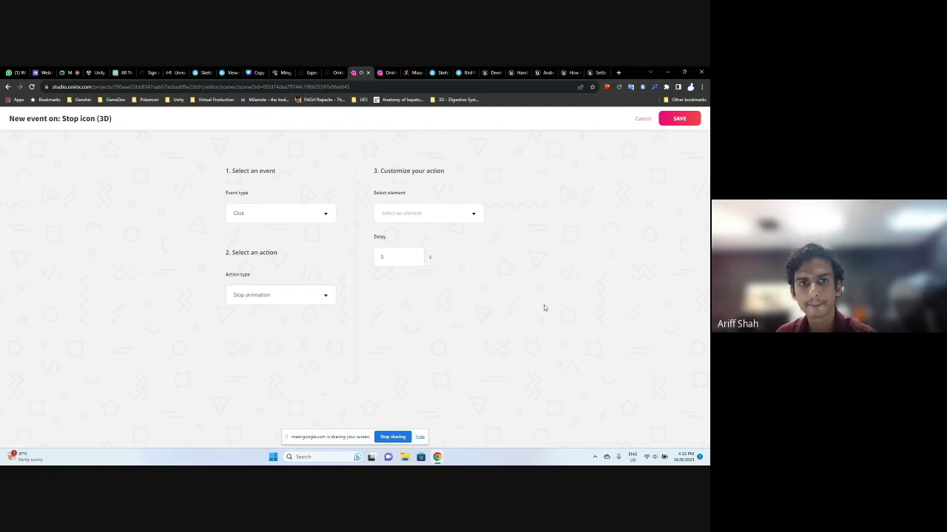
Make the stop event target bird-flying-animation_2 with the Armature|ArmatureAction animation, and save it
left_click(438, 216)
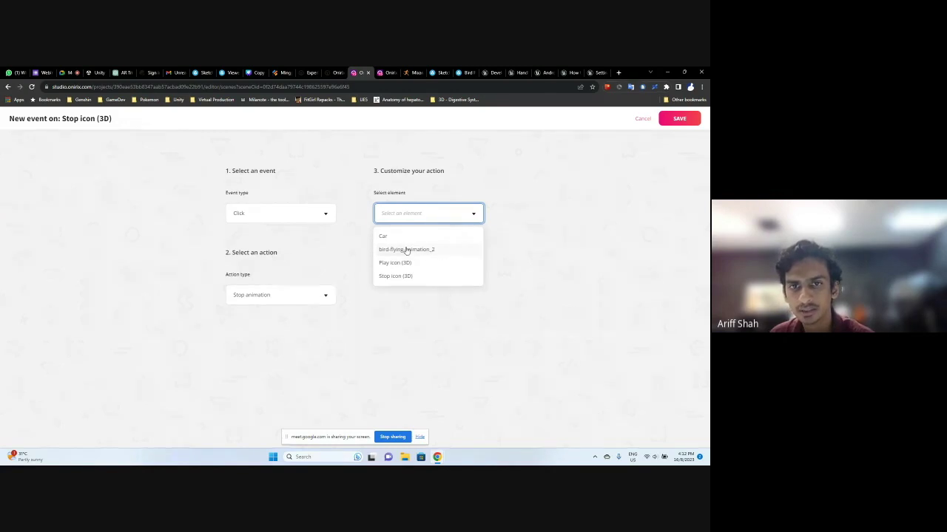
left_click(440, 251)
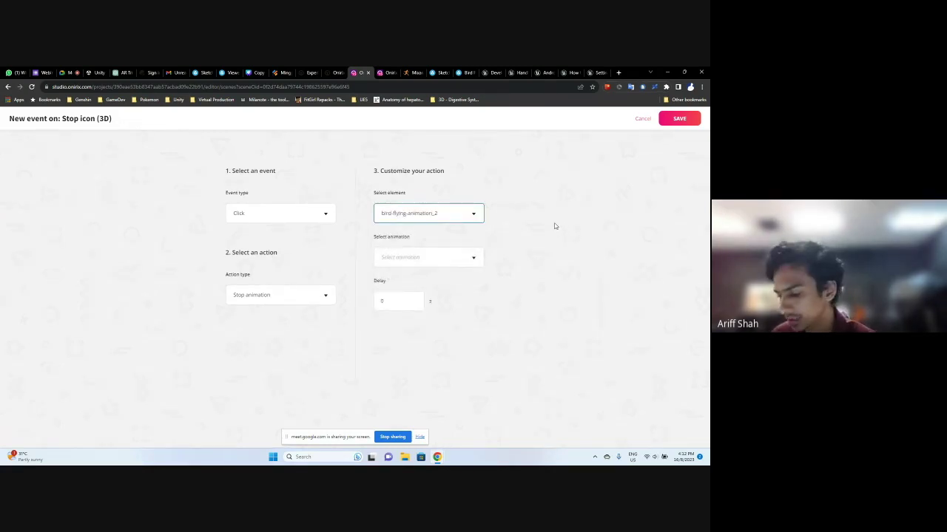
left_click(414, 256)
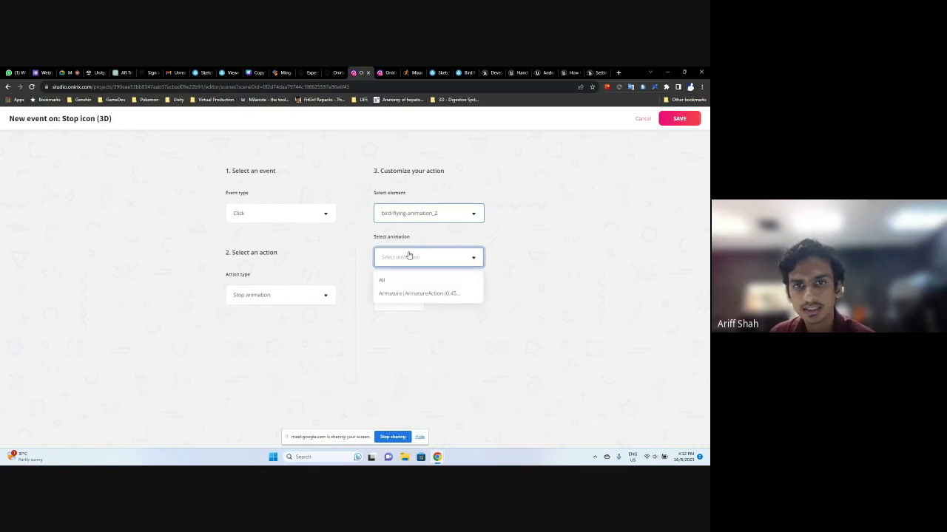
left_click(422, 294)
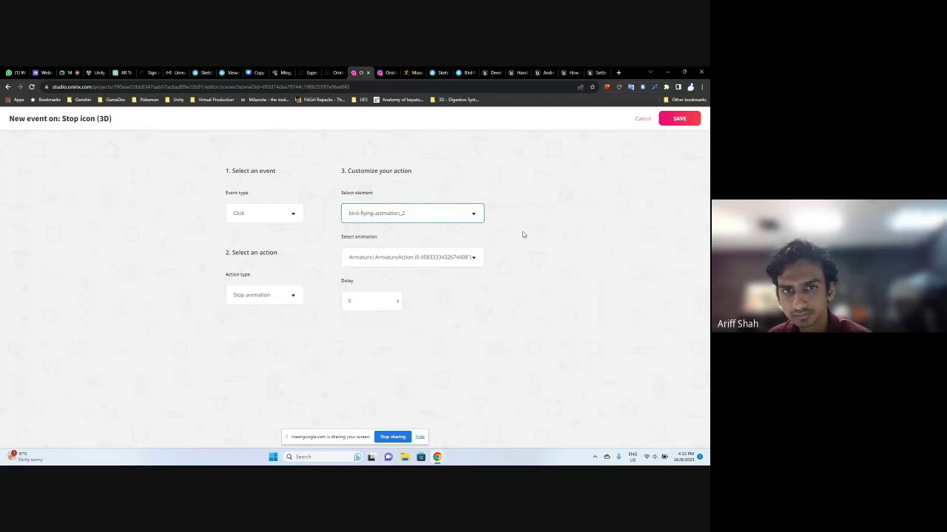
left_click(679, 119)
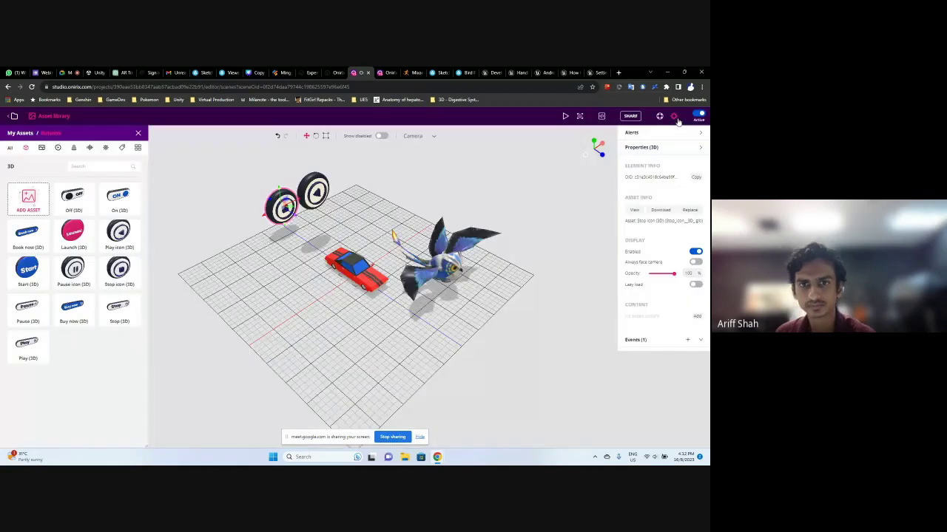
Move the Stop icon (3D) so that it lines up side by side with the Play icon (3D), and deselect it
left_click(469, 188)
mouse_move(478, 190)
left_mouse_down()
mouse_move(483, 179)
mouse_move(468, 169)
mouse_move(420, 173)
mouse_move(410, 133)
mouse_move(466, 178)
left_mouse_up()
mouse_move(294, 212)
left_mouse_down()
mouse_move(309, 223)
mouse_move(326, 202)
mouse_move(287, 201)
left_mouse_up()
left_click(405, 197)
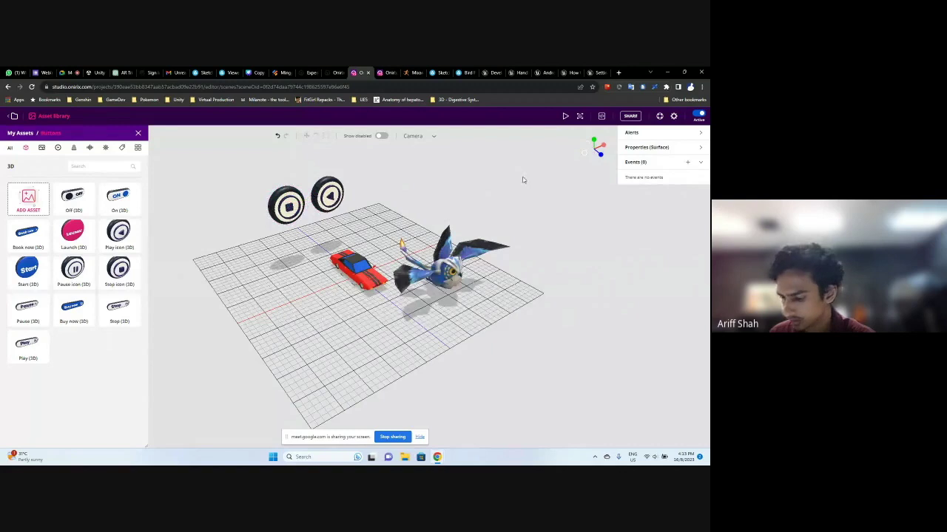
Preview the scene in the 3D viewer to check the stop and play buttons with the bird, and return to the editor
left_click(565, 117)
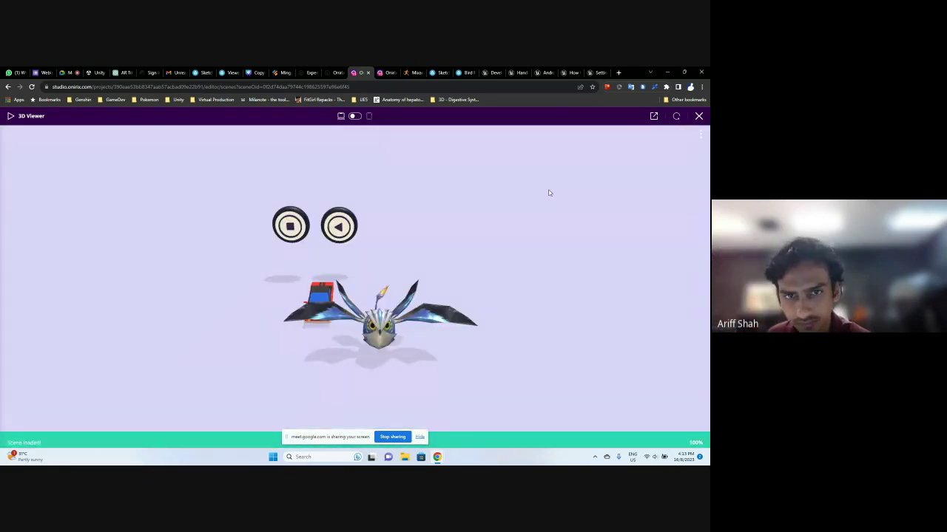
left_click_drag(436, 216, 487, 215)
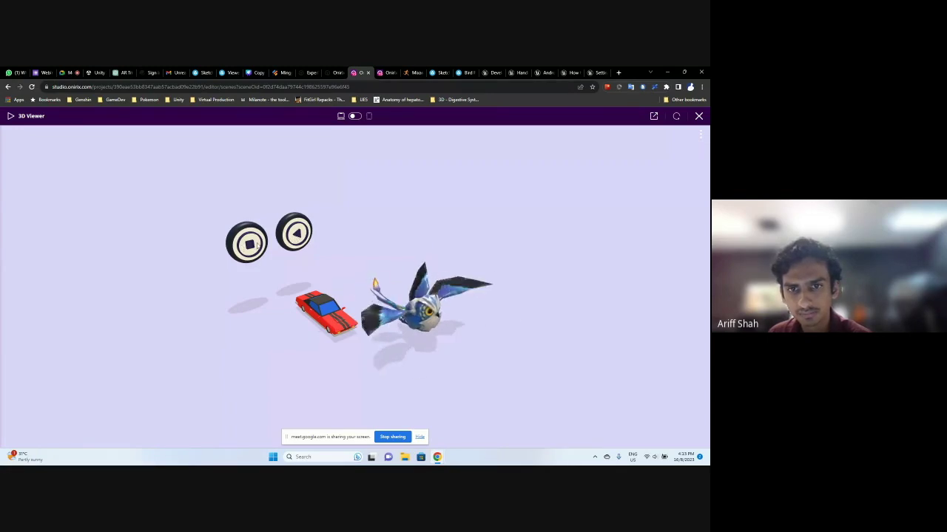
left_click(699, 116)
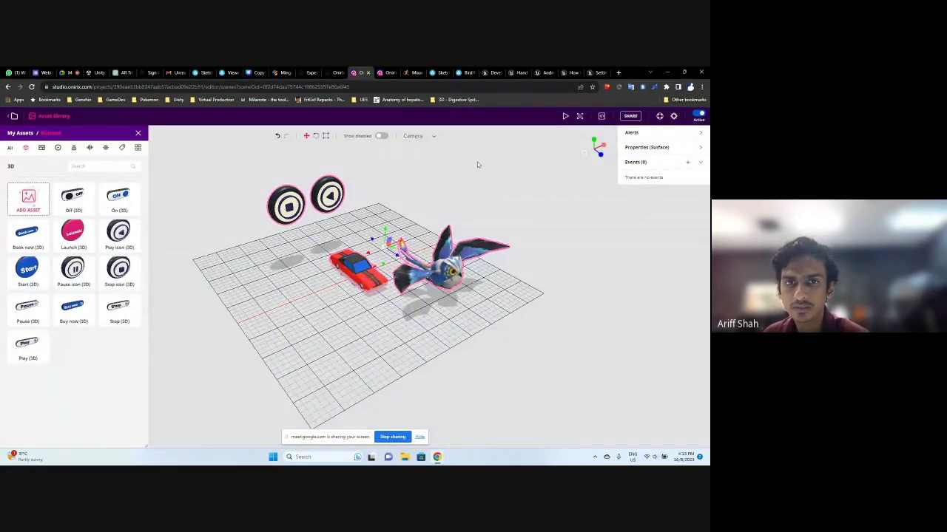
Bring up the AR test QR code for the AR Training scene, and switch to the meeting tab
left_click_drag(473, 177, 324, 187)
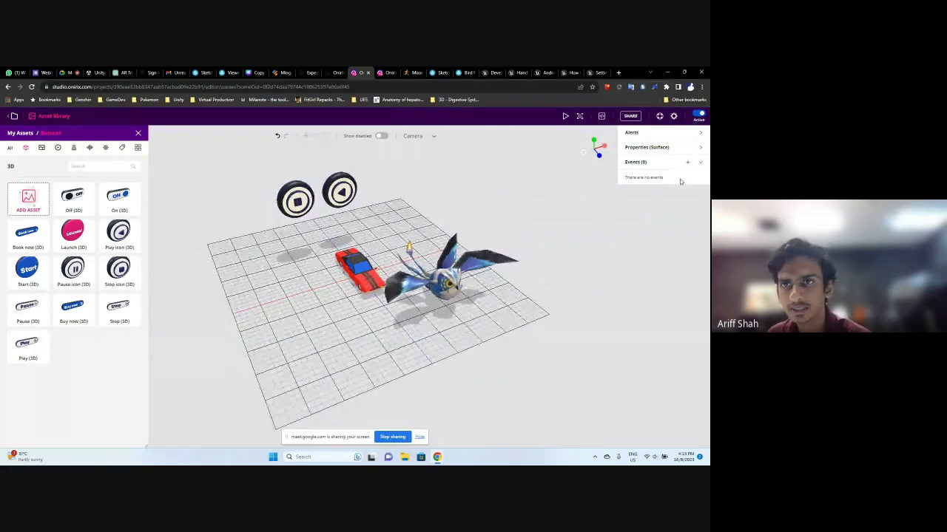
left_click(580, 116)
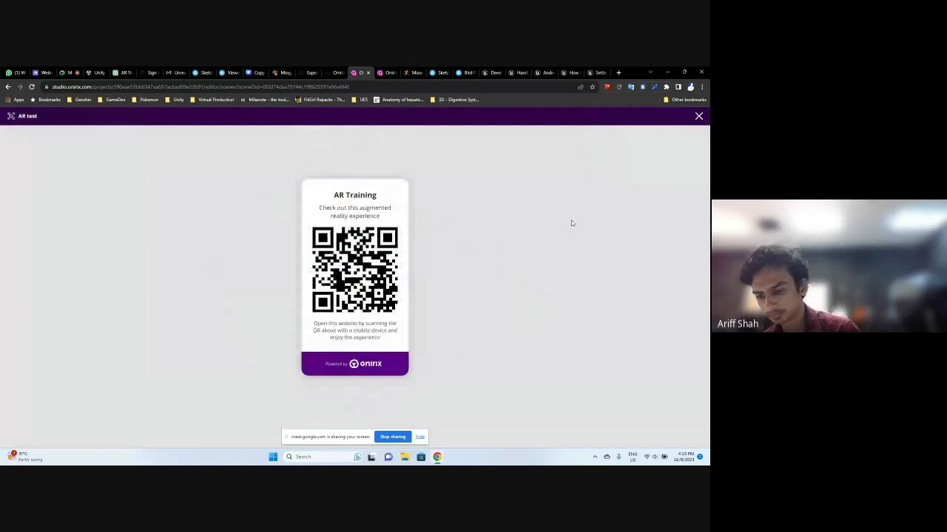
left_click(67, 72)
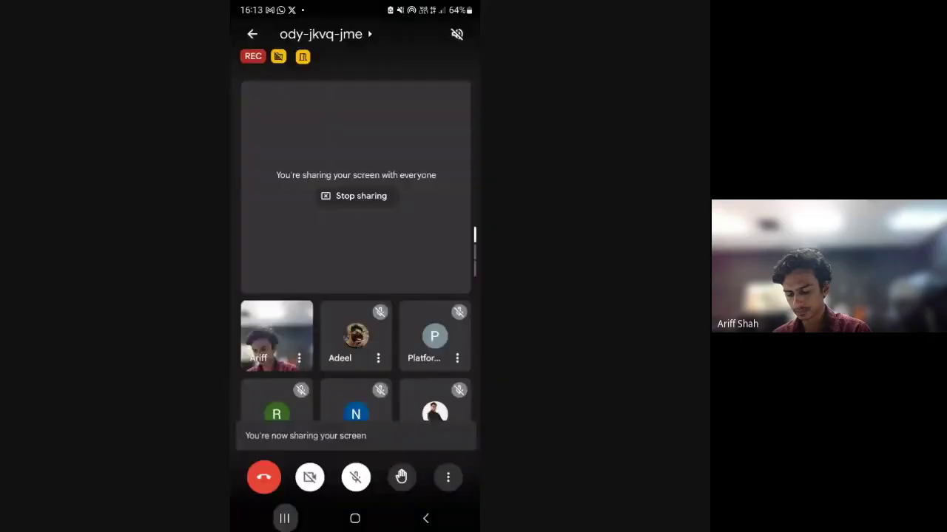
Switch to Chrome on the phone and allow the Onirix AR experience to access the motion sensors
left_click(284, 518)
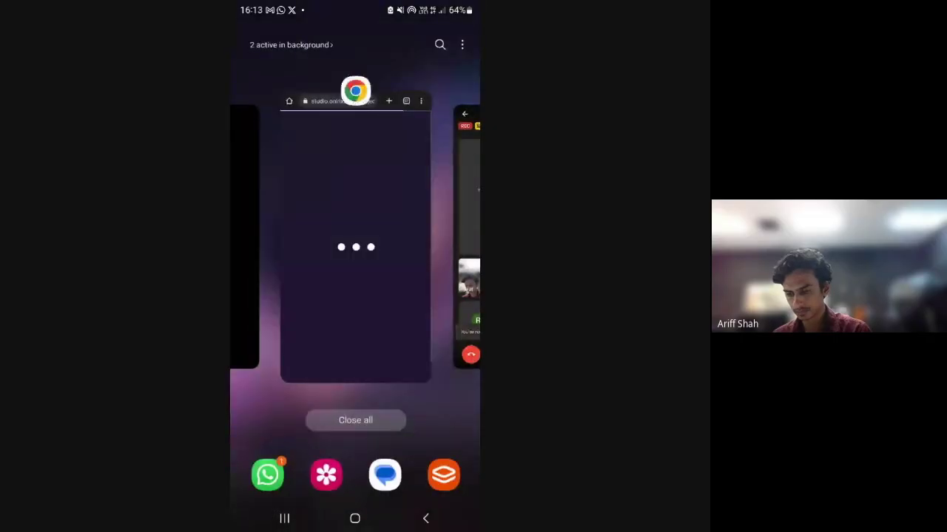
left_click(355, 234)
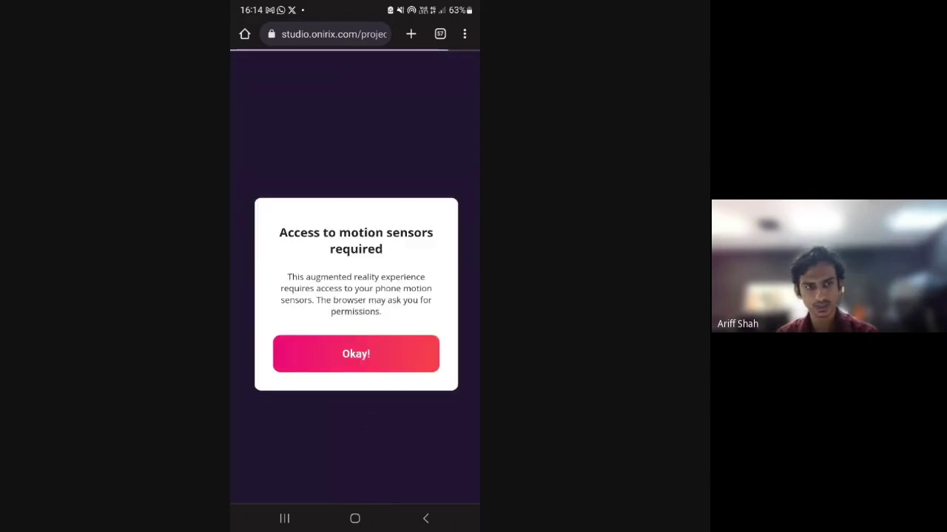
left_click(356, 353)
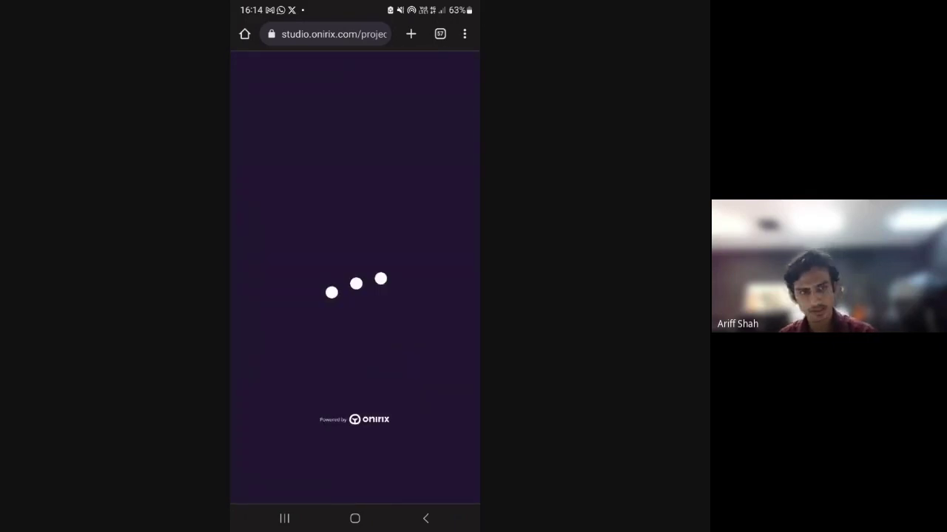
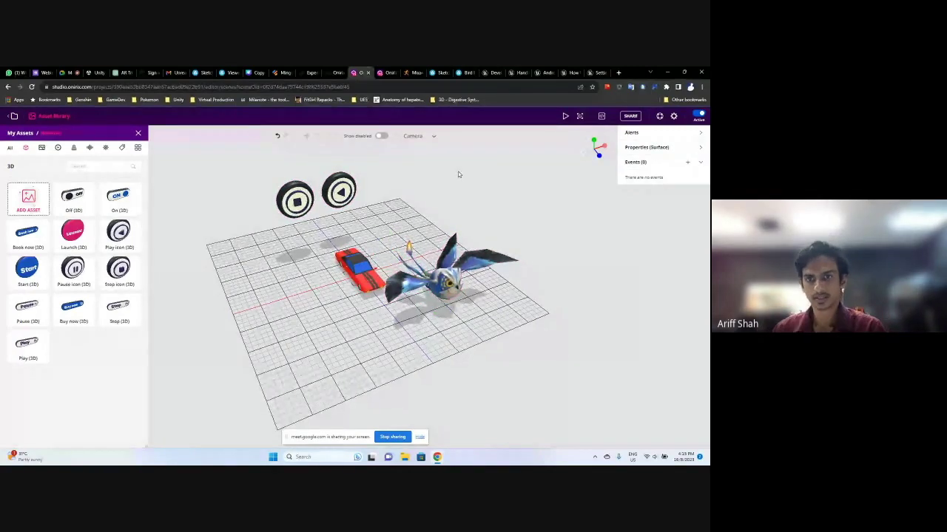
left_click_drag(467, 178, 489, 181)
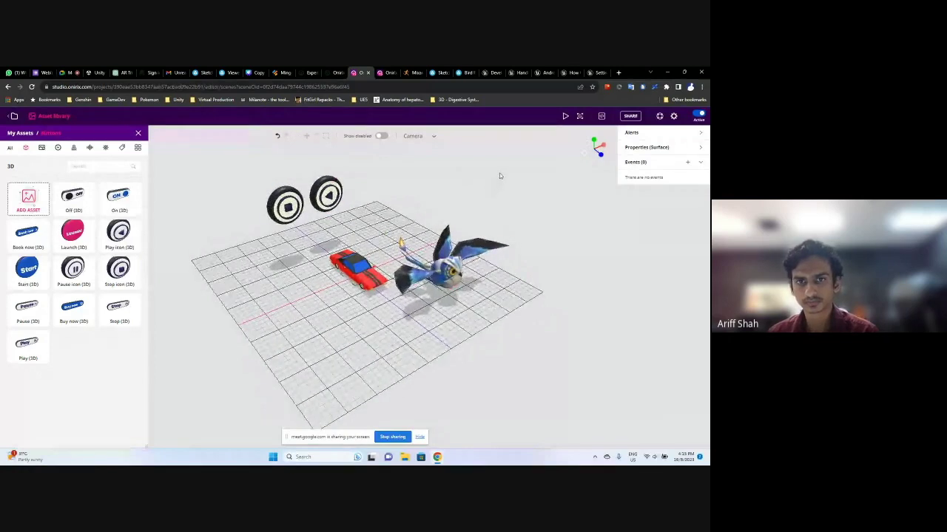
left_click_drag(499, 178, 469, 197)
left_click(444, 295)
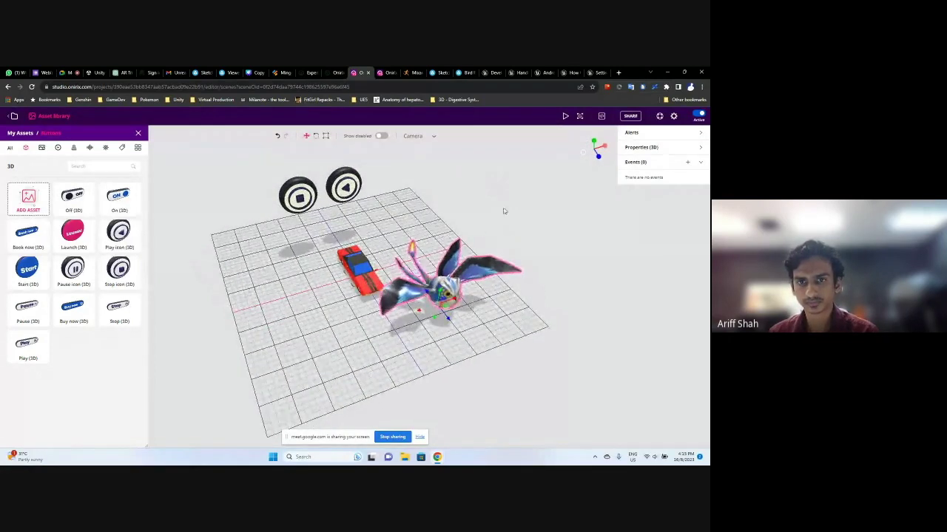
left_click_drag(541, 176, 510, 168)
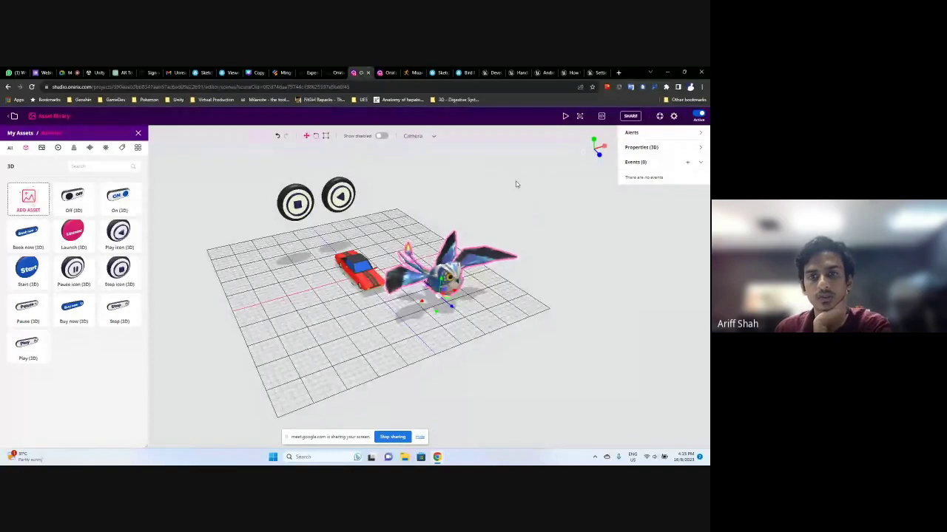
left_click(519, 183)
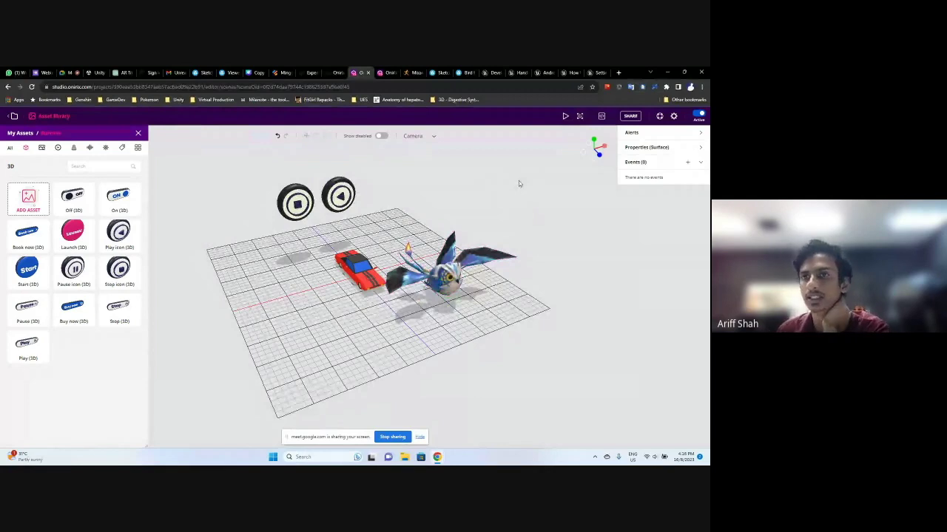
key("ctrl+a")
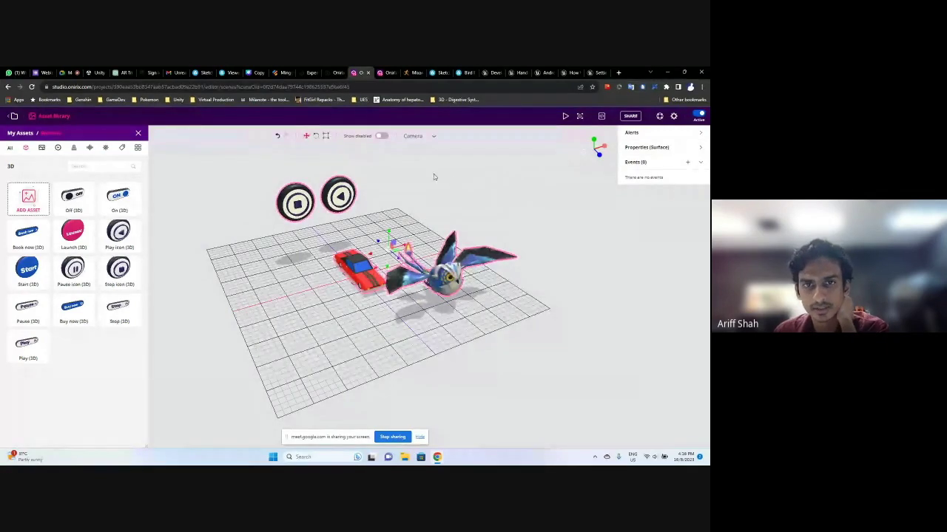
left_click(279, 345)
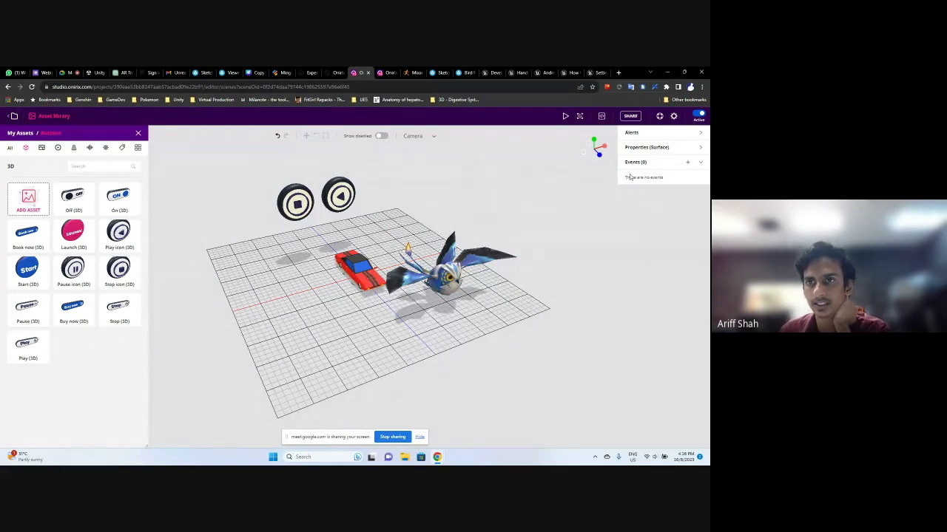
Create a new event on Scene 1 with event type On scene load and action type Play animation
left_click(688, 163)
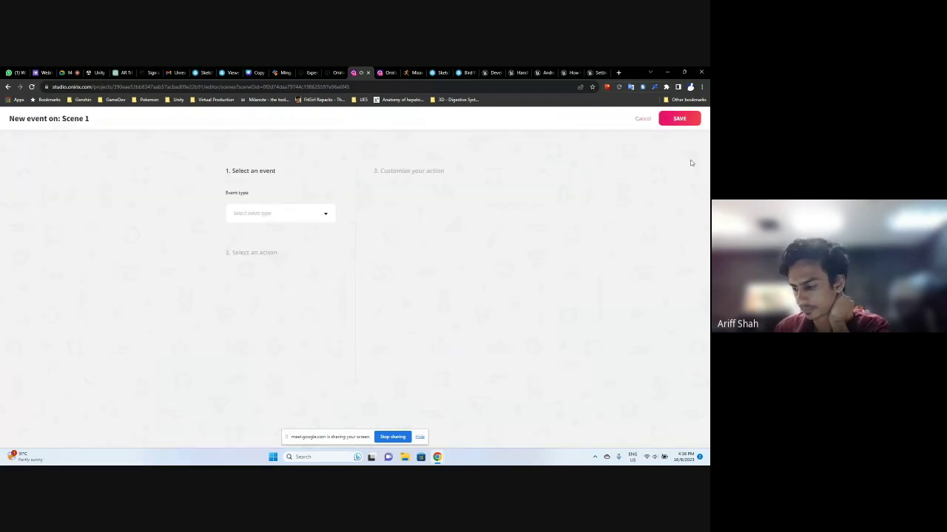
left_click(254, 213)
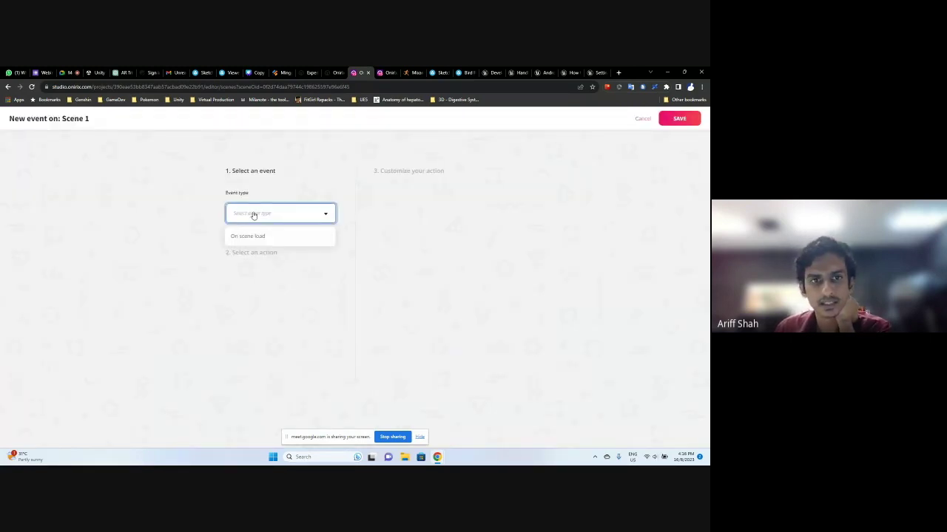
left_click(253, 238)
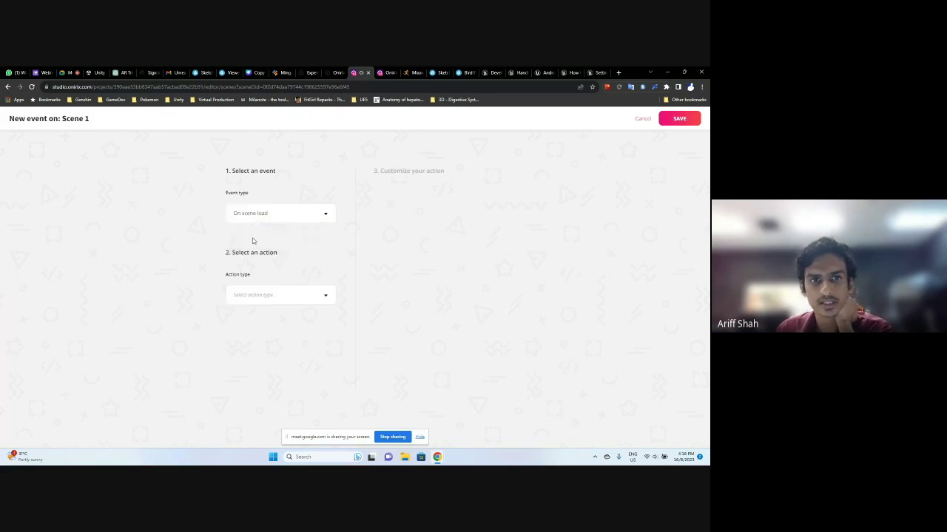
left_click(283, 297)
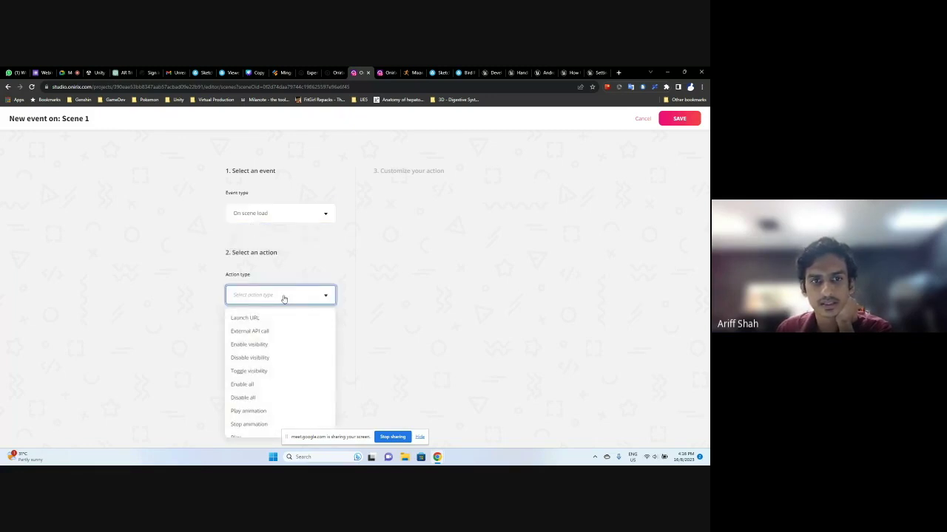
left_click(246, 411)
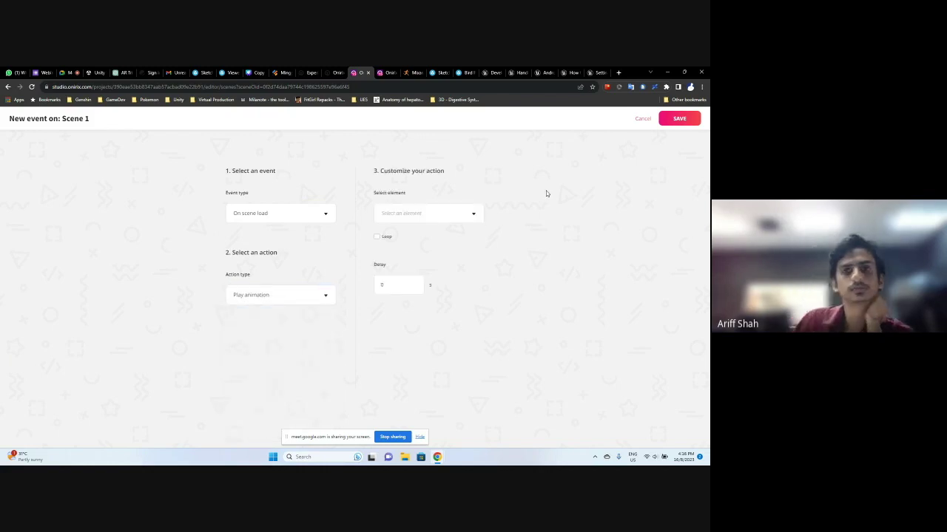
Make the scene event target bird-flying-animation_2 with the Armature|ArmatureAction animation, enable looping, and save it
left_click(432, 219)
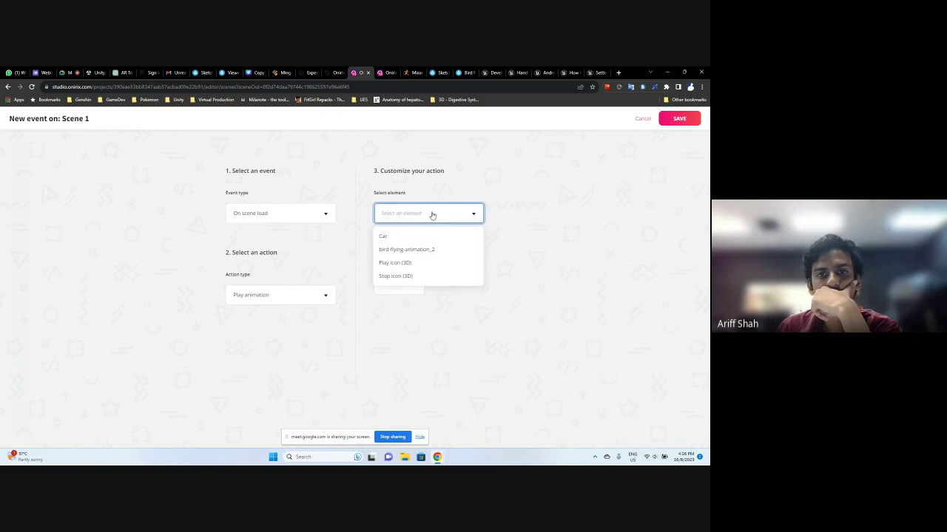
left_click(437, 252)
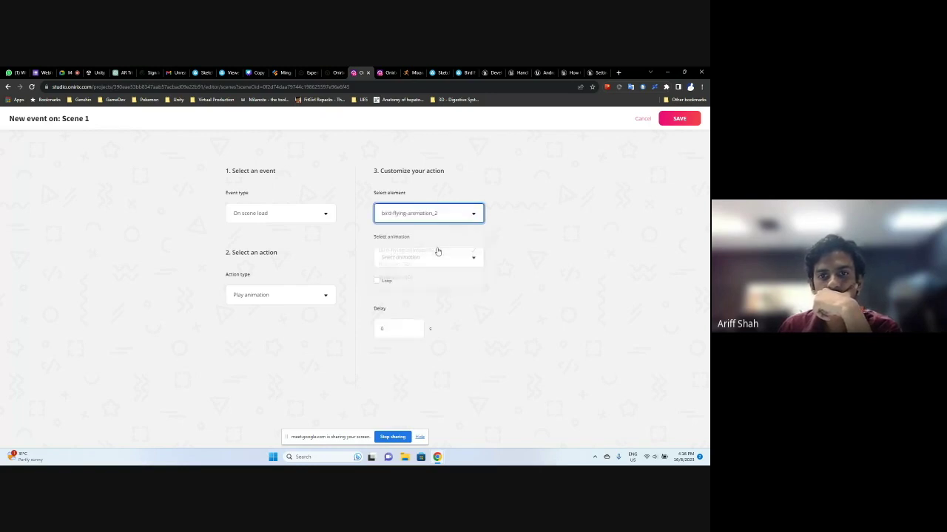
left_click(436, 258)
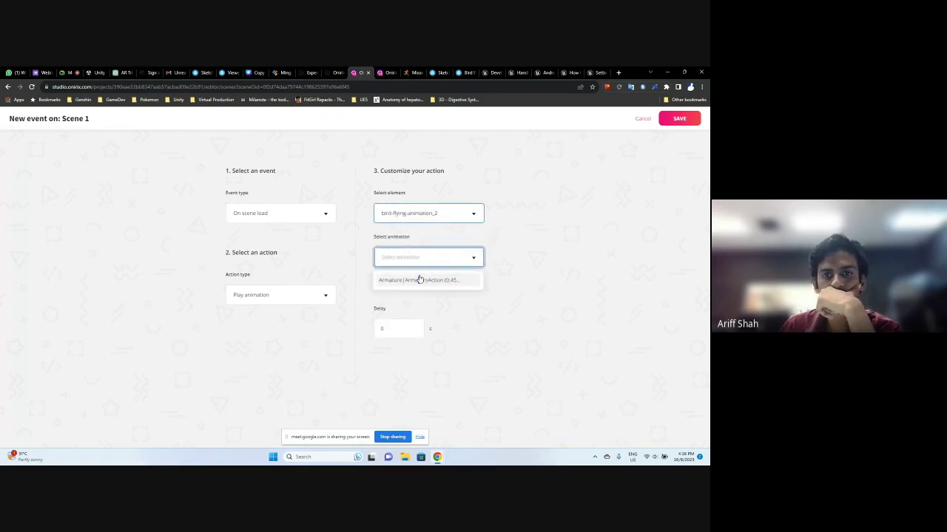
left_click(419, 279)
left_click(344, 325)
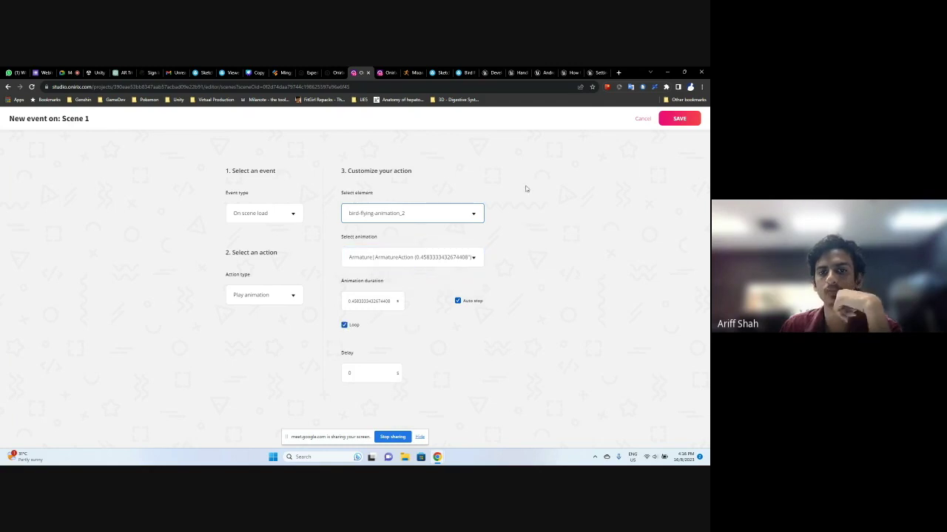
left_click(667, 121)
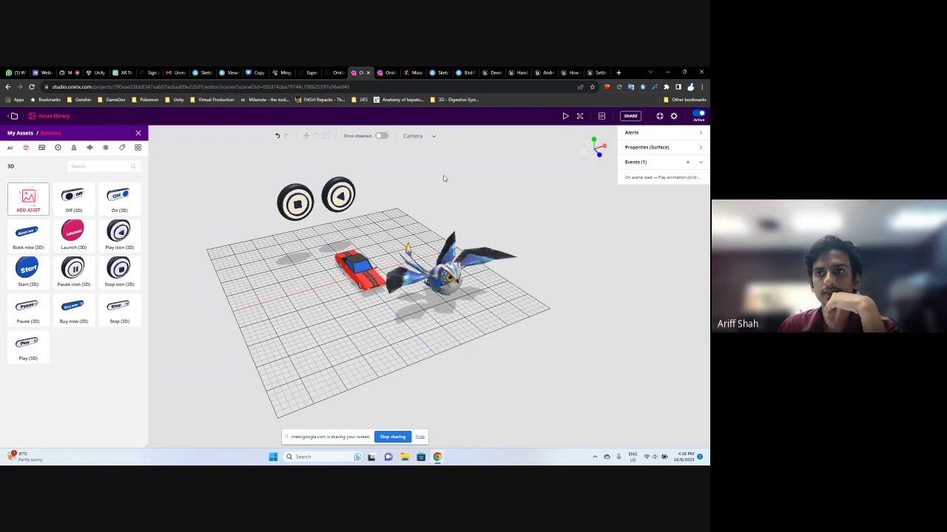
Preview the scene in the 3D viewer to check the bird's animation on scene load, and return to the editor
left_click_drag(543, 152, 517, 172)
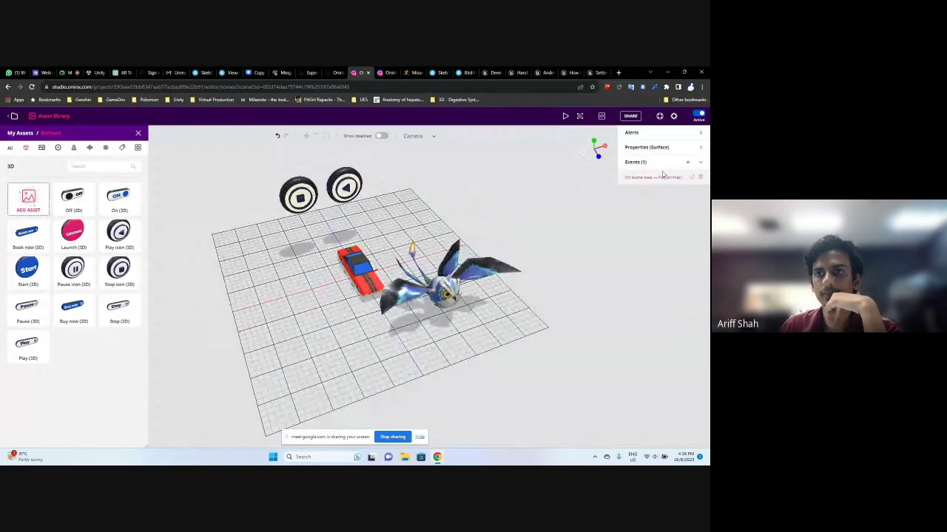
left_click(571, 116)
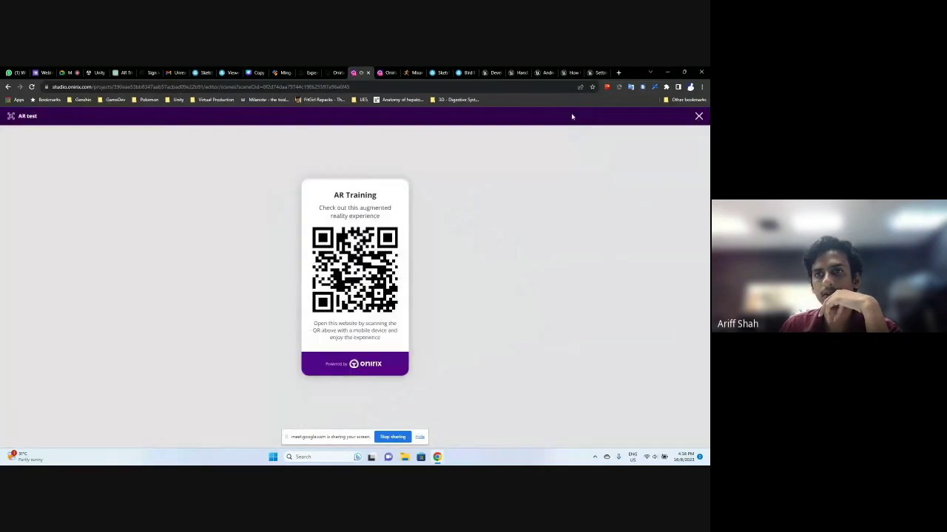
left_click(698, 116)
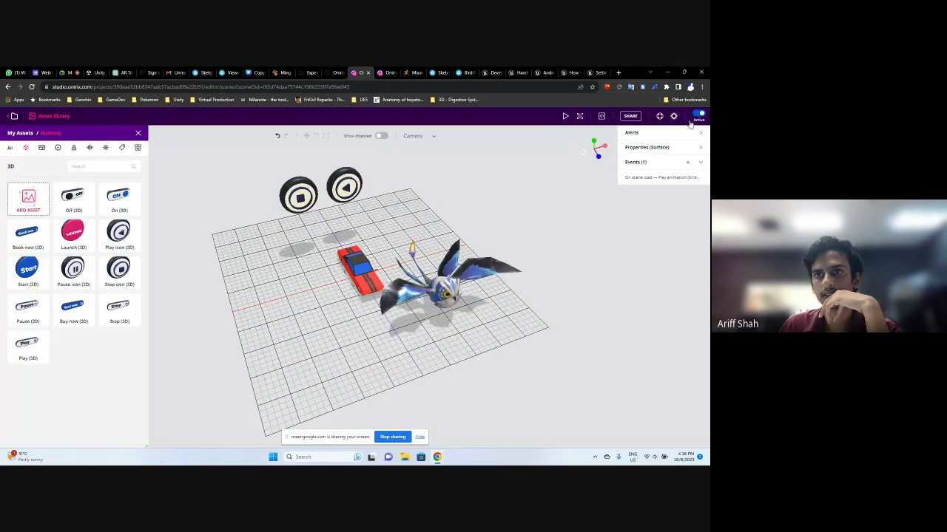
left_click(564, 116)
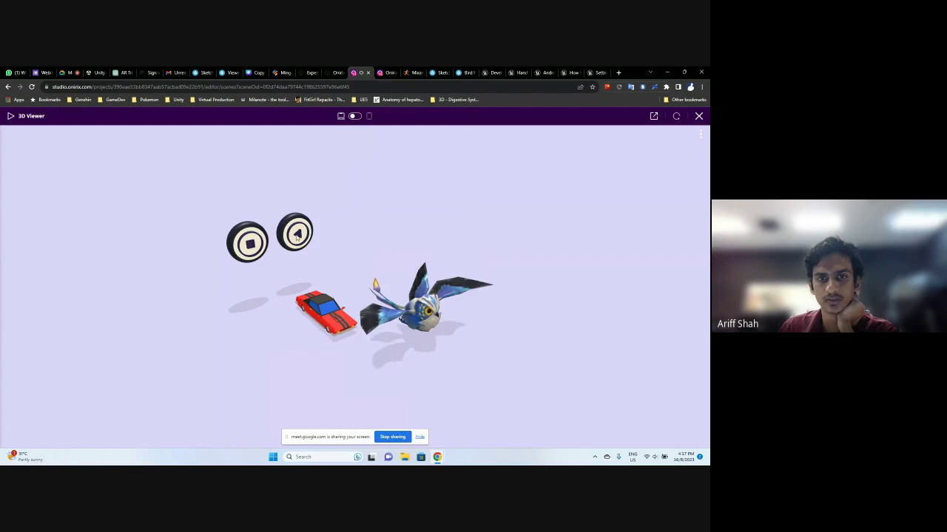
left_click(699, 117)
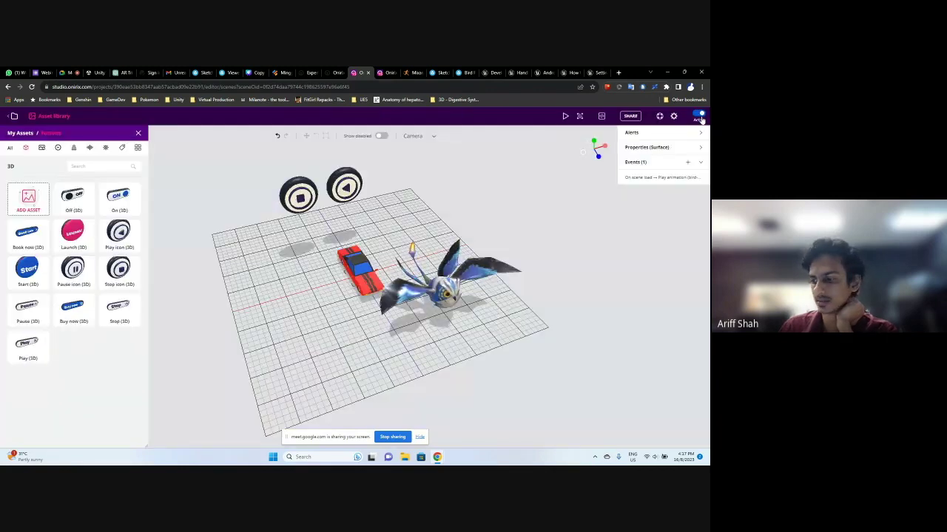
Look through the audio assets in the asset library, and close the library
left_click_drag(448, 179, 385, 178)
left_click(89, 148)
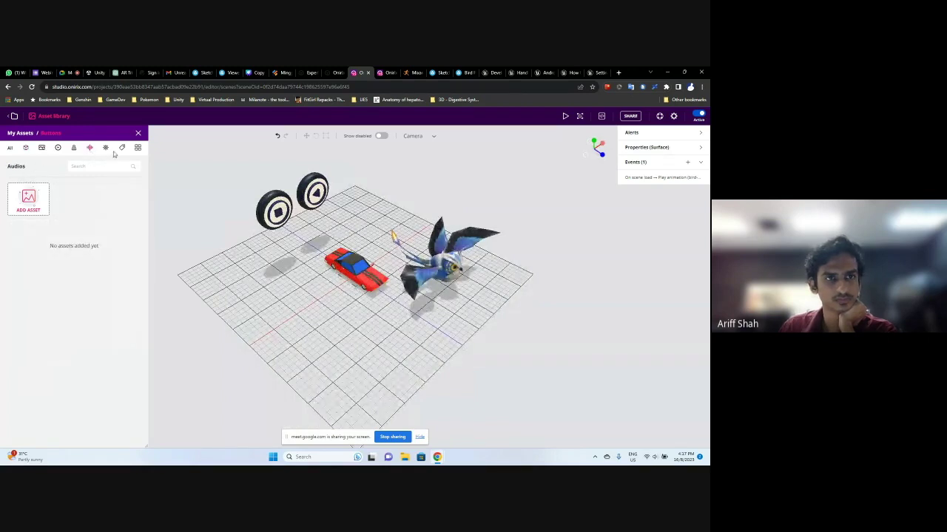
left_click(25, 150)
left_click(88, 147)
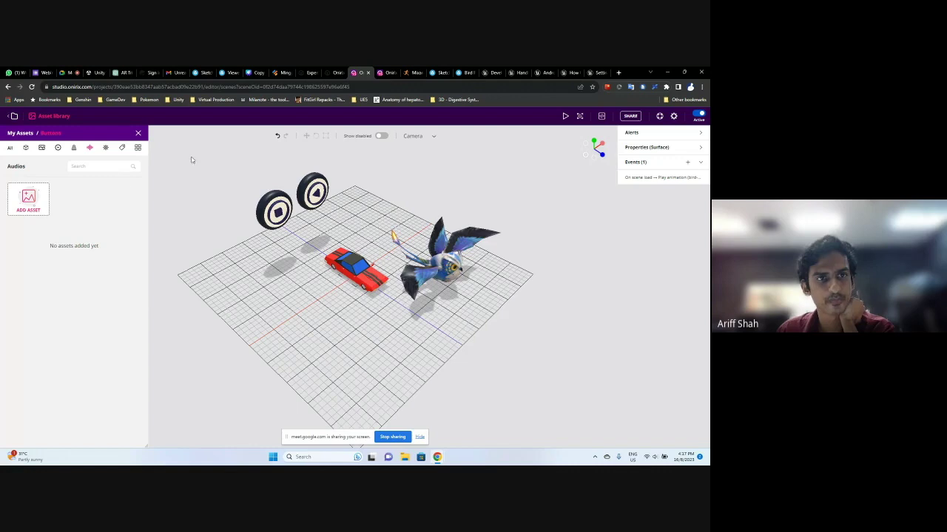
left_click(138, 134)
left_click(228, 190)
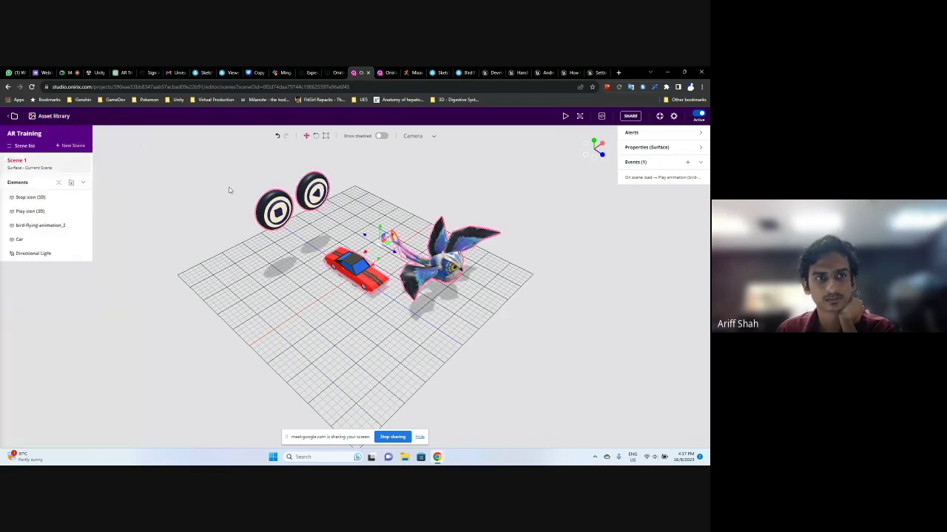
left_click(374, 180)
left_click_drag(416, 179, 343, 195)
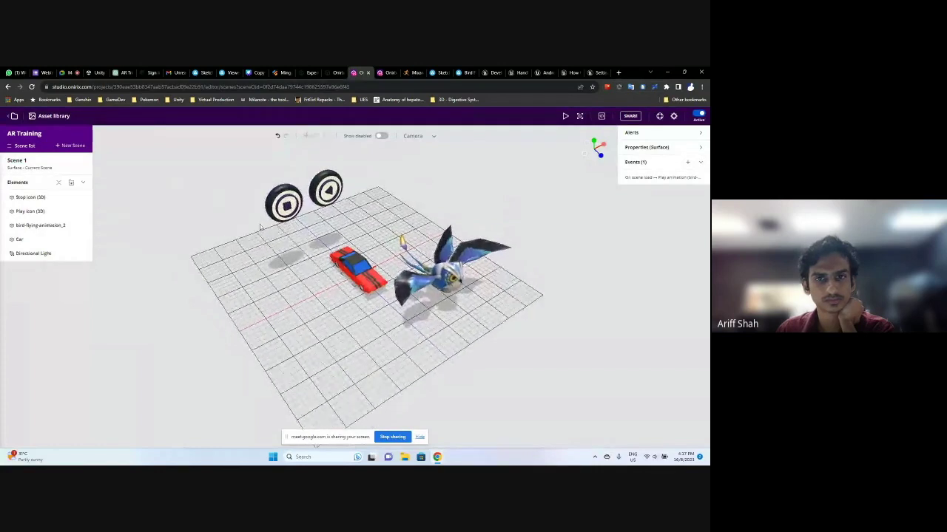
left_click(470, 280)
left_click(465, 204)
left_click(441, 282)
left_click_drag(499, 178, 486, 148)
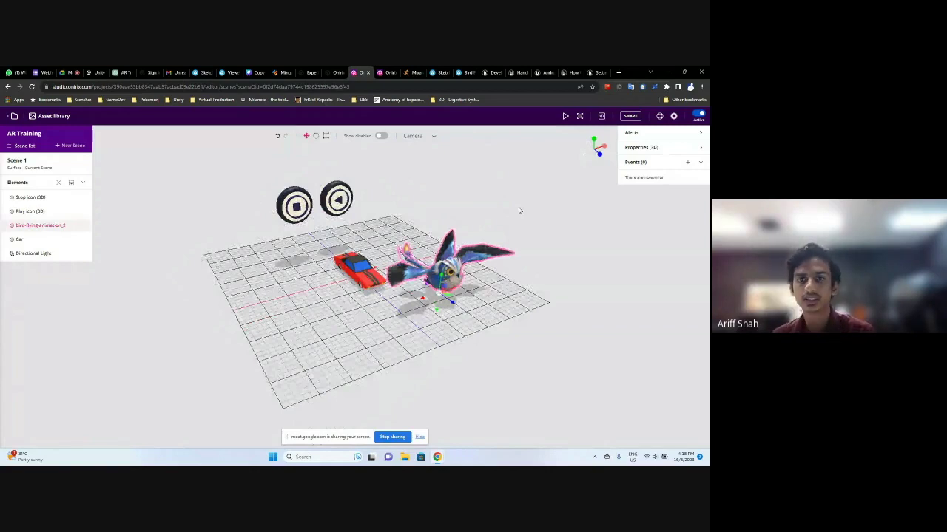
left_click(498, 177)
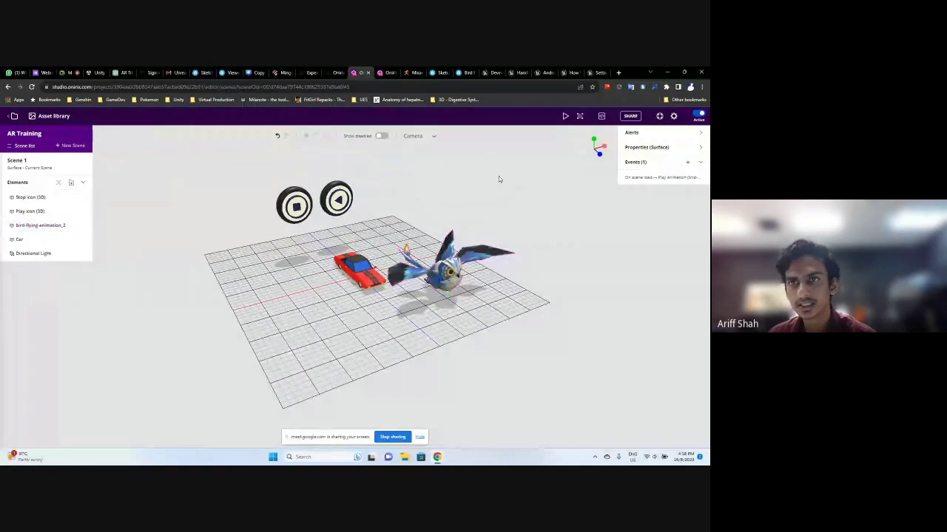
left_click_drag(203, 312, 222, 235)
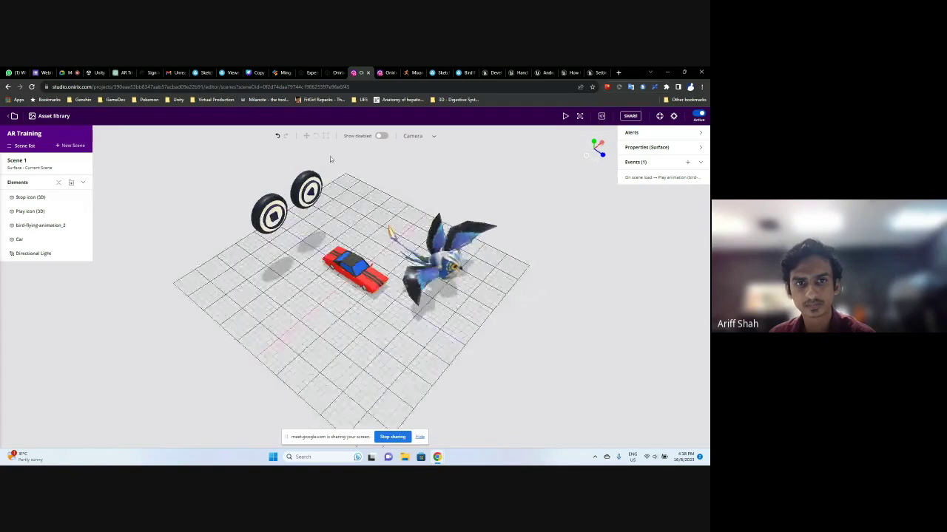
Create a new event on Scene 1 with event type On scene load and action type Rotation
left_click(234, 288)
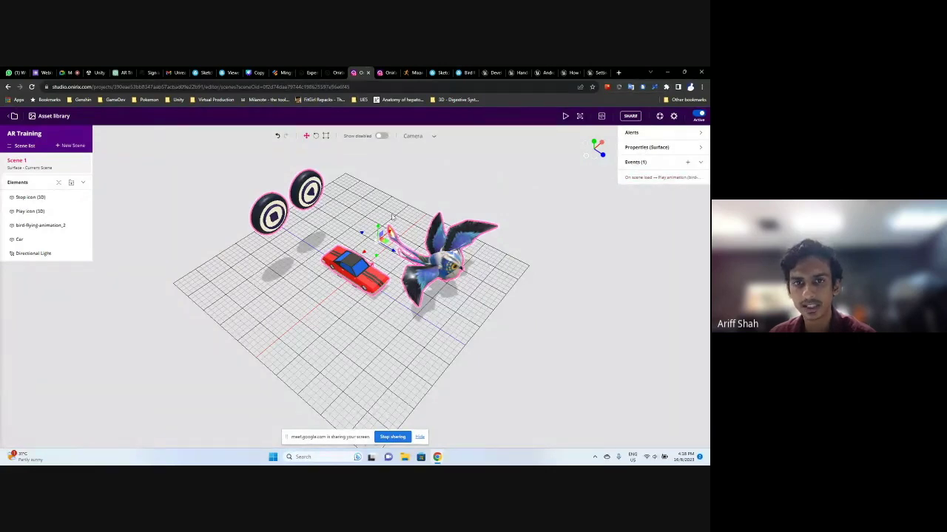
left_click(688, 164)
left_click(688, 164)
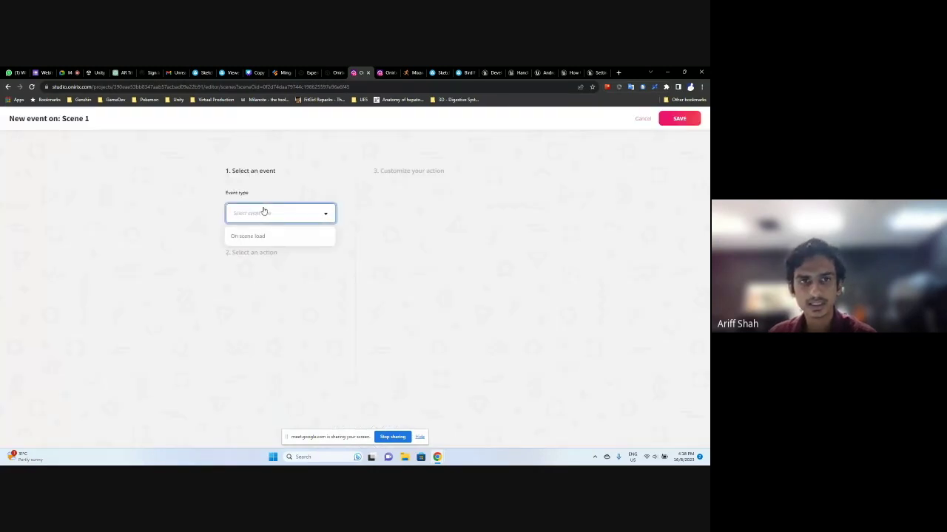
left_click(260, 236)
left_click(286, 293)
scroll(290, 347, "down", 2)
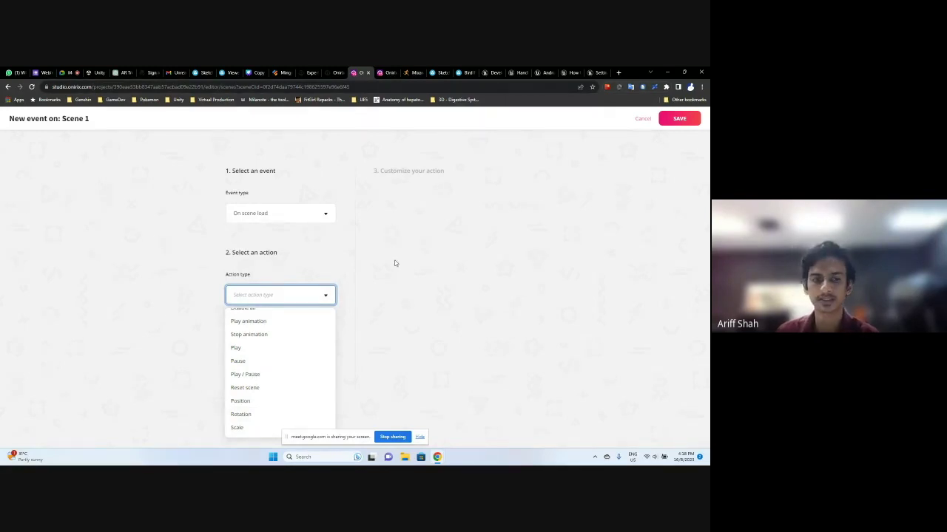
left_click(256, 416)
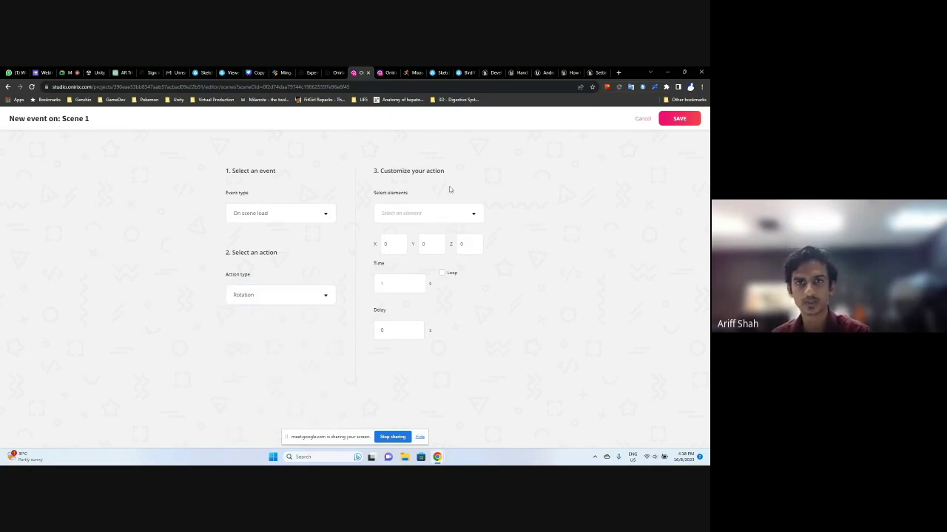
Make the rotation event target bird-flying-animation_2 with a Y rotation of 90, enable looping, and save the event
left_click(456, 214)
left_click(413, 264)
left_click(564, 220)
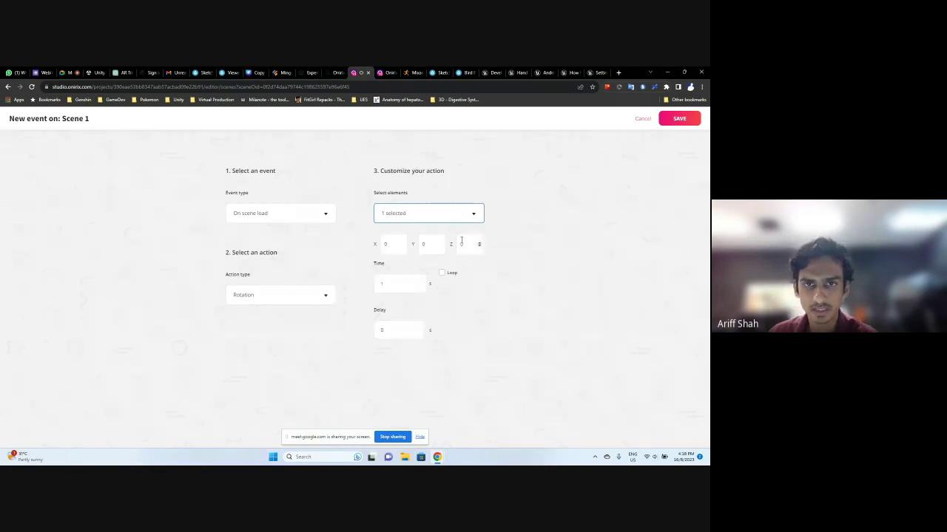
left_click(423, 244)
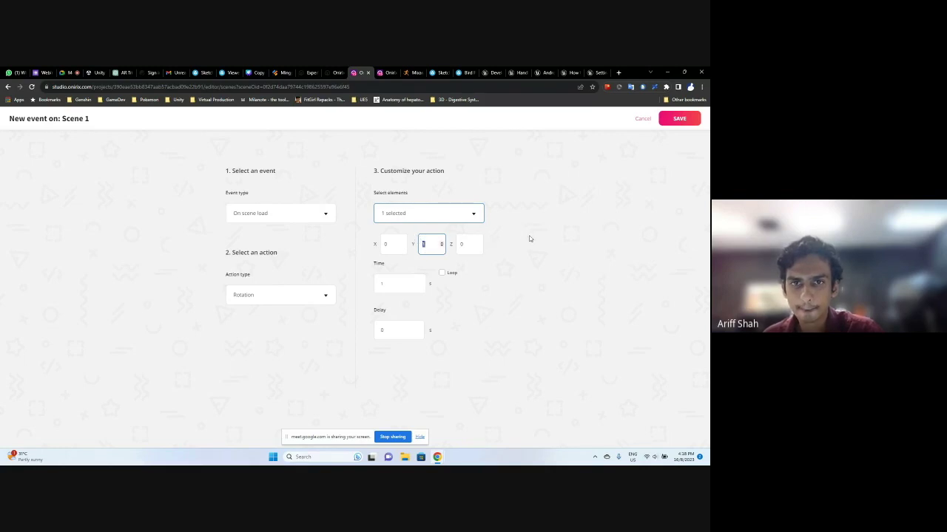
key("BackSpace")
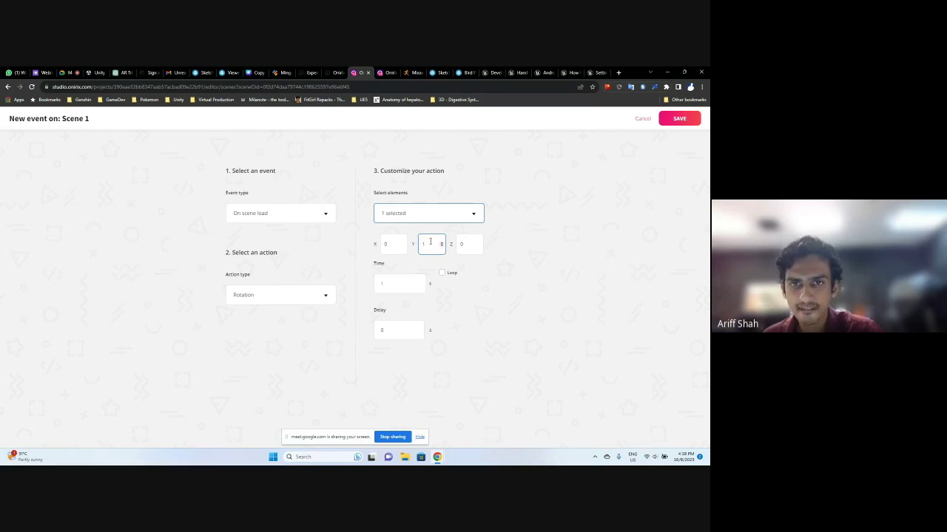
left_click(441, 273)
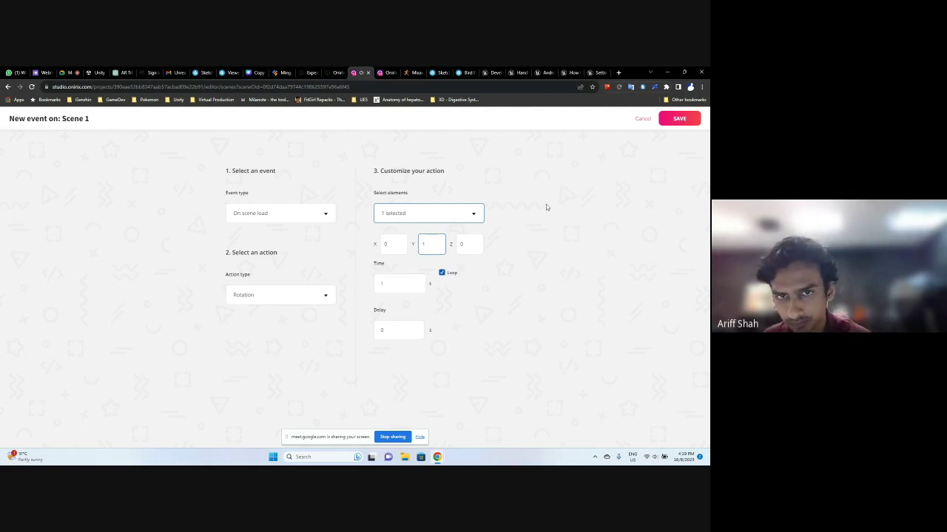
double_click(425, 244)
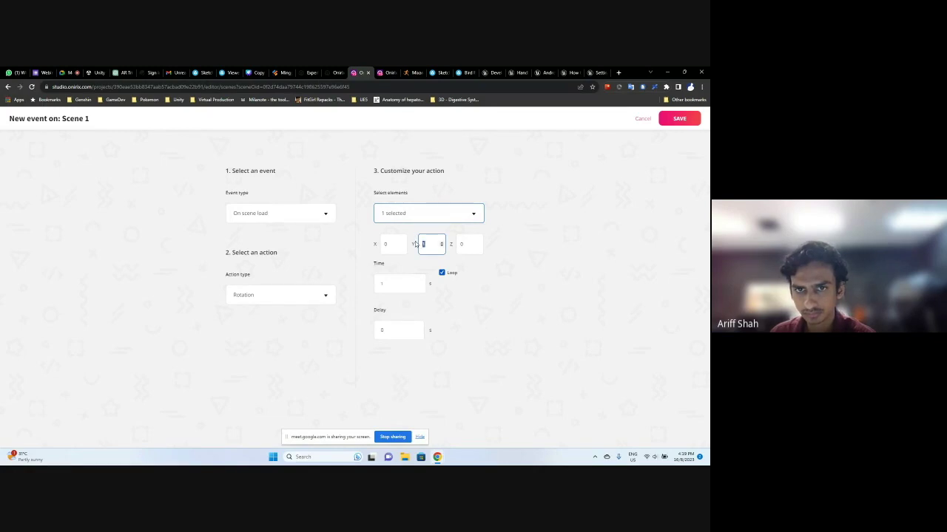
type("1")
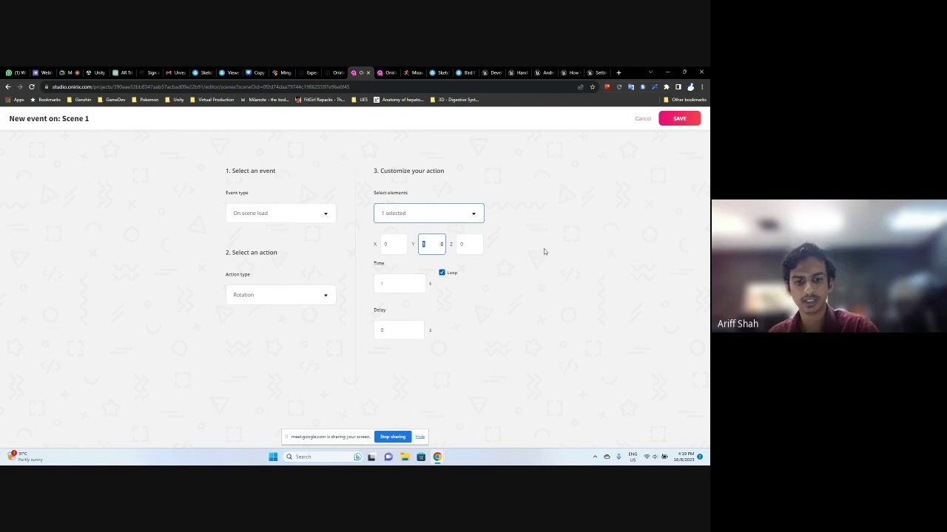
type("90")
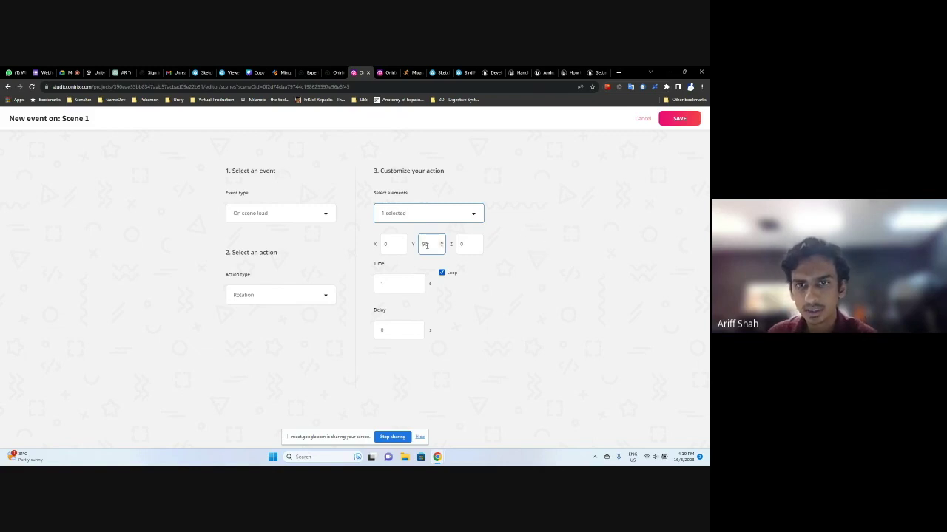
left_click(675, 119)
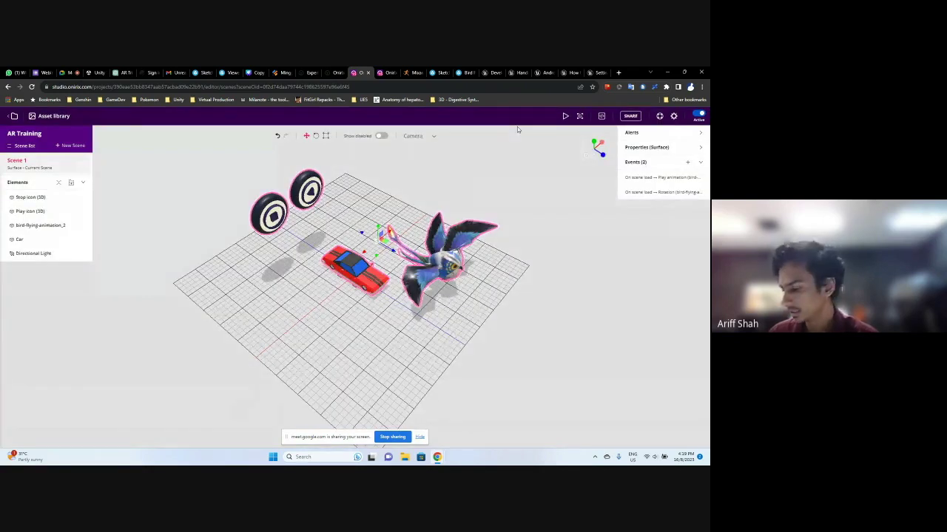
Preview the scene in the 3D viewer to check the bird's rotation on scene load, and return to the editor
left_click(565, 117)
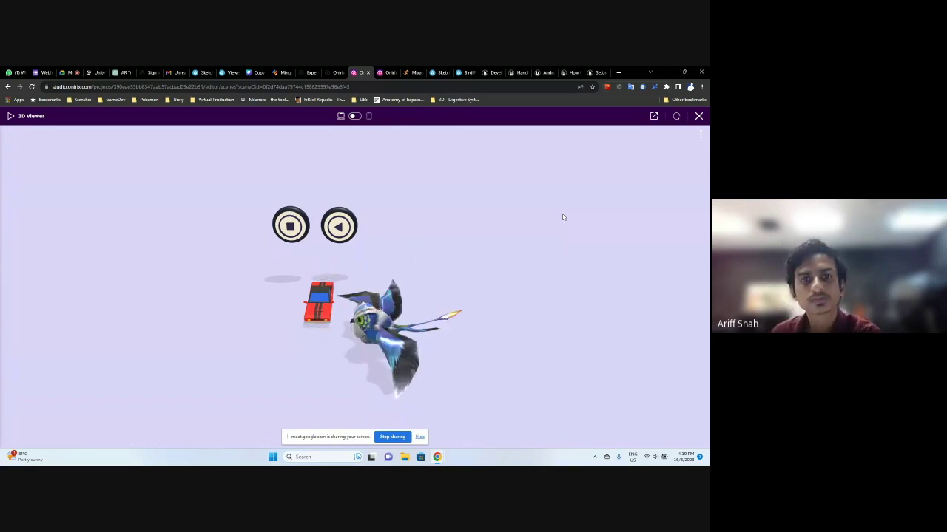
left_click(698, 116)
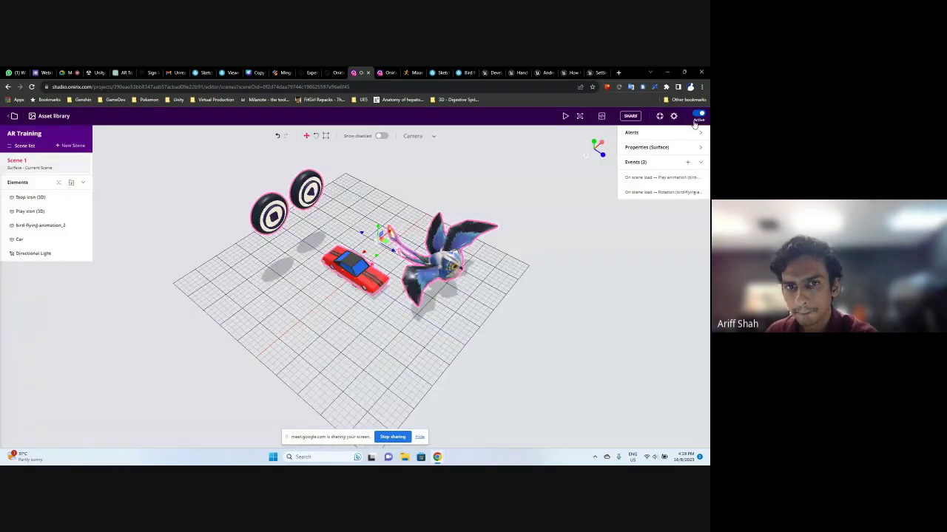
left_click(508, 225)
right_click_drag(532, 207, 433, 231)
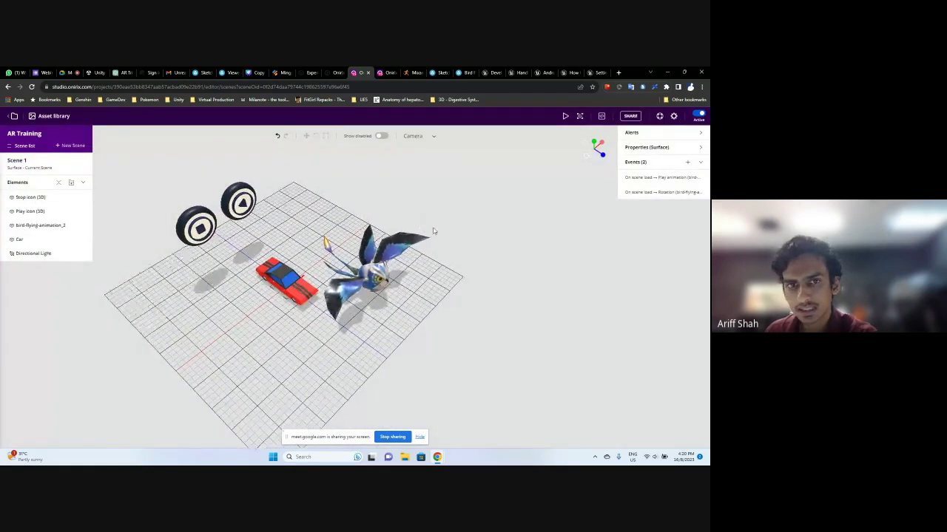
left_click_drag(434, 232, 158, 327)
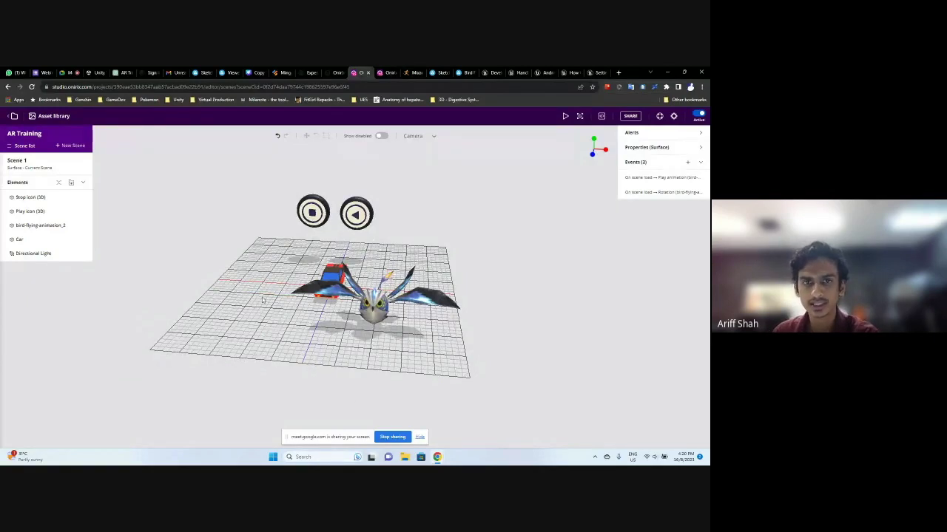
left_click_drag(263, 300, 371, 313)
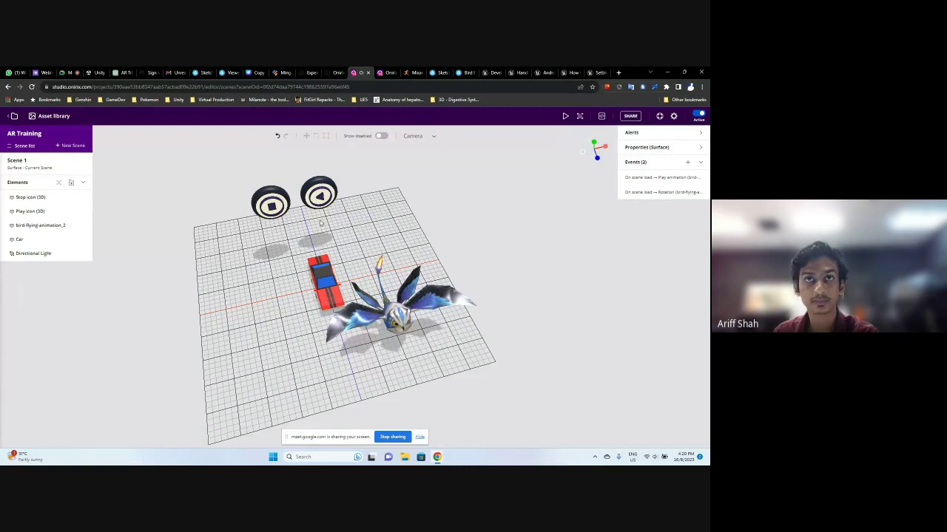
left_click_drag(443, 197, 473, 161)
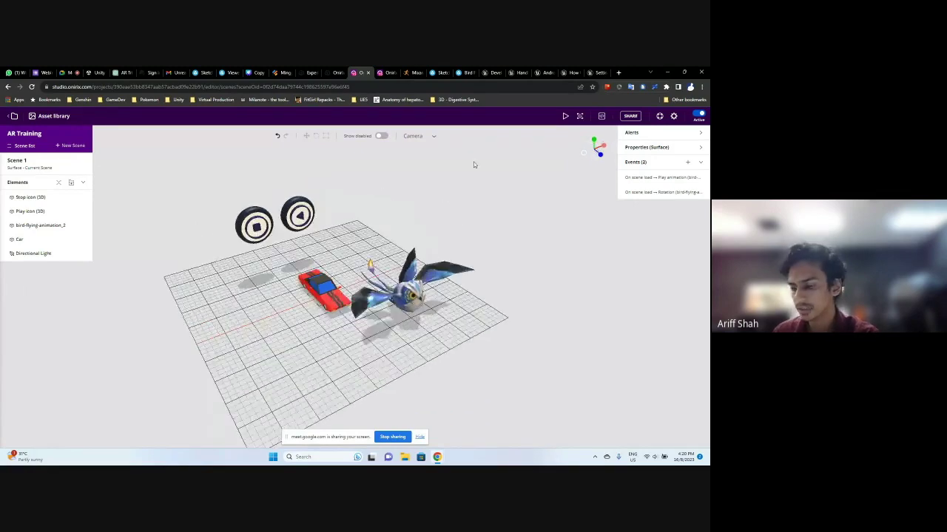
left_click(416, 287)
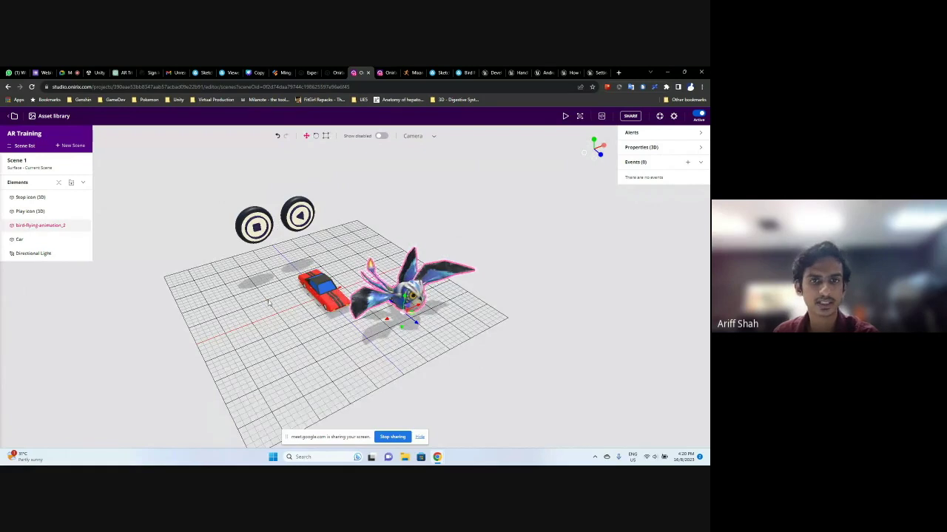
left_click(452, 164)
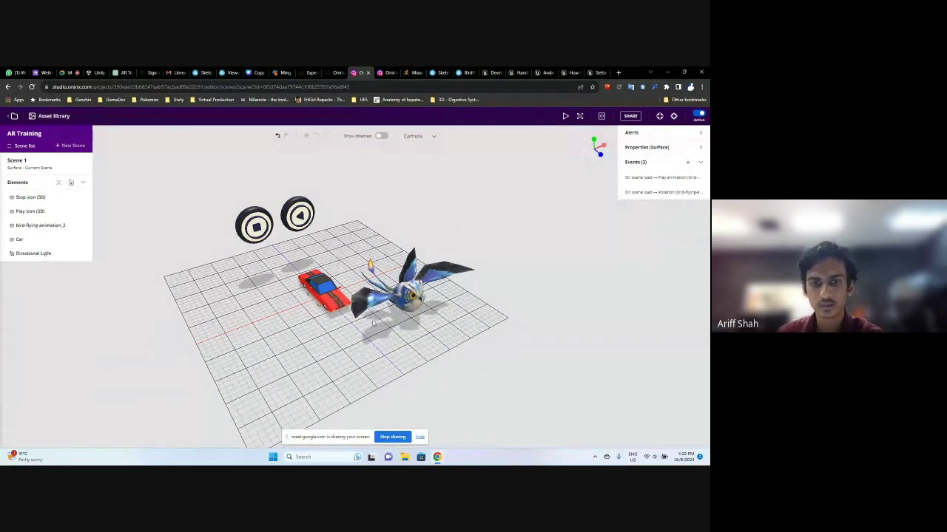
Open Paint with a blank canvas
left_click(316, 458)
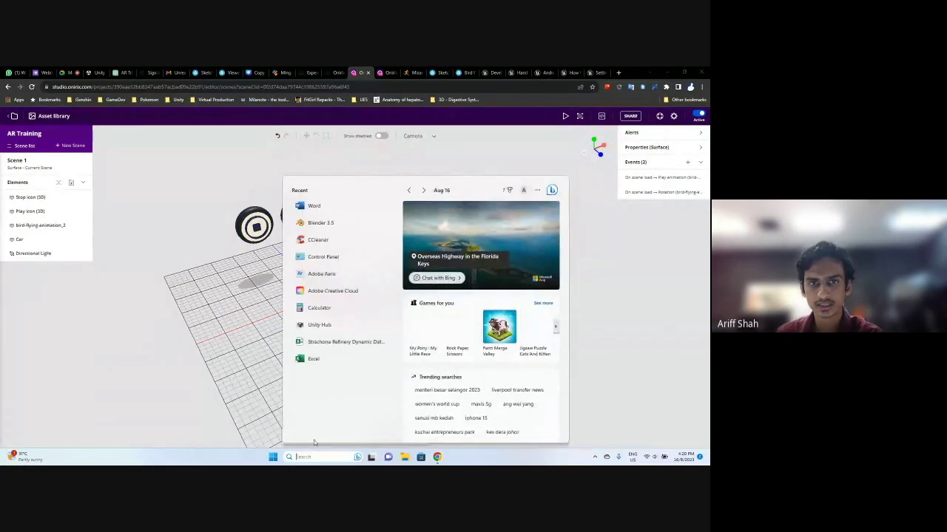
type("paint")
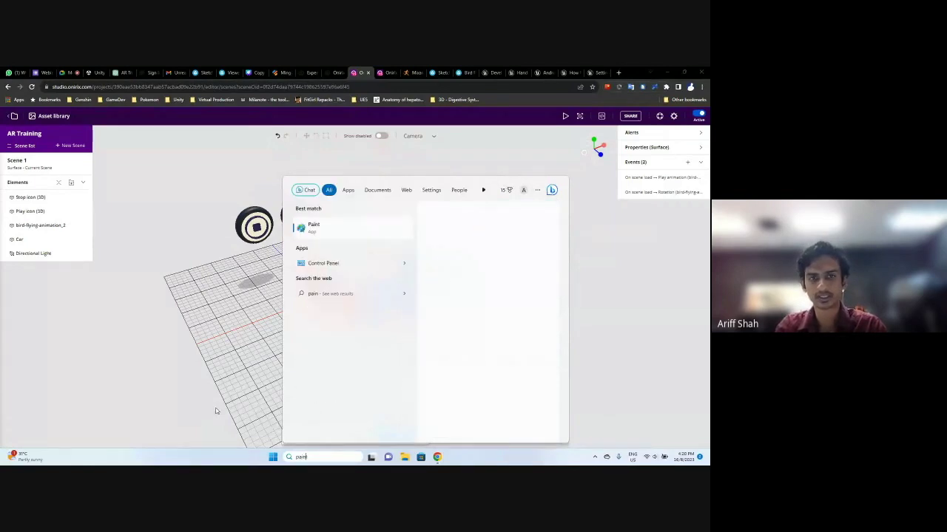
left_click(331, 226)
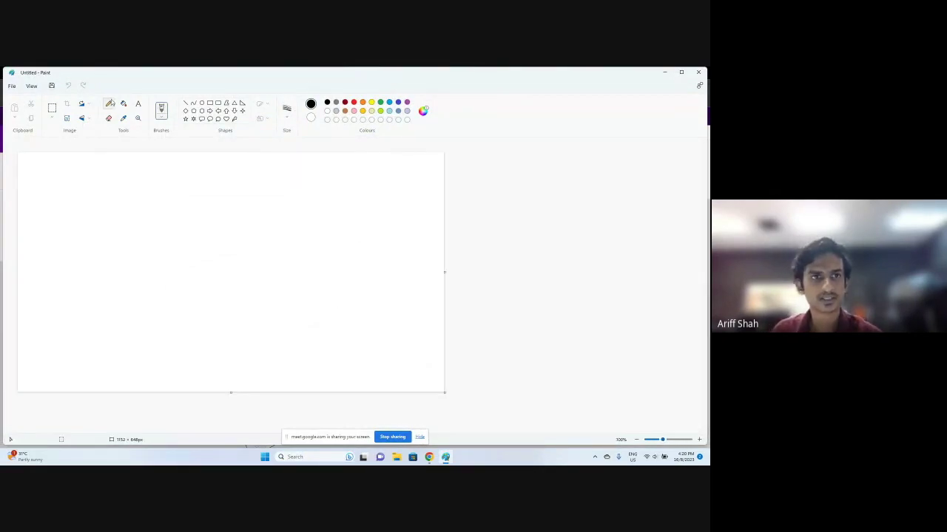
Sketch a bird with spread wings and a curved rotation arrow beneath it, using a thick black brush
left_click(108, 104)
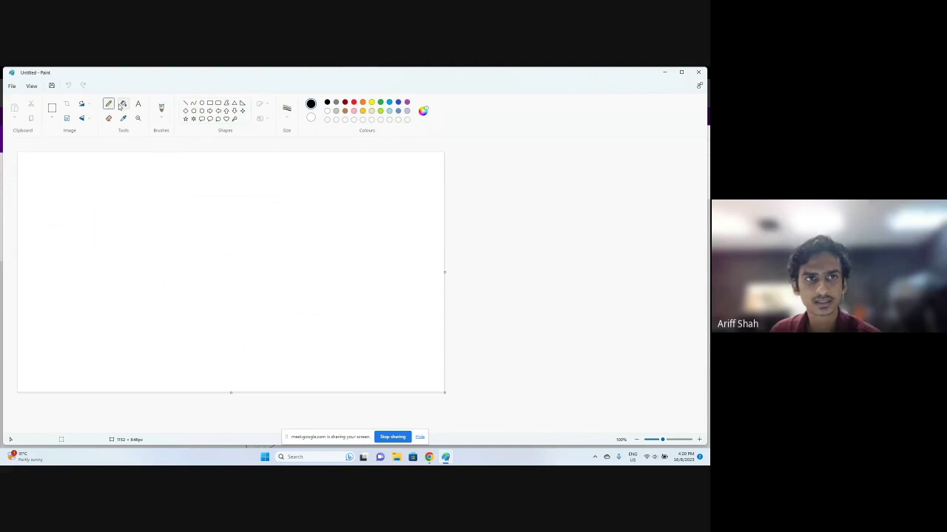
left_click(297, 244)
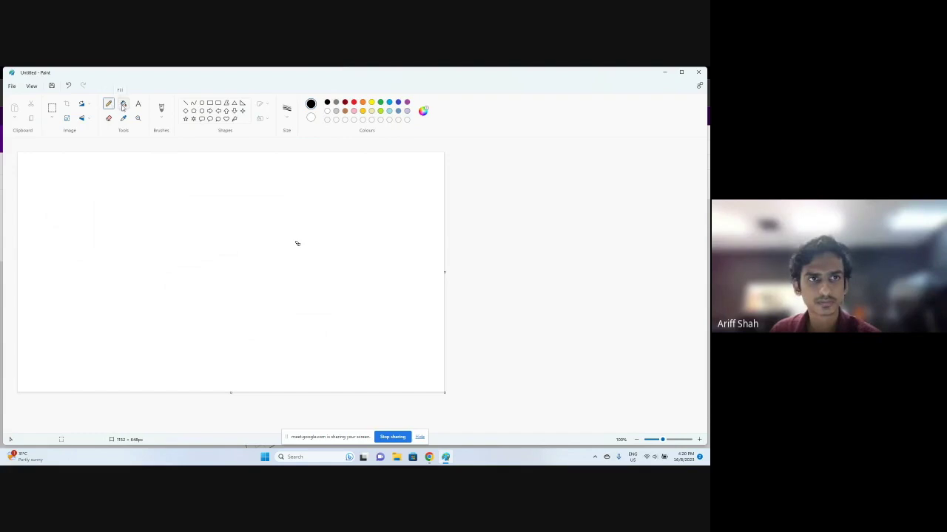
left_click(157, 113)
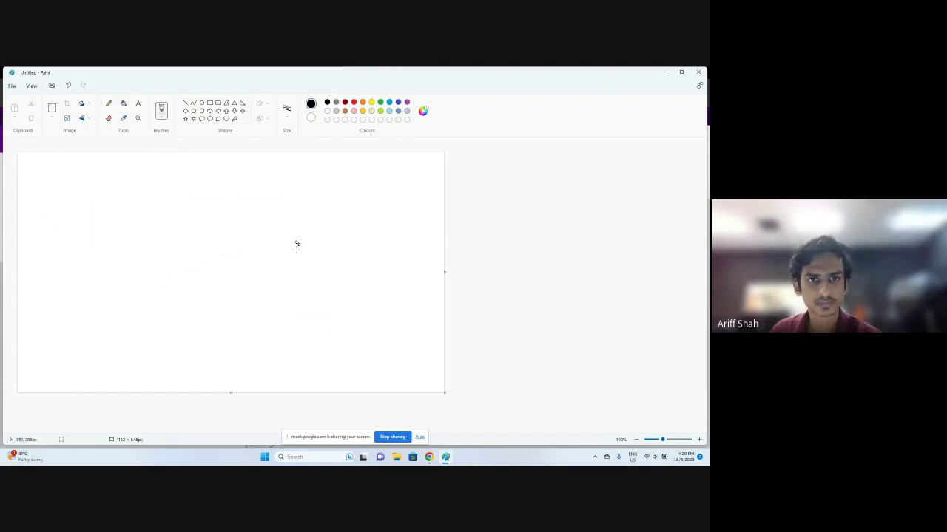
left_click(161, 120)
left_click(161, 120)
left_click(291, 126)
left_click(278, 172)
left_click_drag(298, 244, 312, 237)
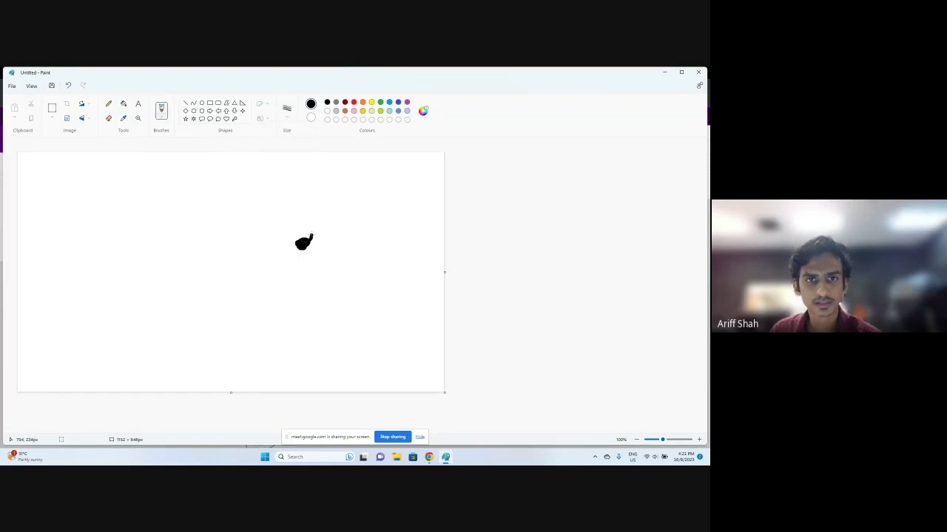
mouse_move(250, 234)
left_mouse_down()
mouse_move(316, 237)
mouse_move(348, 227)
left_mouse_up()
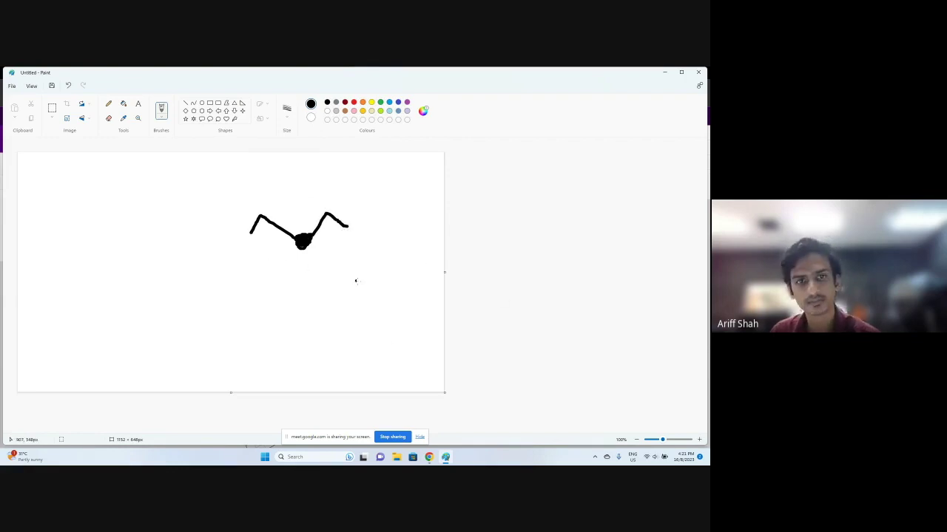
mouse_move(254, 262)
left_mouse_down()
mouse_move(256, 275)
mouse_move(354, 275)
mouse_move(346, 254)
mouse_move(328, 259)
mouse_move(338, 269)
left_mouse_up()
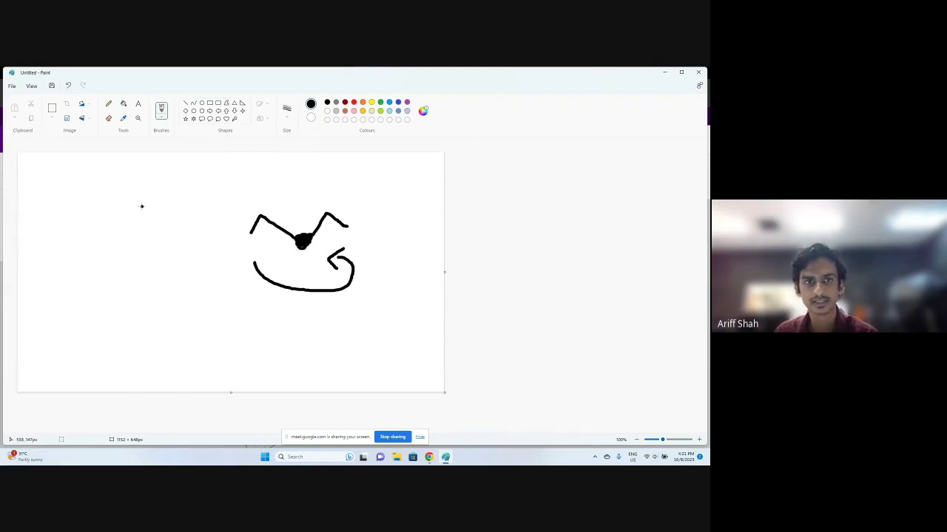
Draw a large three-dimensional box enclosing the bird and its rotation arrow
mouse_move(68, 190)
left_mouse_down()
mouse_move(375, 191)
mouse_move(388, 305)
mouse_move(374, 331)
mouse_move(99, 339)
left_mouse_up()
mouse_move(59, 190)
left_mouse_down()
mouse_move(71, 320)
mouse_move(119, 337)
left_mouse_up()
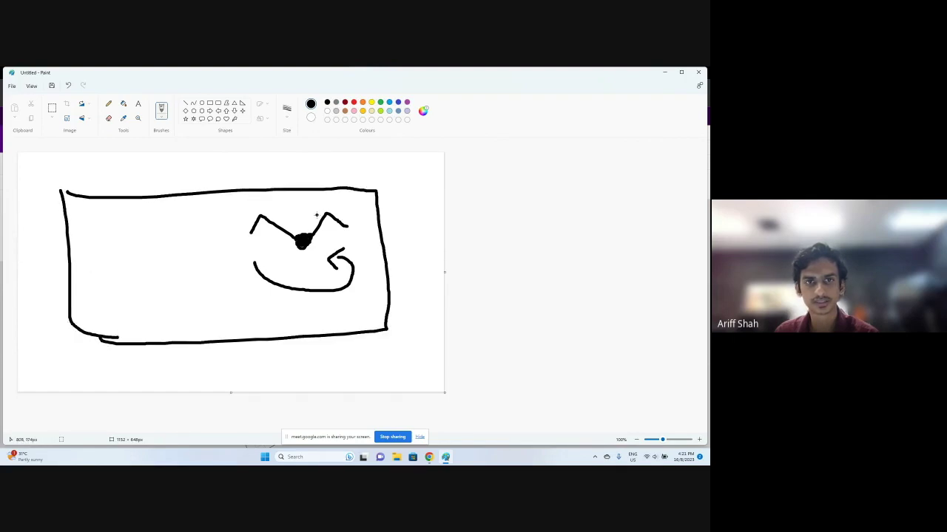
mouse_move(368, 188)
left_mouse_down()
mouse_move(334, 161)
mouse_move(27, 170)
mouse_move(64, 203)
left_mouse_up()
mouse_move(26, 171)
left_mouse_down()
mouse_move(34, 294)
mouse_move(82, 333)
left_mouse_up()
left_click_drag(65, 198, 381, 195)
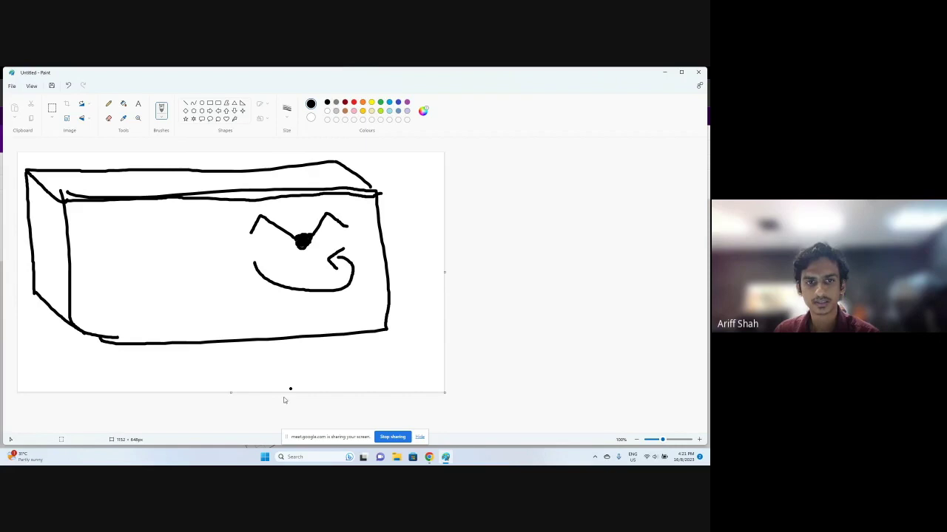
Draw a curved rotation arrow below the box, a short vertical line under the bird, and an upward axis arrow through the box's middle
mouse_move(193, 359)
left_mouse_down()
mouse_move(167, 380)
mouse_move(247, 389)
mouse_move(325, 379)
mouse_move(321, 355)
mouse_move(305, 346)
mouse_move(279, 349)
mouse_move(283, 376)
mouse_move(288, 349)
left_mouse_up()
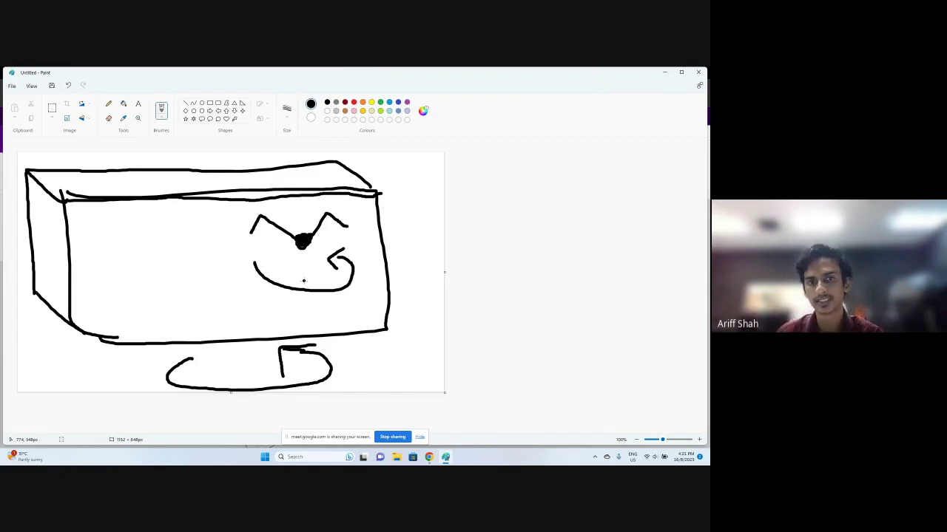
left_click_drag(301, 260, 301, 283)
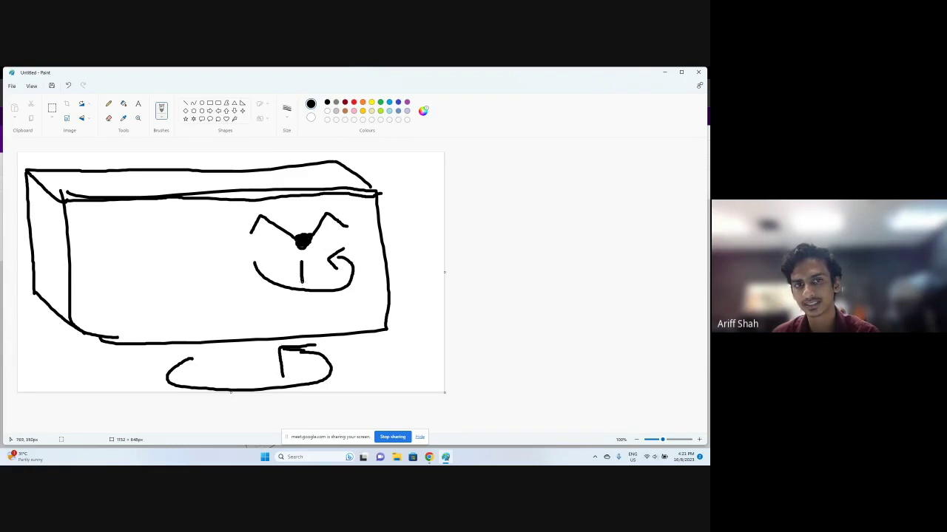
left_click_drag(212, 216, 198, 368)
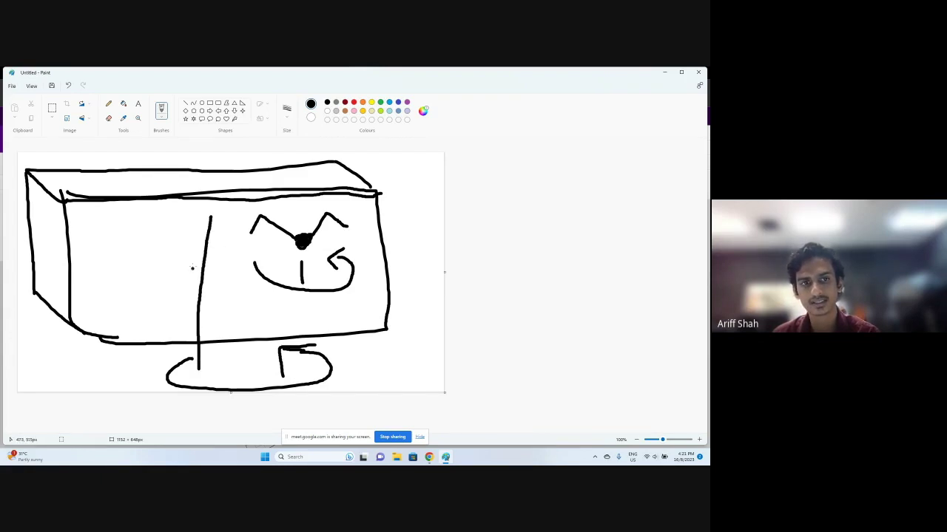
mouse_move(193, 257)
left_mouse_down()
mouse_move(204, 250)
mouse_move(196, 267)
mouse_move(210, 255)
mouse_move(213, 267)
left_mouse_up()
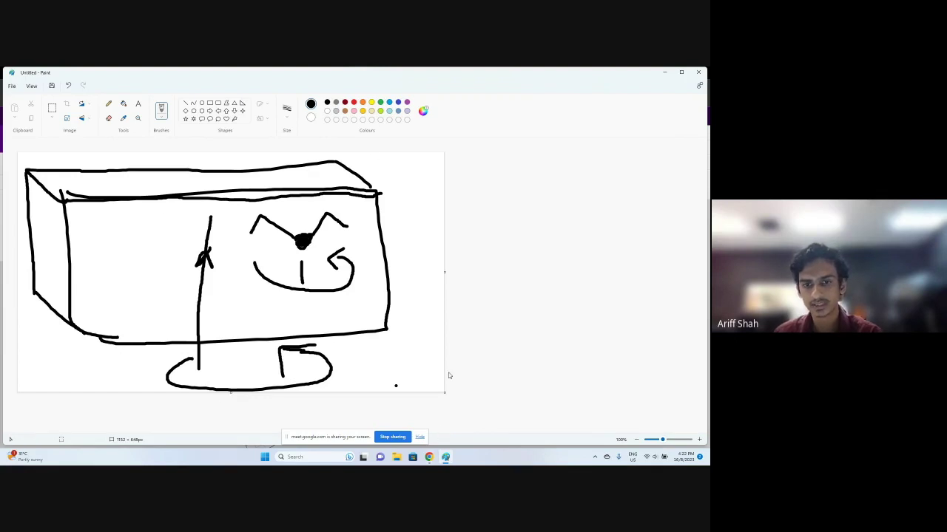
Switch back to the AR Training scene in Onirix Studio
left_click(429, 457)
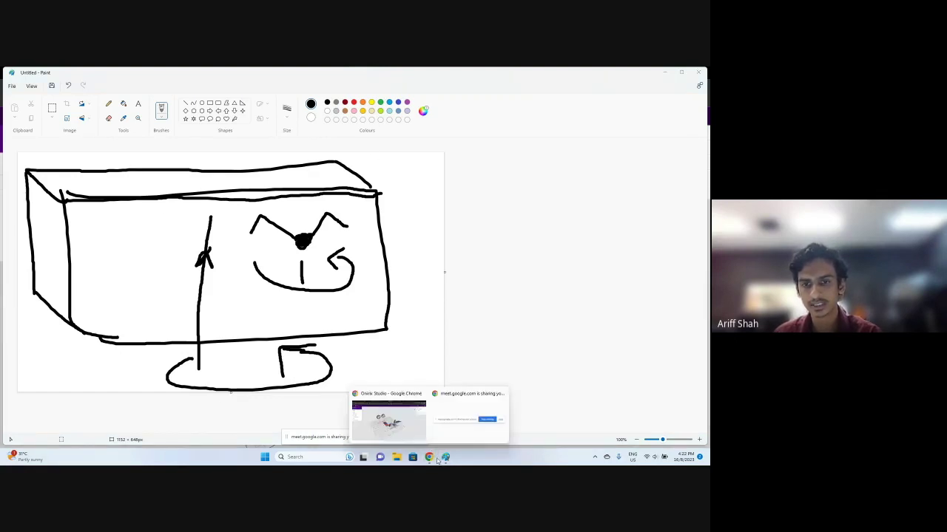
mouse_move(395, 422)
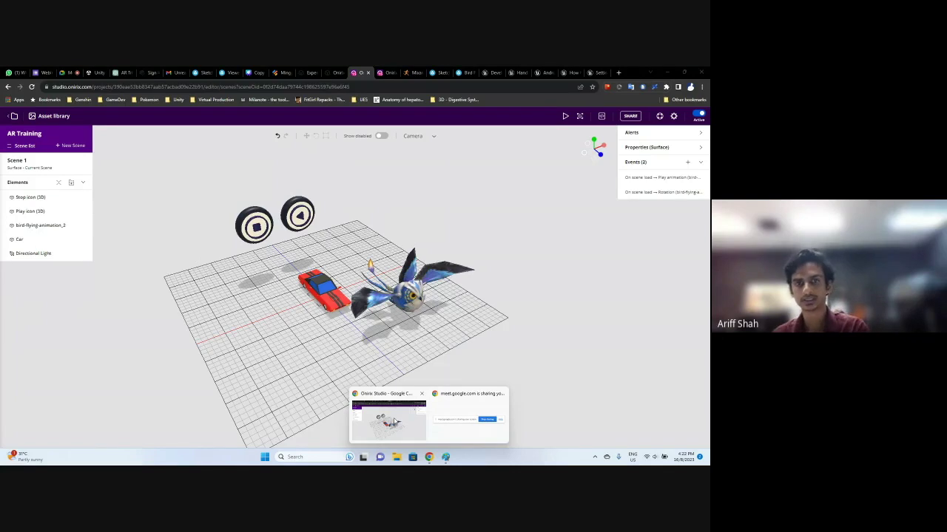
left_click(396, 421)
Select the flying bird model and view the options available for its element
left_click(406, 302)
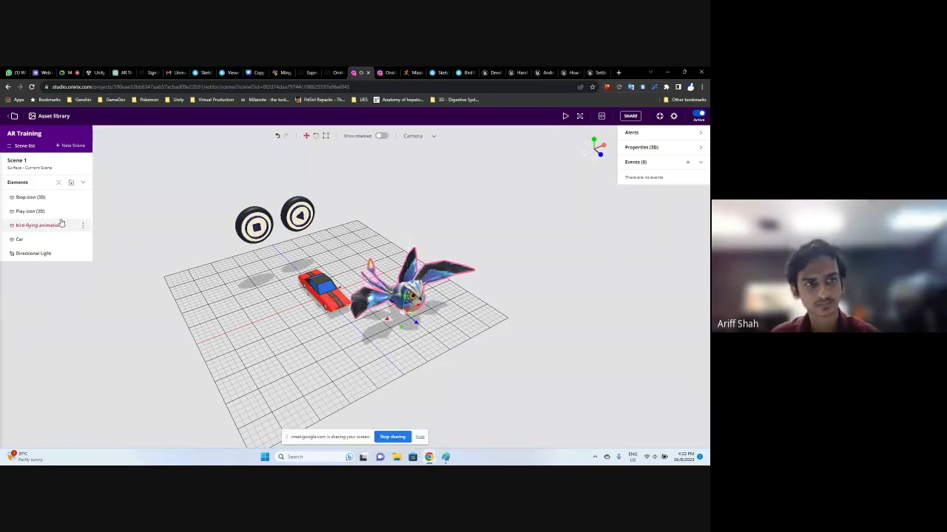
right_click(22, 228)
left_click(50, 218)
left_click(83, 228)
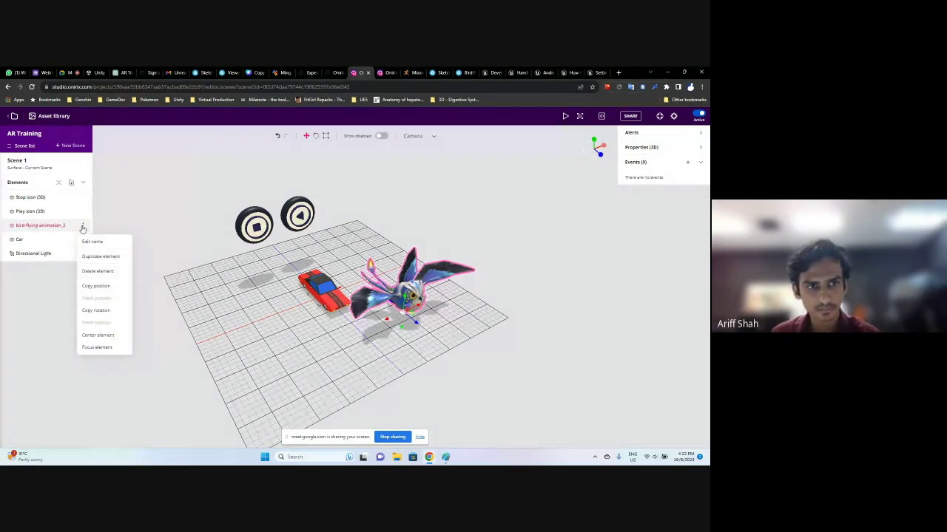
left_click(63, 226)
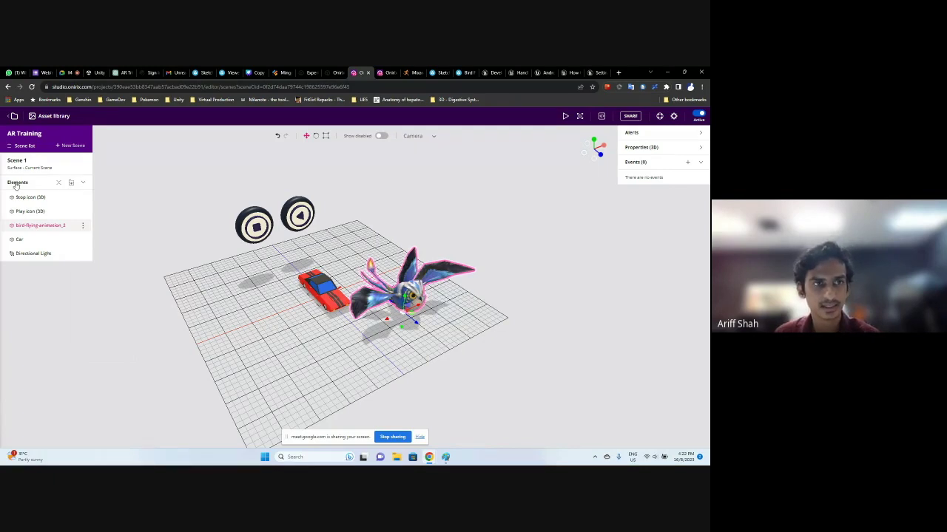
Add a new collection to the scene's elements and rename it RotatingBox
left_click(72, 184)
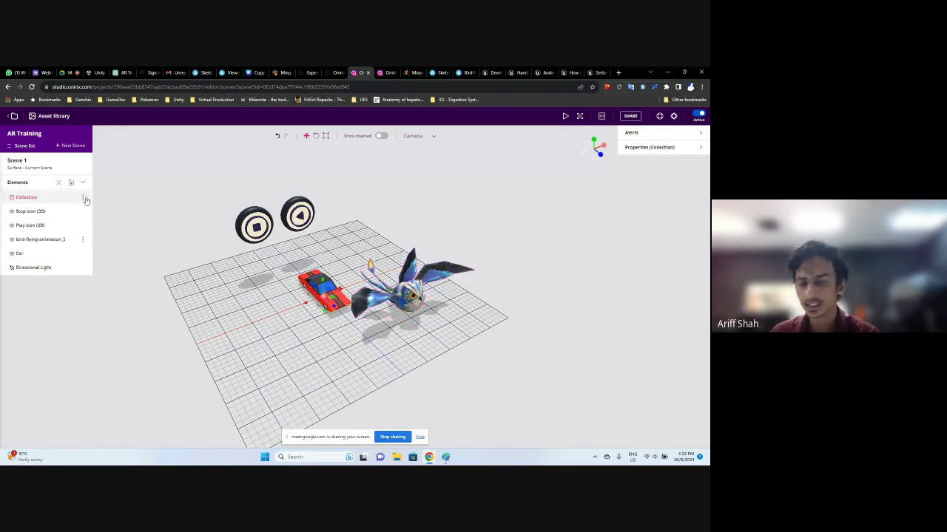
left_click(85, 200)
left_click(83, 213)
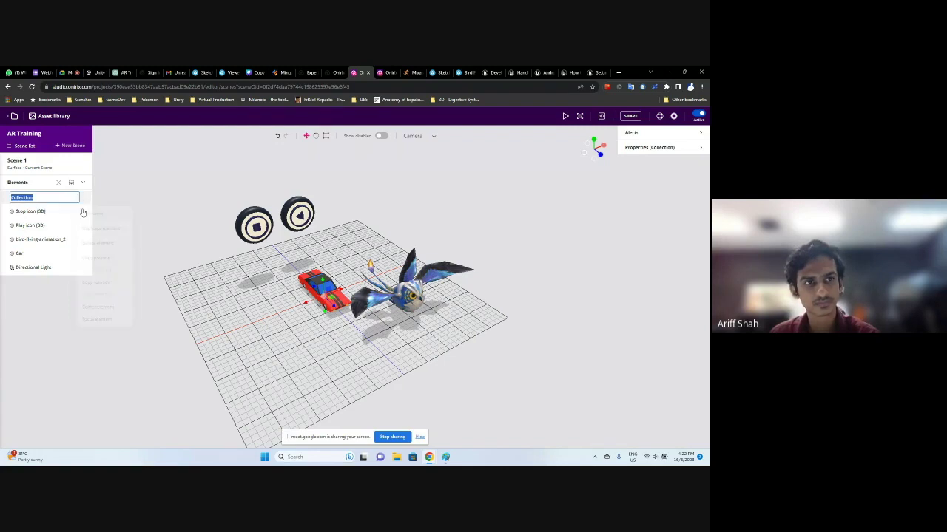
type("RotatingBox")
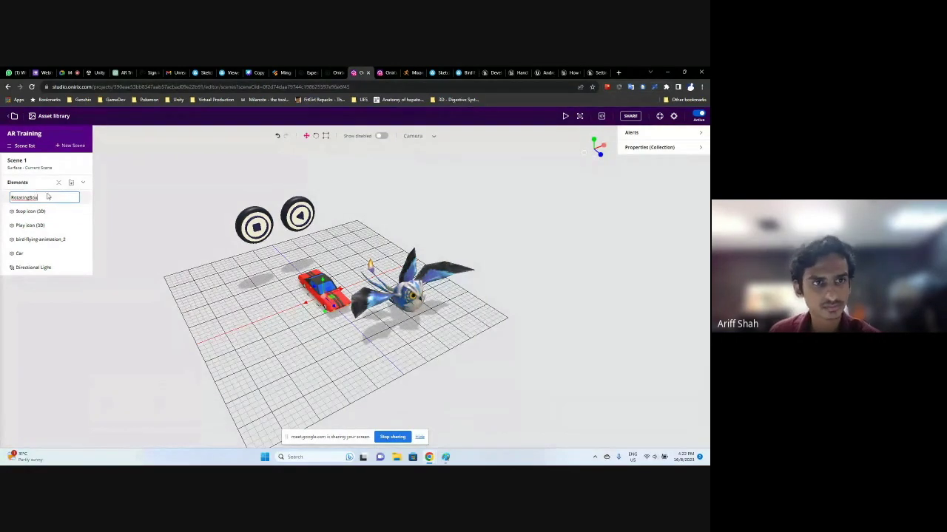
key("Escape")
left_click(83, 198)
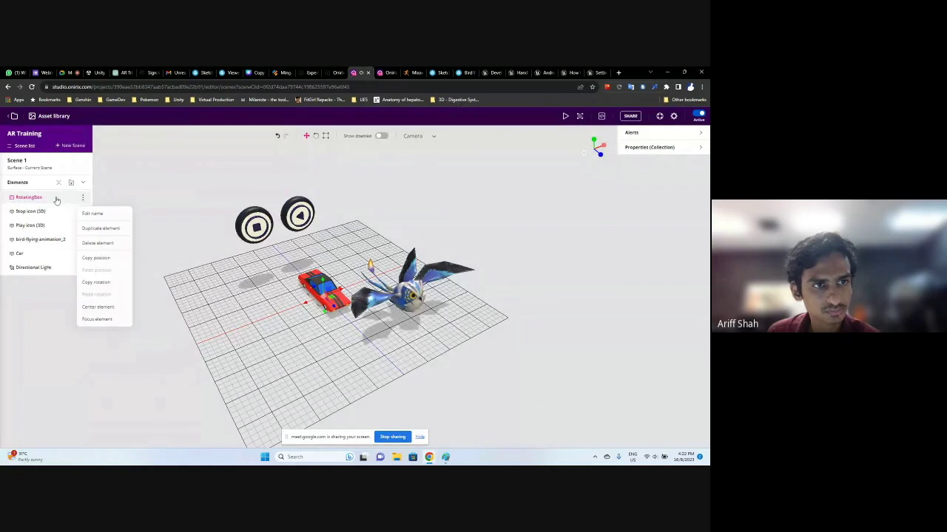
left_click(120, 183)
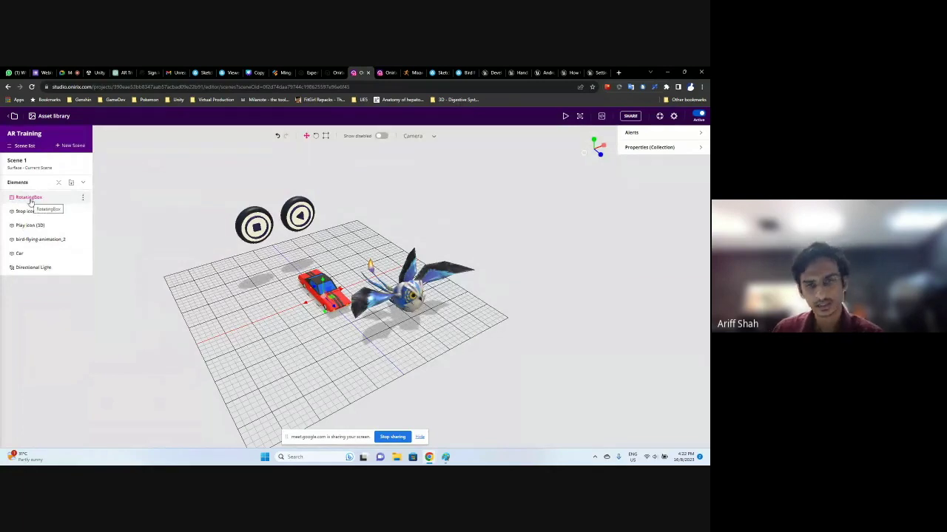
Move the bird-flying-animation_2 element into the RotatingBox collection and select the collection
left_click(29, 242)
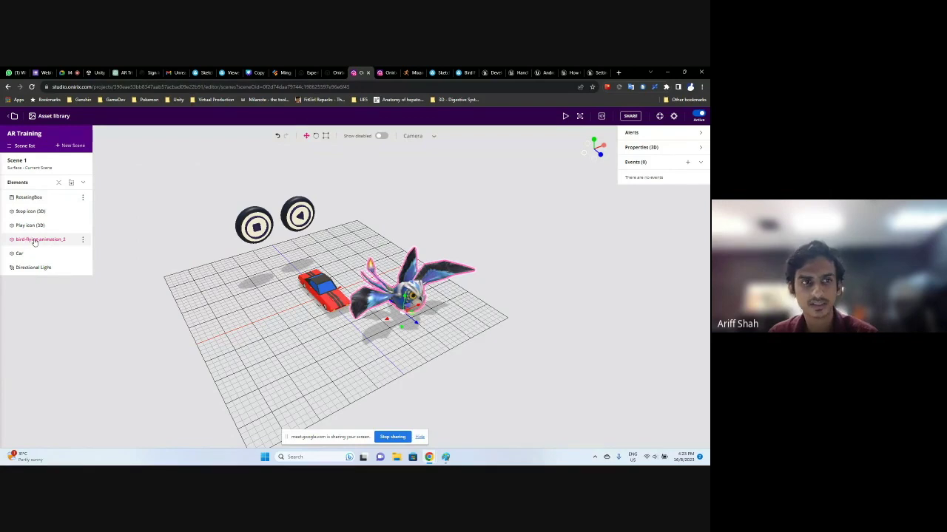
left_click_drag(36, 242, 33, 203)
left_click(36, 214)
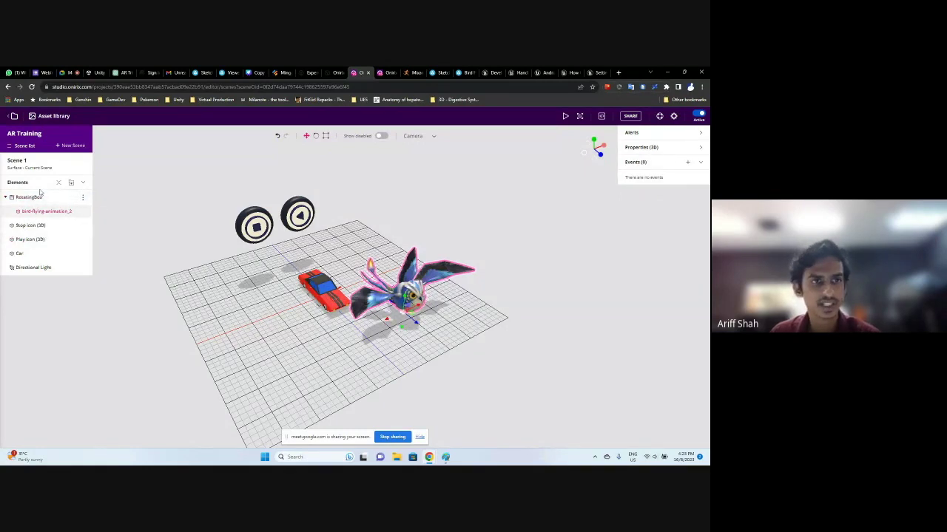
left_click(24, 198)
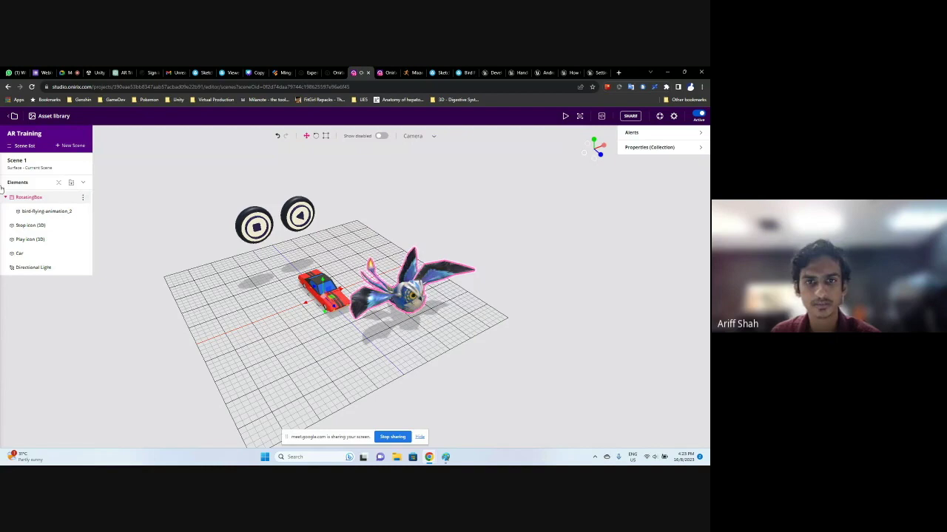
Set the flying bird's scale to 0.25 with the aspect locked
left_click_drag(500, 205, 476, 195)
left_click(469, 226)
left_click(420, 252)
left_click_drag(418, 268, 431, 234)
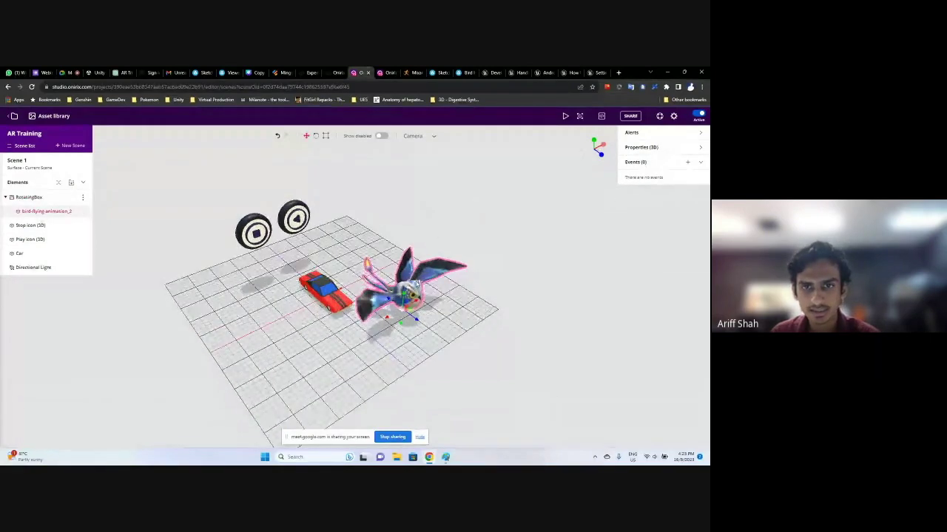
left_click(648, 148)
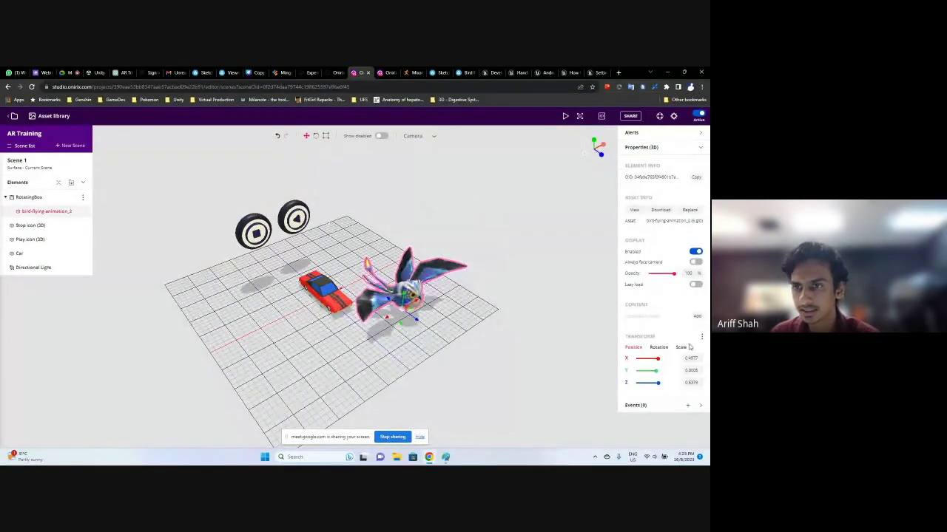
left_click(681, 347)
left_click(688, 358)
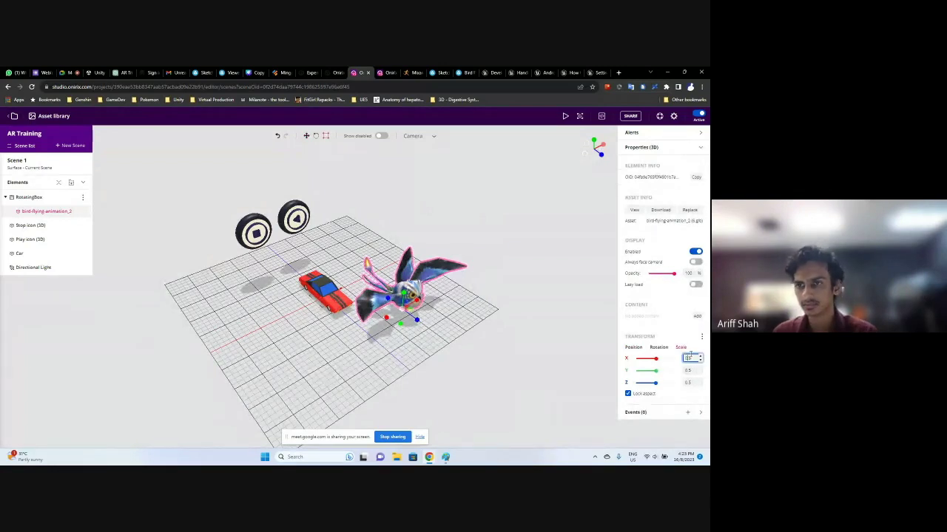
type("0.25")
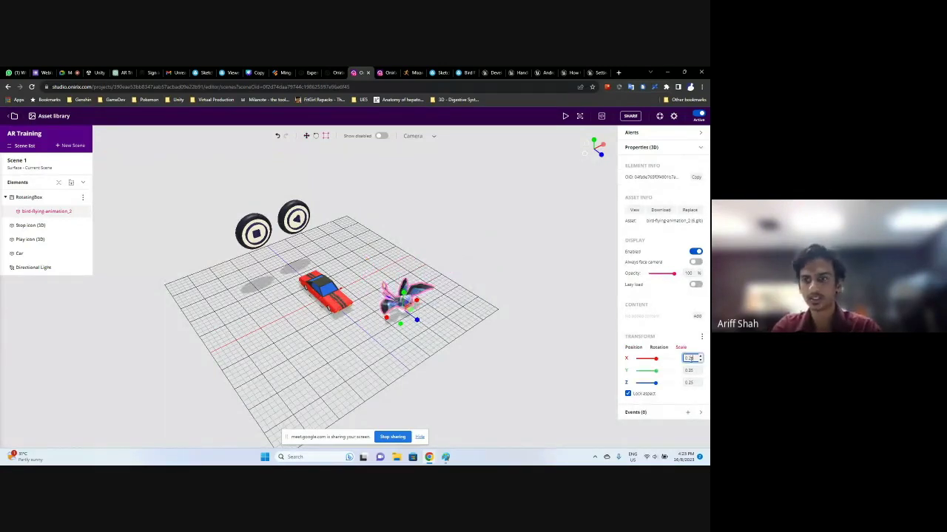
left_click(528, 245)
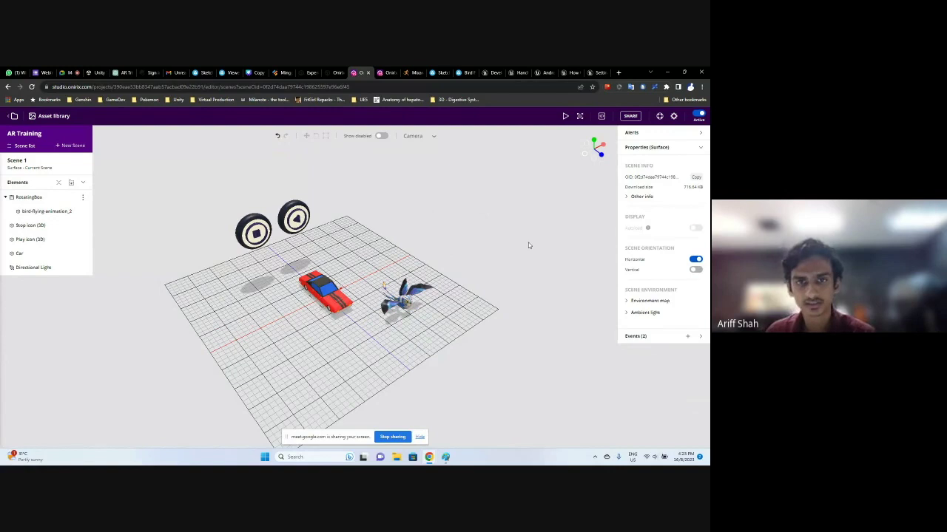
left_click_drag(528, 246, 466, 213)
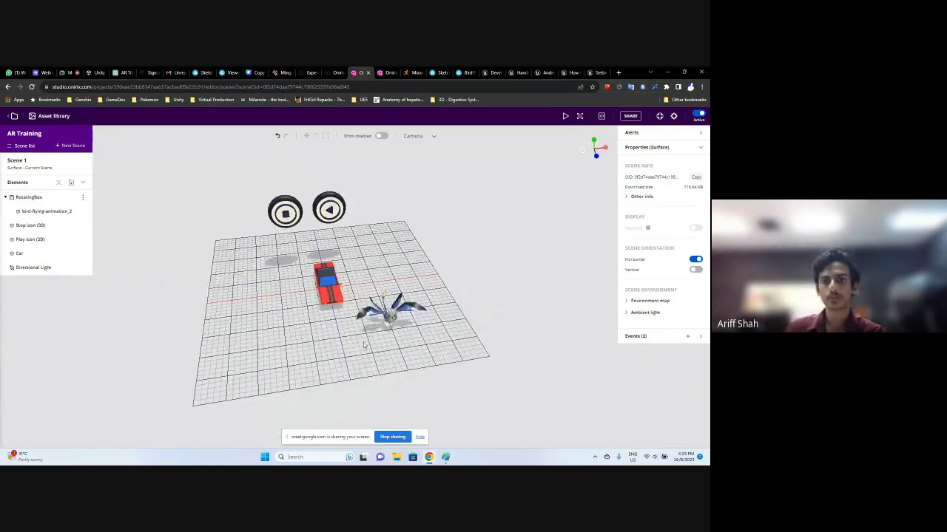
scroll(443, 259, "up", 1)
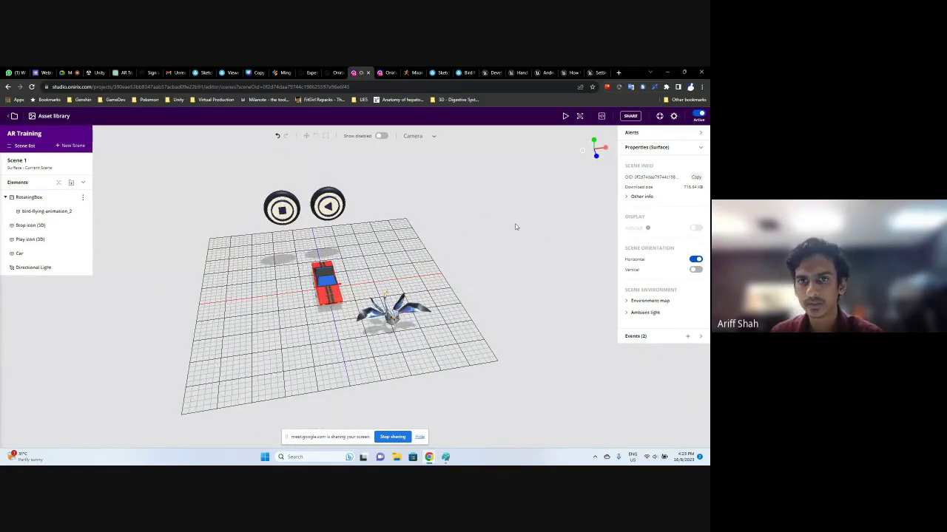
Create a new event on Scene 1 with the On scene load event type and the Rotation action
key("ctrl+a")
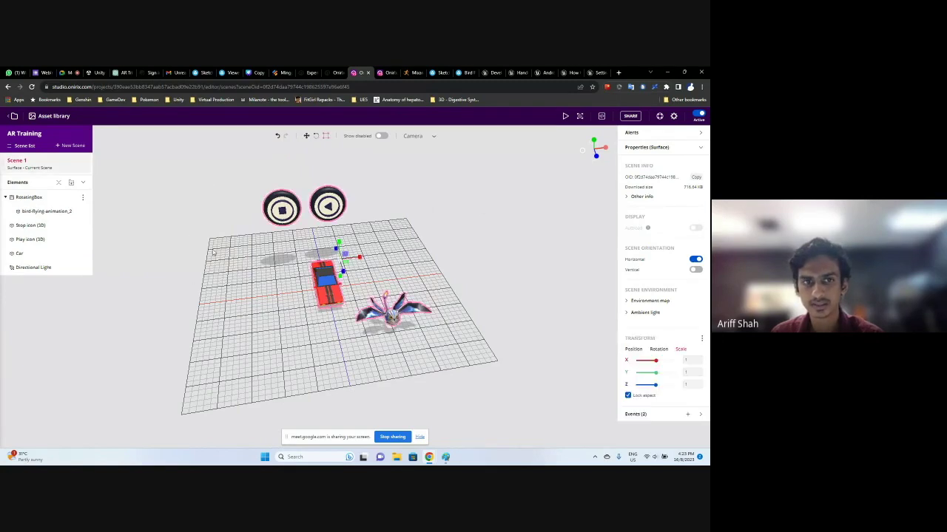
left_click(218, 252)
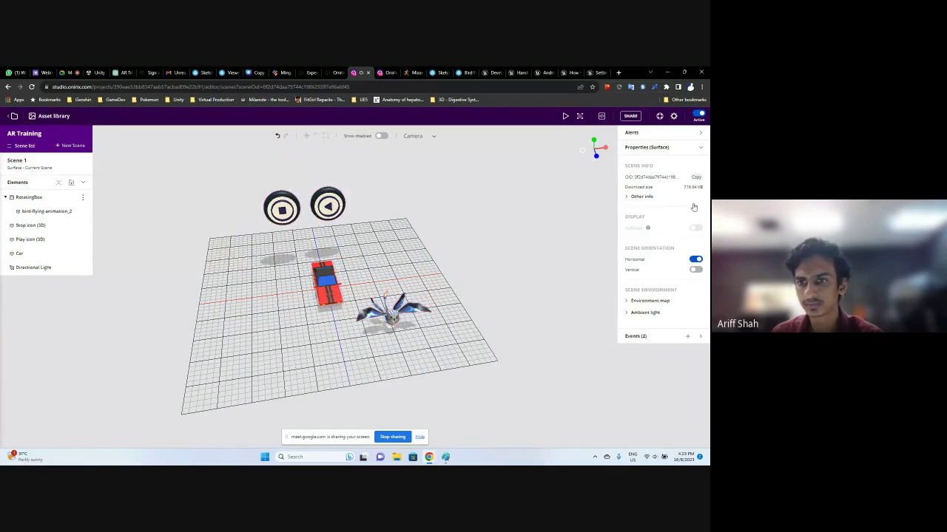
left_click(687, 338)
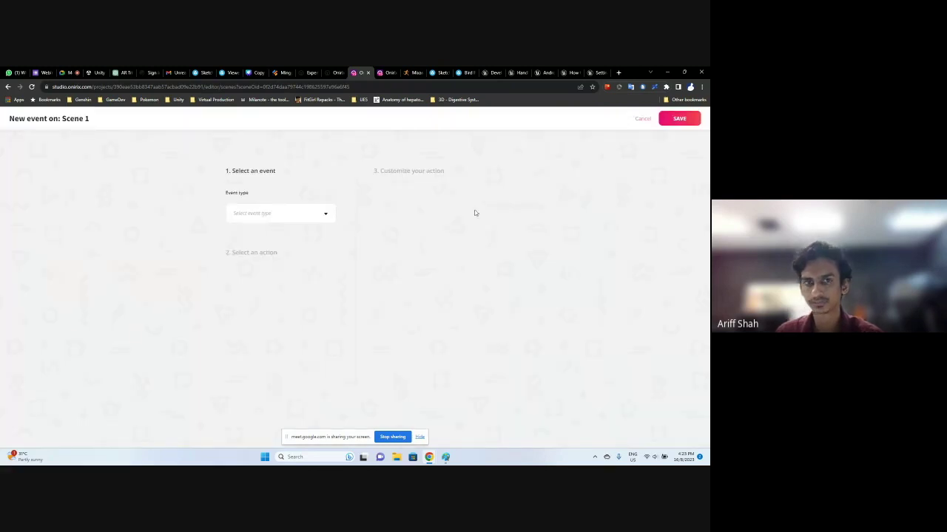
left_click(278, 217)
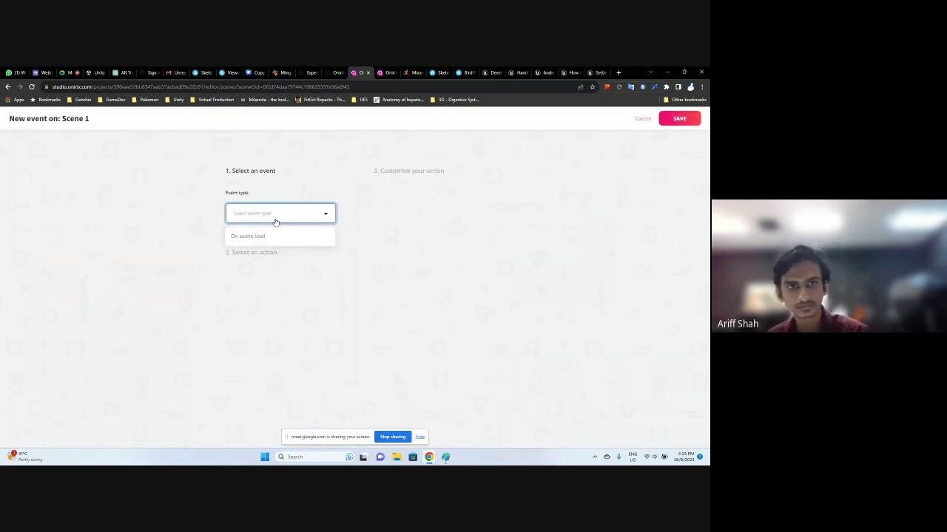
left_click(239, 236)
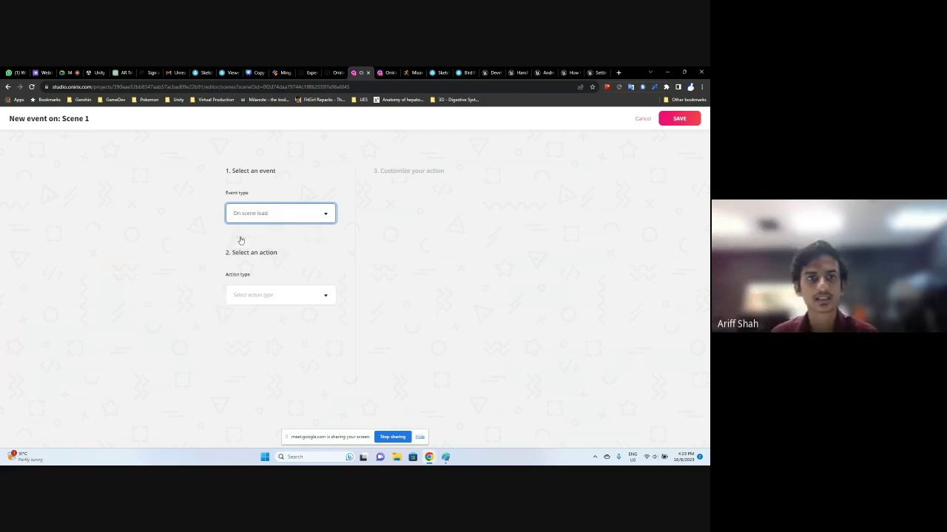
left_click(252, 294)
scroll(274, 374, "down", 3)
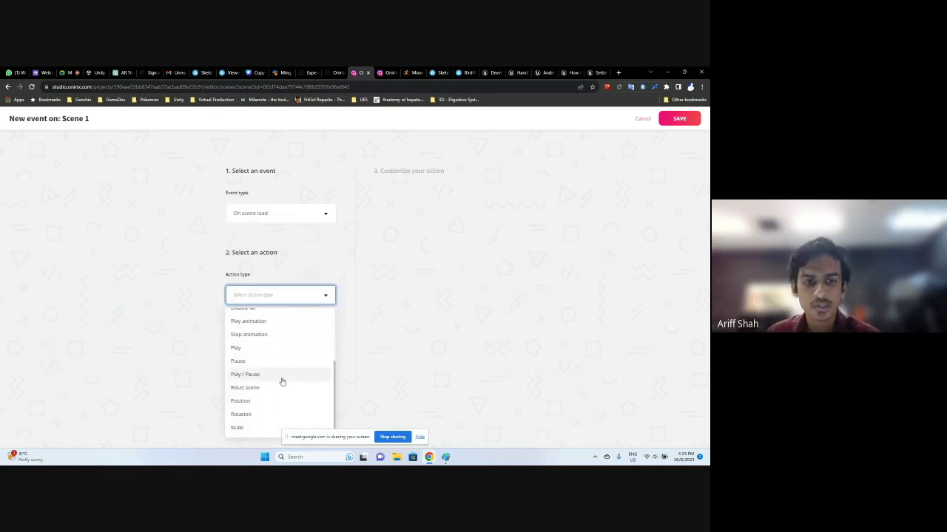
left_click(241, 415)
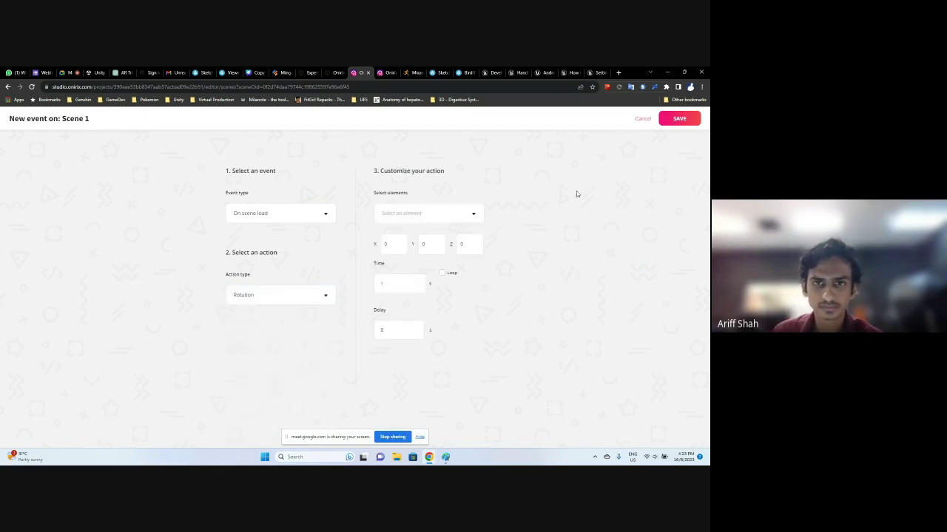
Apply the rotation to RotatingBox with Y set to 90 and looping enabled, and save the event
left_click(412, 213)
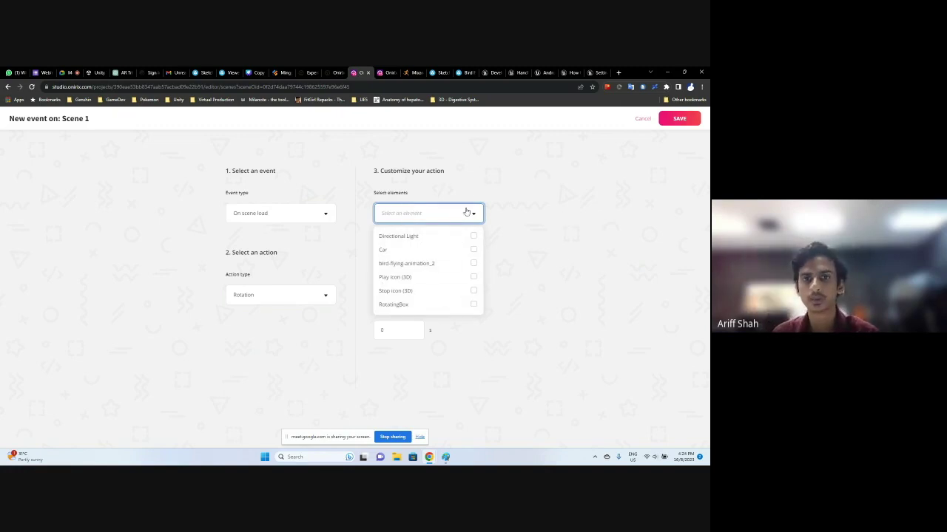
left_click(473, 305)
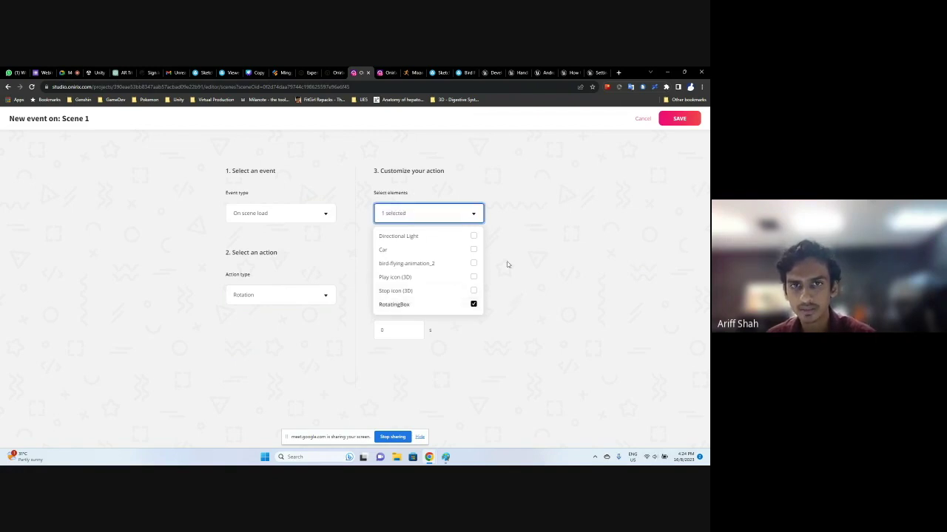
left_click(556, 198)
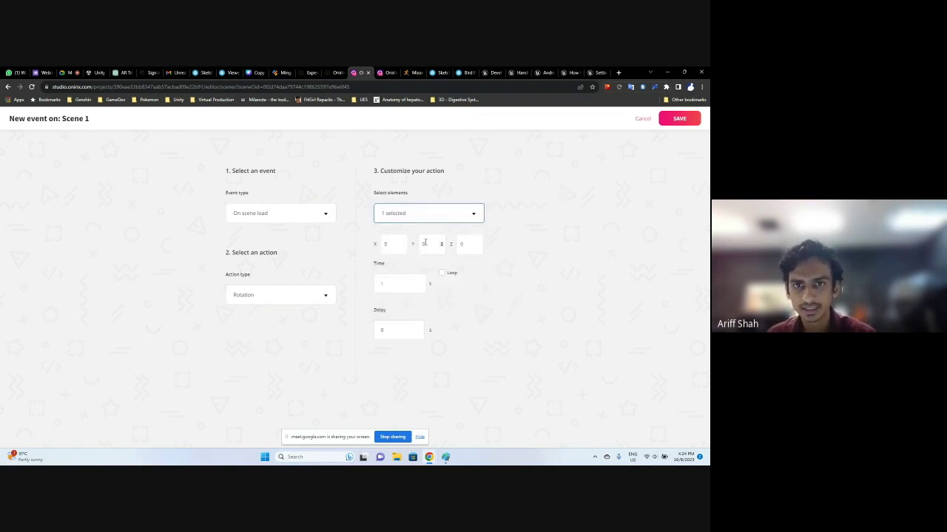
left_click(426, 242)
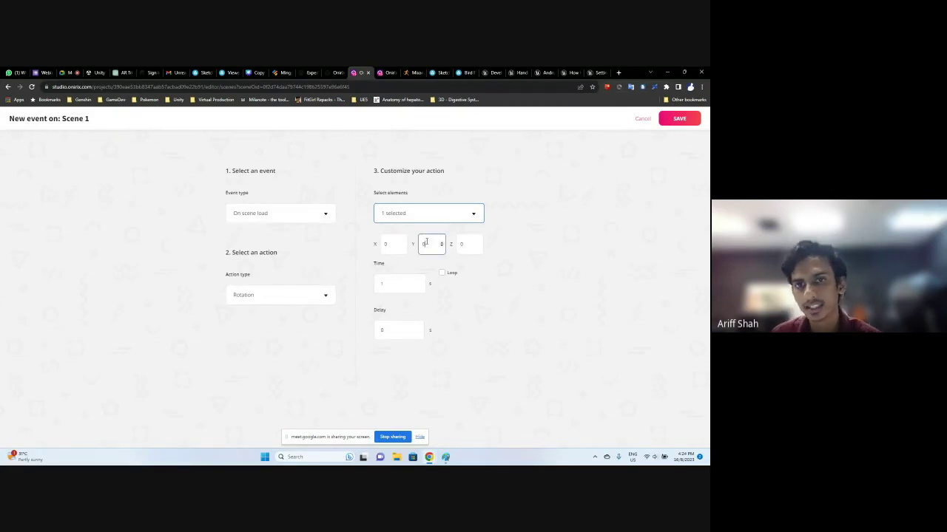
left_click(490, 244)
double_click(422, 244)
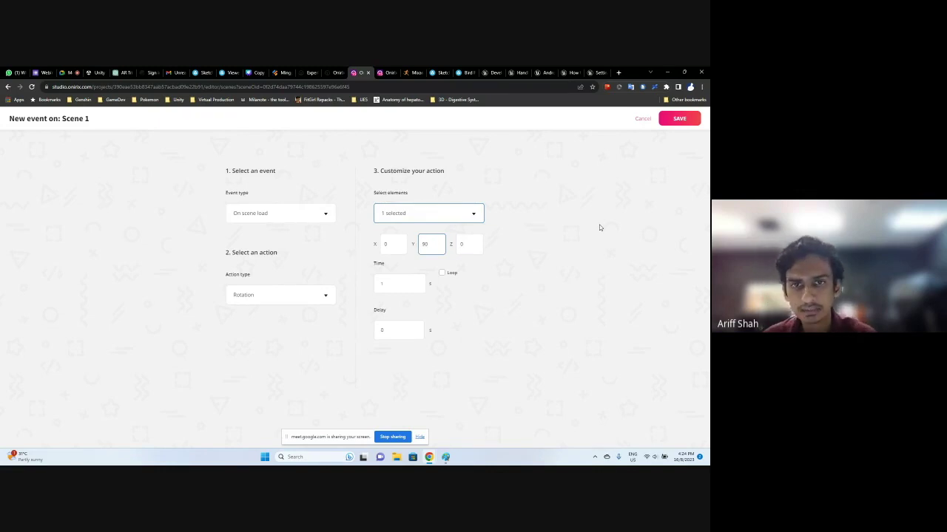
left_click(442, 274)
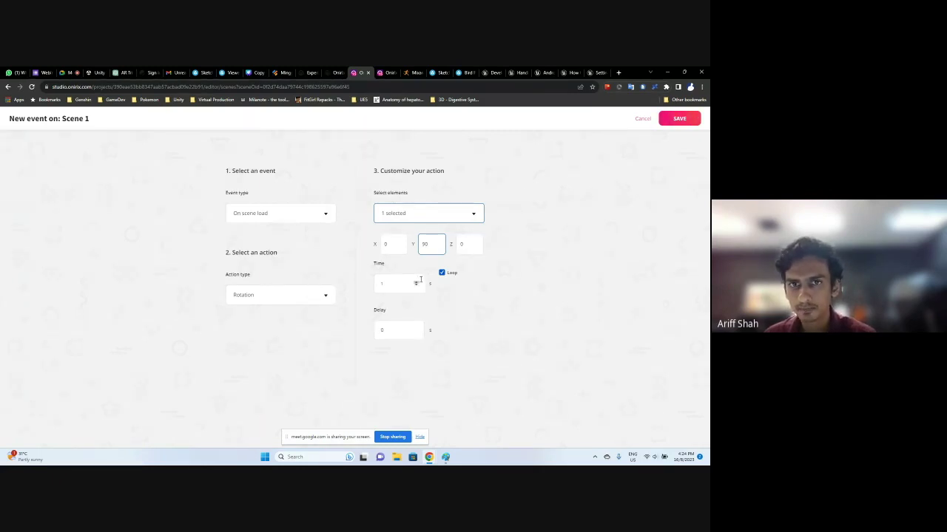
left_click(679, 122)
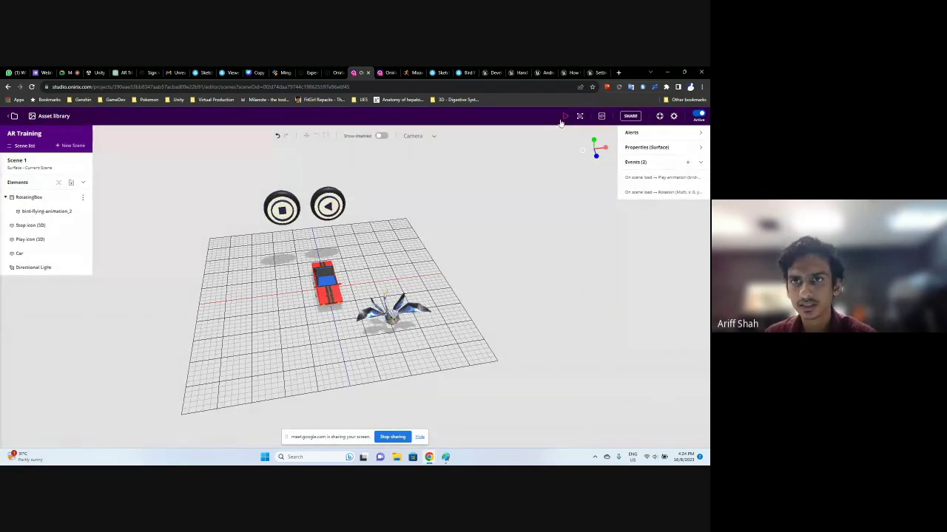
Preview the scene in the 3D viewer to check the bird's rotation, and return to the editor
left_click(562, 122)
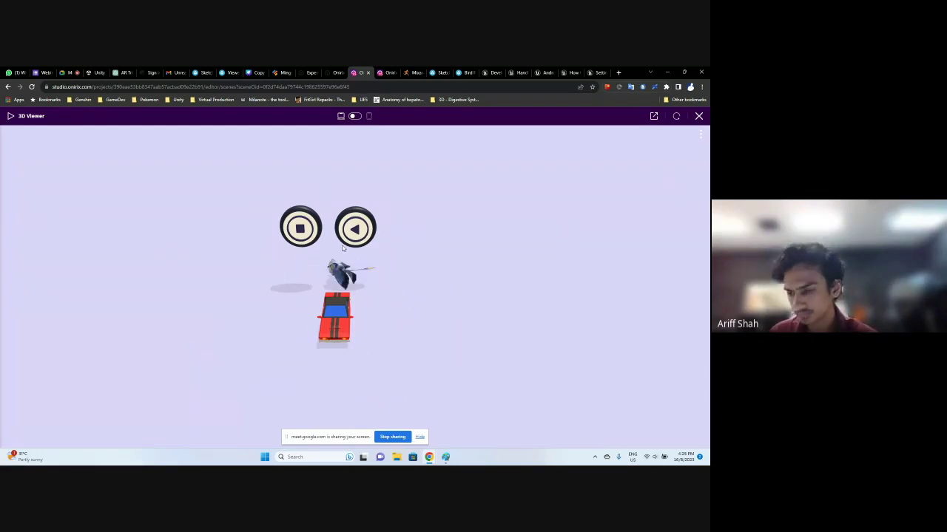
left_click_drag(533, 261, 532, 230)
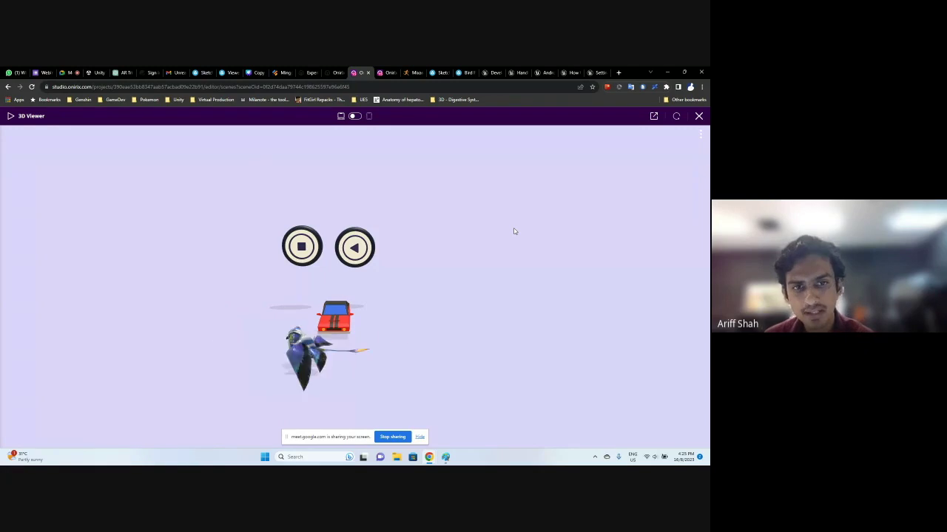
left_click(700, 117)
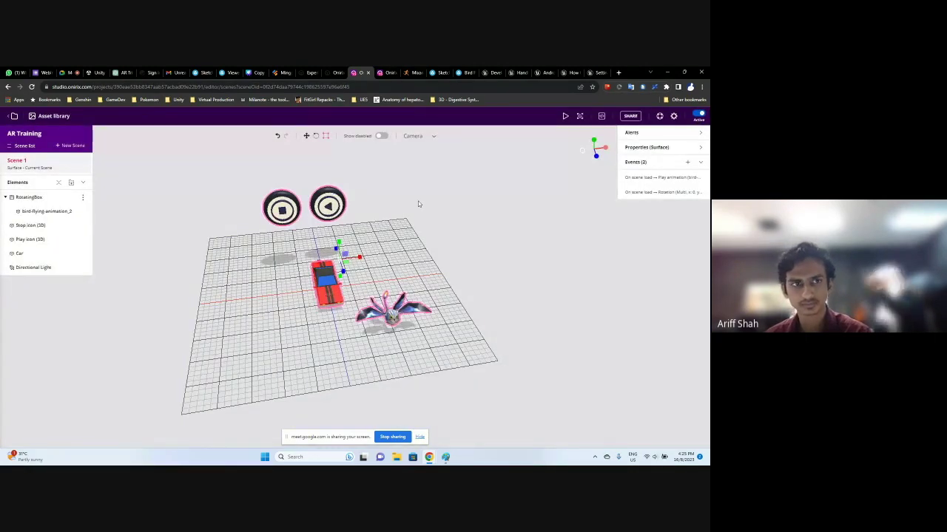
left_click_drag(417, 205, 467, 196)
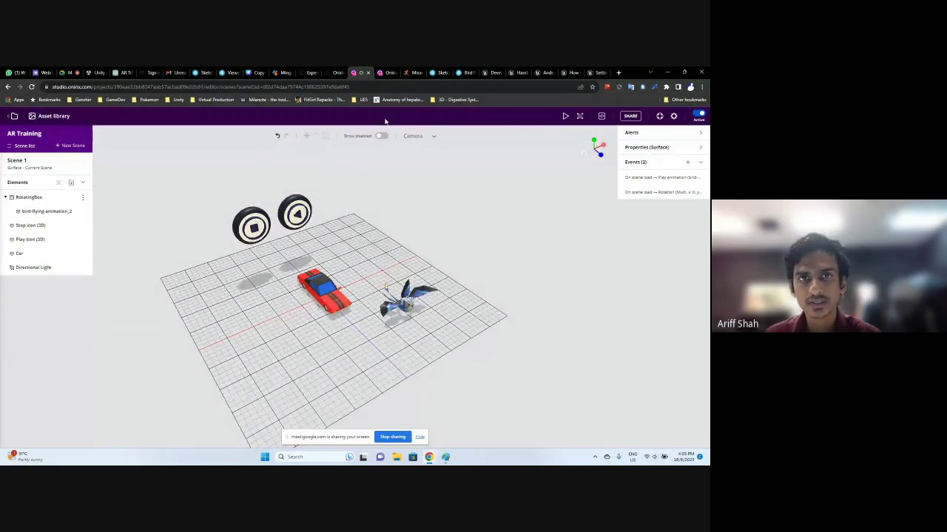
Open the Experience Library on the Onirix website and browse its Web AR examples across all sectors
left_click(328, 69)
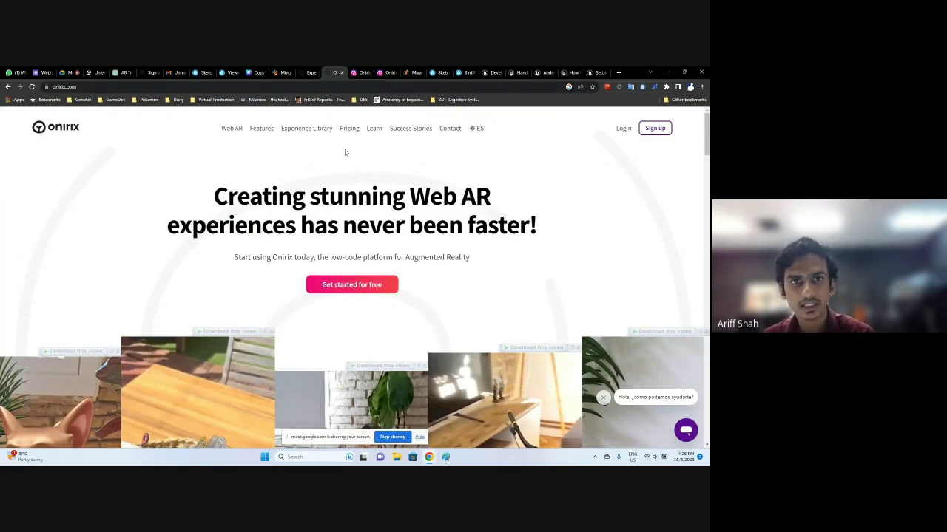
left_click(304, 126)
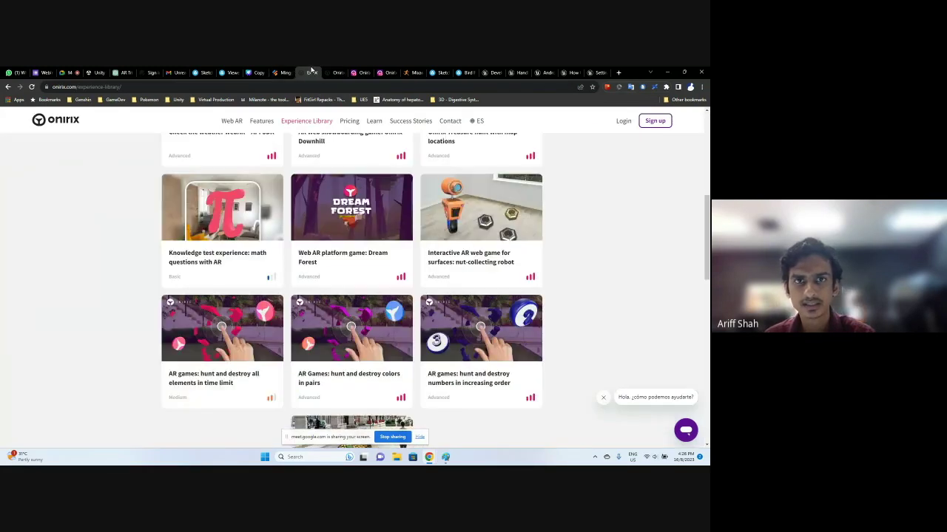
scroll(585, 239, "up", 3)
scroll(585, 239, "up", 4)
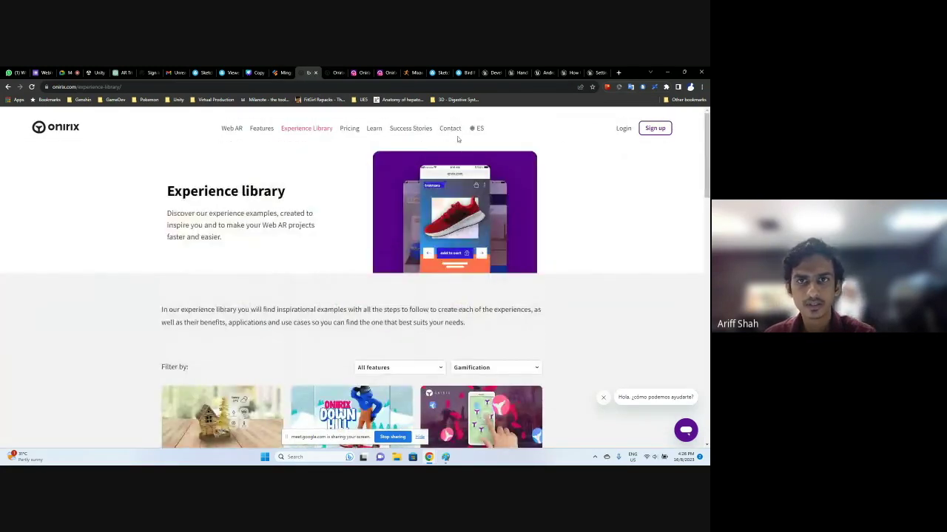
left_click(307, 131)
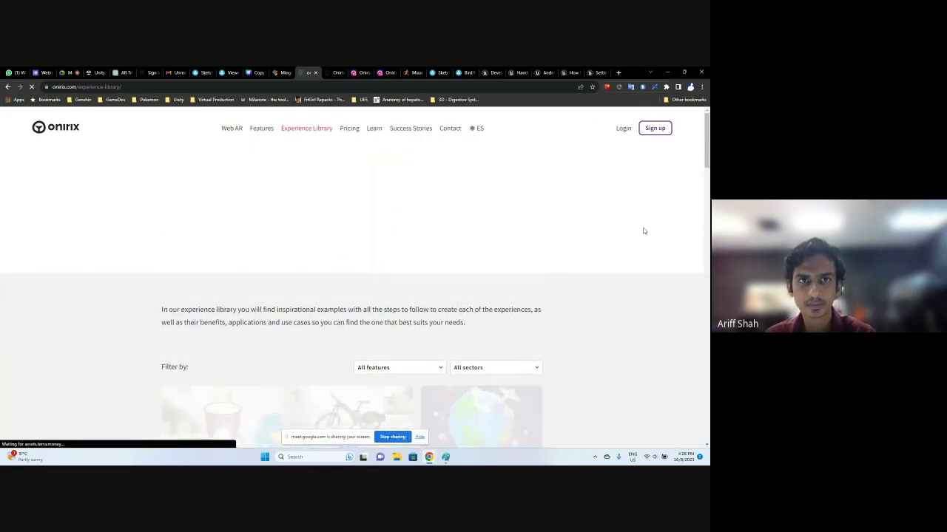
scroll(642, 232, "down", 1)
scroll(642, 234, "down", 3)
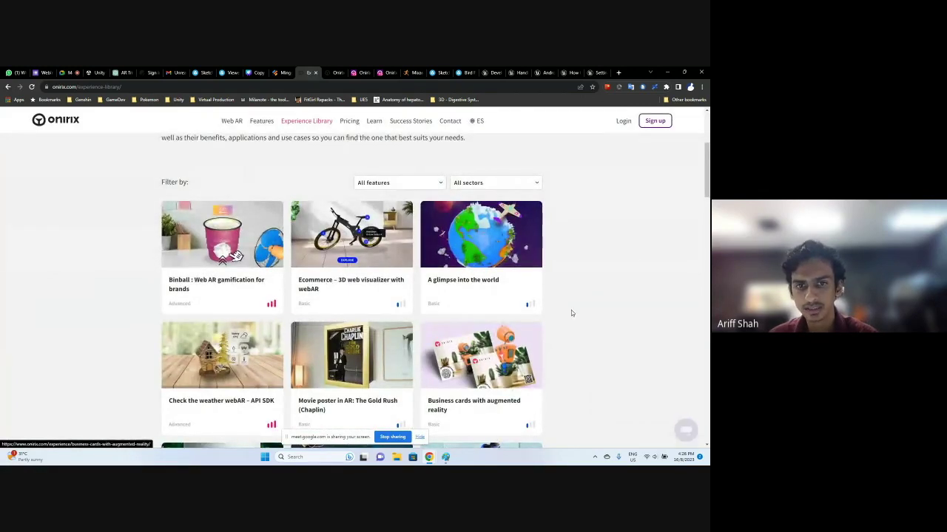
scroll(631, 255, "up", 3)
scroll(632, 259, "up", 1)
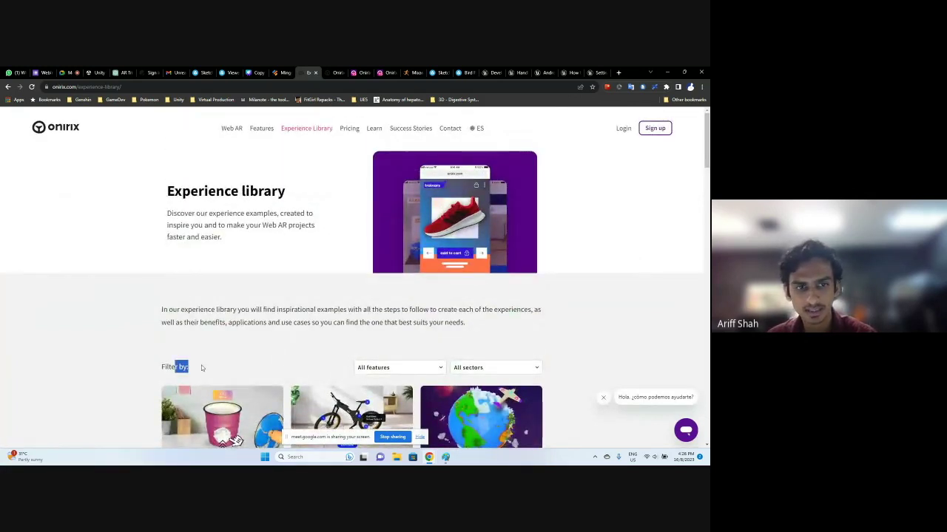
Filter the Experience Library examples by the Gamification sector
left_click(470, 372)
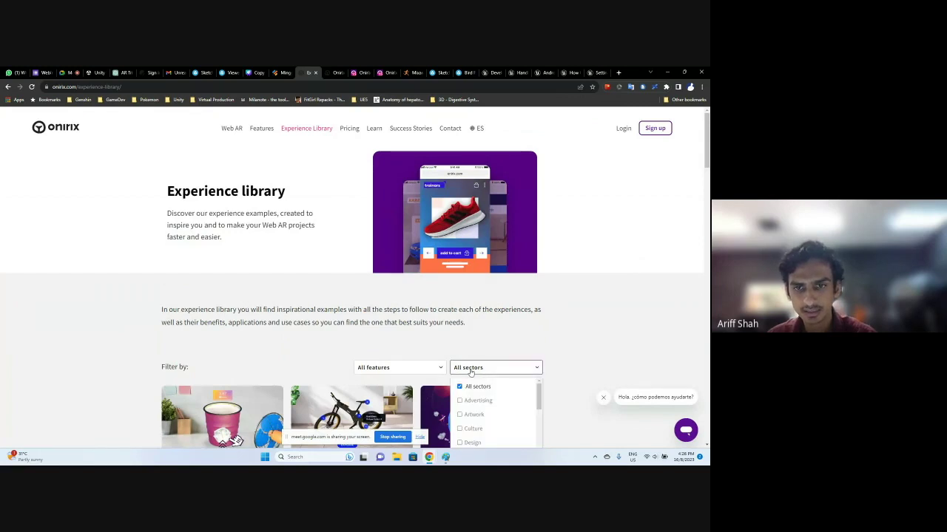
left_click(475, 366)
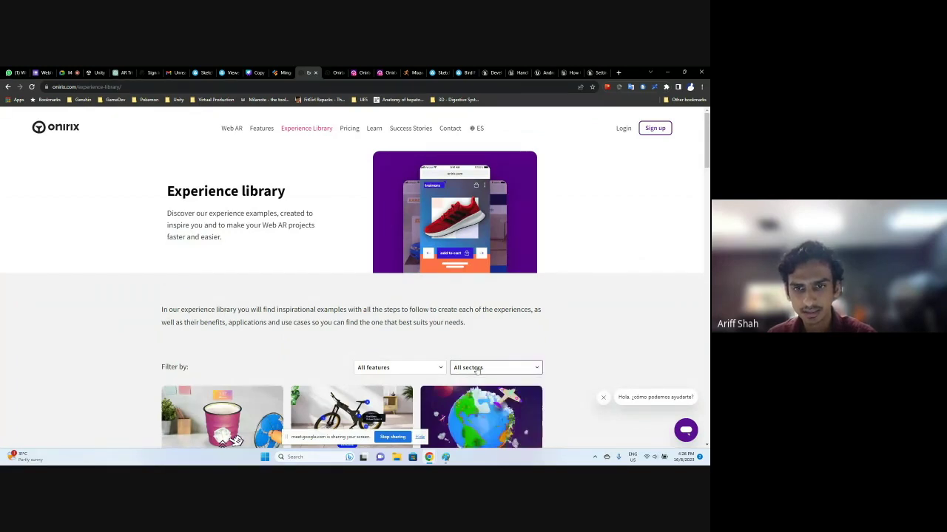
left_click(478, 366)
scroll(485, 410, "down", 2)
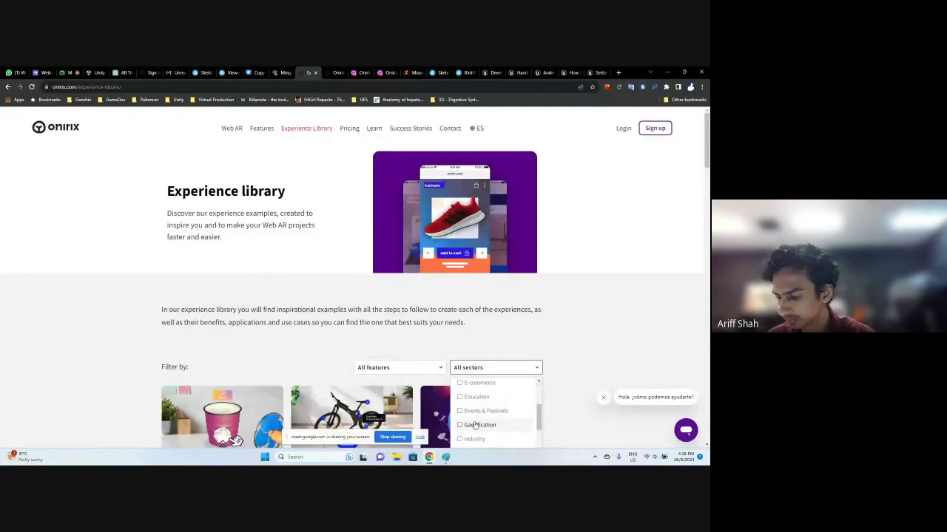
left_click(475, 425)
left_click(582, 303)
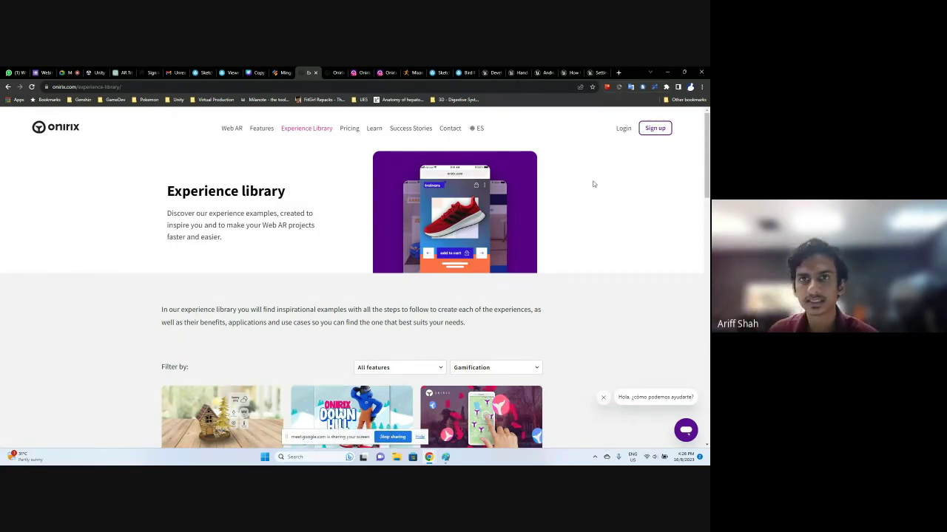
Switch back to the Onirix Studio scene, delete the Car element, and select the flying bird
left_click(361, 72)
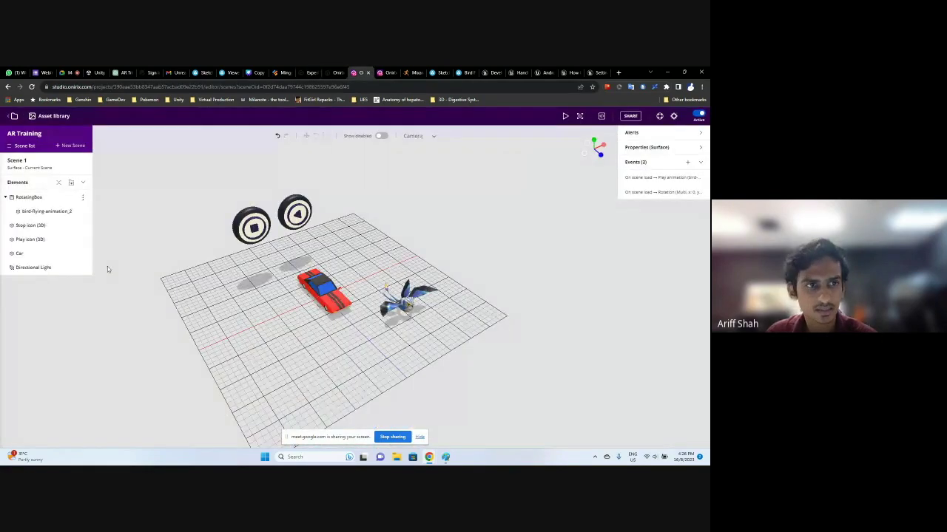
left_click(22, 253)
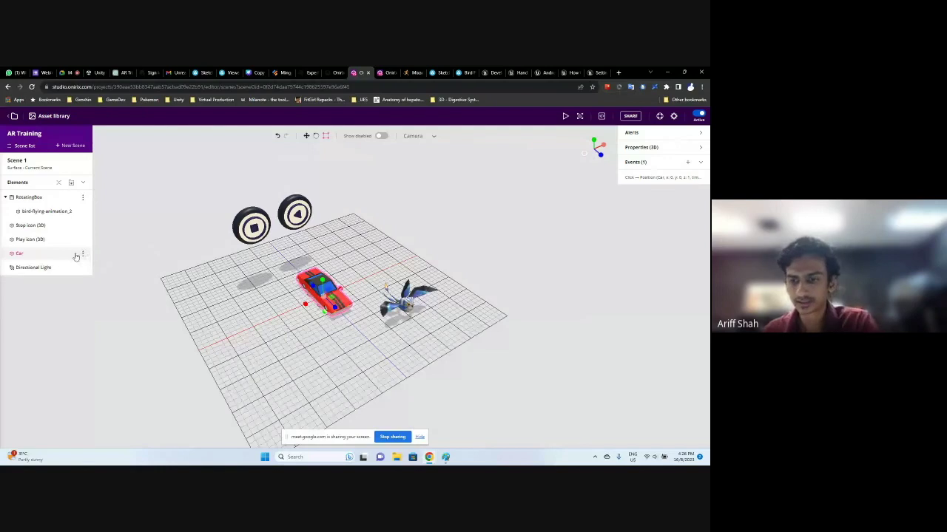
key("Delete")
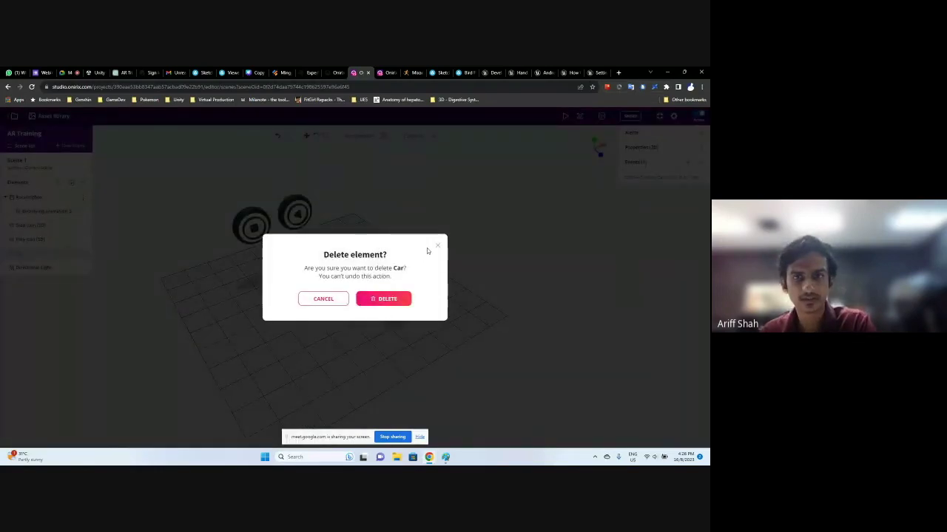
left_click(429, 248)
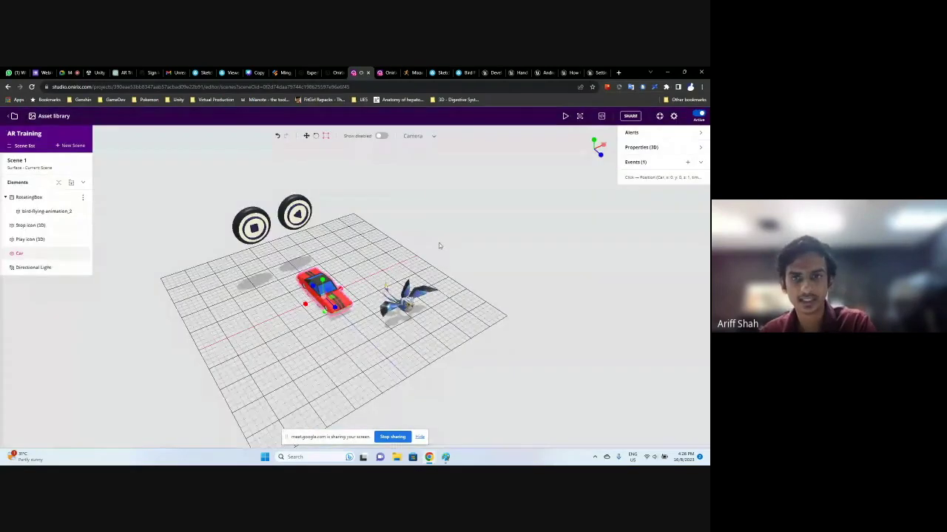
left_click(83, 254)
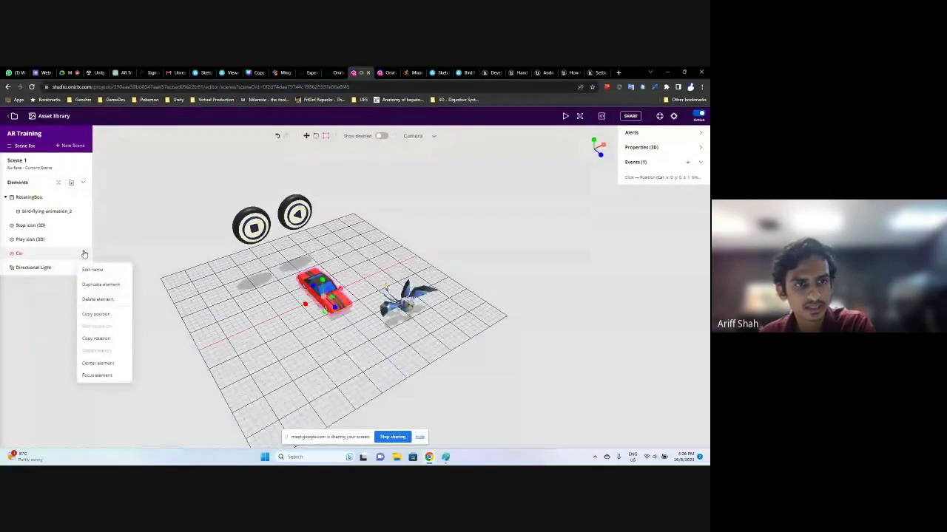
left_click(95, 300)
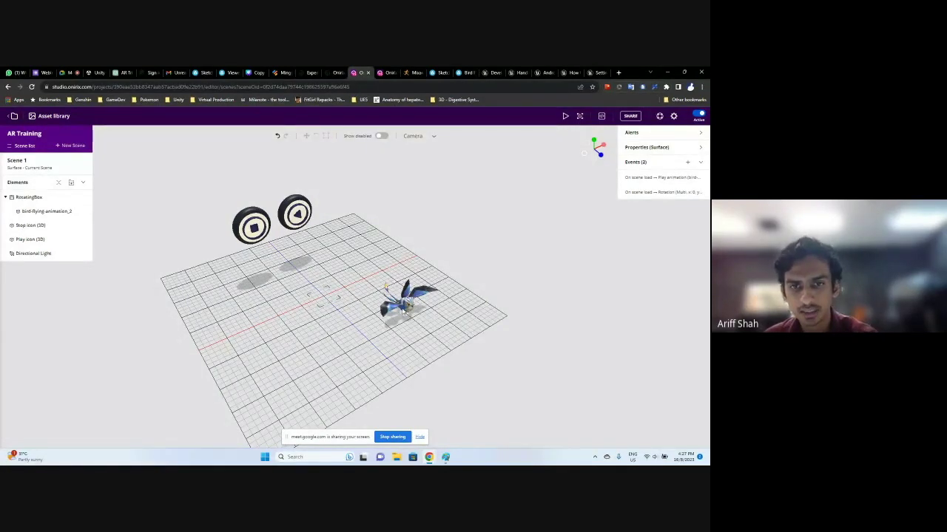
left_click(403, 299)
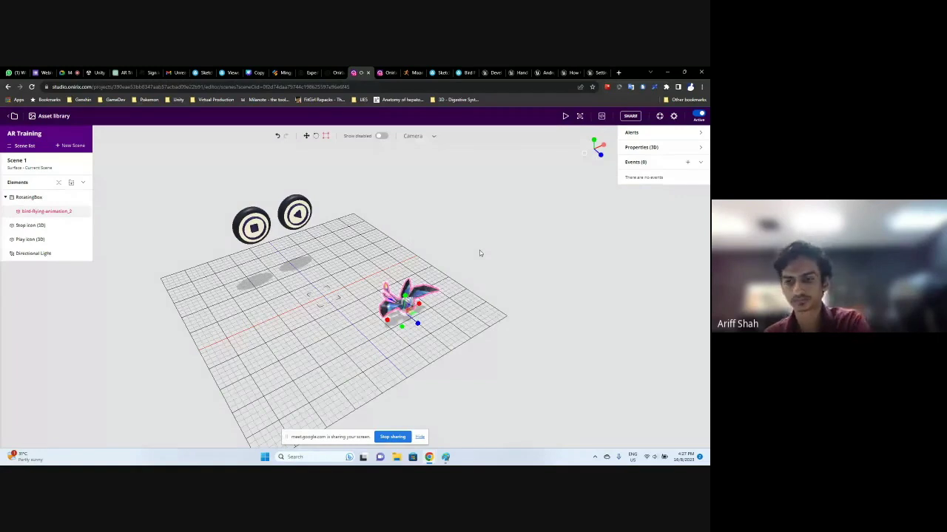
left_click(449, 250)
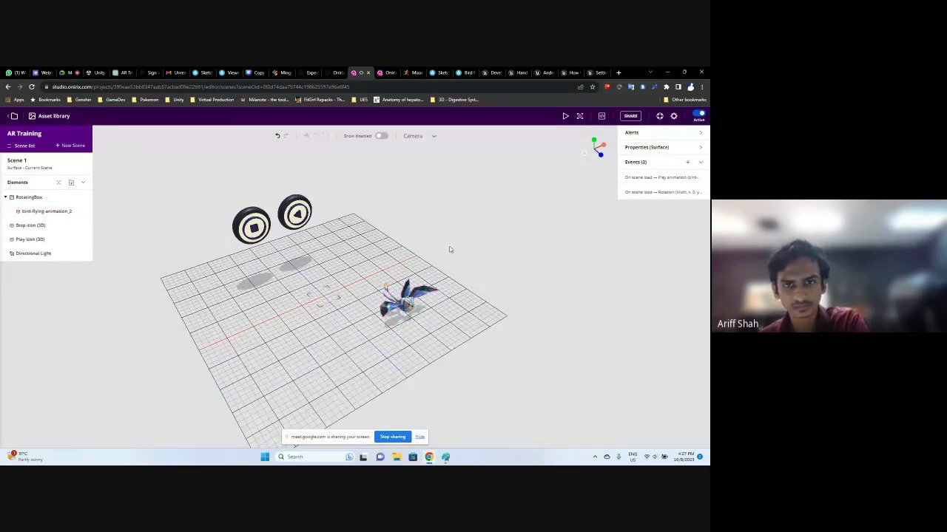
left_click(30, 197)
left_click(46, 211)
left_click(46, 198)
left_click(82, 200)
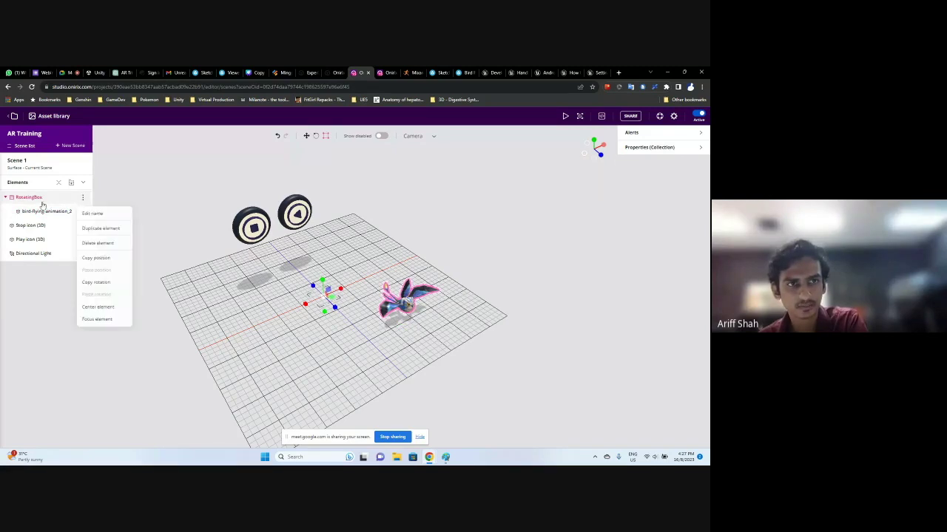
left_click(83, 199)
left_click(84, 200)
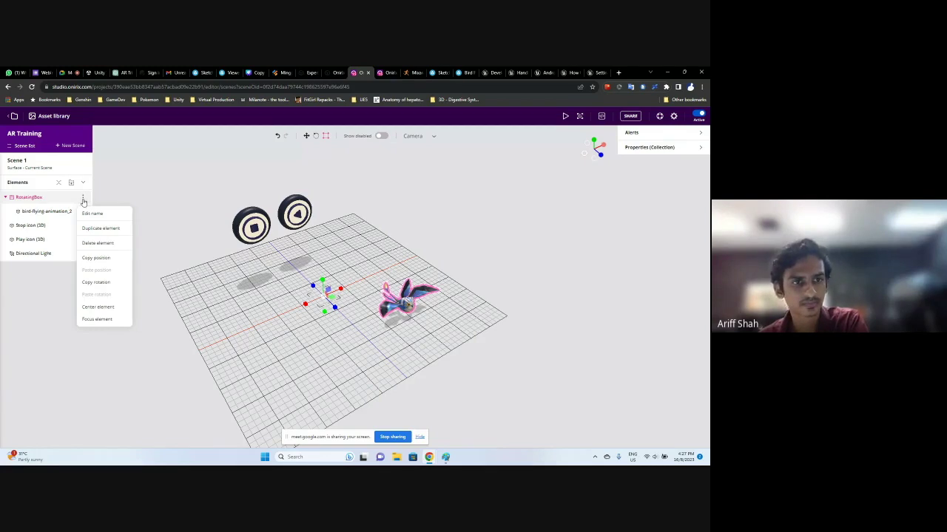
left_click(68, 212)
left_click(83, 213)
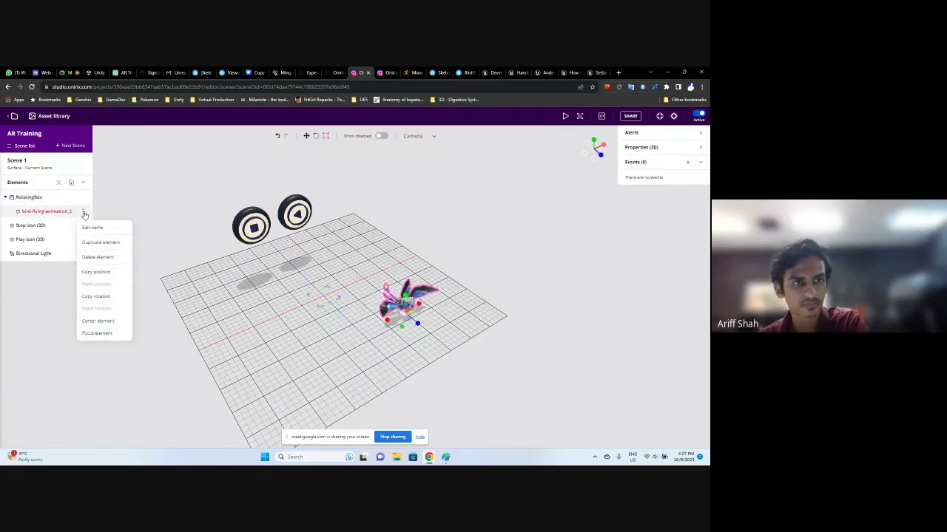
left_click(84, 214)
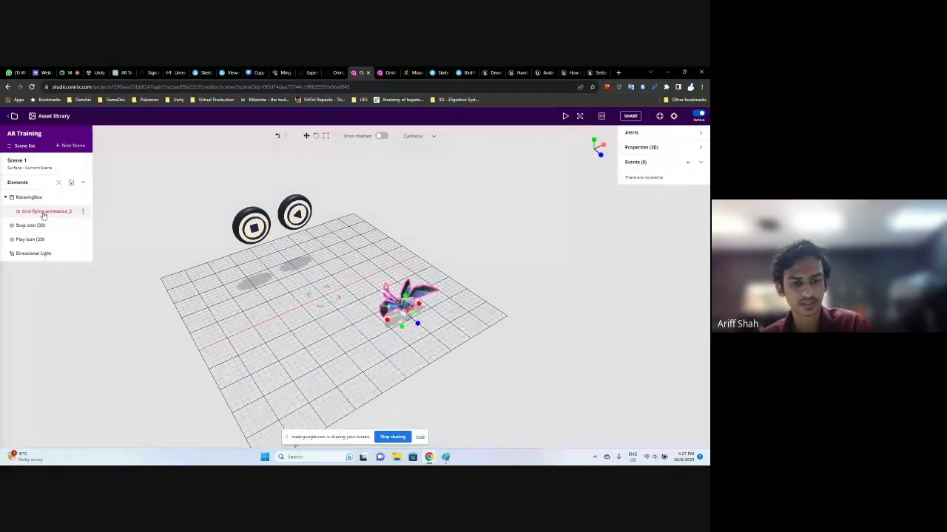
Duplicate the bird-flying-animation_2 element inside RotatingBox and delete the copy
key("ctrl+d")
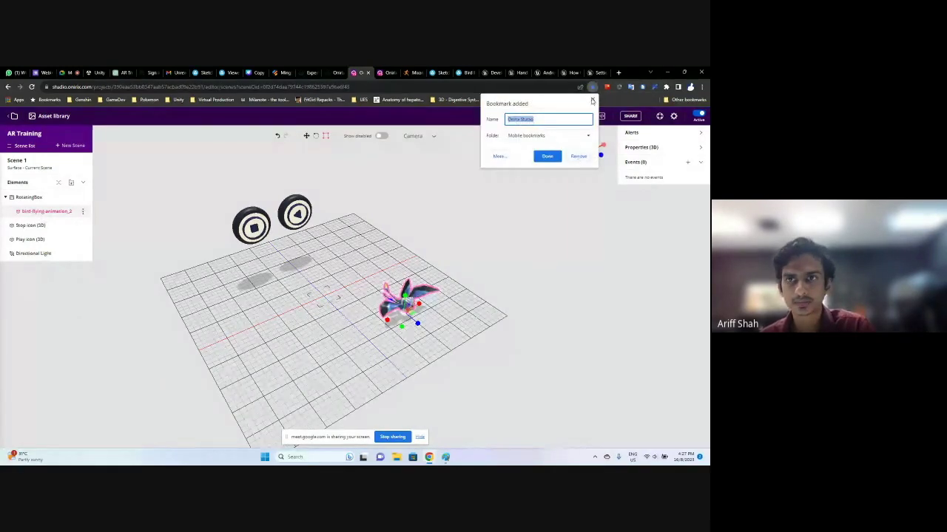
left_click(592, 100)
left_click(82, 183)
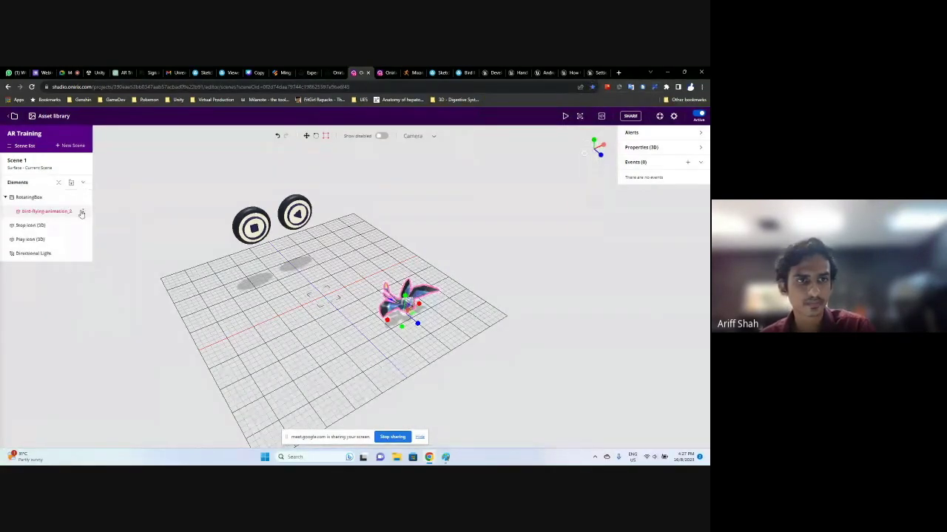
left_click(83, 214)
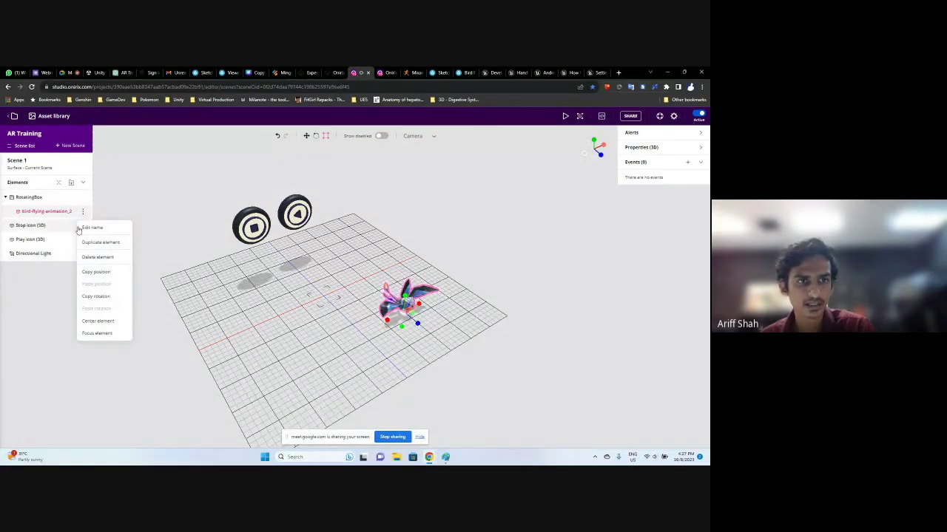
left_click(38, 220)
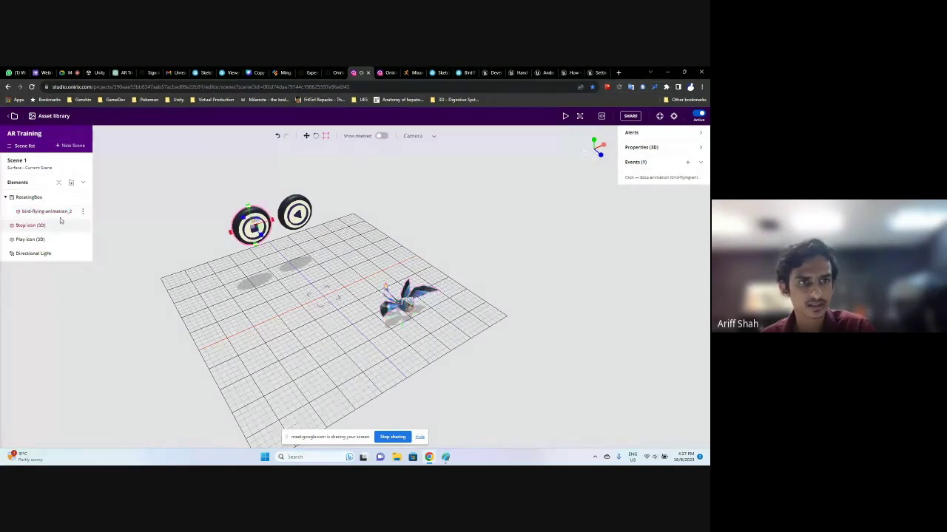
left_click(83, 225)
left_click(83, 213)
left_click(83, 212)
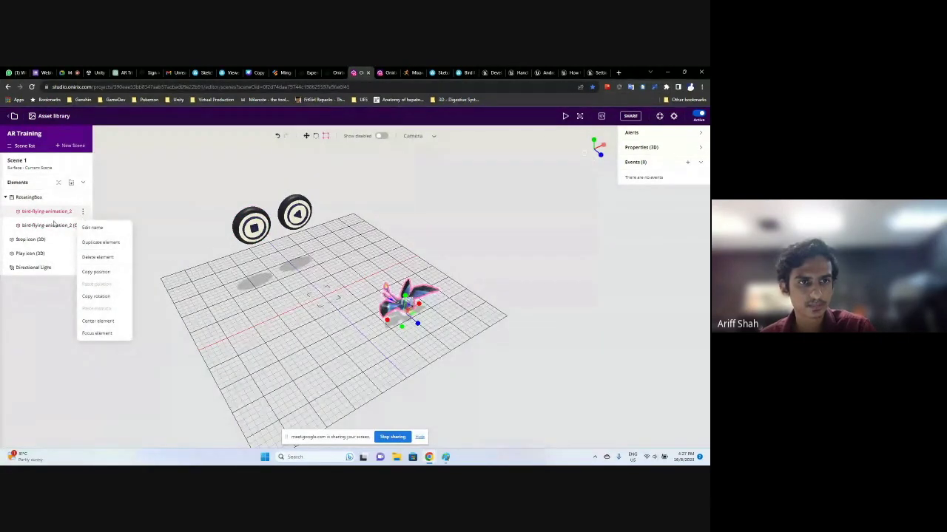
left_click(92, 244)
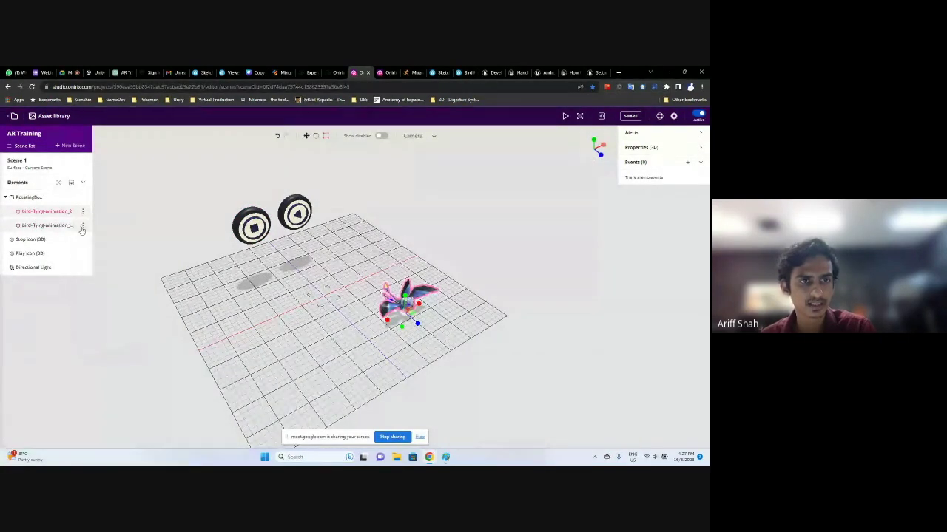
left_click(83, 227)
left_click(94, 271)
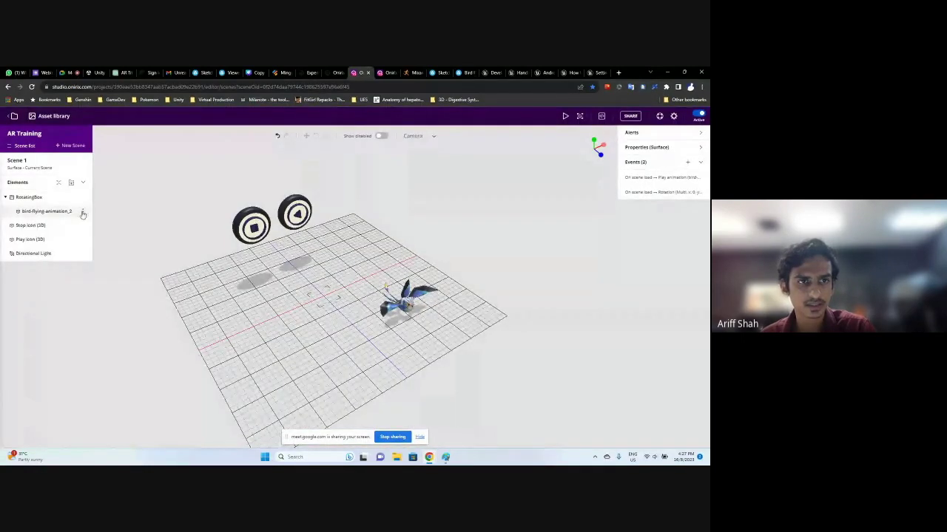
Duplicate the flying bird inside RotatingBox and move the copy across the grid, away from the original bird
left_click(84, 213)
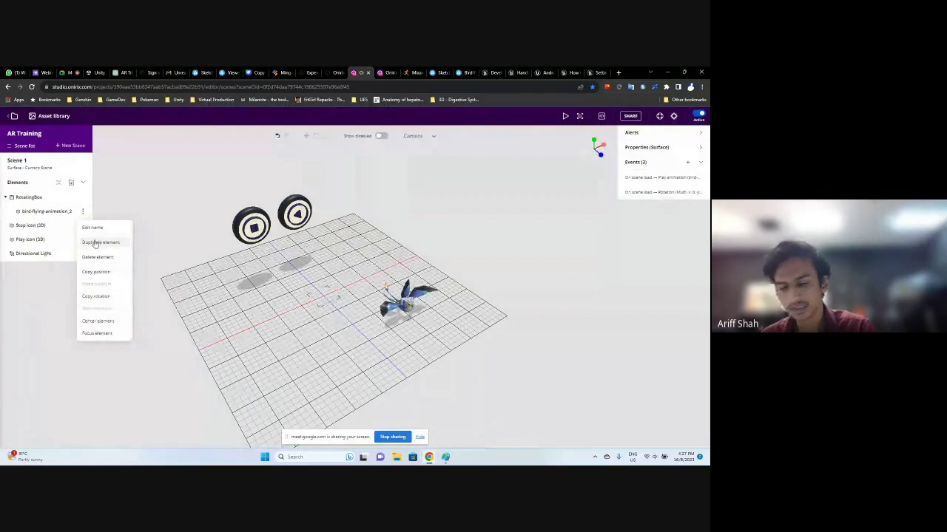
left_click(95, 244)
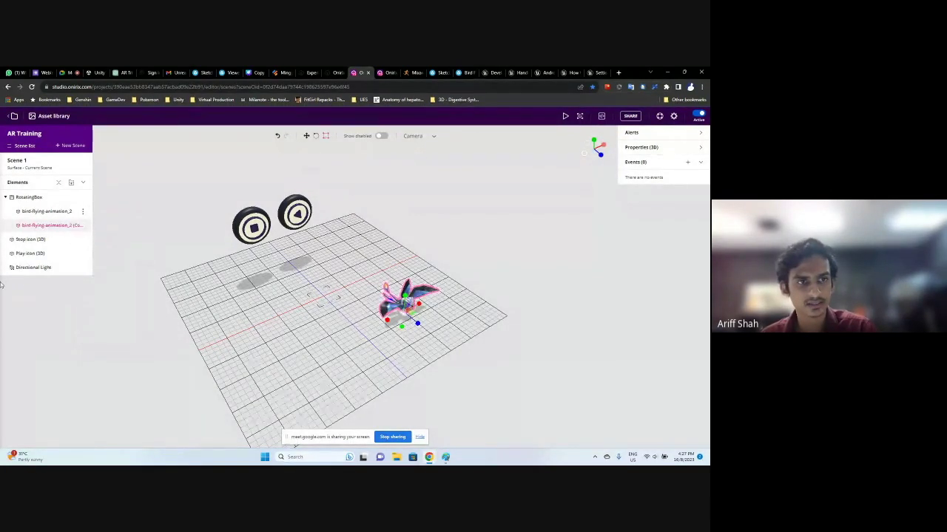
left_click(305, 138)
left_click_drag(419, 317, 338, 354)
left_click(539, 196)
left_click(325, 338)
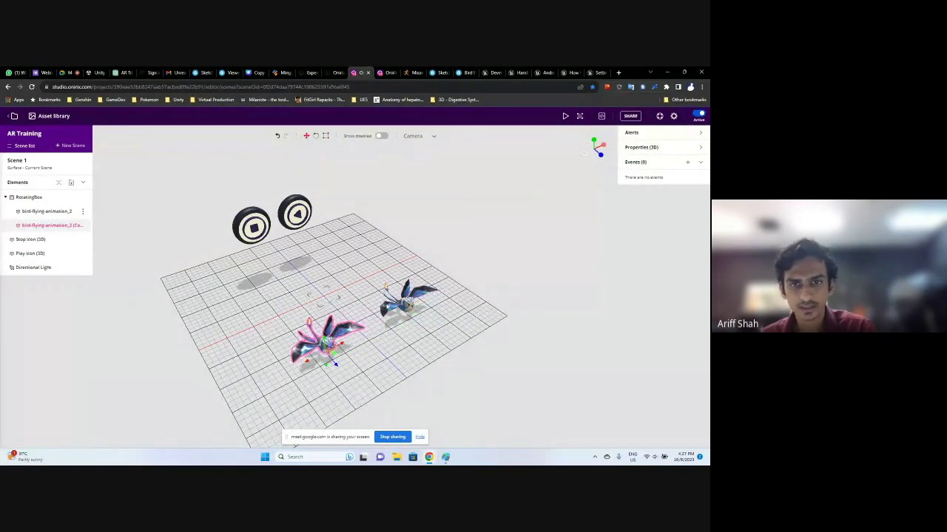
Delete the original bird-flying-animation_2 element from RotatingBox, keeping the moved copy
left_click(393, 322)
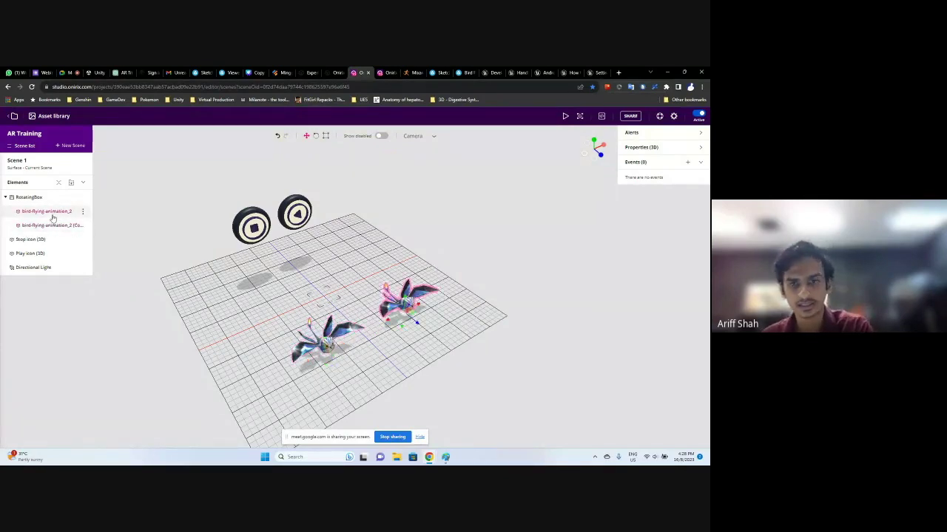
key("Delete")
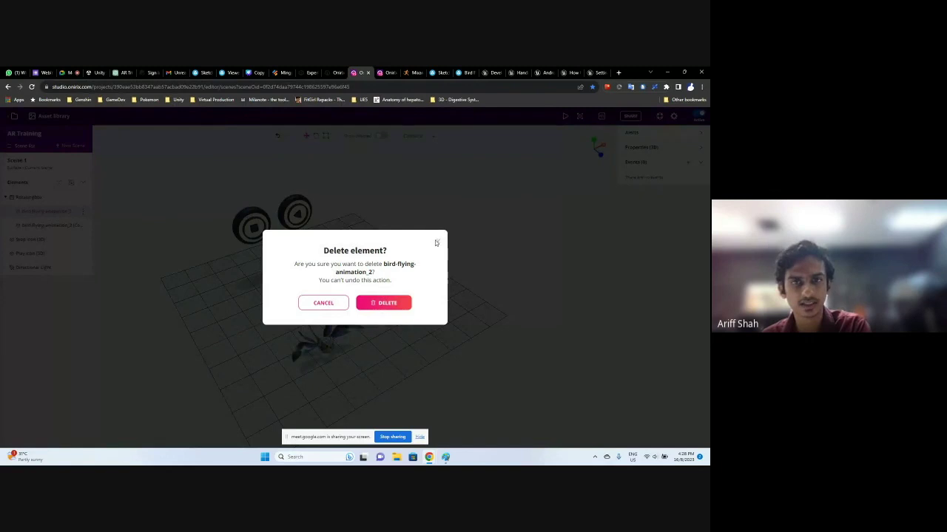
left_click(436, 243)
left_click(83, 211)
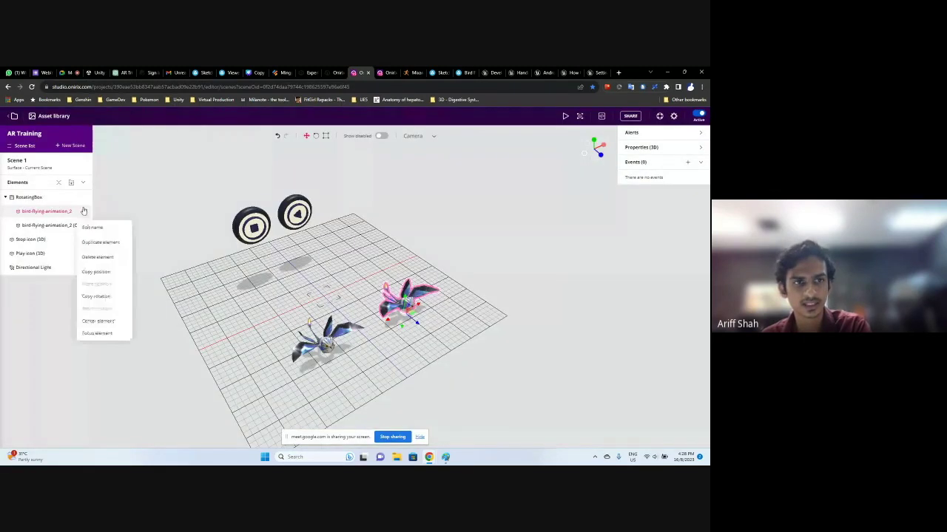
left_click(94, 263)
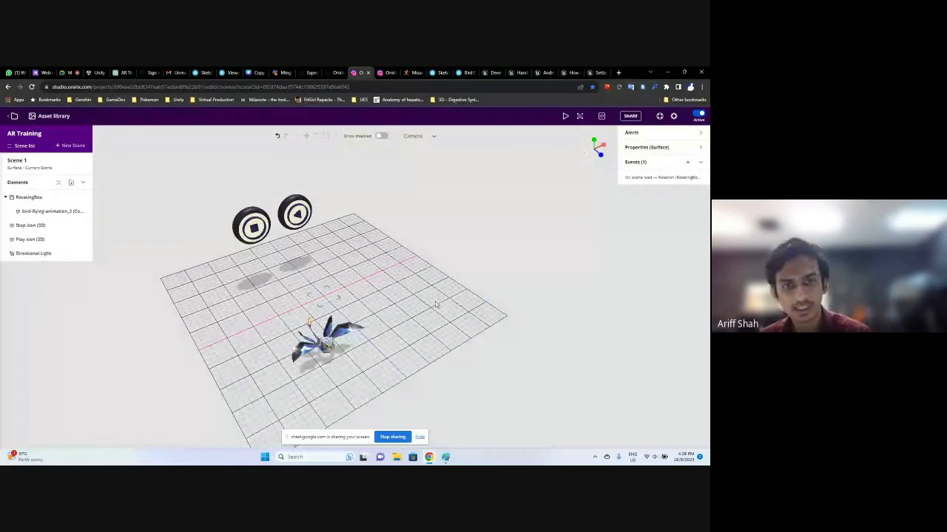
Place another flying bird from My Assets in the asset library into the scene and delete it again
left_click(43, 116)
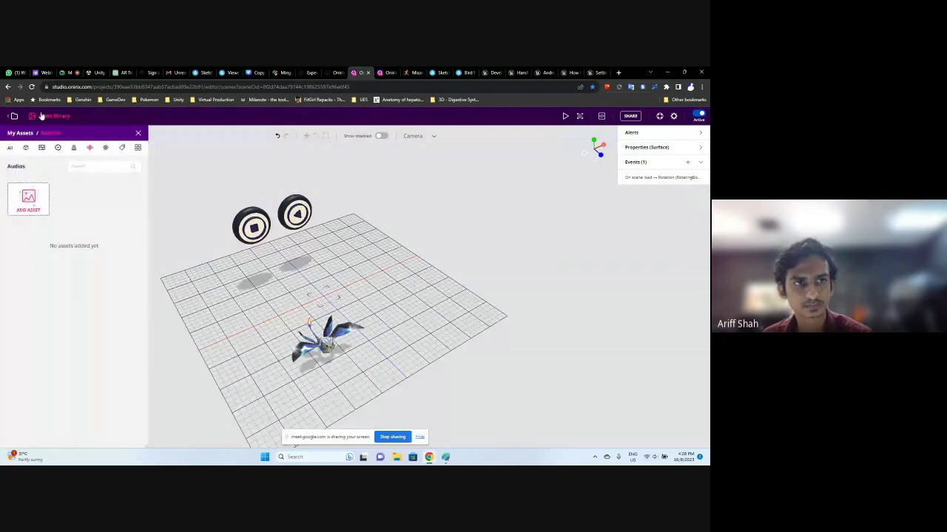
left_click(9, 147)
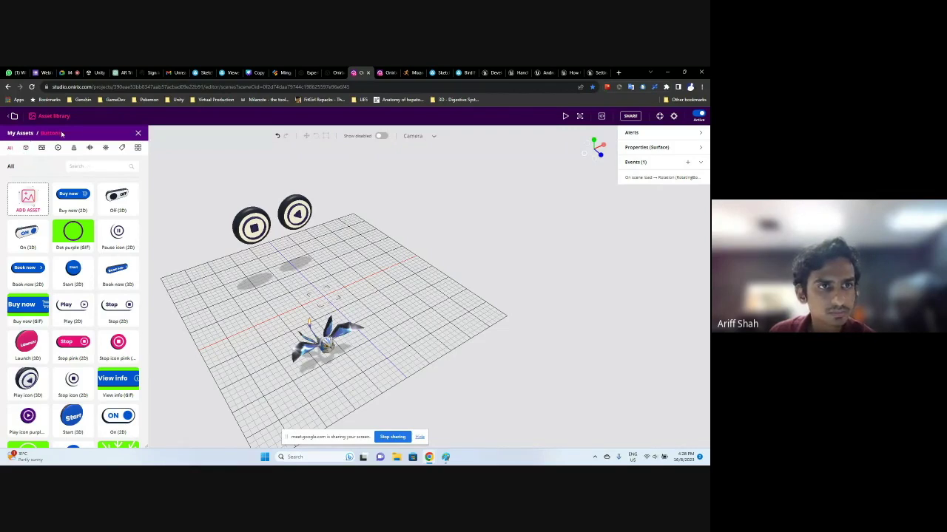
left_click(12, 134)
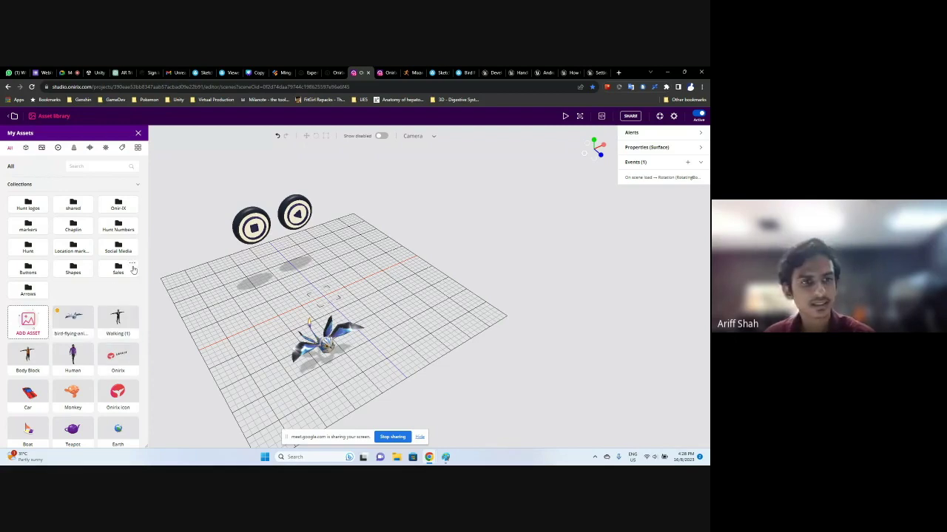
left_click_drag(73, 319, 375, 273)
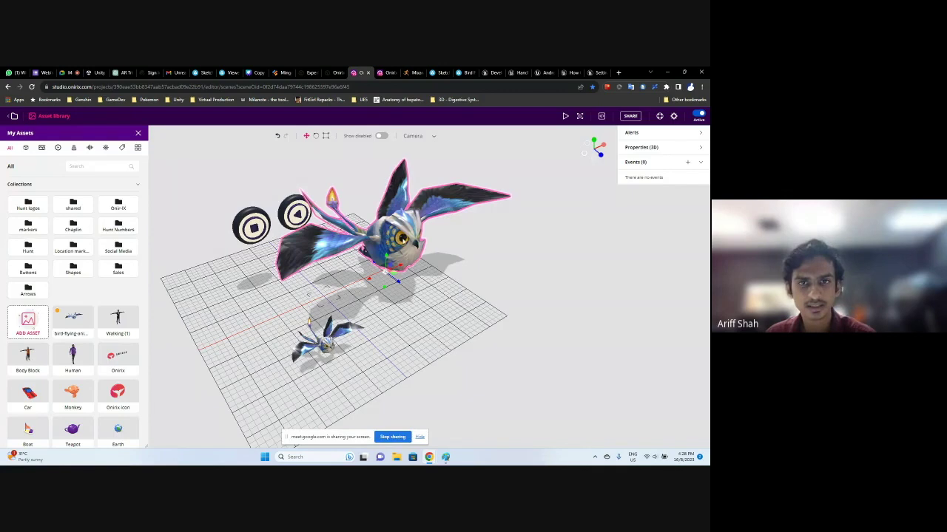
key("Delete")
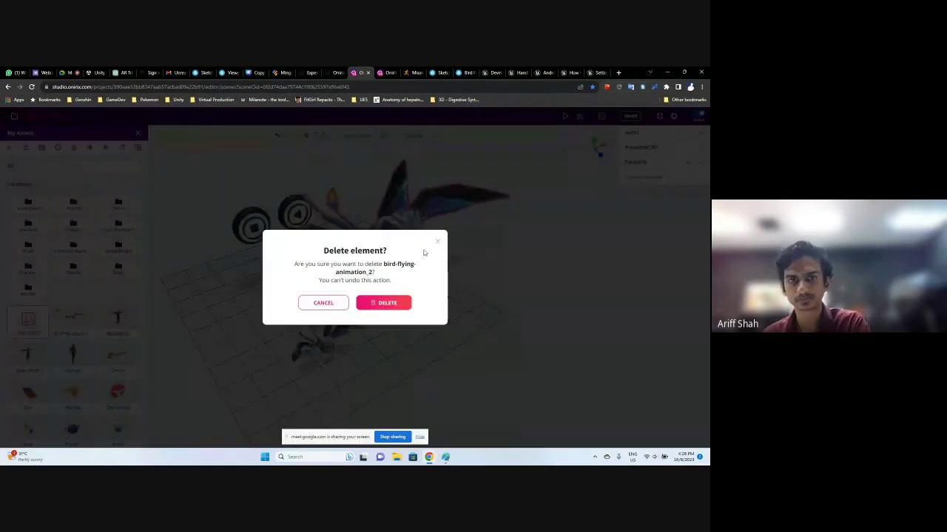
left_click(377, 304)
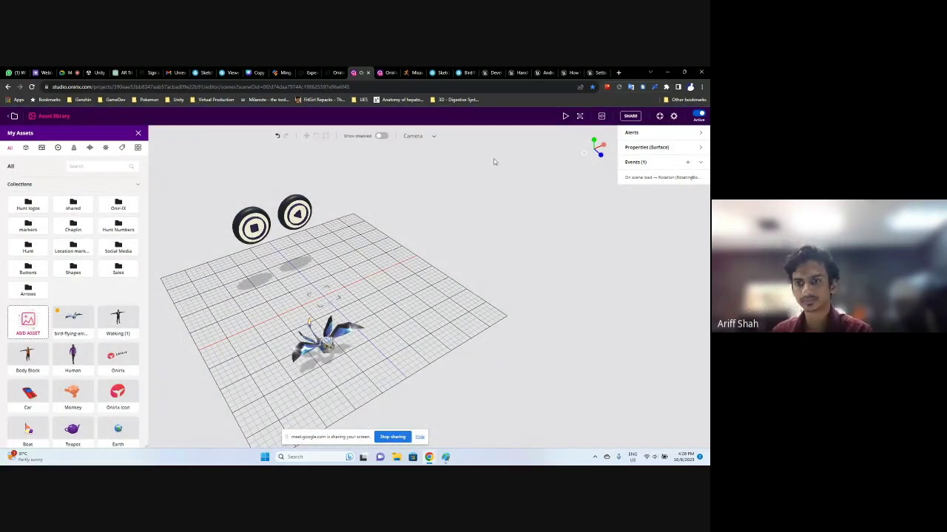
Switch from the scene editor back to the Experience Library page on the Onirix website
left_click(387, 72)
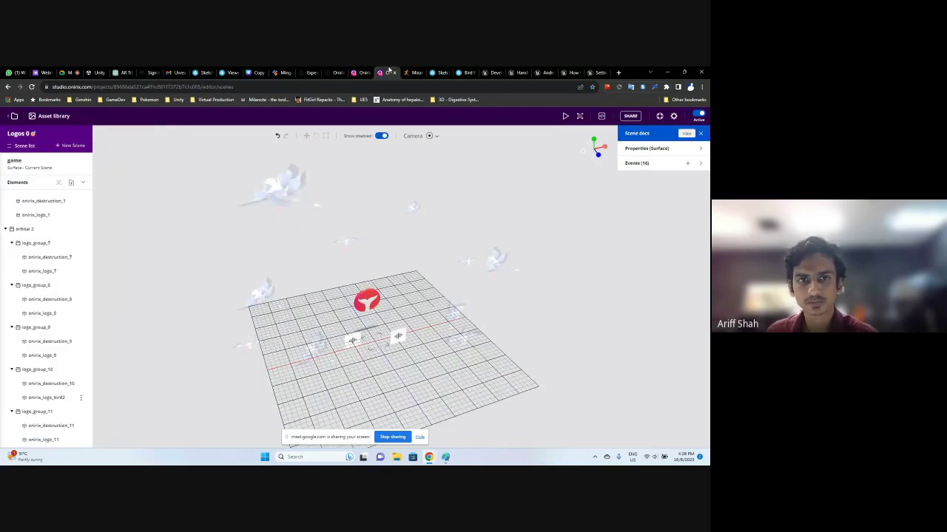
left_click(361, 71)
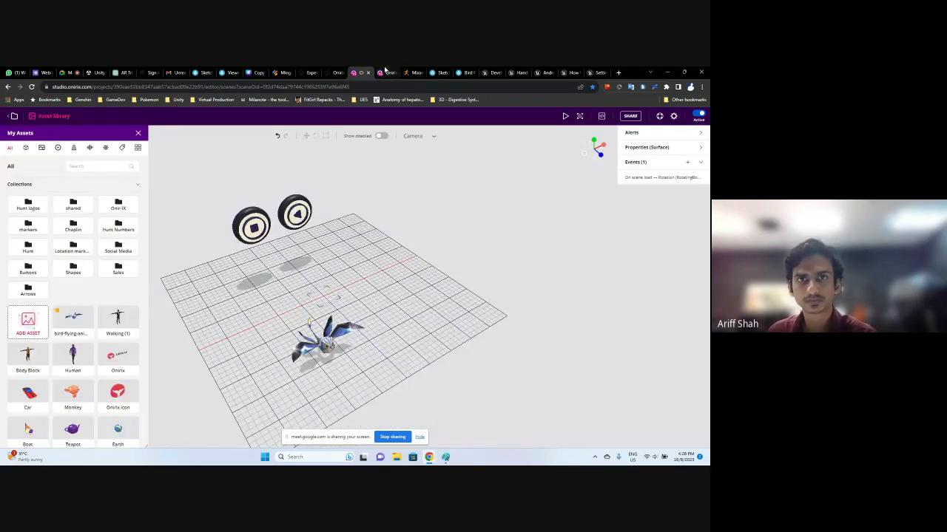
left_click(327, 72)
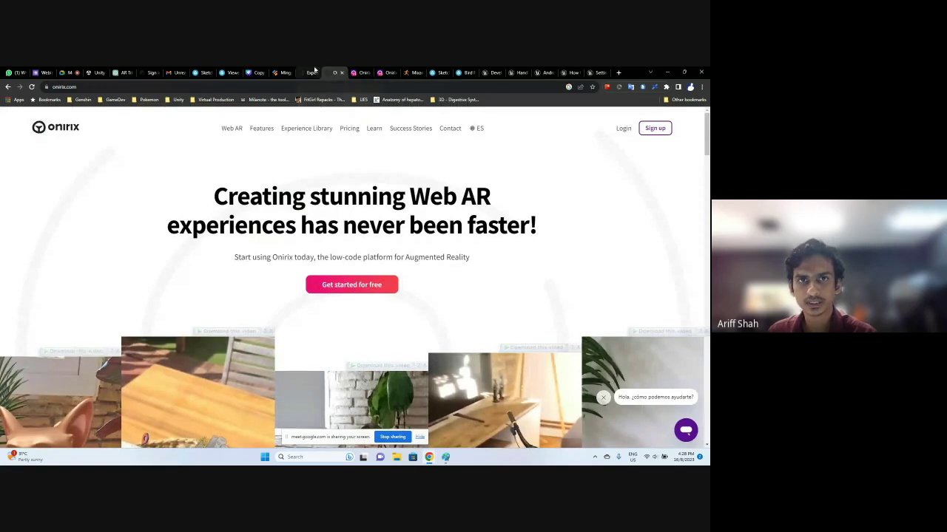
left_click(310, 128)
scroll(468, 300, "down", 3)
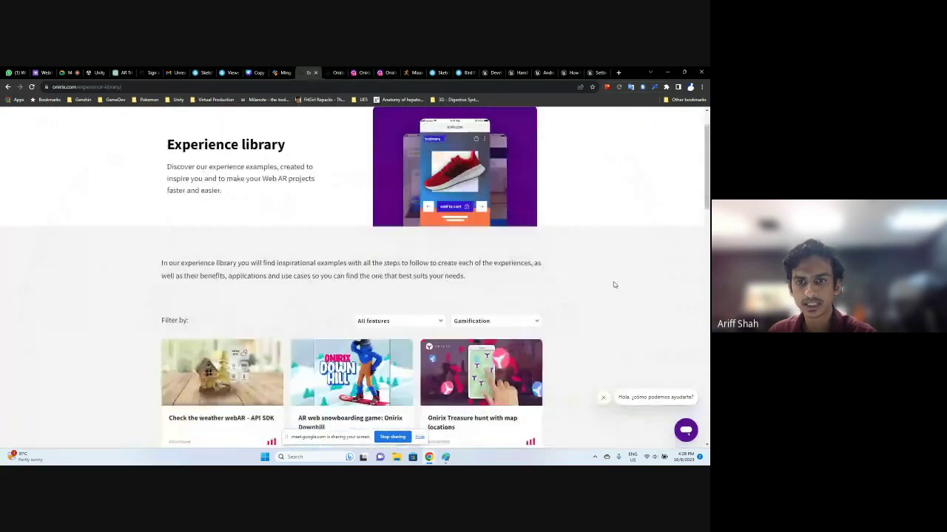
Reset the Experience Library filter to all sectors and filter the examples by Gamification again
left_click(510, 256)
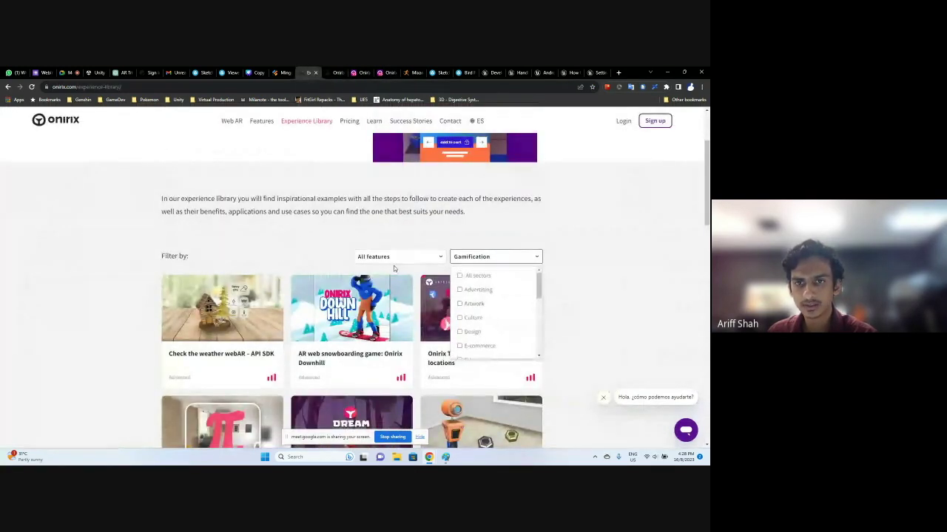
scroll(479, 314, "up", 3)
left_click(483, 386)
left_click(480, 367)
scroll(485, 421, "down", 3)
scroll(613, 356, "down", 2)
scroll(500, 334, "up", 3)
scroll(489, 311, "down", 1)
left_click(480, 305)
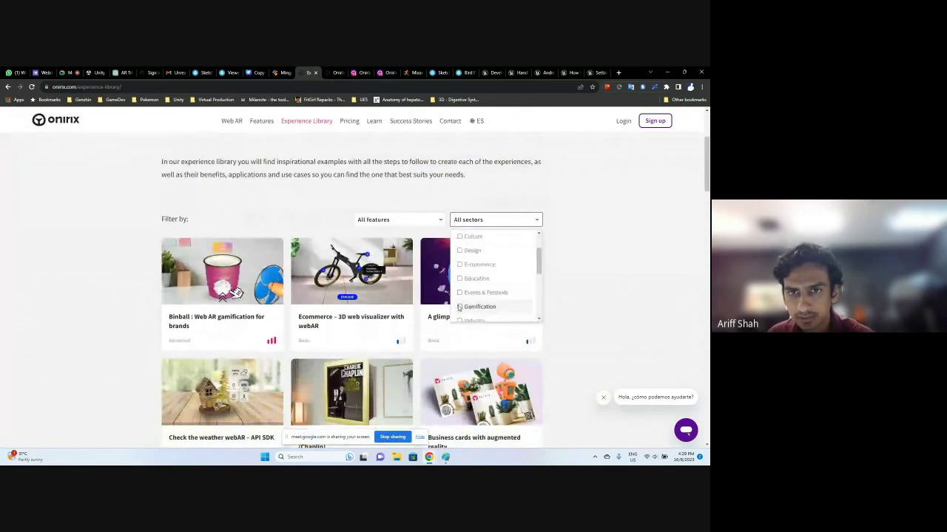
left_click(631, 256)
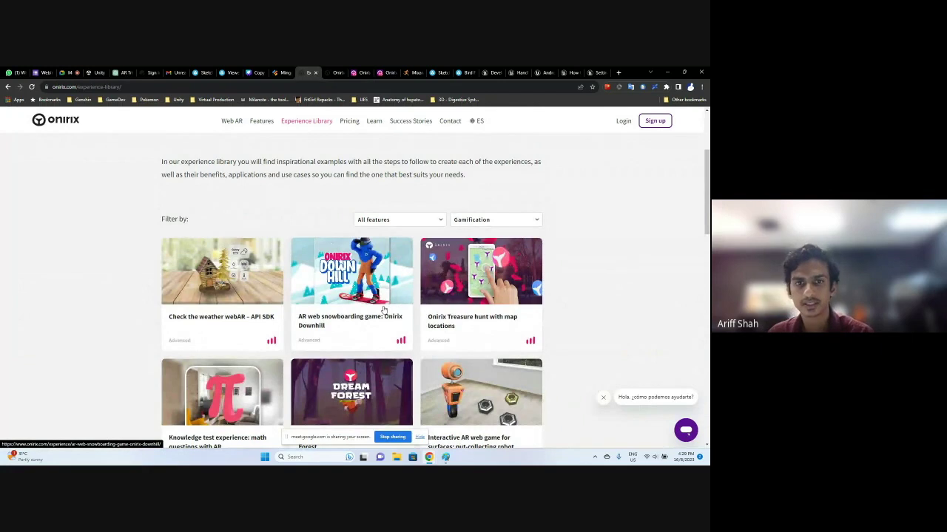
Open the example "AR games: hunt and destroy all elements in time limit" in a new browser tab
scroll(368, 302, "down", 2)
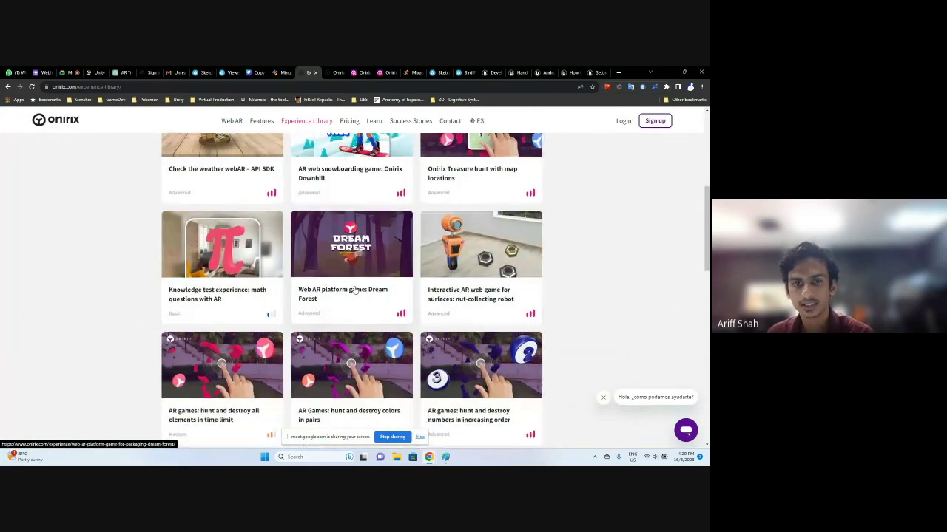
scroll(193, 380, "down", 1)
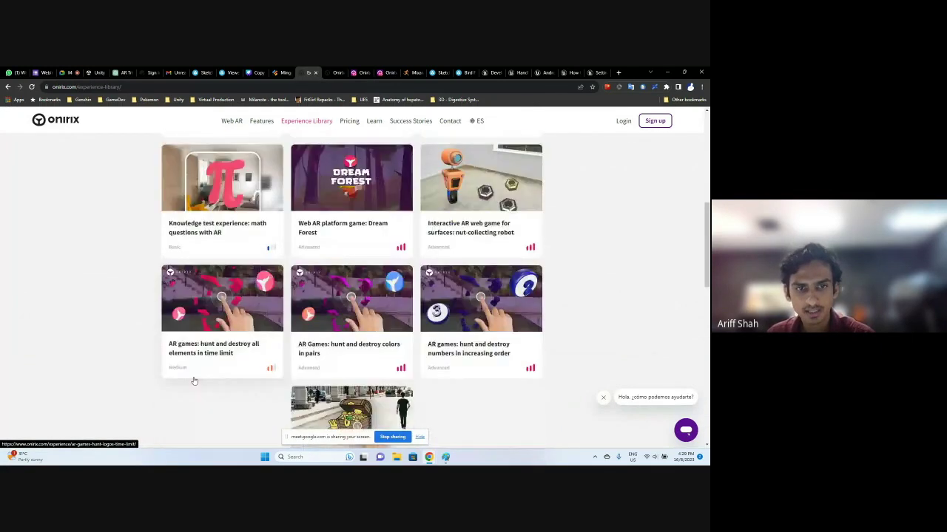
middle_click(231, 311)
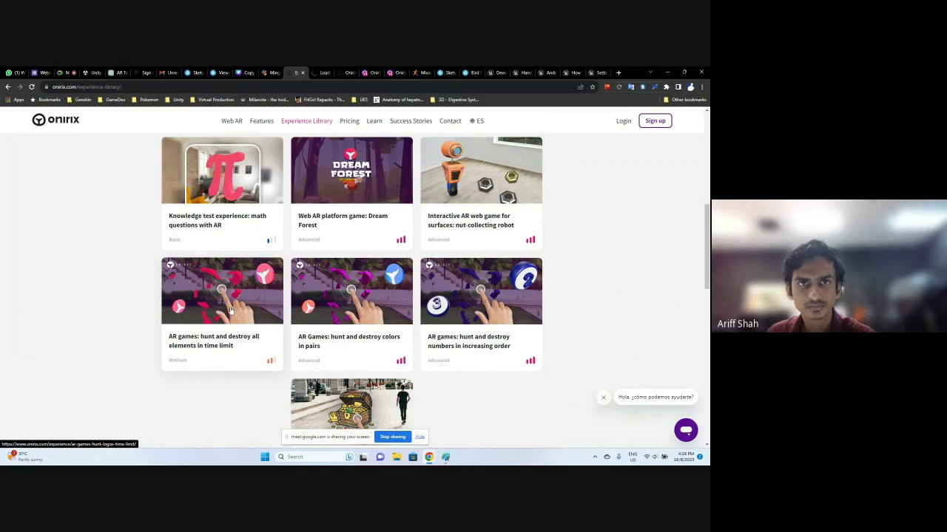
Try to add the "AR games: hunt and destroy all elements in time limit" example to Studio
left_click(325, 73)
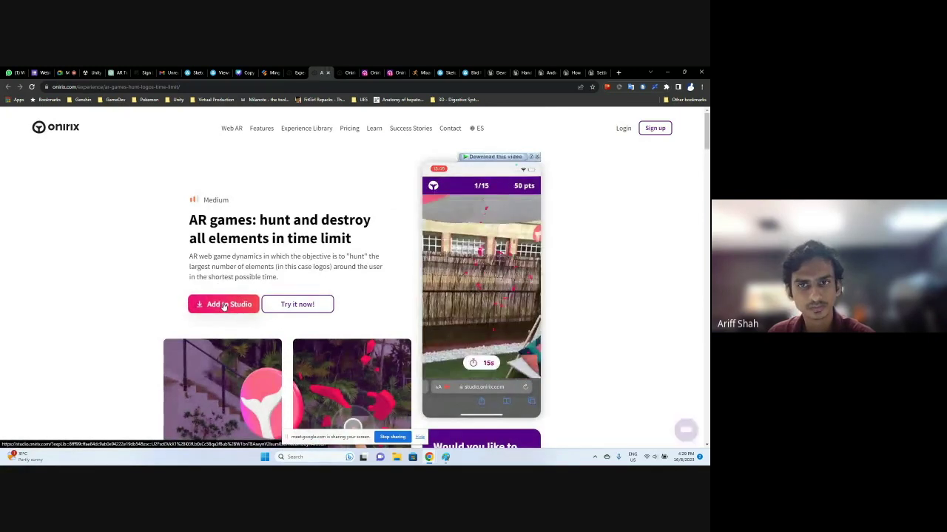
left_click(224, 304)
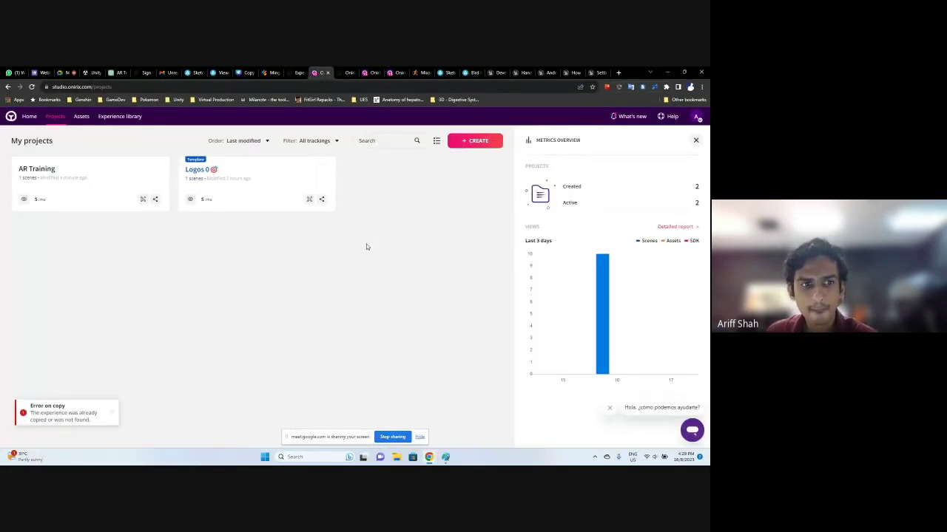
left_click(114, 417)
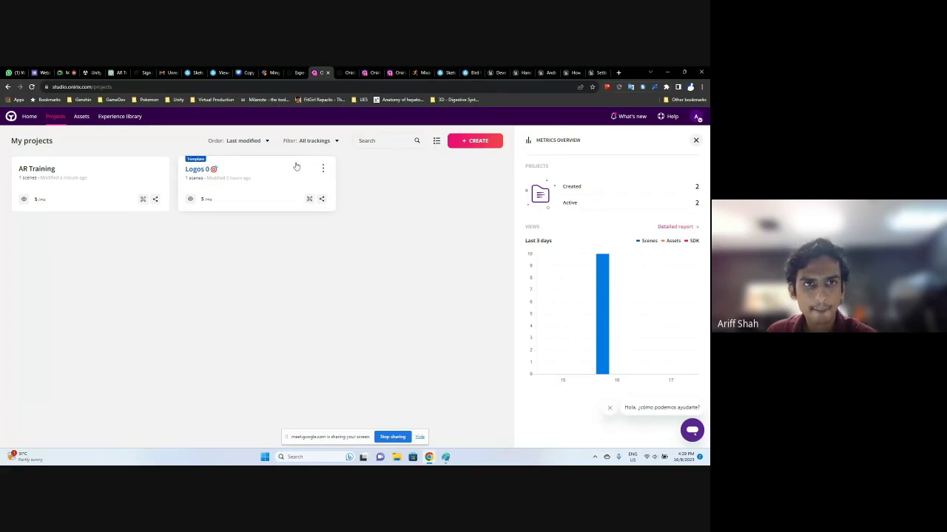
Delete the existing Logos 0 template project from My projects
left_click(321, 169)
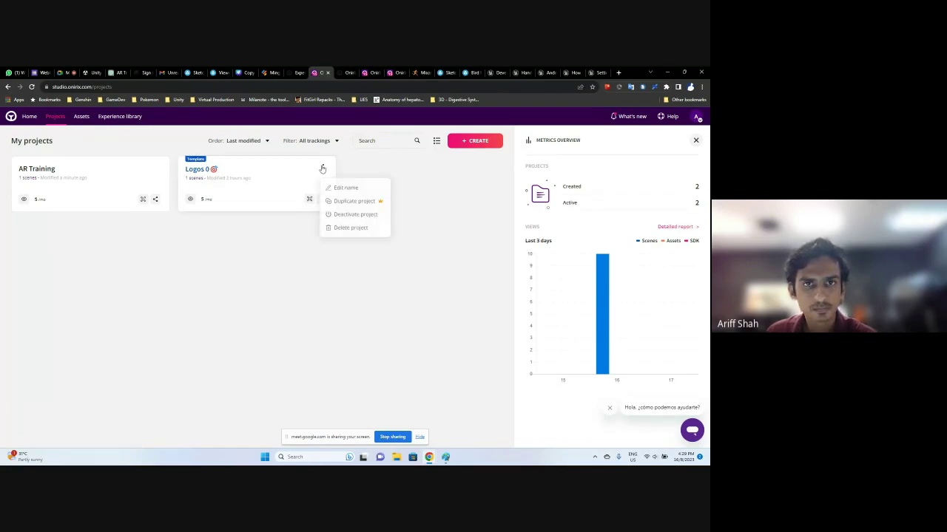
left_click(349, 227)
left_click(381, 298)
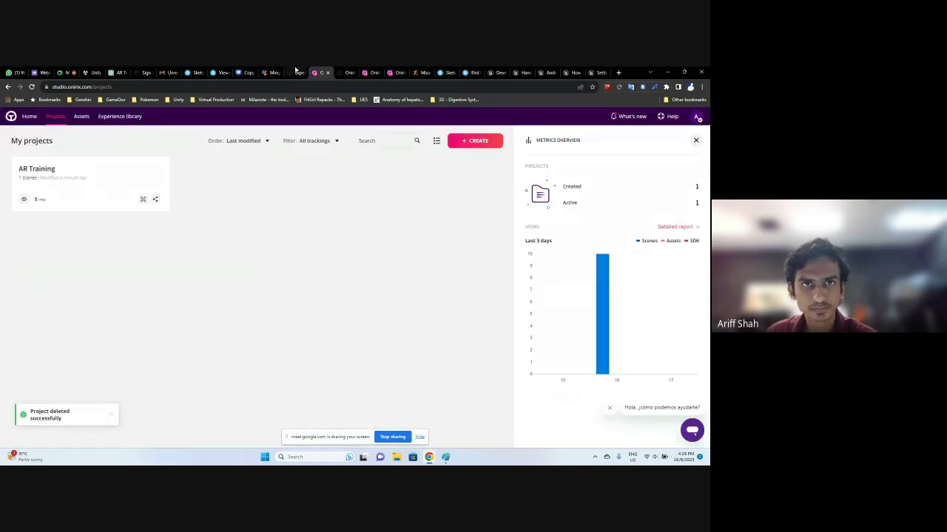
Return to the Experience Library, add the hunt-and-destroy-logos example to Studio again and open the Onirix Hunt: Logos project
left_click(296, 72)
left_click(233, 302)
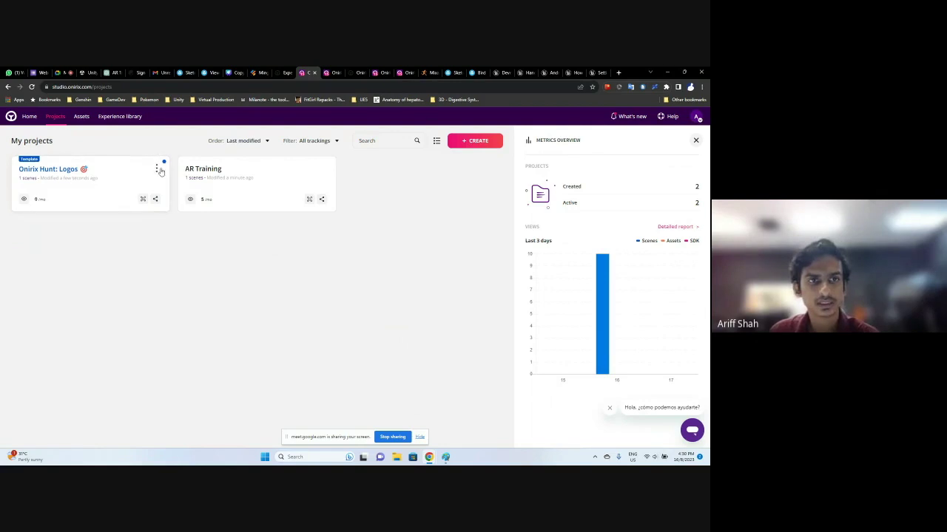
left_click(79, 193)
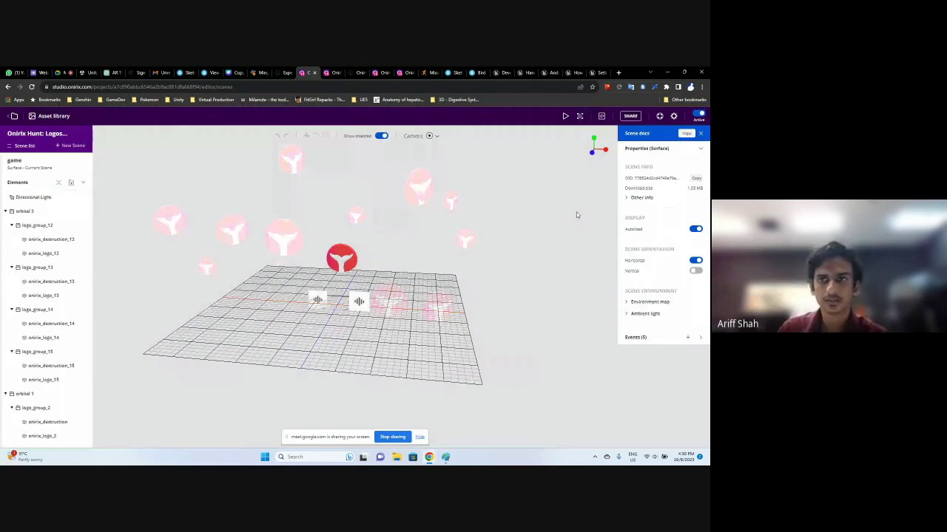
Preview the game scene in the 3D Viewer, advance to the second instruction card and close the preview
left_click_drag(437, 237, 386, 195)
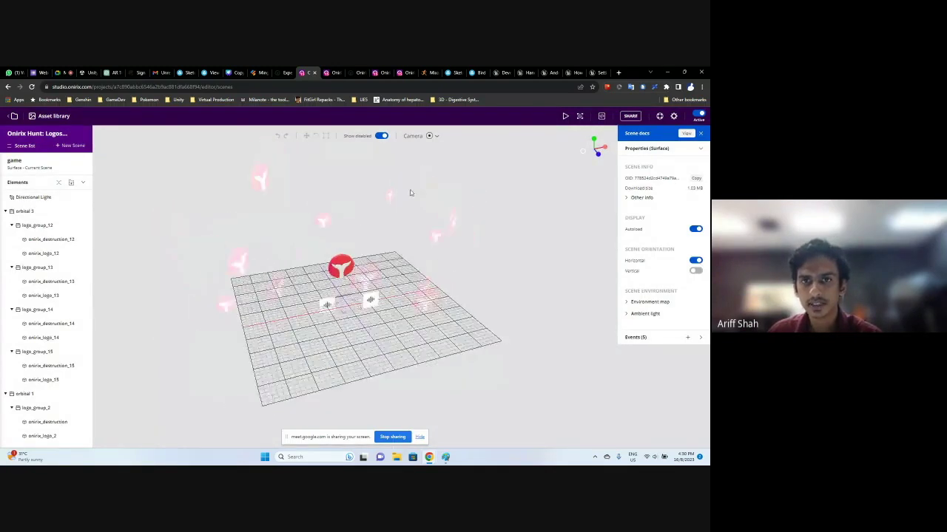
scroll(408, 193, "down", 2)
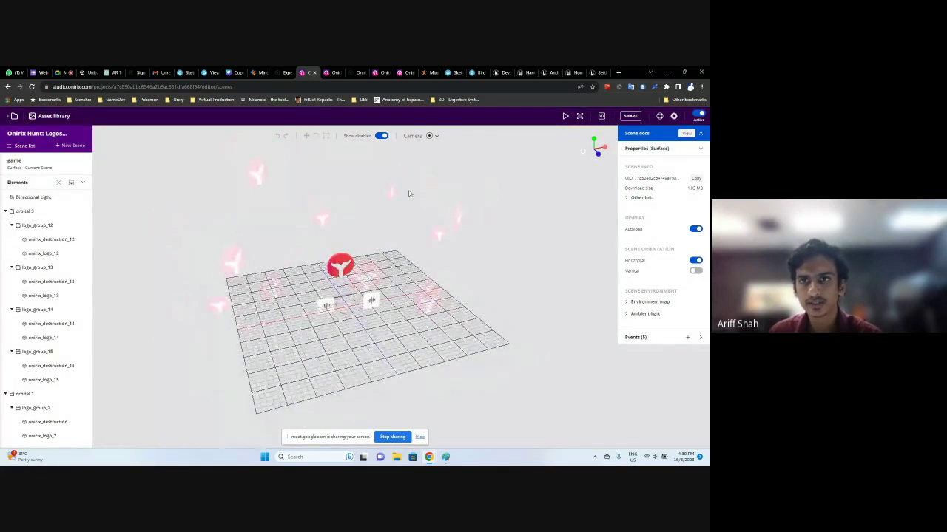
left_click(565, 117)
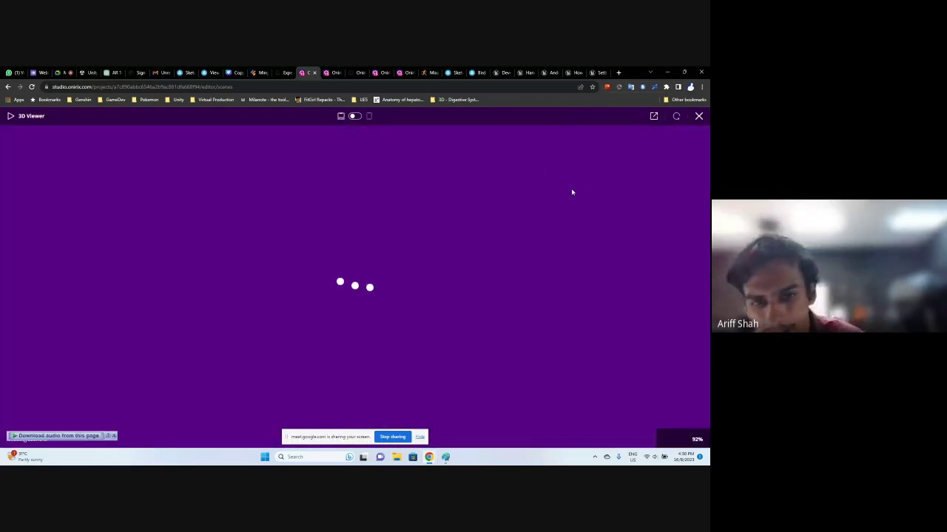
key("XF86AudioLowerVolume")
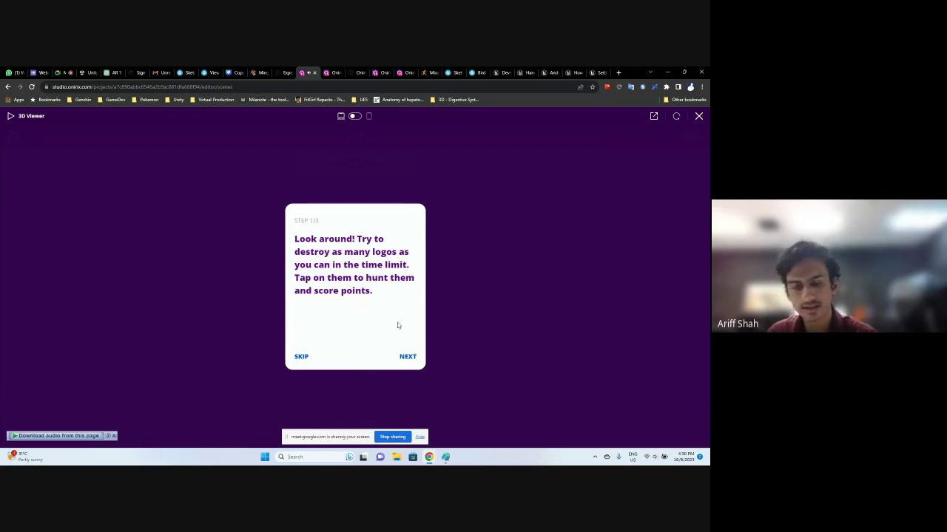
left_click(409, 358)
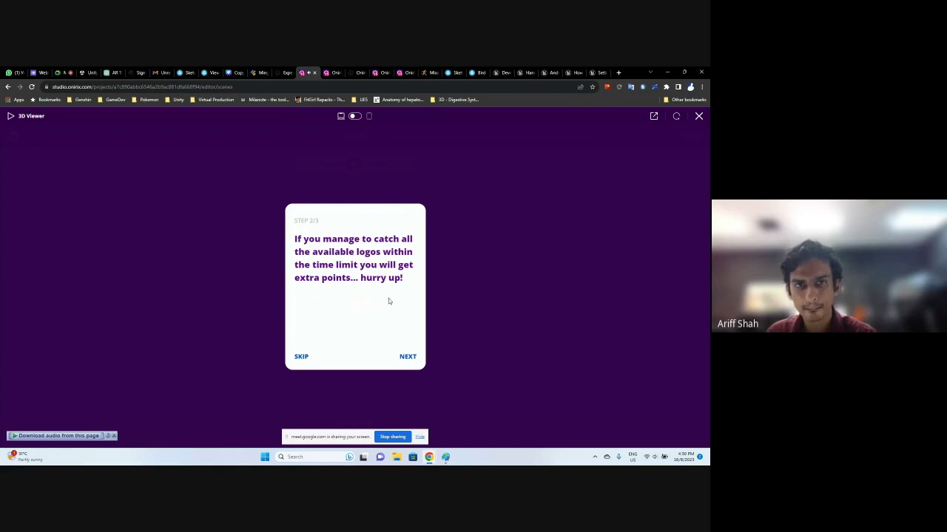
left_click(699, 117)
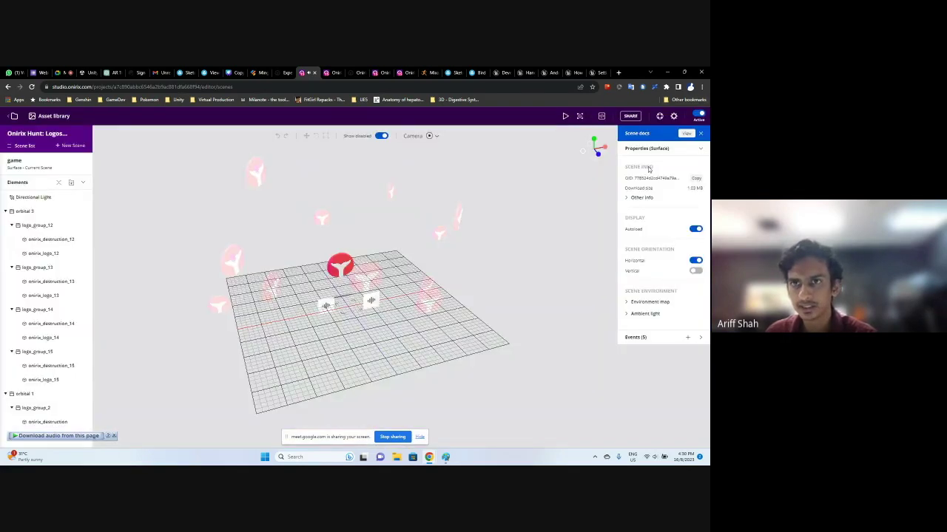
Display the AR test QR code of the Onirix Hunt: Logos project and switch to the meeting's browser tab
left_click(601, 116)
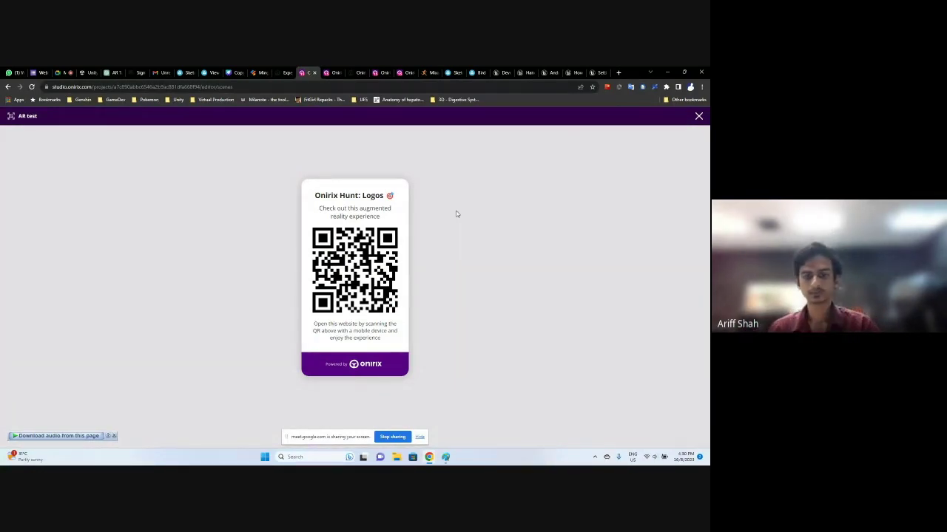
left_click(60, 73)
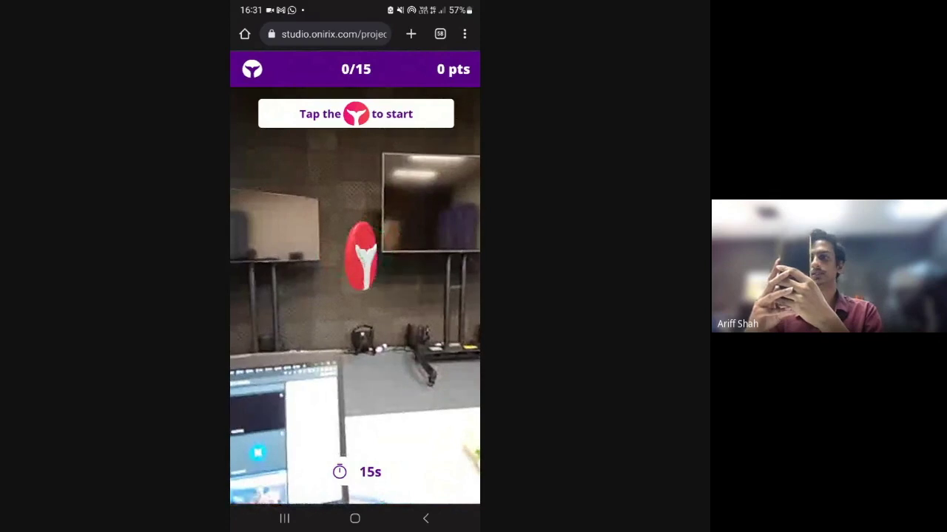
Start the logo hunt game on the phone and hit as many floating logos as possible within the 15-second limit
left_click(367, 252)
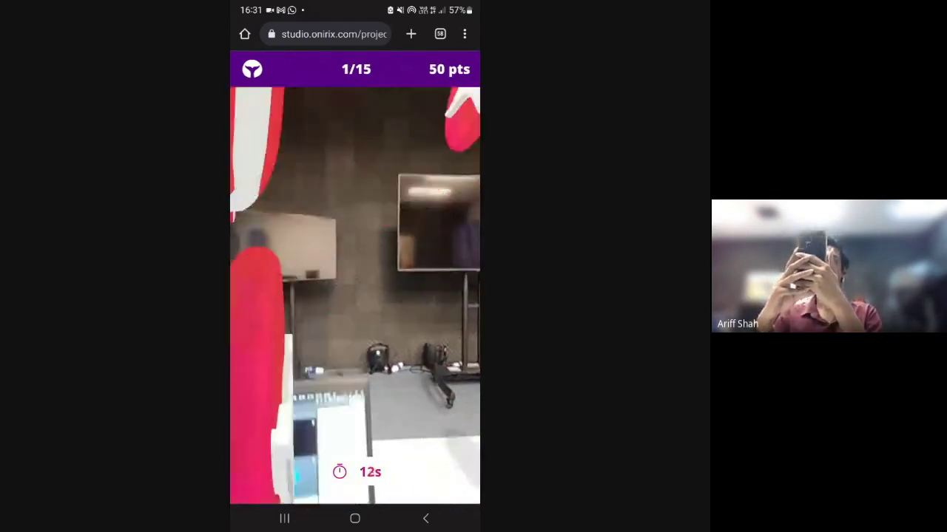
left_click(397, 236)
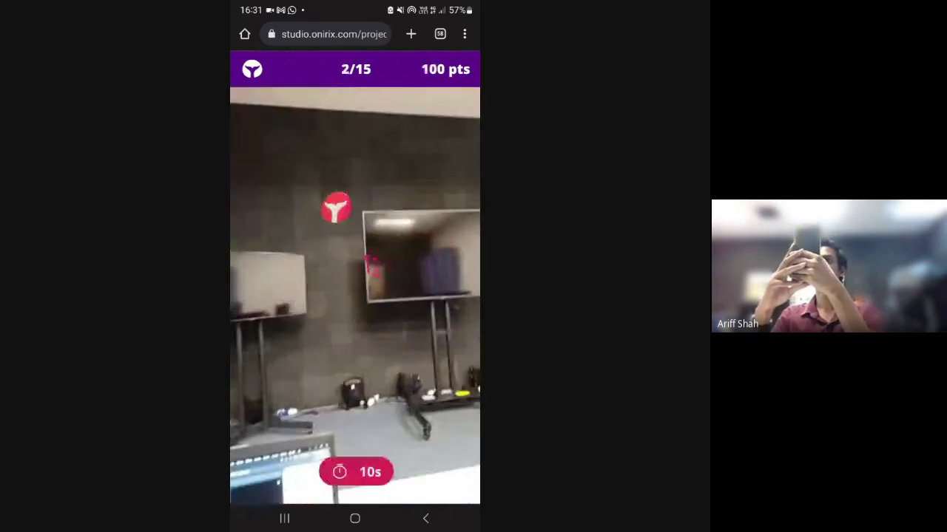
left_click(306, 200)
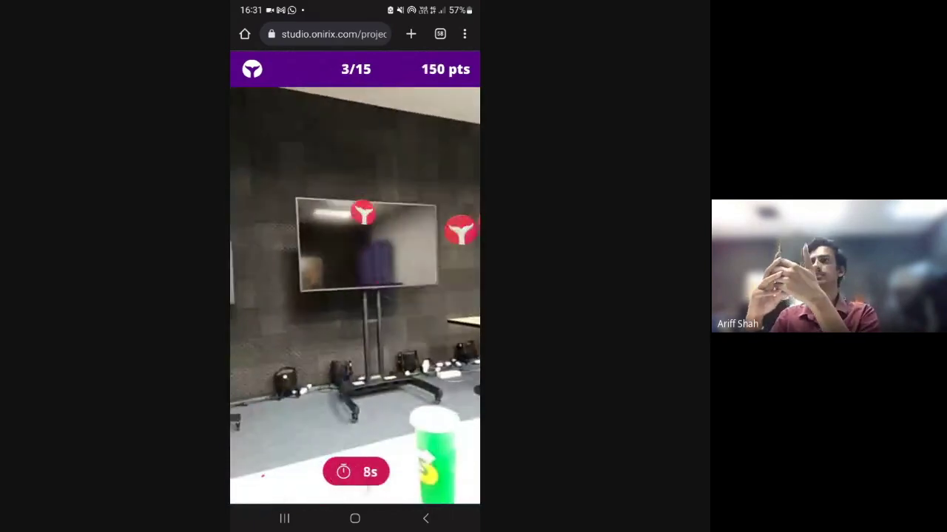
left_click(325, 216)
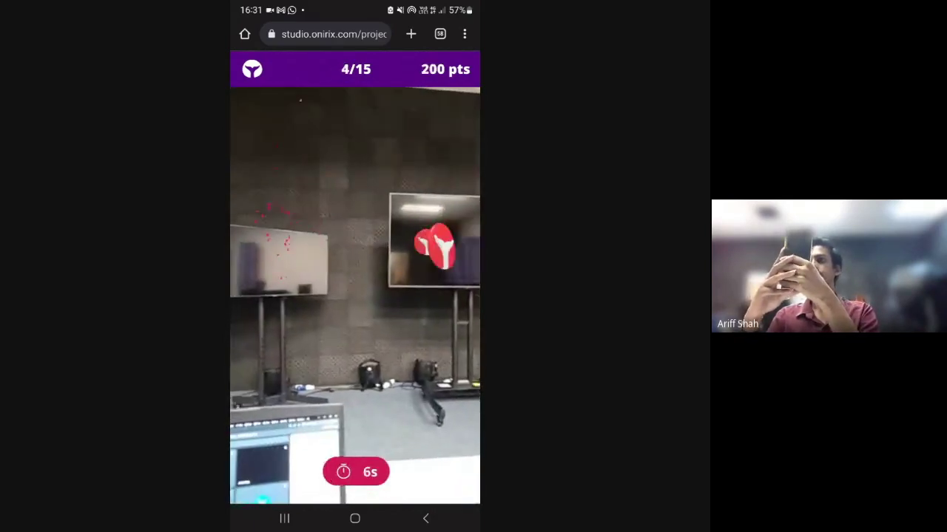
left_click(433, 244)
left_click(393, 243)
left_click(392, 191)
left_click(383, 310)
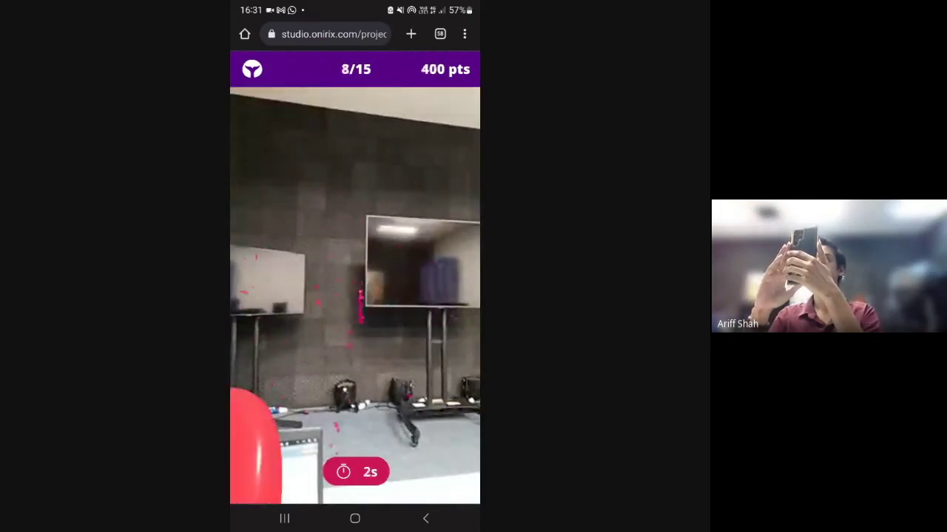
left_click(456, 222)
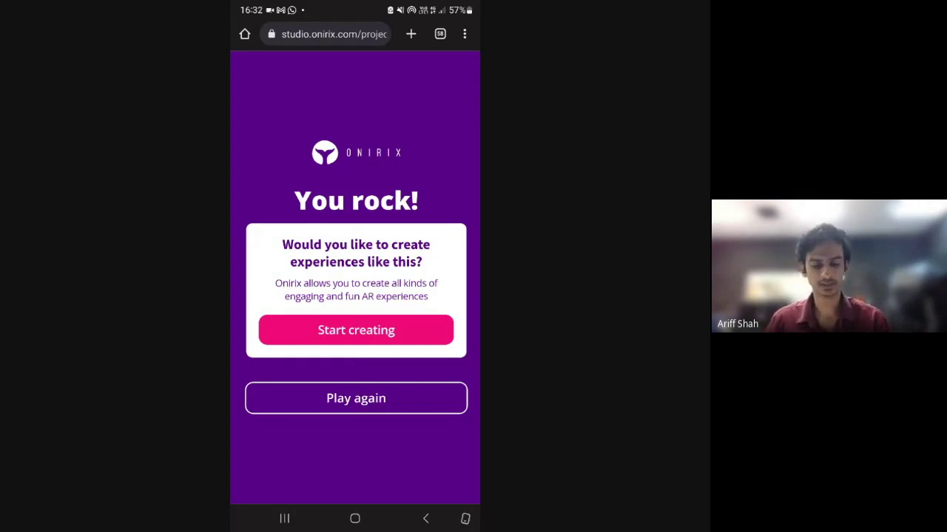
Leave the finished game on the phone and go back to the shared scene editor in the desktop browser
left_click(284, 519)
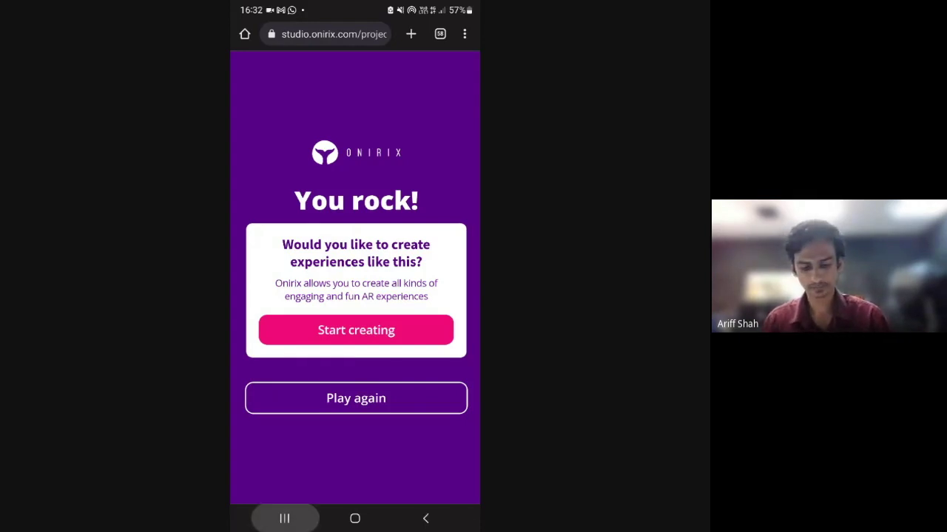
left_click(355, 237)
left_click(448, 477)
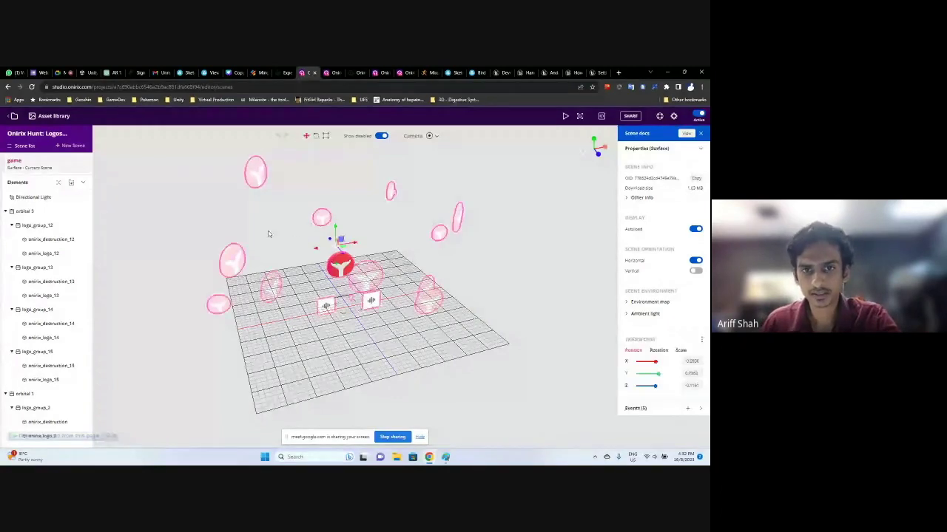
Examine the game scene's logo groups, inspecting the onirix_logo_2 and onirix_destruction elements in logo_group_2
left_click_drag(269, 233, 297, 239)
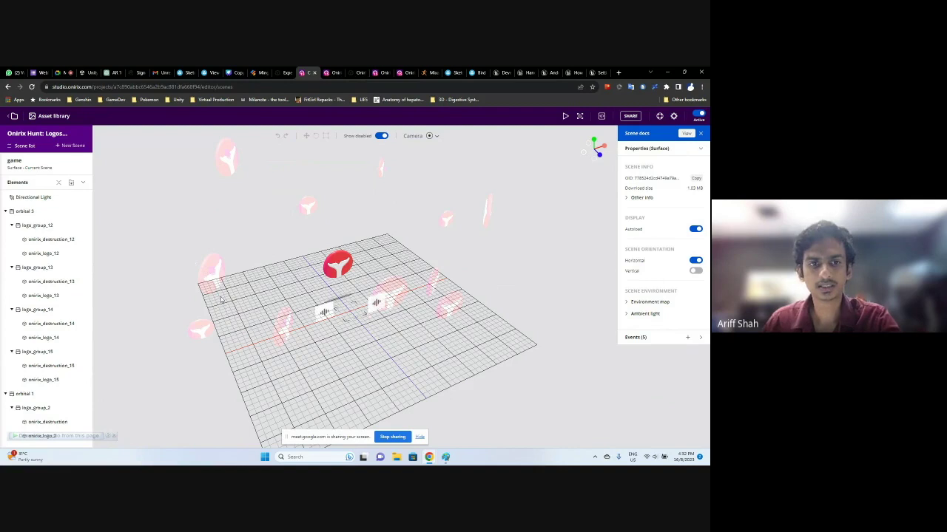
scroll(62, 359, "down", 5)
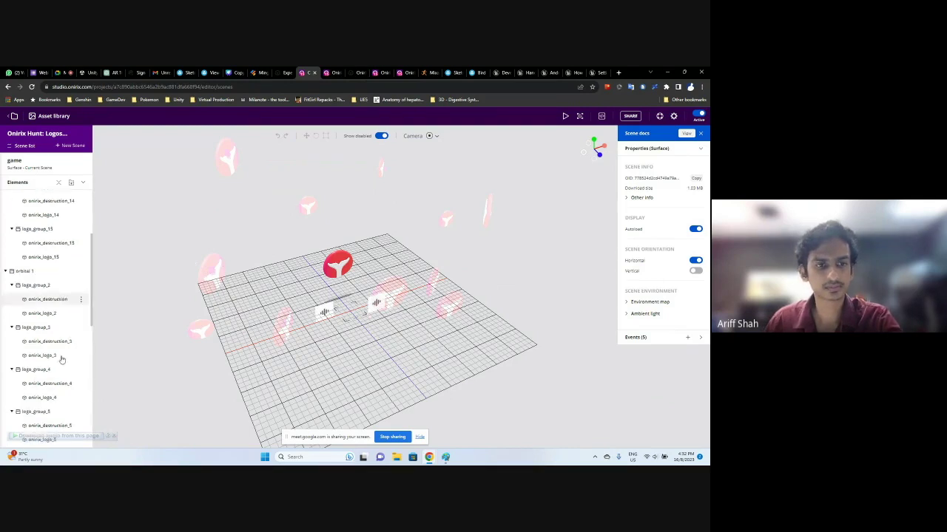
scroll(61, 362, "up", 5)
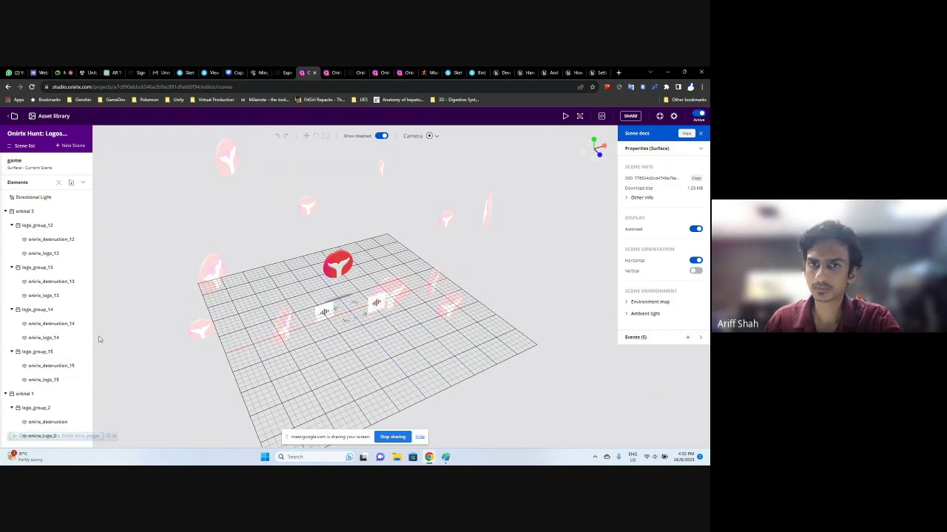
left_click(311, 211)
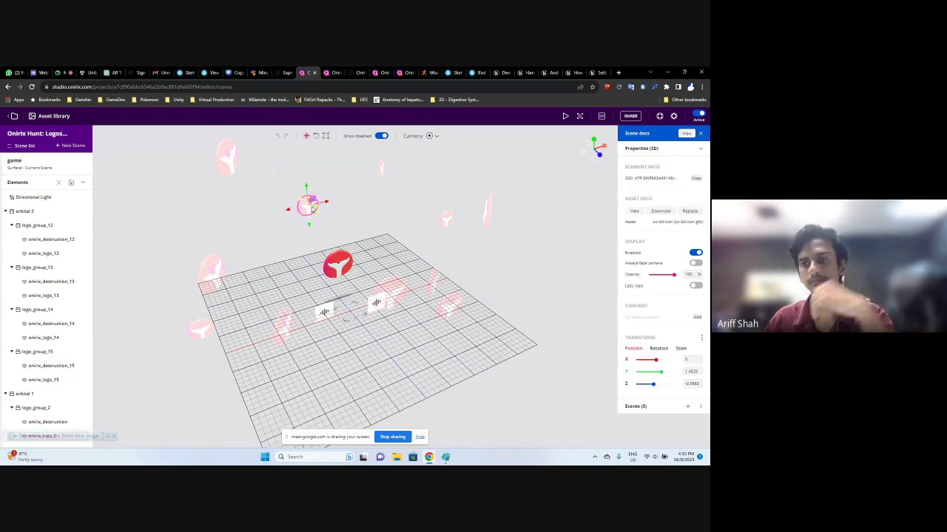
scroll(65, 337, "down", 5)
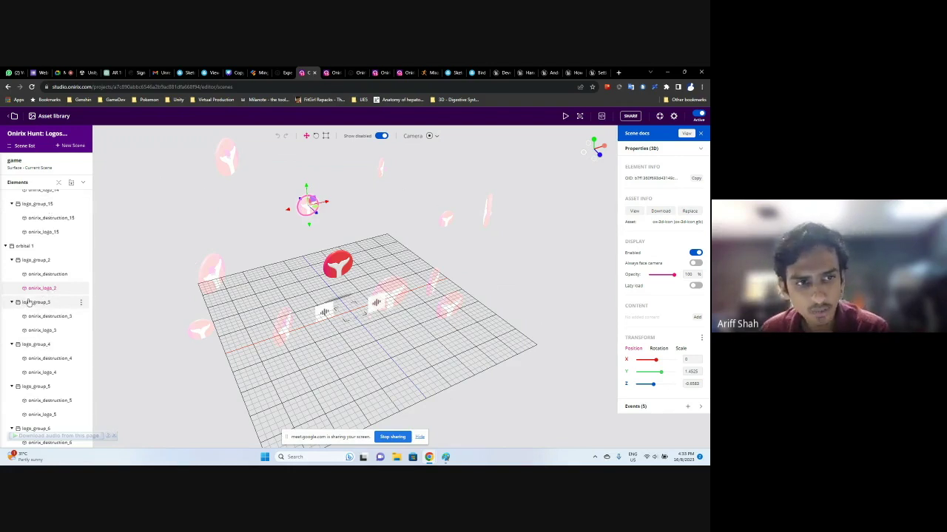
left_click(43, 275)
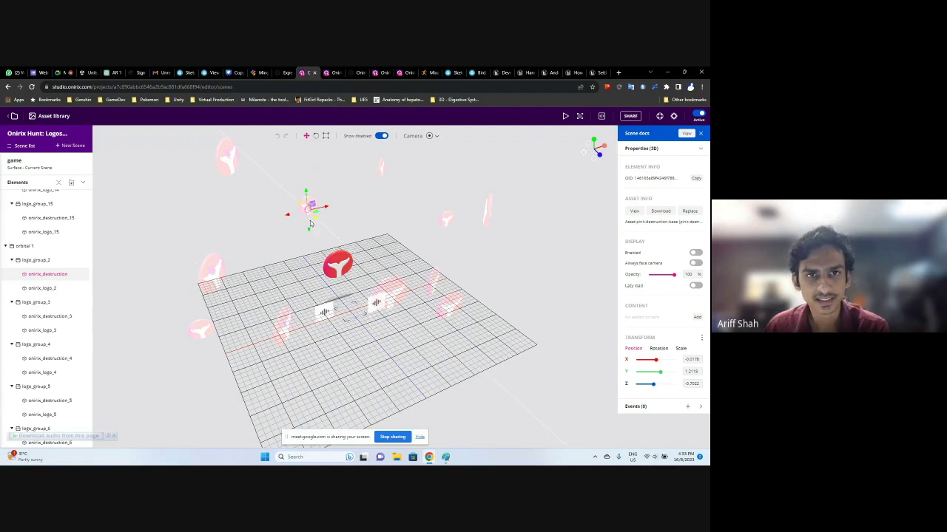
left_click_drag(309, 213, 309, 214)
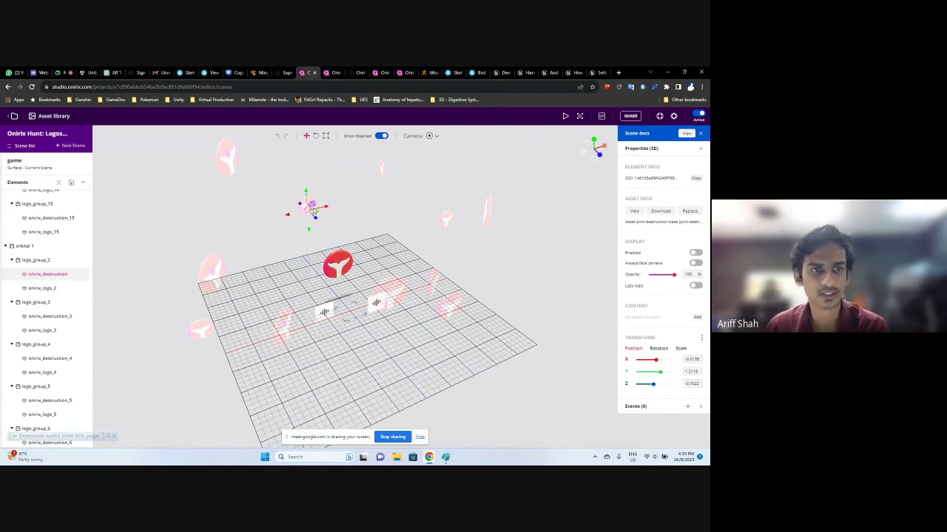
left_click(271, 203)
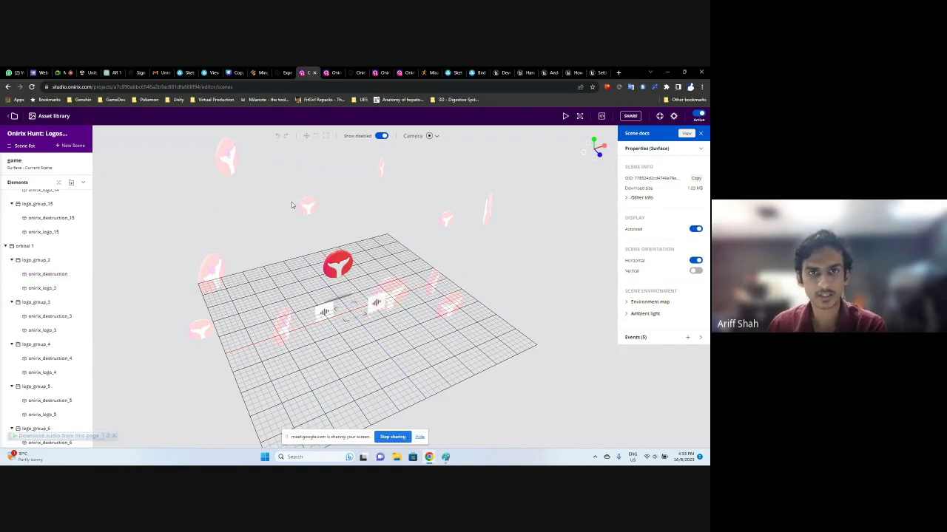
Replace the 3D asset of onirix_logo_2 in logo_group_2 with the flying bird animation model
left_click(259, 242)
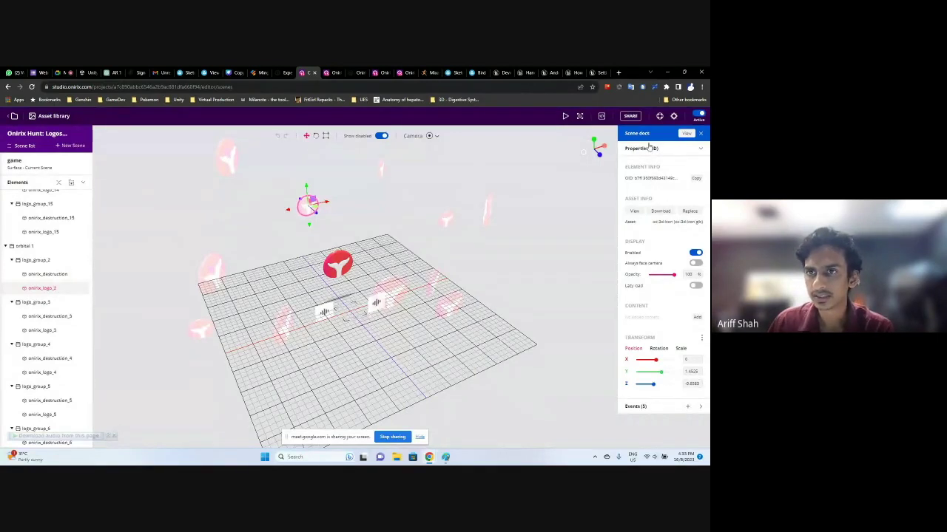
left_click(687, 213)
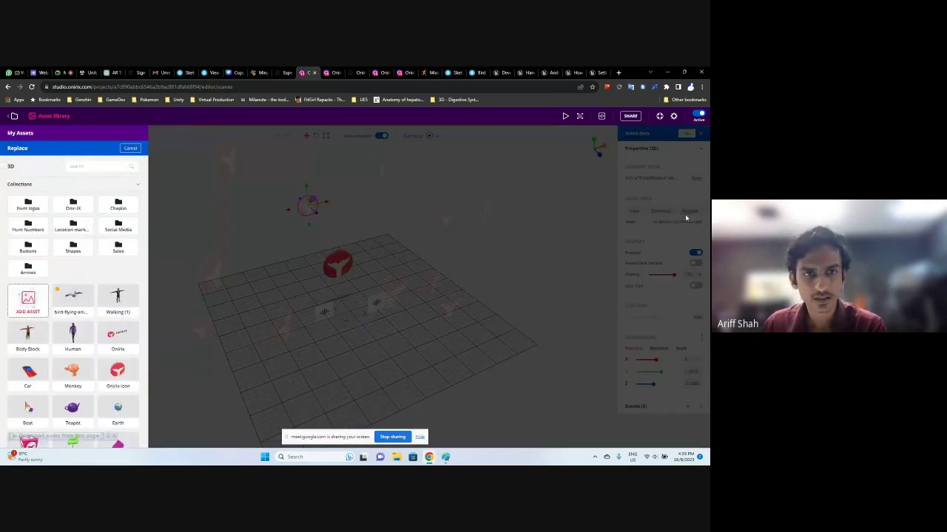
mouse_move(69, 296)
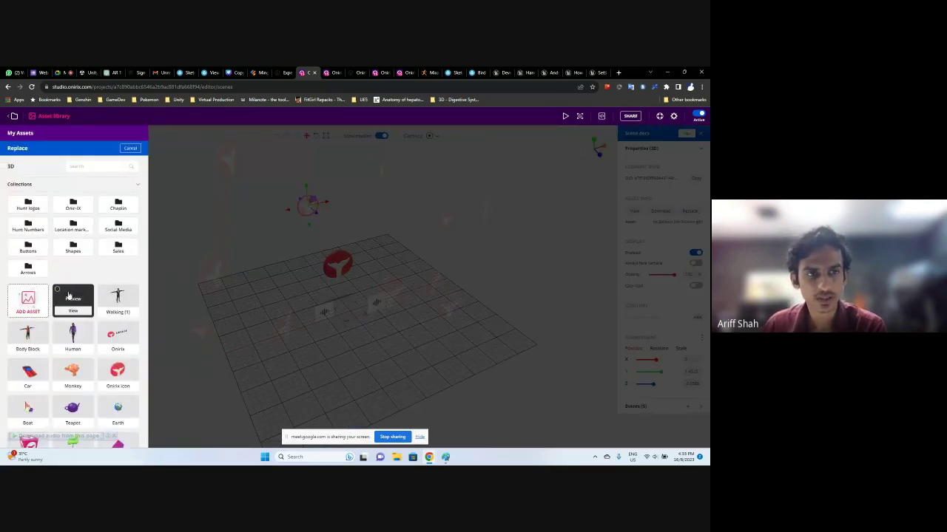
left_click(69, 296)
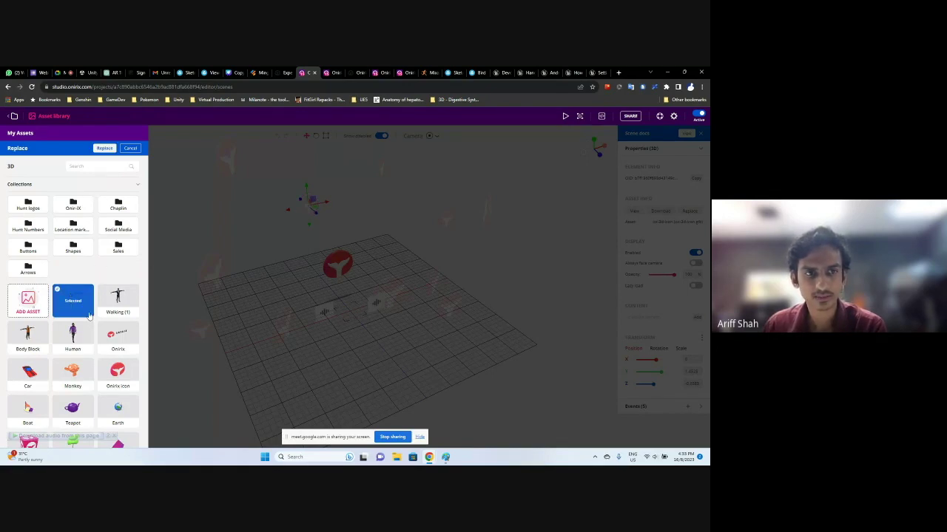
left_click(104, 148)
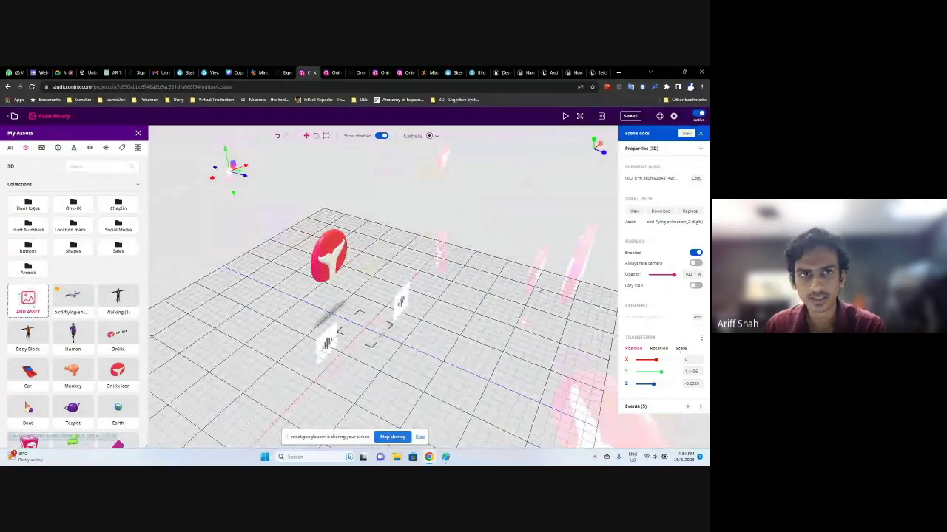
Set the bird element's scale to 1 with the aspect ratio locked
left_click(681, 349)
double_click(691, 359)
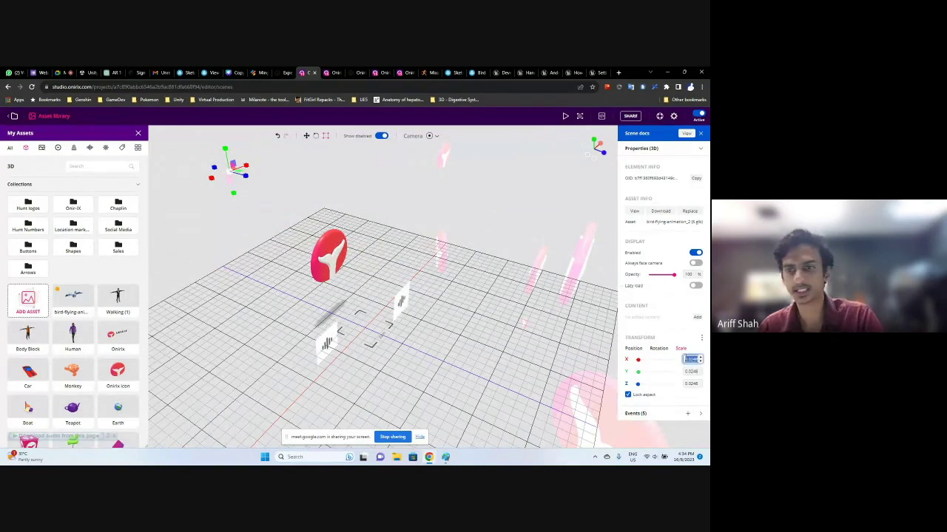
type("1")
mouse_move(291, 213)
left_mouse_down()
mouse_move(305, 193)
mouse_move(259, 181)
mouse_move(324, 195)
mouse_move(300, 186)
mouse_move(281, 207)
left_mouse_up()
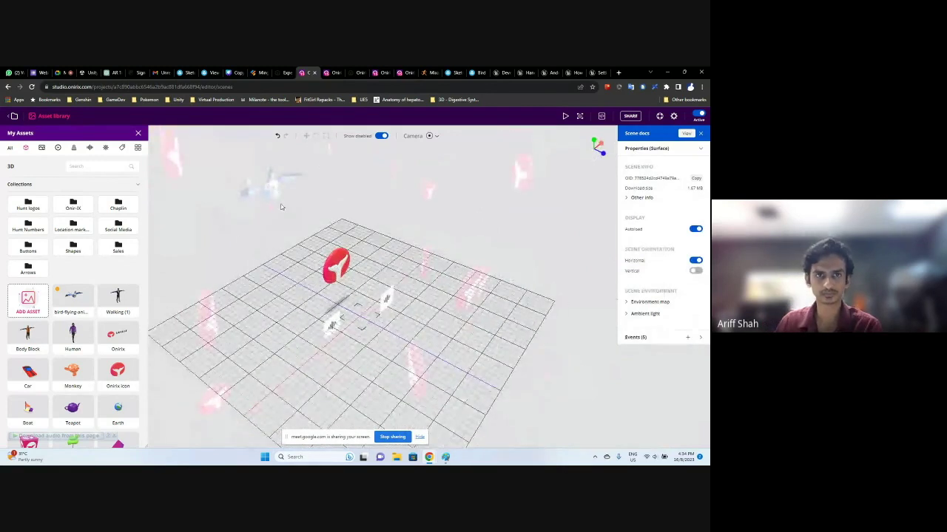
left_click_drag(207, 243, 281, 177)
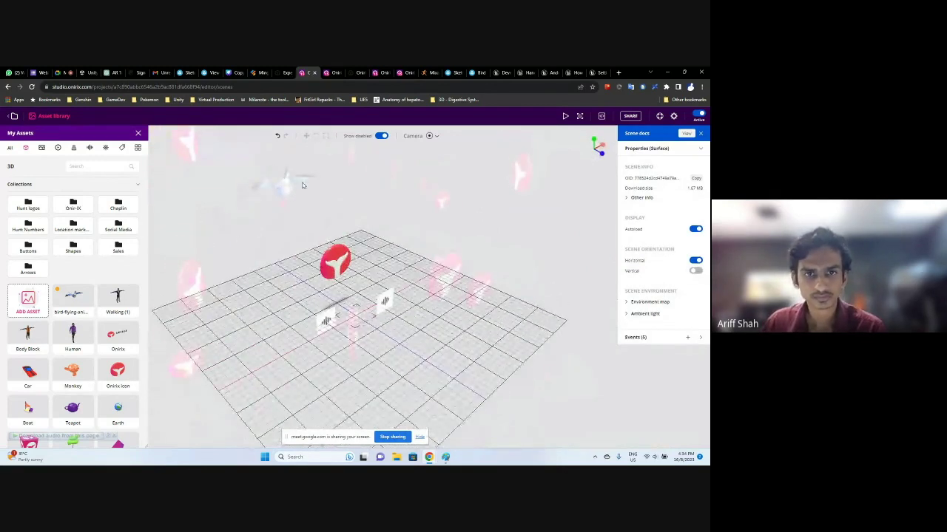
left_click_drag(265, 235, 244, 237)
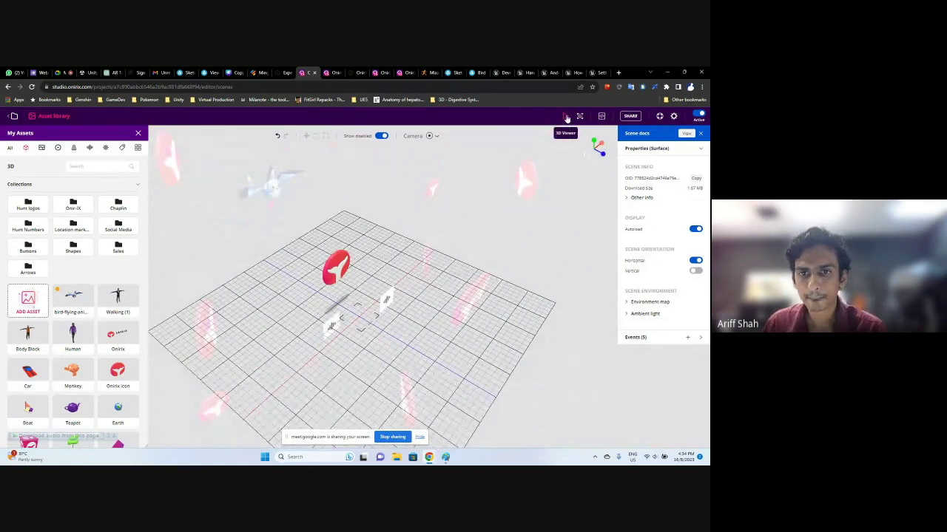
Preview the game in the 3D Viewer, skipping the instructions, starting the hunt and hitting the flying bird, and return to the editor
left_click(566, 117)
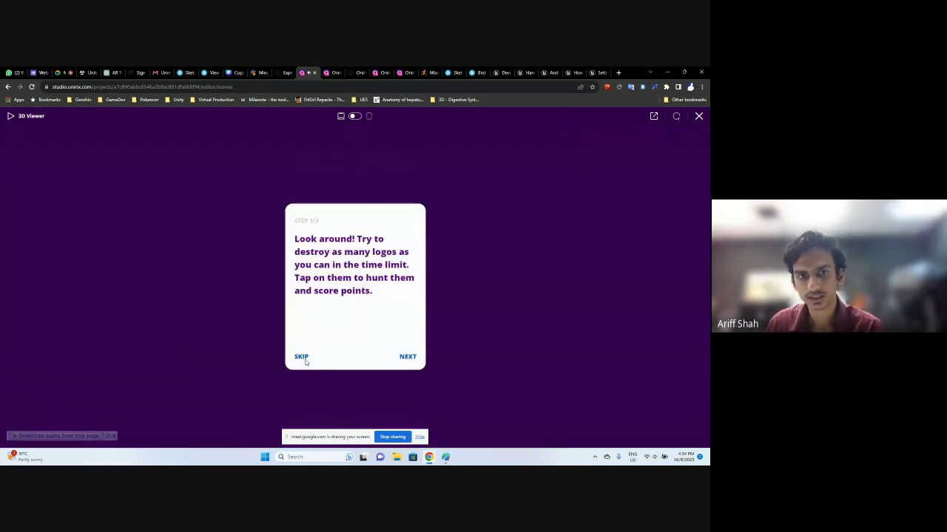
left_click(301, 357)
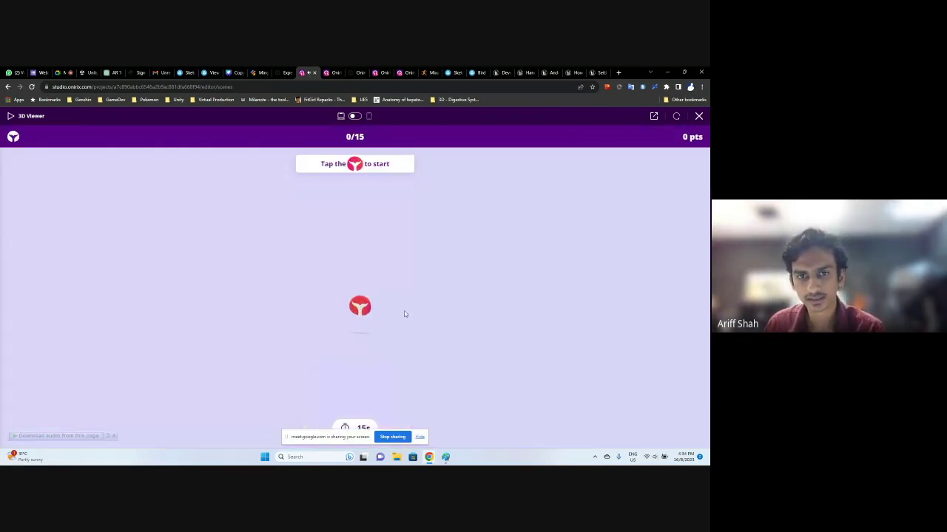
left_click(361, 306)
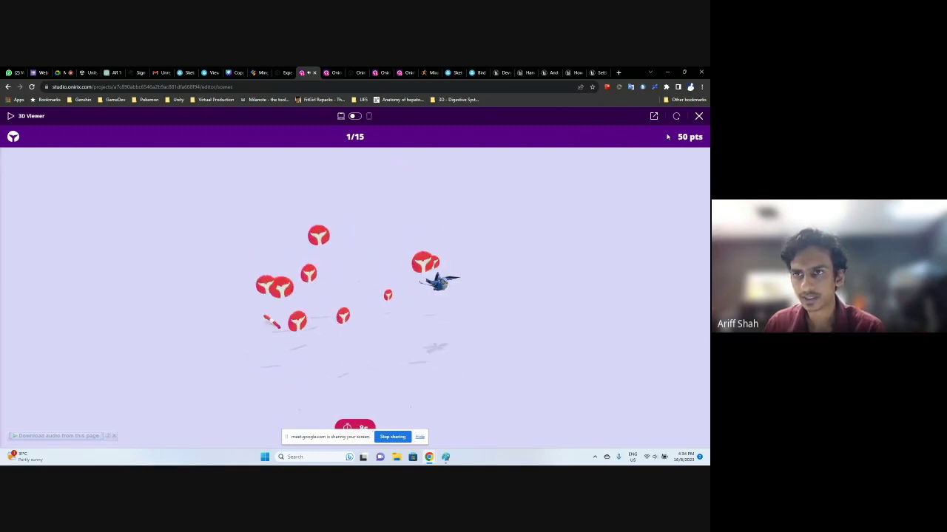
left_click(447, 279)
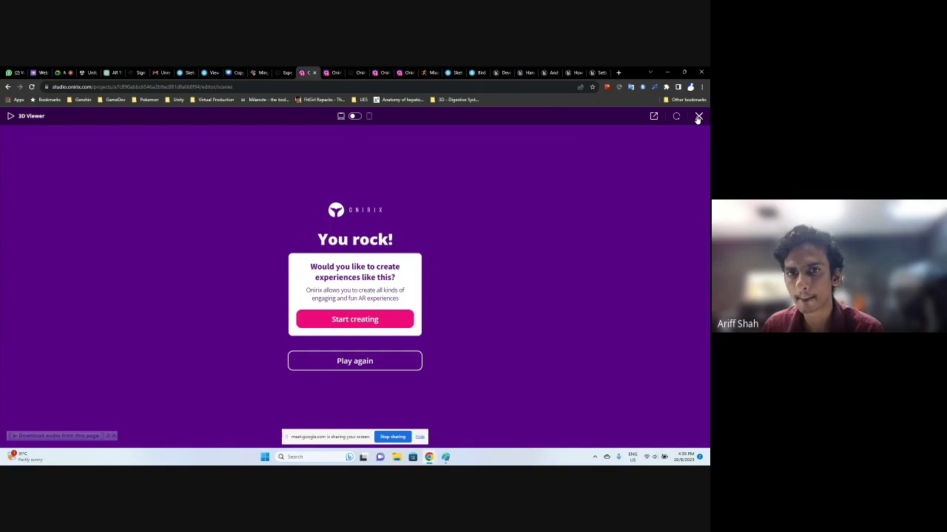
left_click(698, 117)
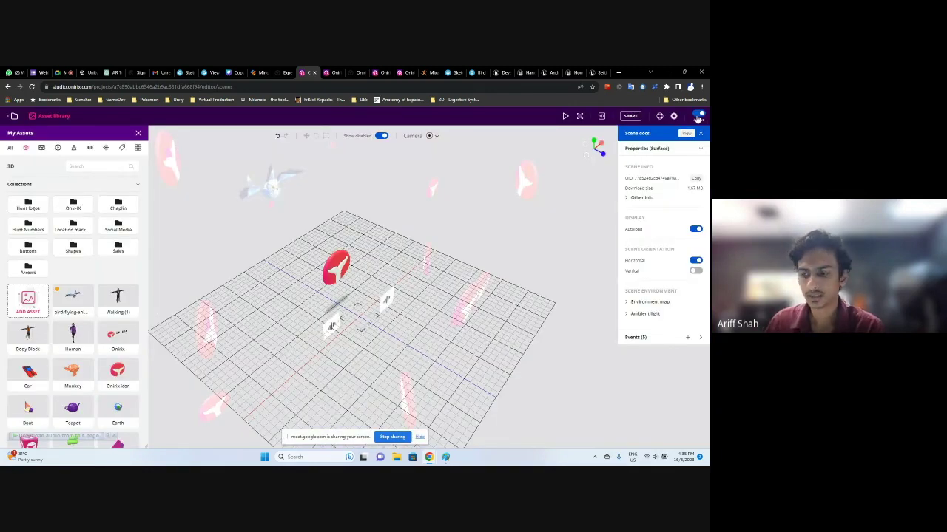
left_click_drag(345, 212, 290, 173)
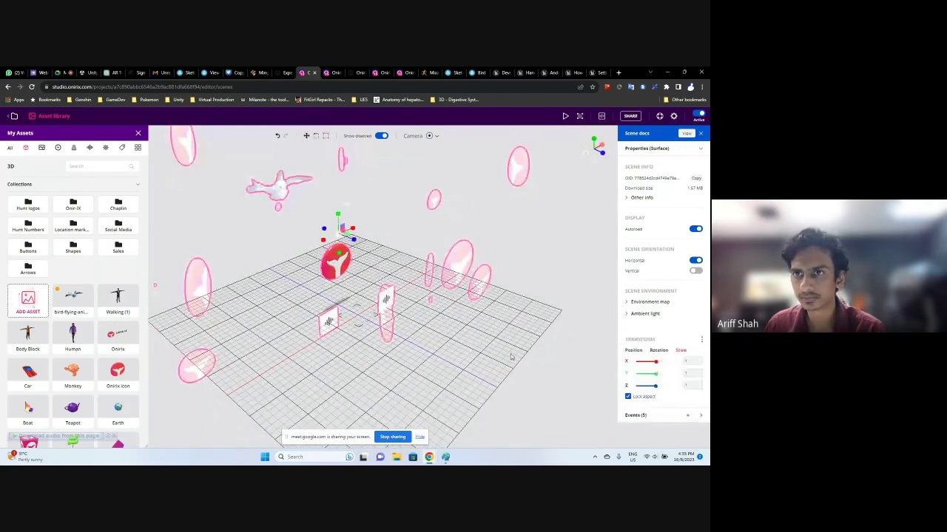
left_click(645, 338)
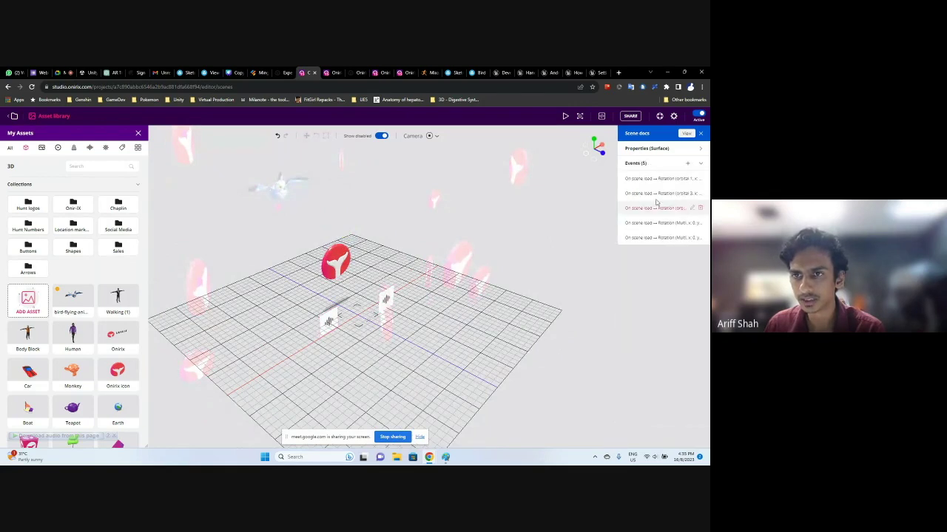
left_click(687, 165)
left_click(264, 219)
left_click(255, 235)
left_click(246, 295)
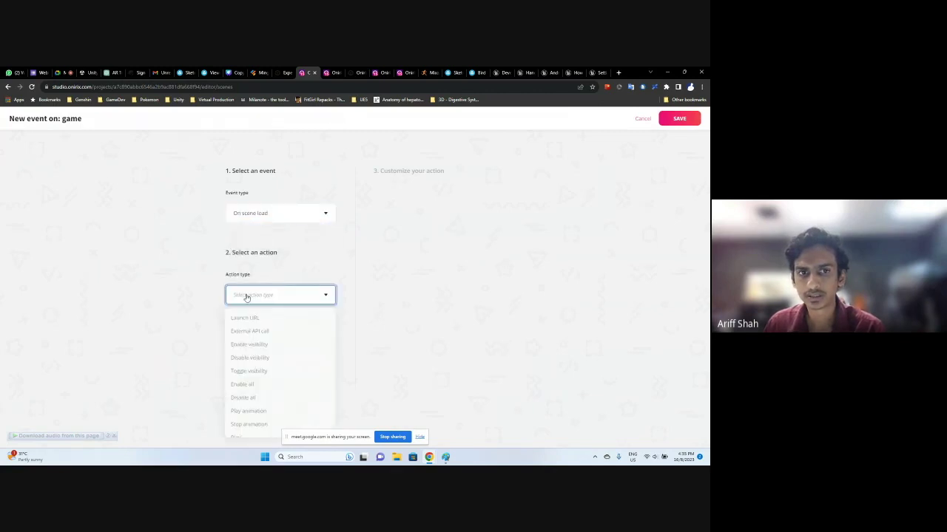
scroll(251, 370, "down", 3)
left_click(244, 374)
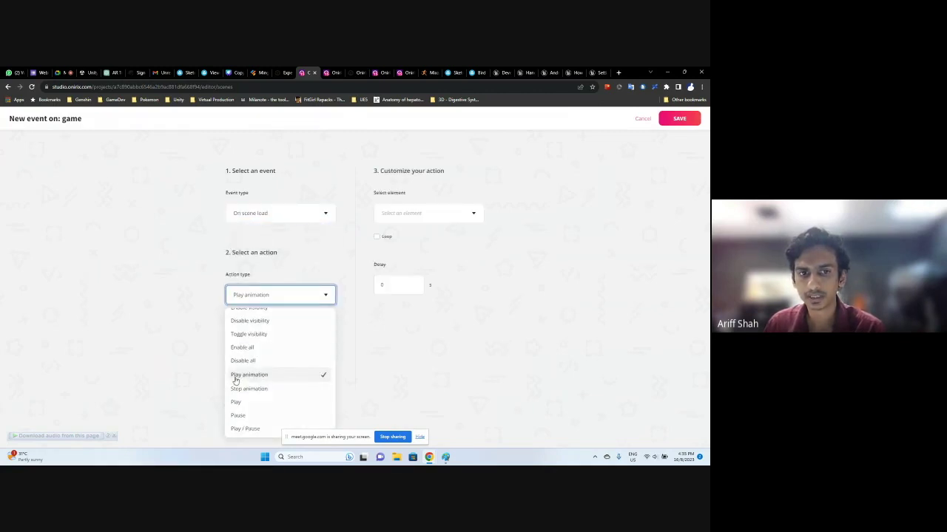
left_click(444, 217)
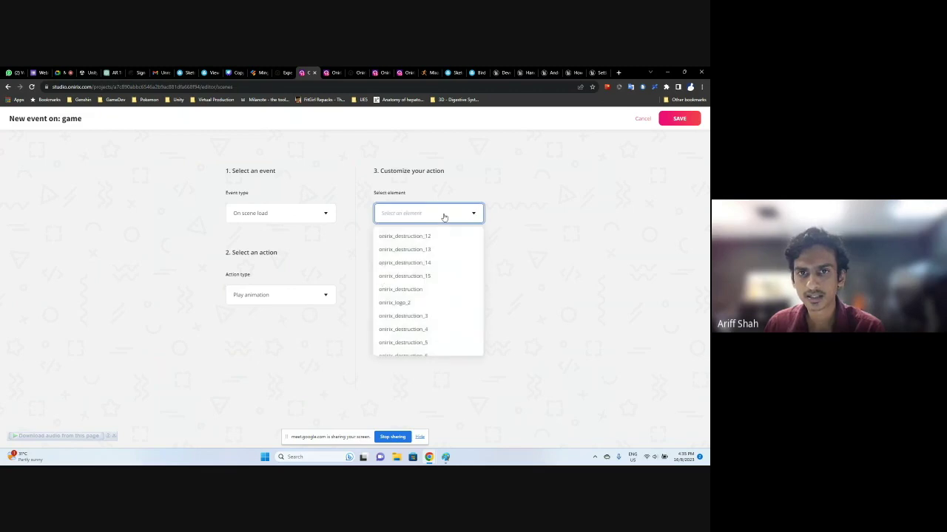
scroll(459, 297, "down", 2)
scroll(458, 297, "up", 2)
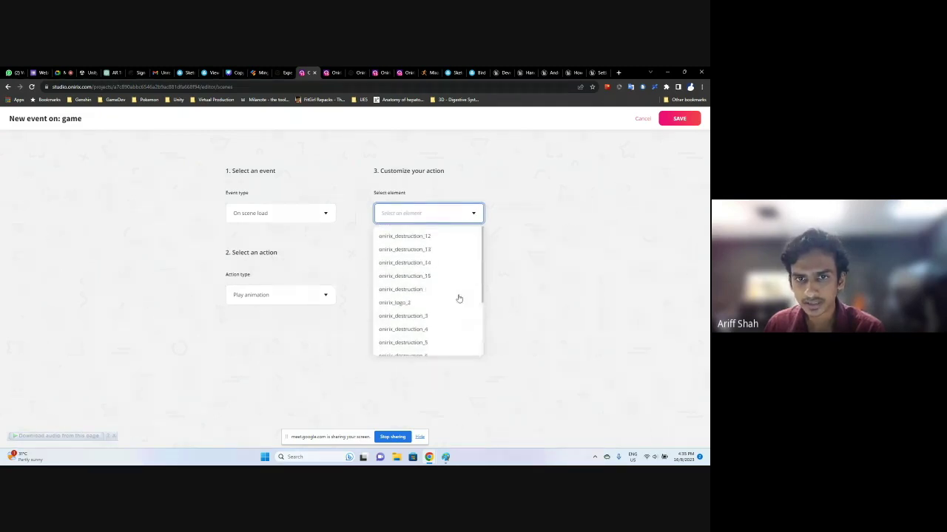
left_click(528, 288)
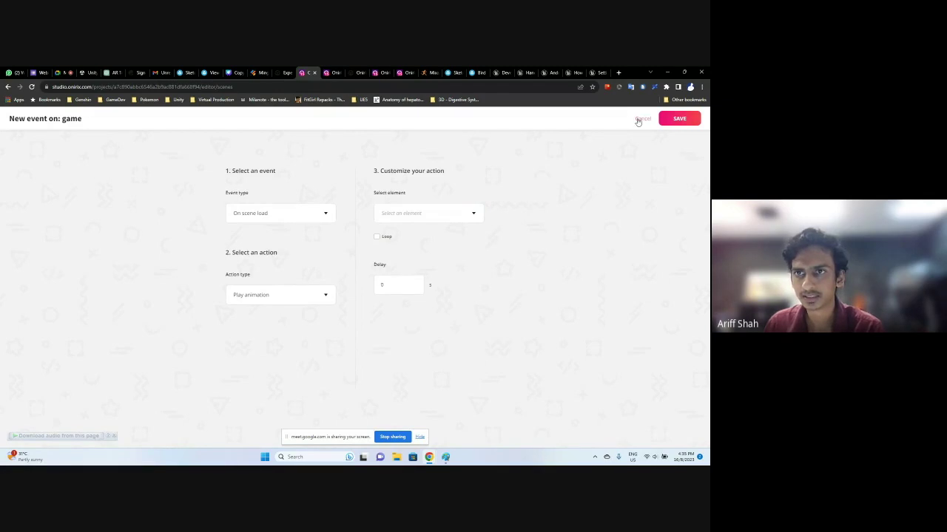
left_click(640, 119)
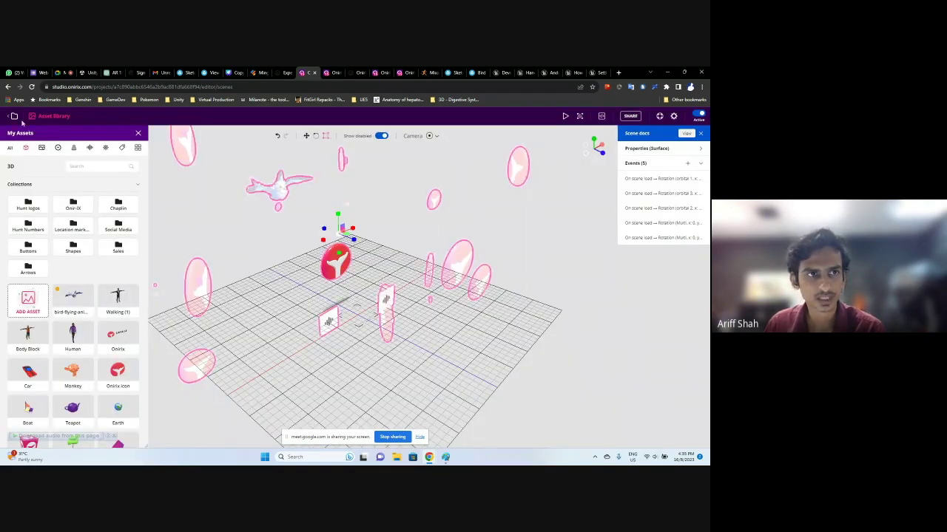
Close the asset library and select the flying bird element in the scene
left_click(138, 135)
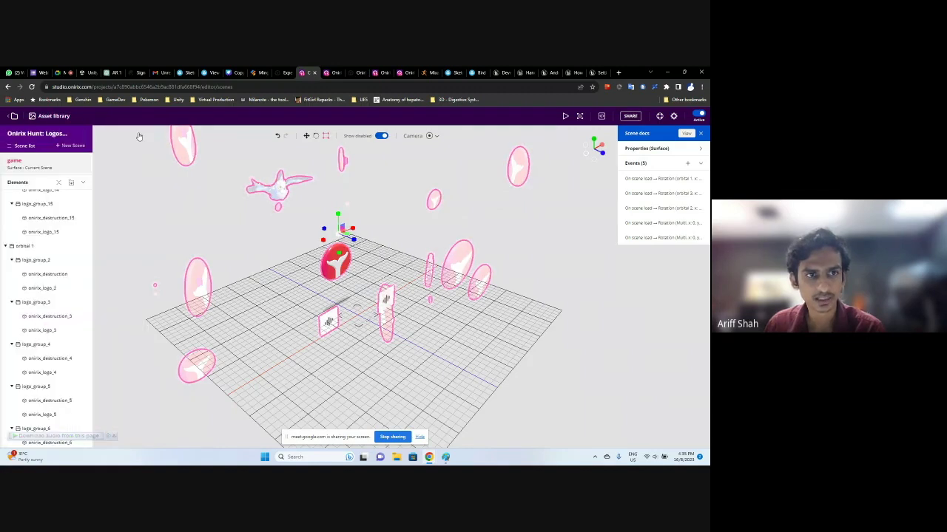
left_click(240, 205)
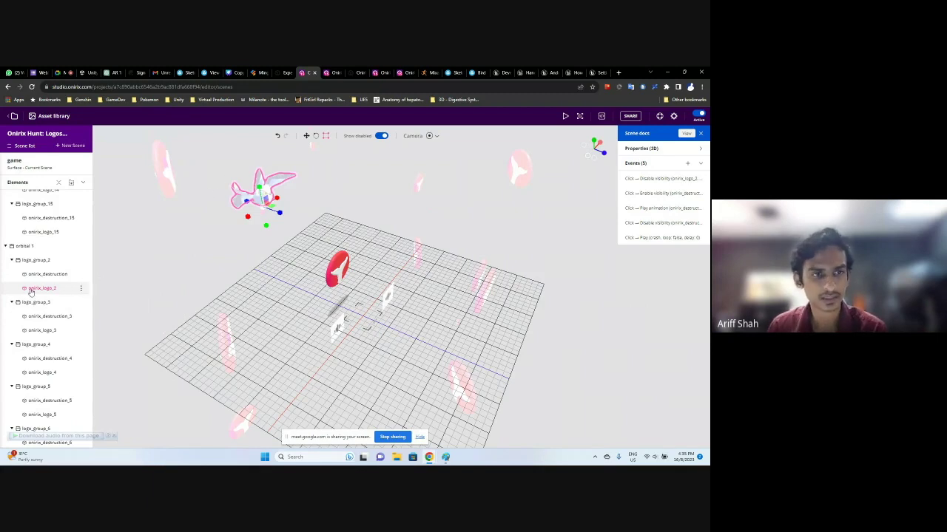
left_click(81, 289)
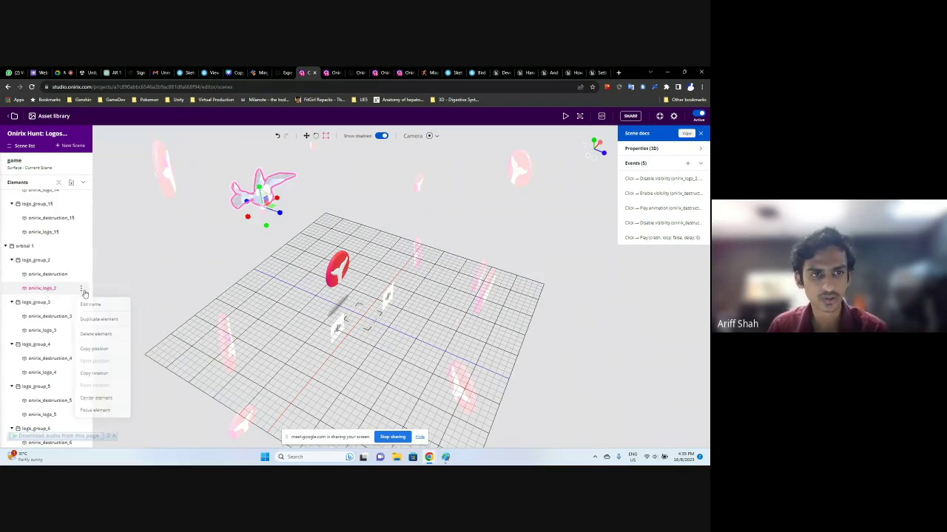
left_click(90, 305)
left_click(50, 288)
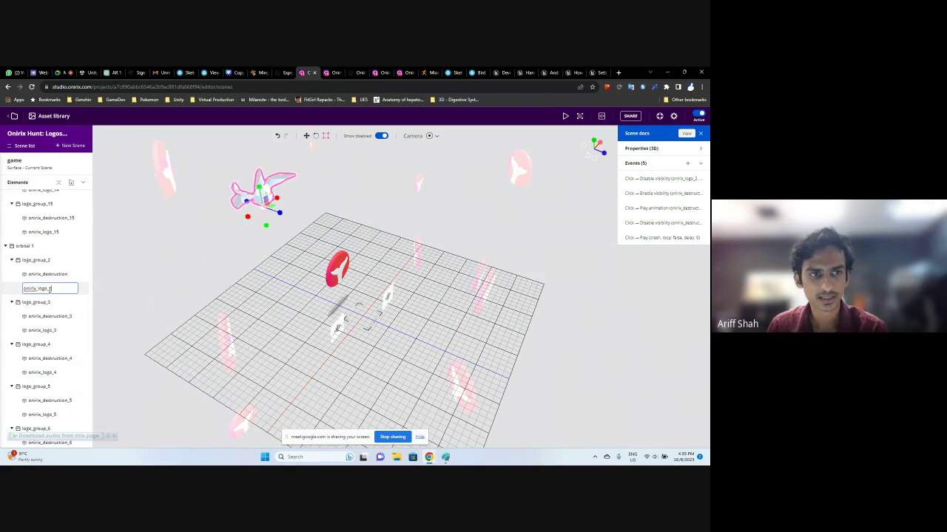
left_click_drag(47, 289, 54, 289)
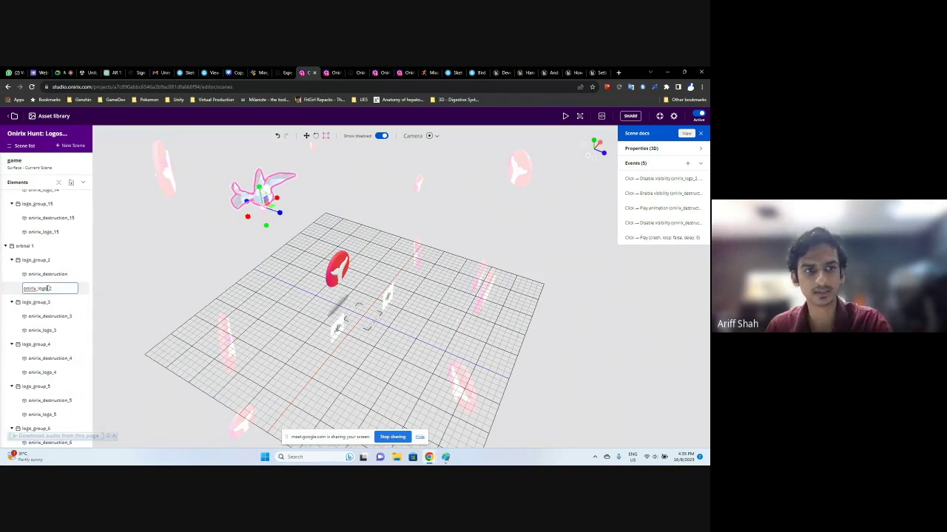
key("Return")
left_click(82, 289)
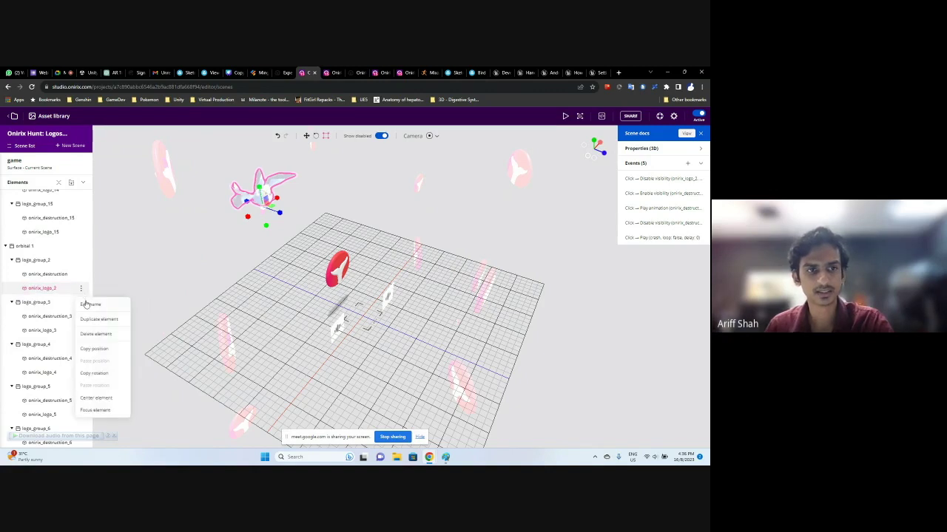
left_click(88, 304)
left_click(58, 289)
key("BackSpace")
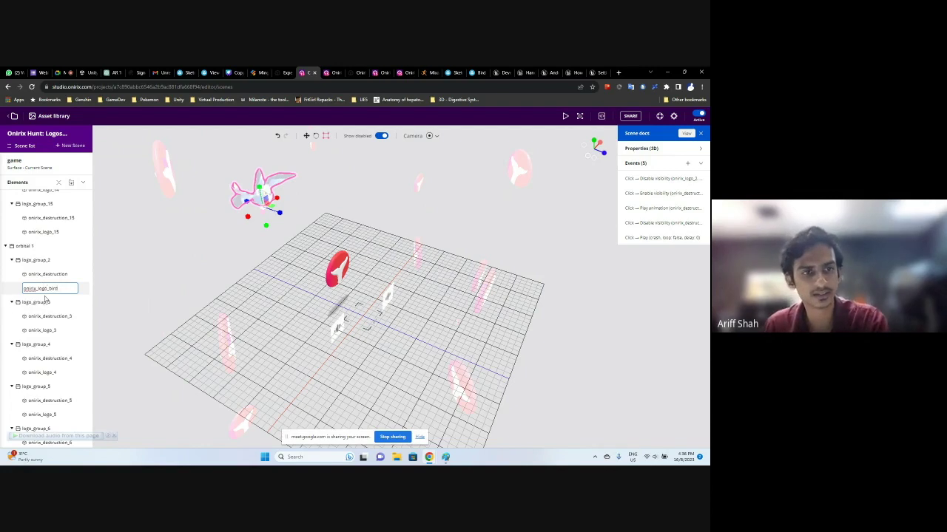
left_click_drag(26, 290, 47, 289)
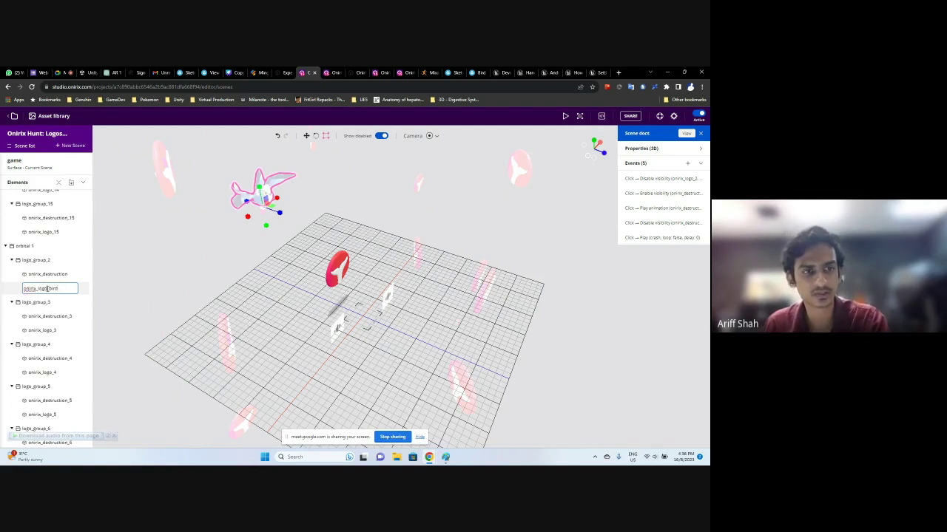
left_click(32, 288)
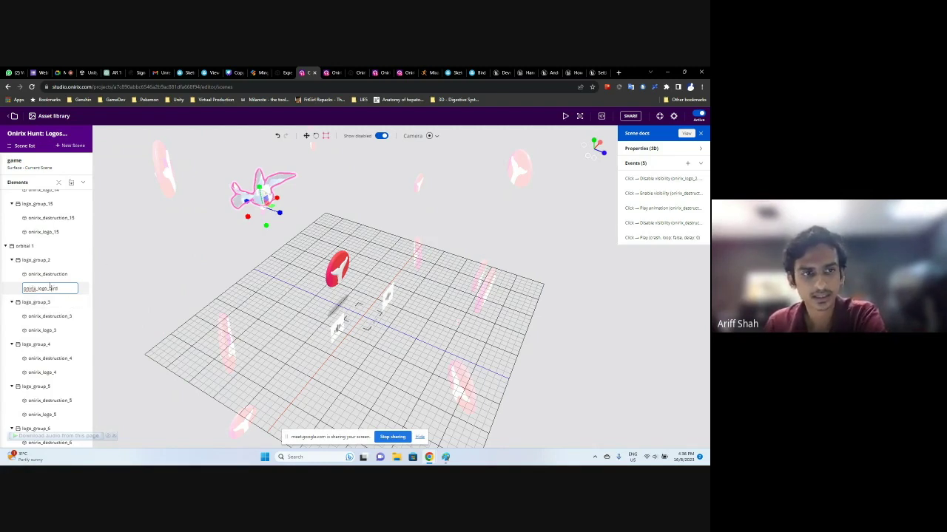
key("Escape")
key("Delete")
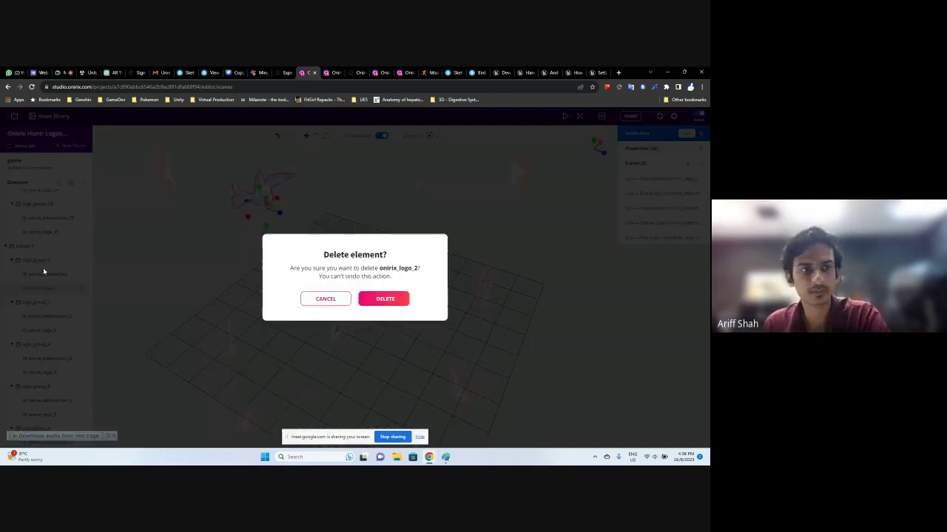
left_click(327, 298)
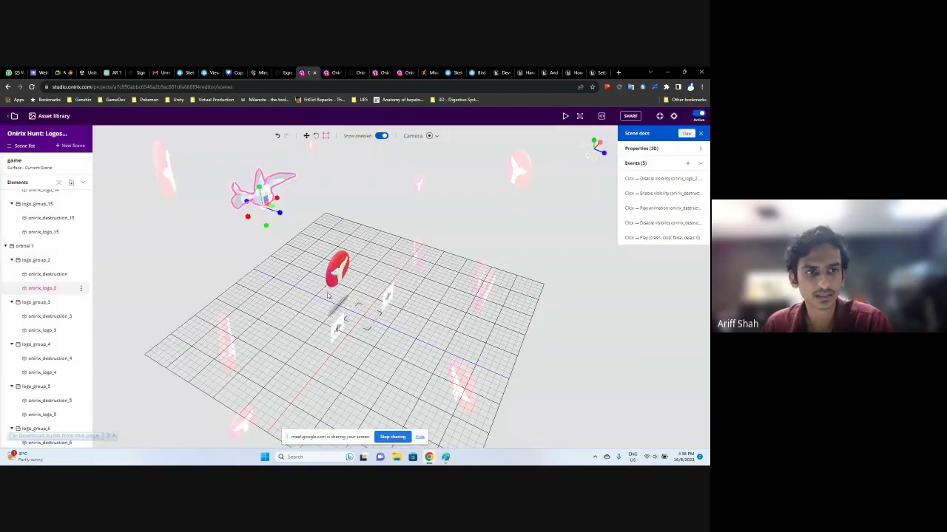
key("F2")
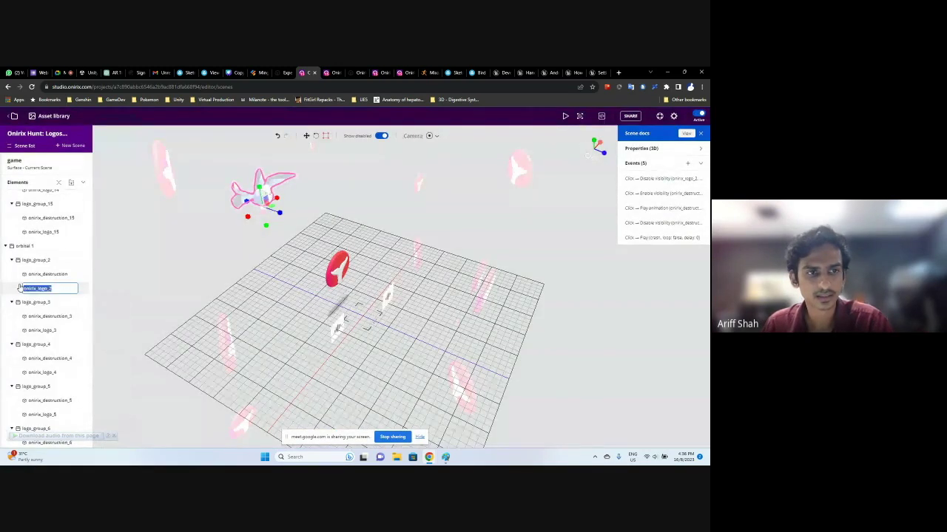
type("bird")
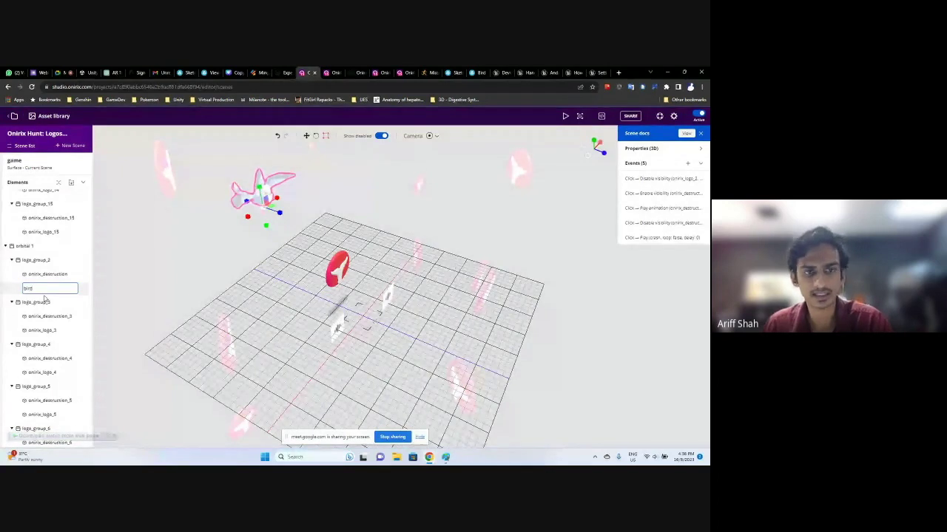
key("Escape")
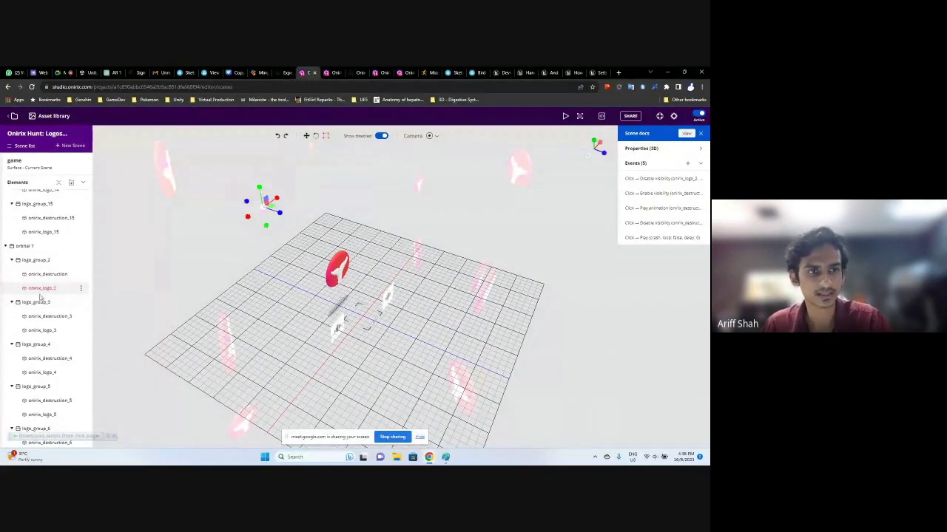
left_click(80, 289)
left_click(100, 303)
key("Escape")
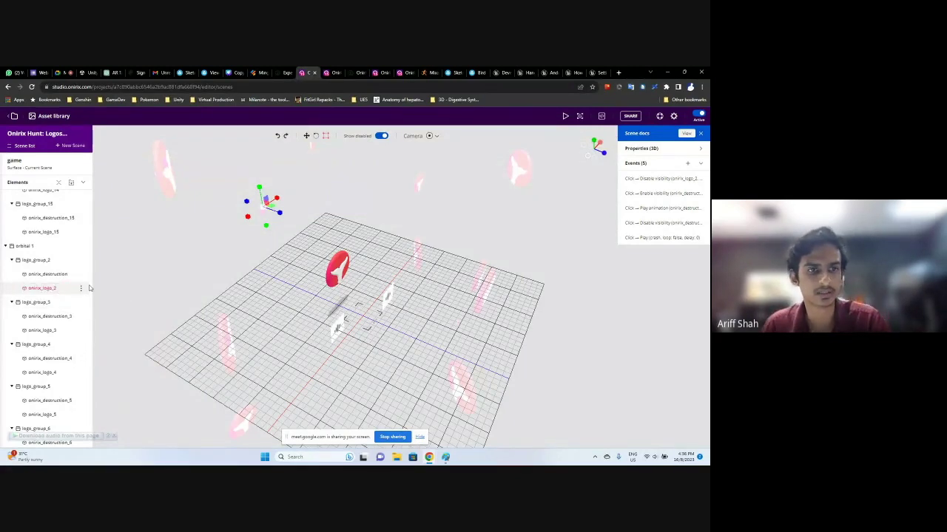
Rename the onirix_logo_2 element in logo_group_2 as onirix_logo_bird
left_click(80, 288)
left_click(100, 303)
left_click(50, 289)
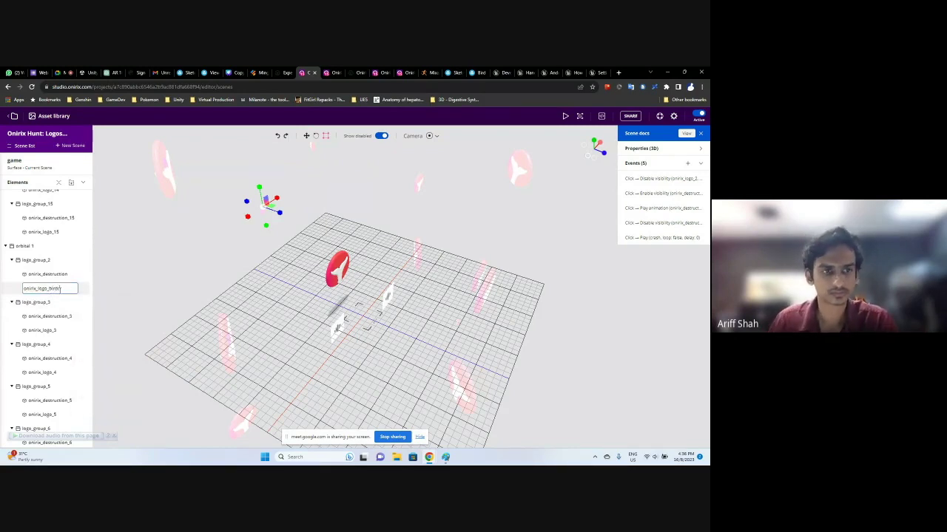
key("Escape")
left_click(203, 230)
Set the scale of onirix_logo_bird to 1 with the aspect ratio locked
left_click(261, 215)
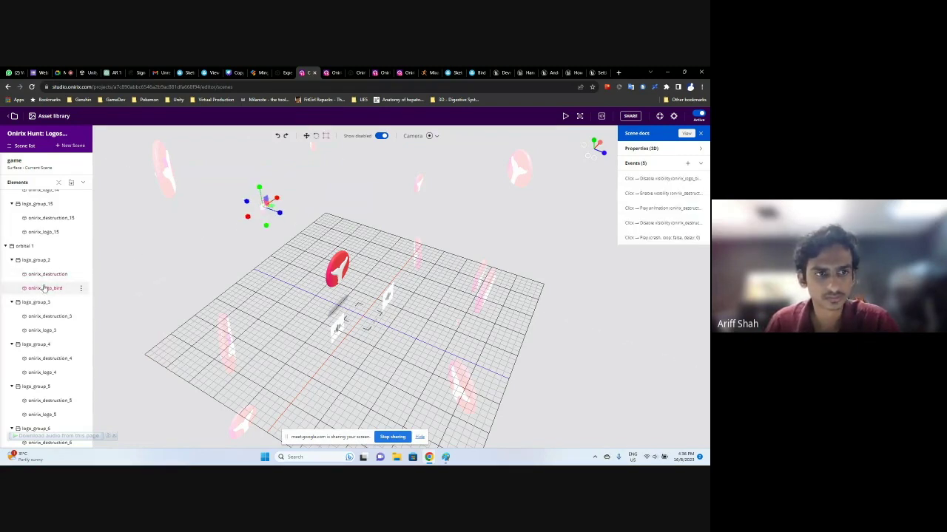
left_click(660, 148)
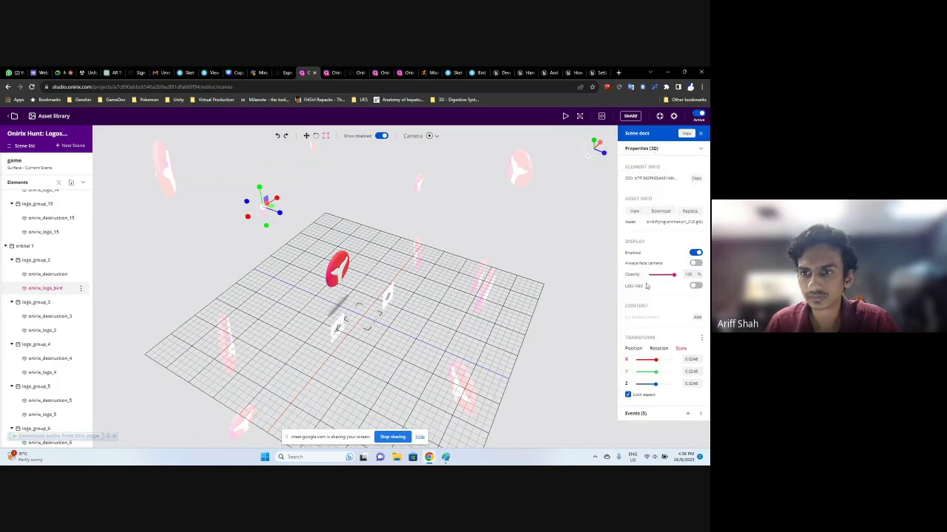
left_click(683, 359)
type("1")
left_click(381, 202)
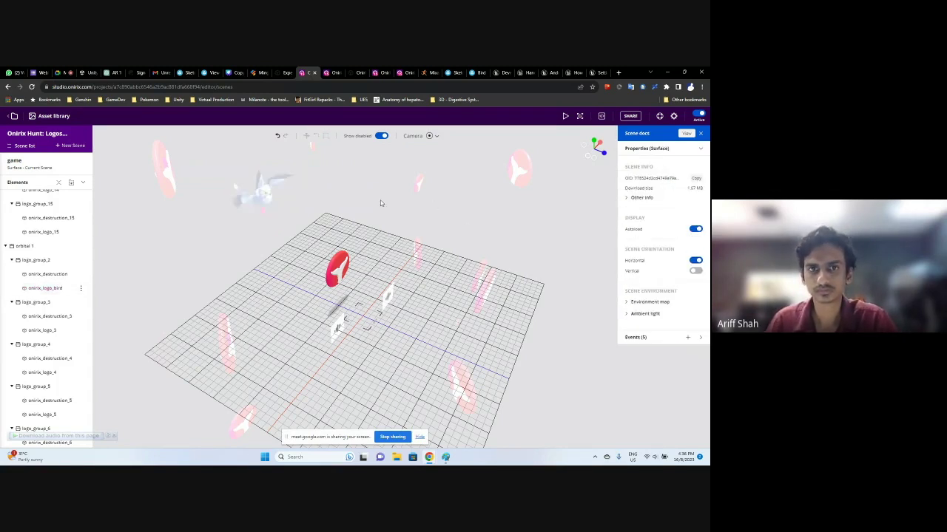
Create a new event on the game scene that triggers on scene load with the Play animation action
left_click_drag(526, 225, 560, 242)
left_click(549, 248)
left_click_drag(488, 239, 515, 237)
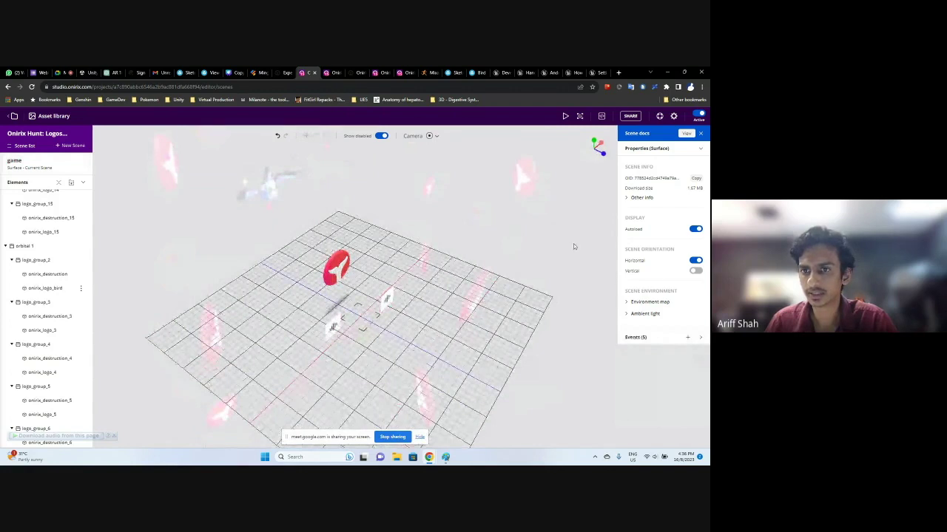
left_click(687, 339)
left_click(273, 217)
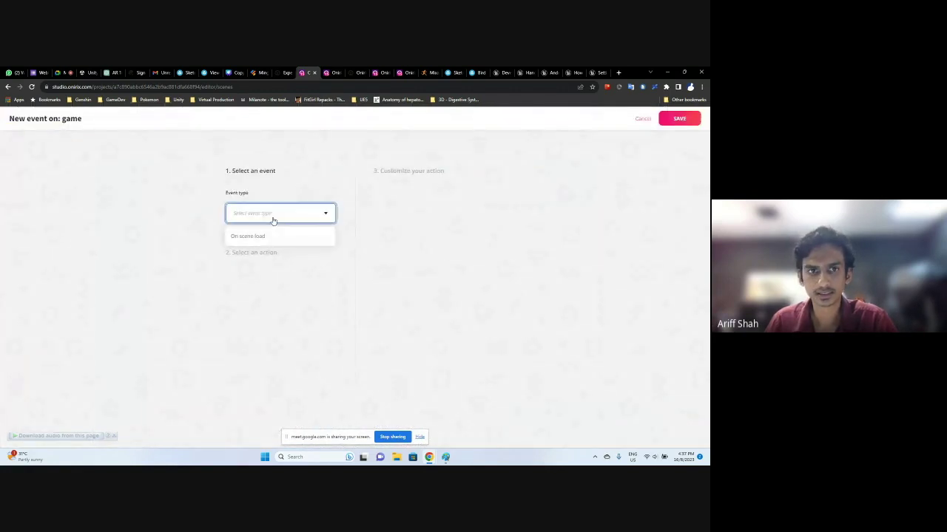
left_click(259, 235)
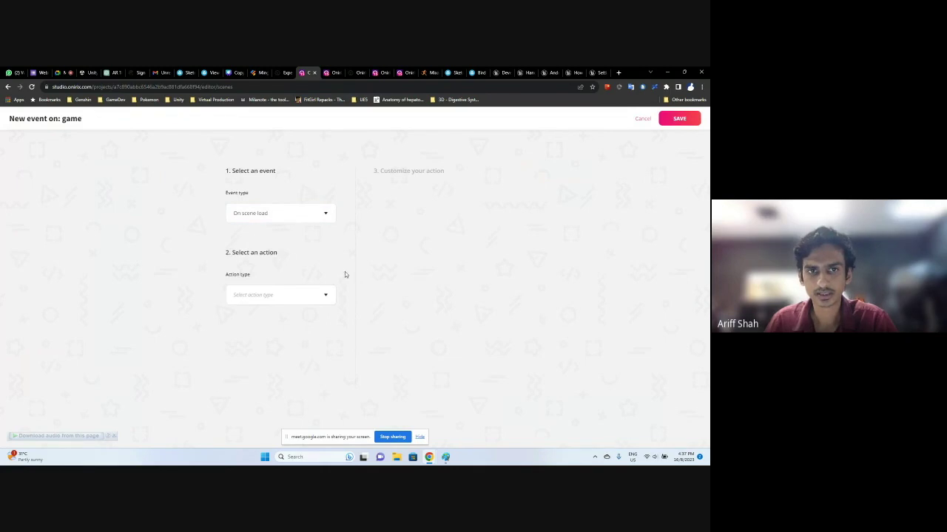
left_click(267, 296)
scroll(265, 343, "down", 1)
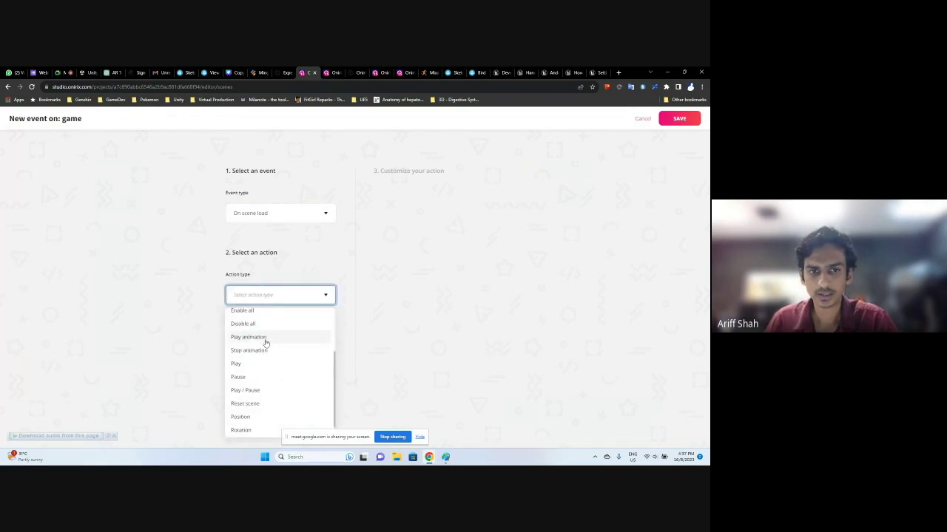
left_click(263, 338)
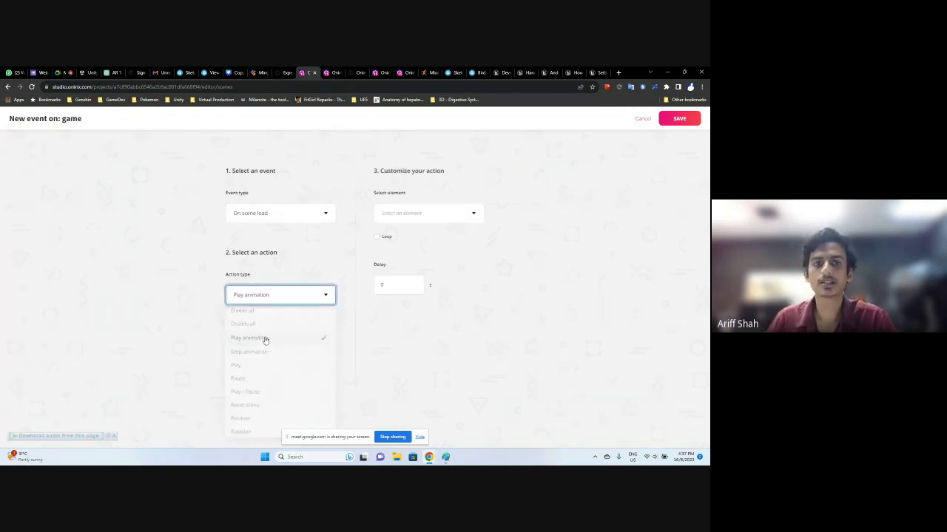
Set the action to play the looped Armature|ArmatureAction animation on onirix_logo_bird and save the event
left_click(410, 215)
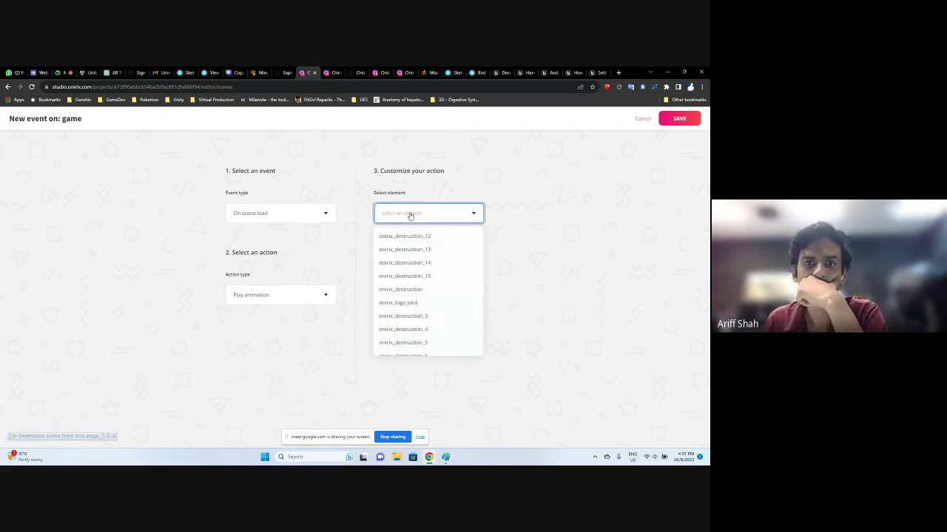
left_click(429, 304)
left_click(414, 258)
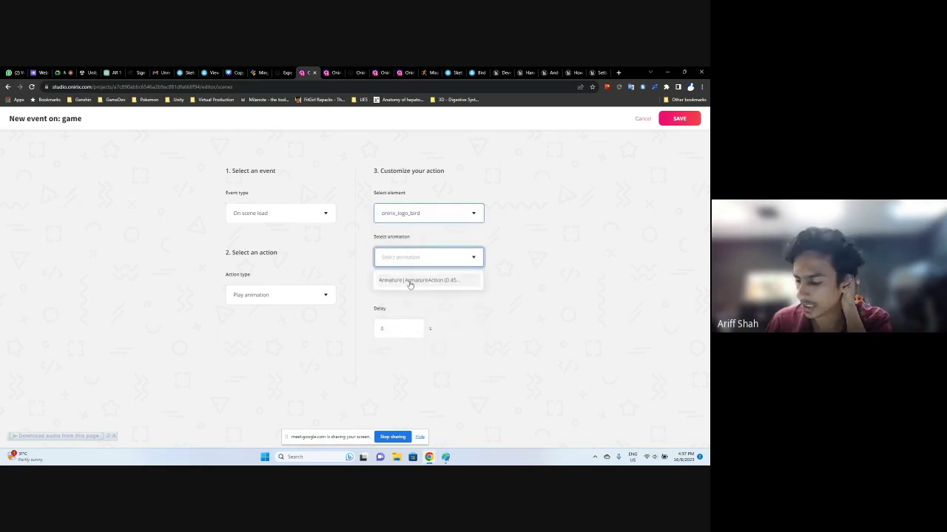
left_click(410, 281)
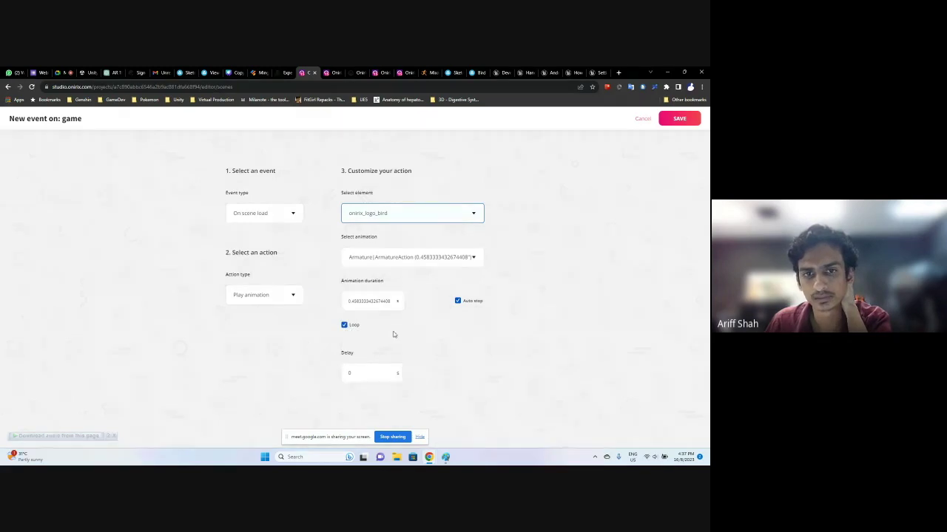
left_click(693, 123)
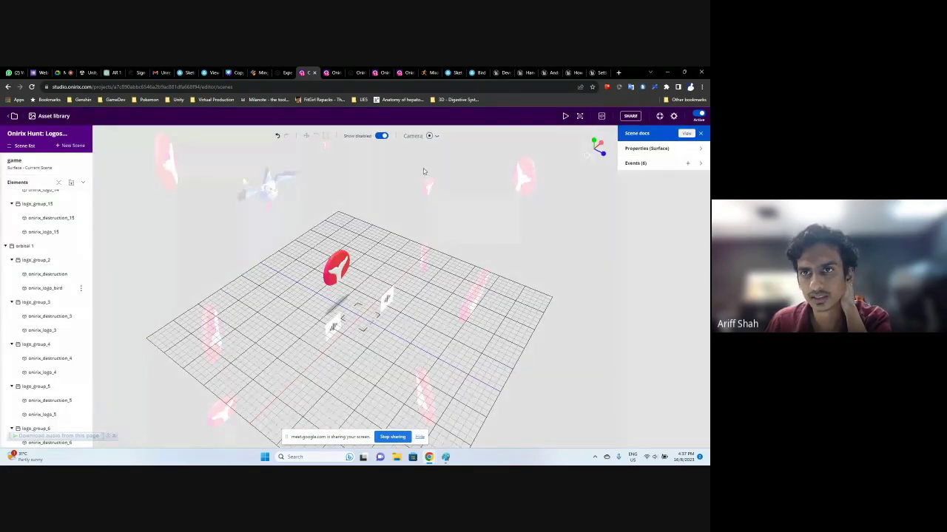
Preview the game in the 3D Viewer, skipping the instructions and starting the hunt, and return to the editor when the round ends
left_click(566, 118)
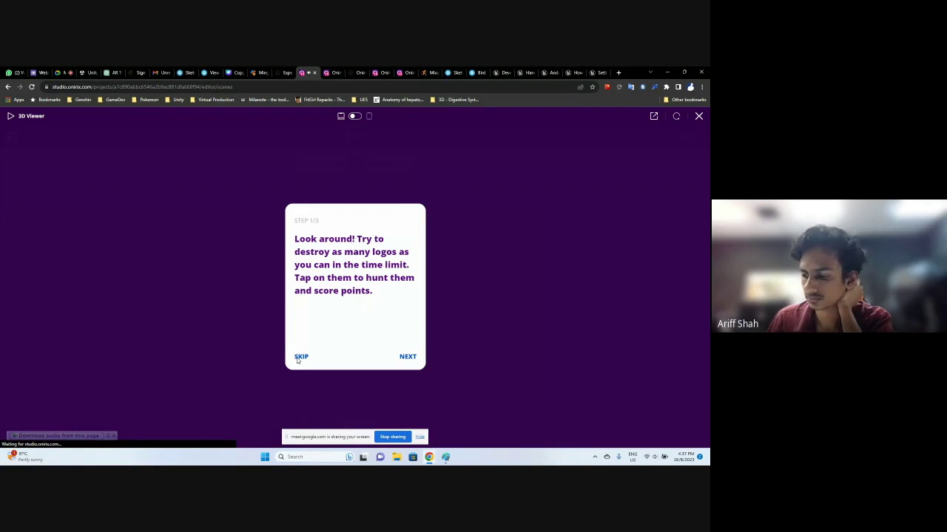
left_click(298, 359)
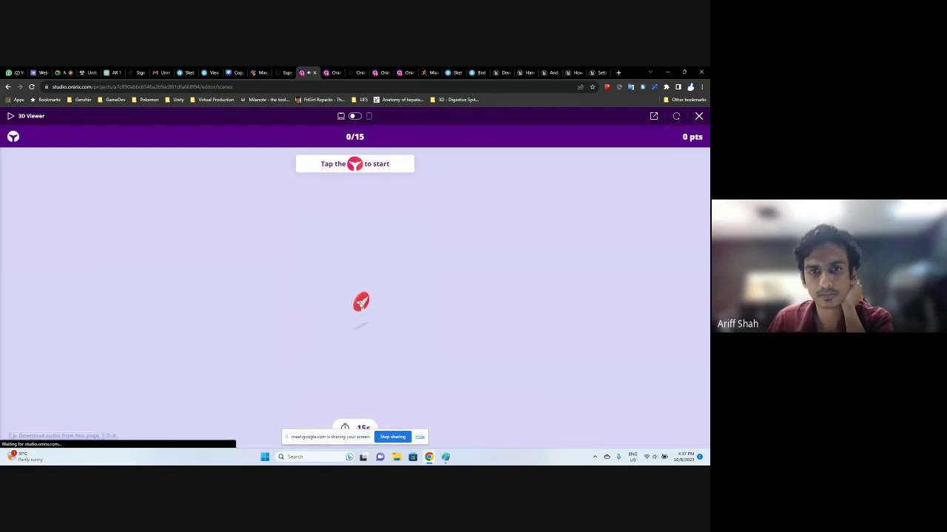
left_click(360, 302)
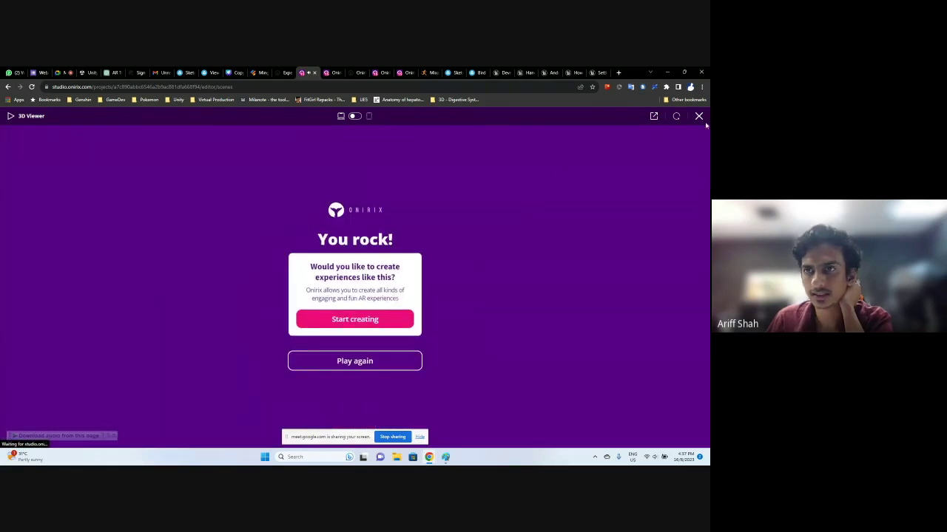
left_click(699, 116)
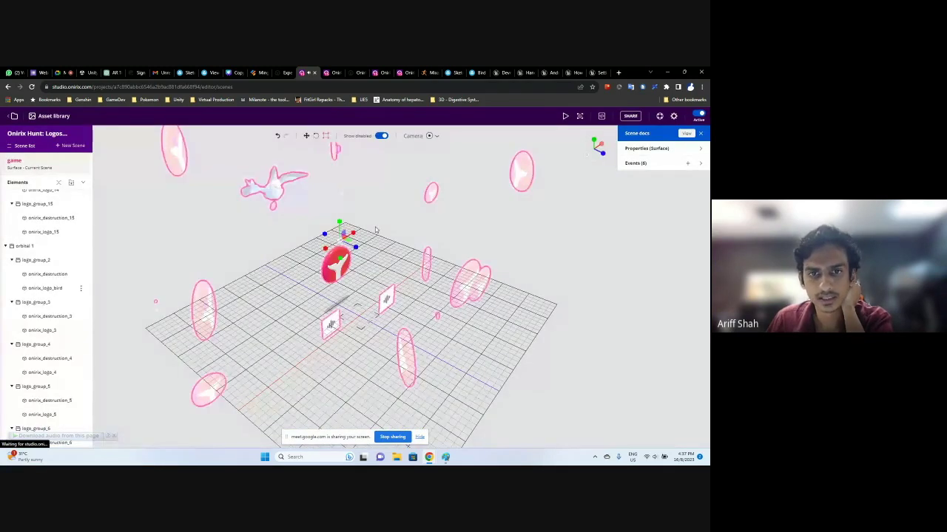
Examine the game_music element and the other audio element in the scene, leaving nothing selected
left_click(382, 299)
scroll(15, 307, "up", 1)
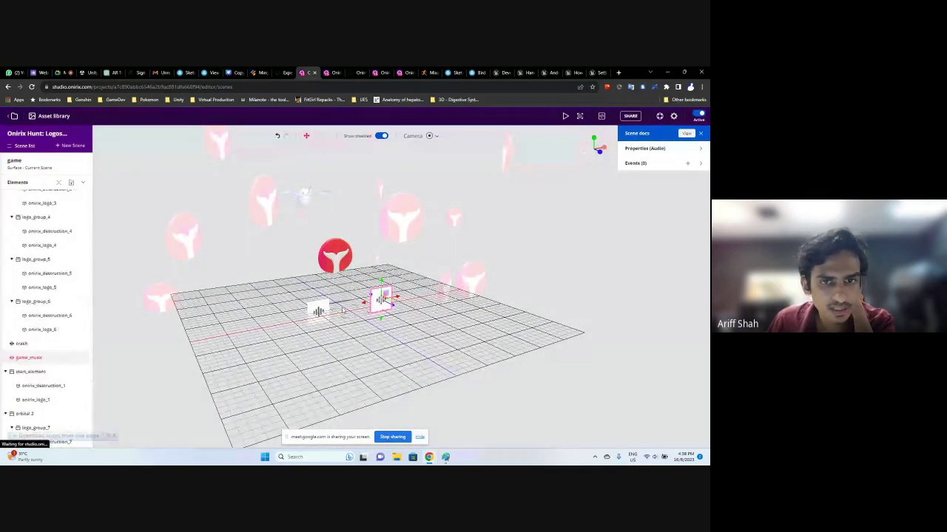
left_click_drag(228, 281, 133, 325)
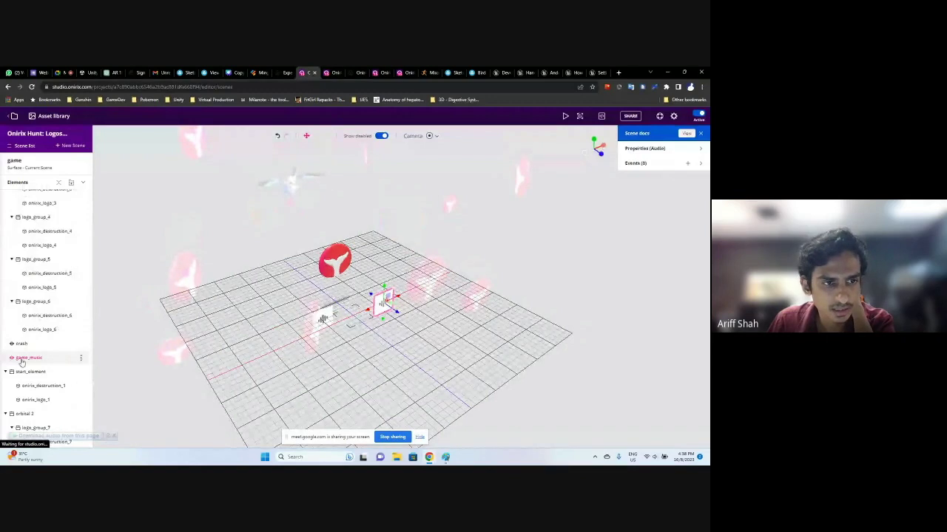
left_click(323, 319)
left_click(270, 256)
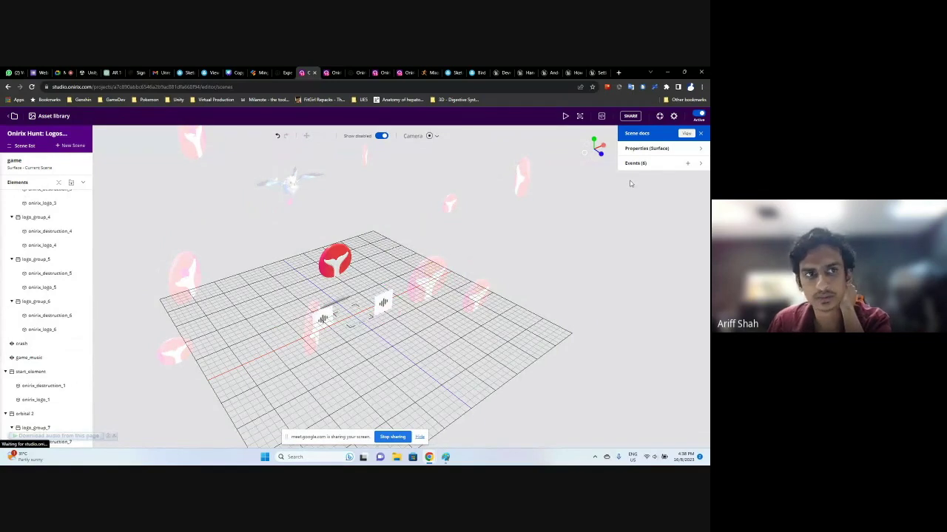
Browse the Onir-IX collection of audio assets in the asset library and check the new asset upload form, leaving it without uploading
left_click(64, 119)
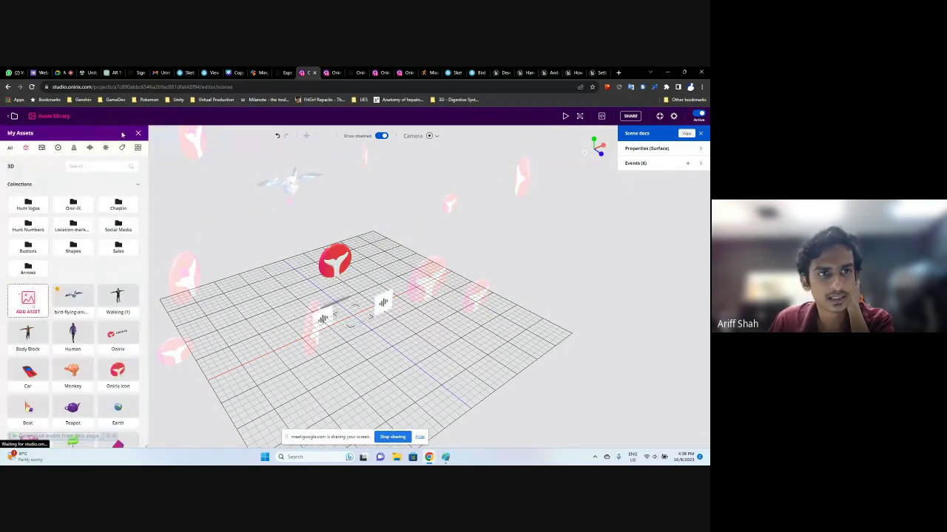
left_click(89, 148)
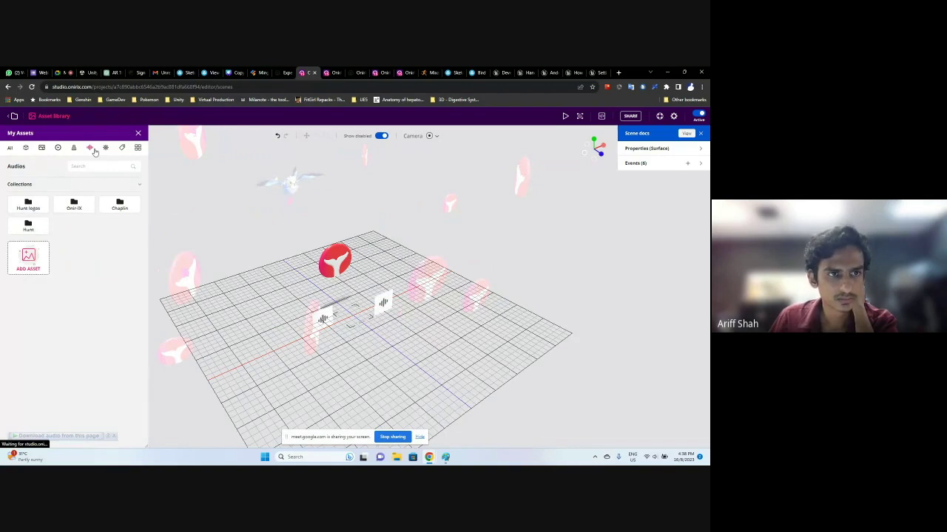
left_click(74, 205)
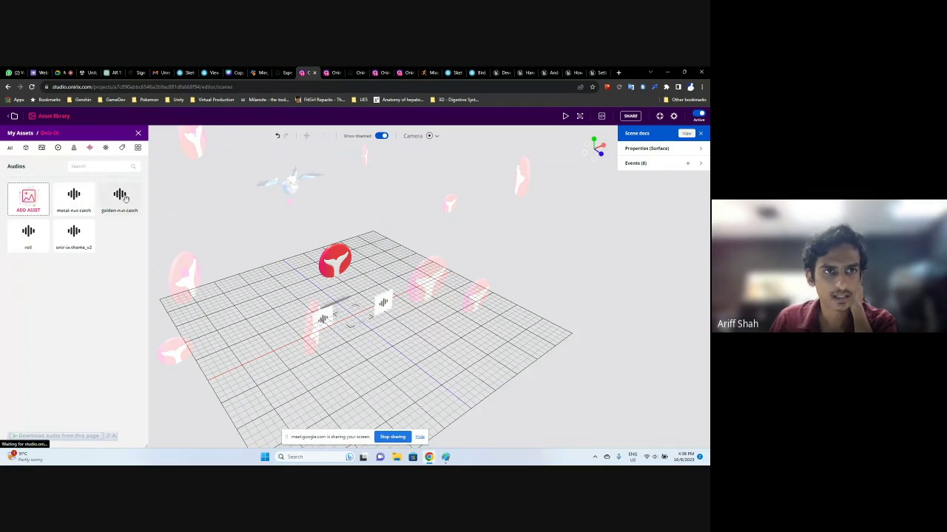
left_click(29, 206)
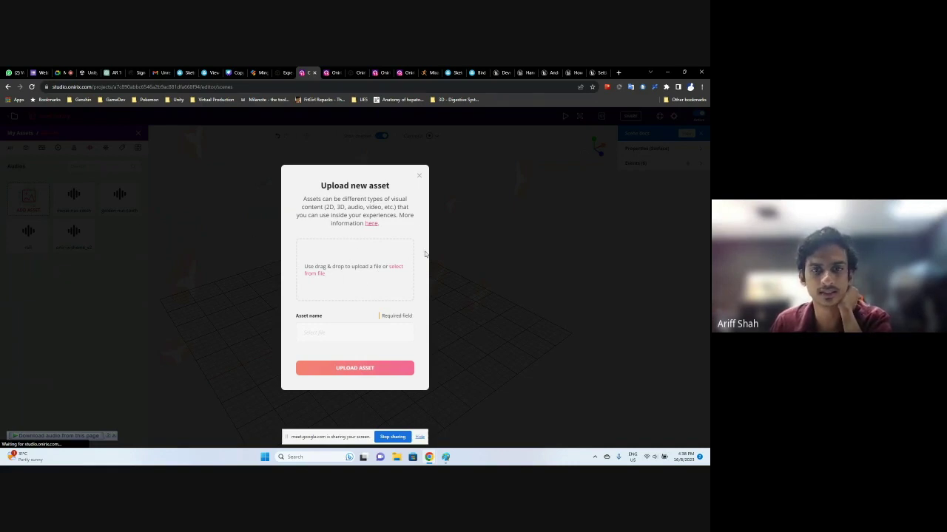
left_click(418, 178)
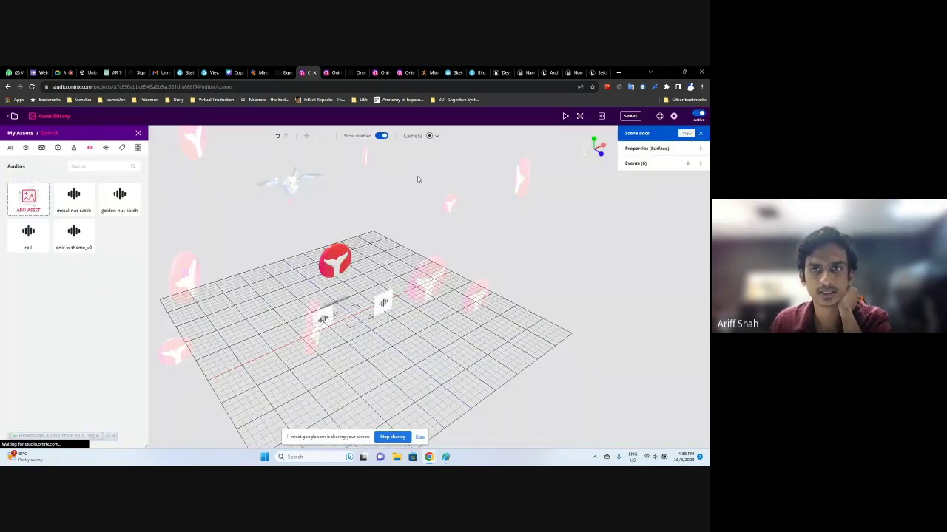
Review the project settings, then examine the game scene's events, general info and transform options
left_click_drag(556, 195, 532, 252)
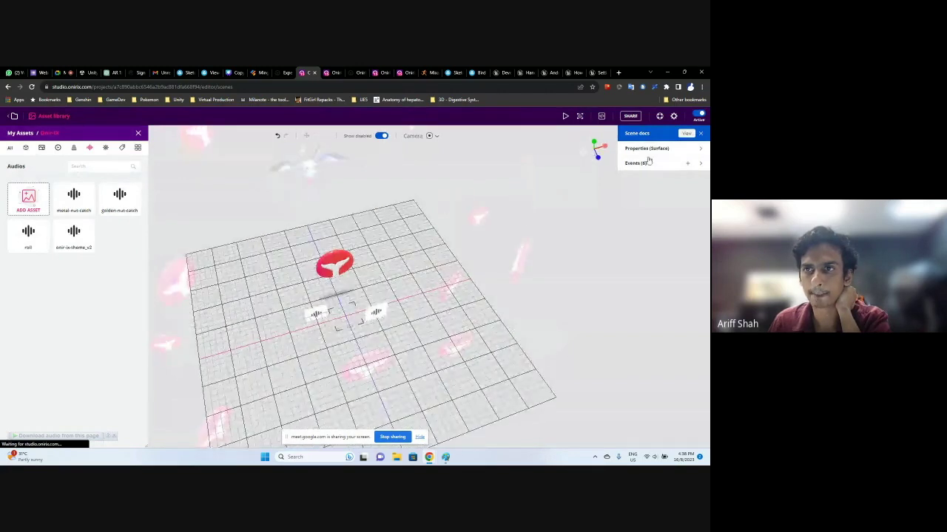
left_click(673, 121)
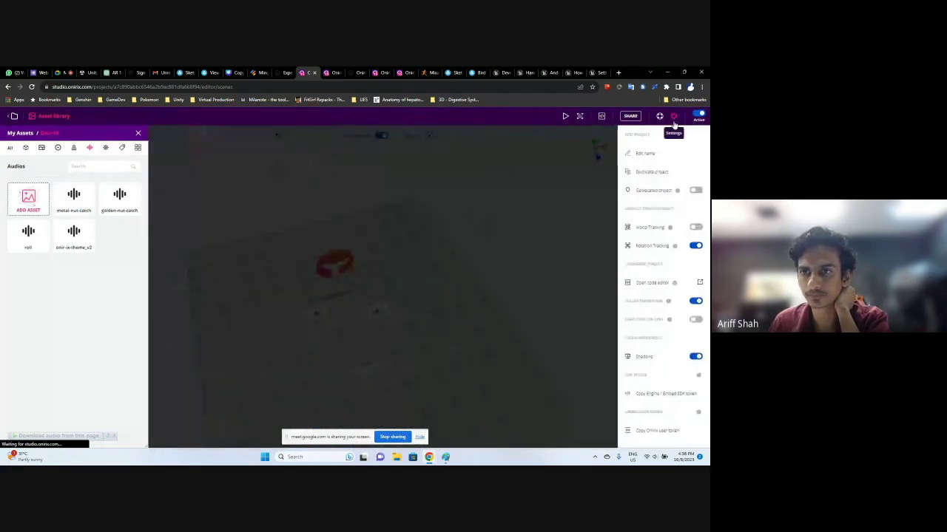
left_click(674, 124)
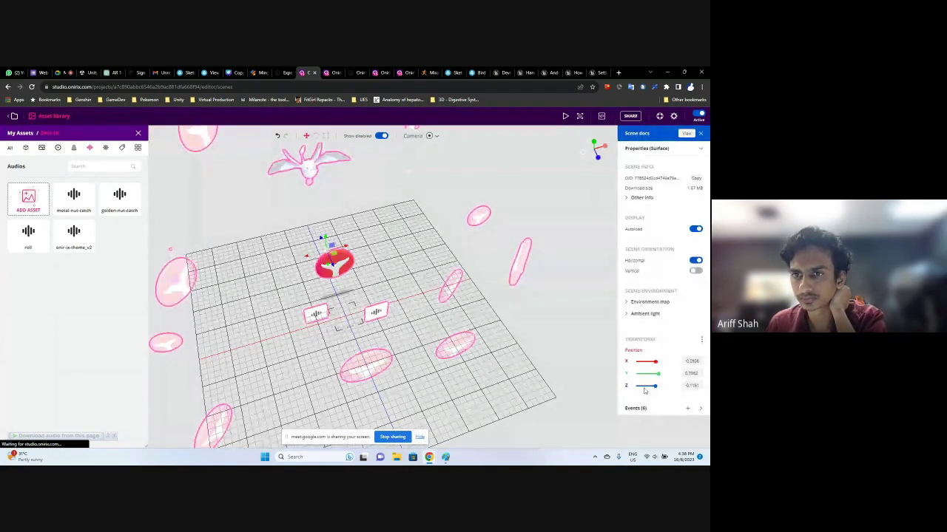
left_click(635, 409)
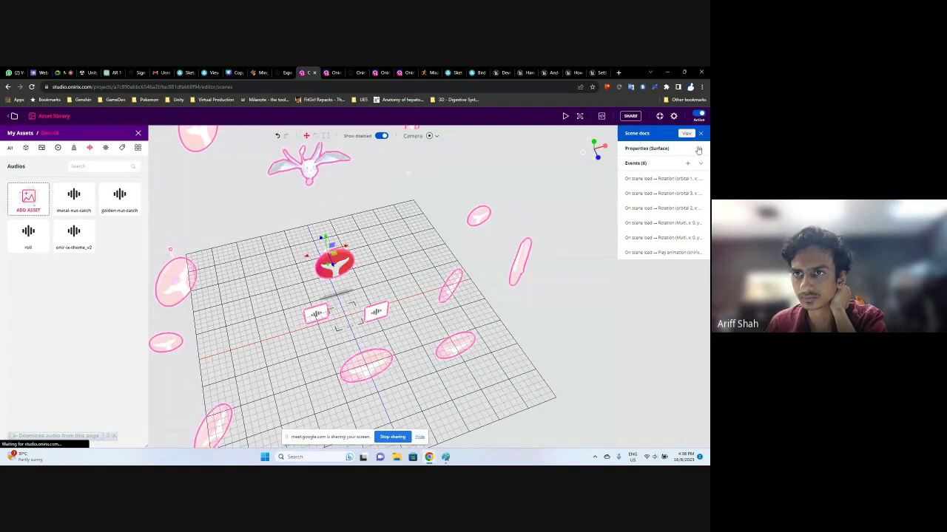
left_click(678, 152)
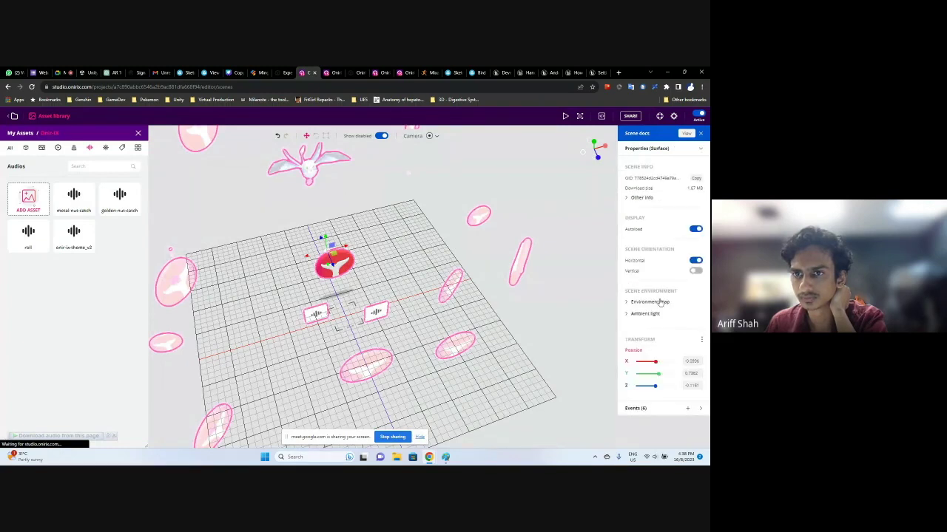
left_click(629, 198)
left_click(629, 198)
left_click(701, 340)
left_click(690, 353)
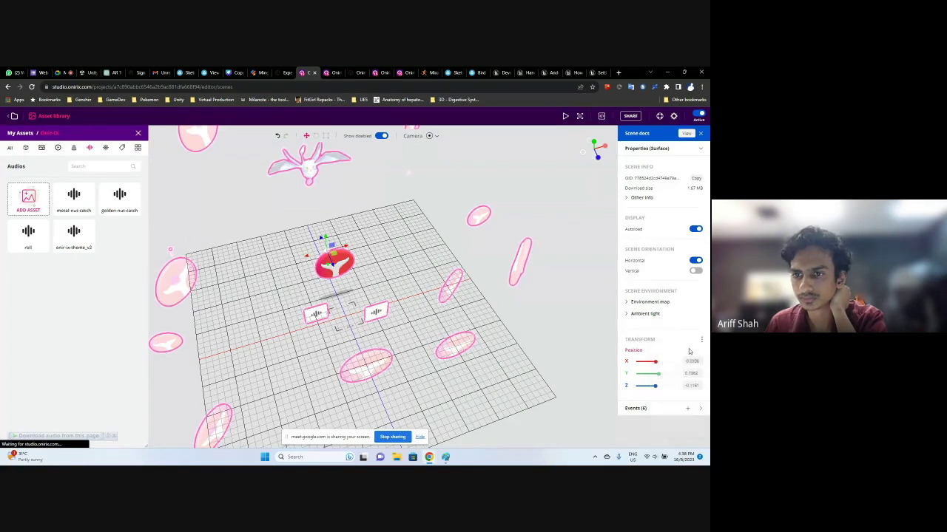
Examine the game scene's list of events and briefly check the project settings
left_click(634, 409)
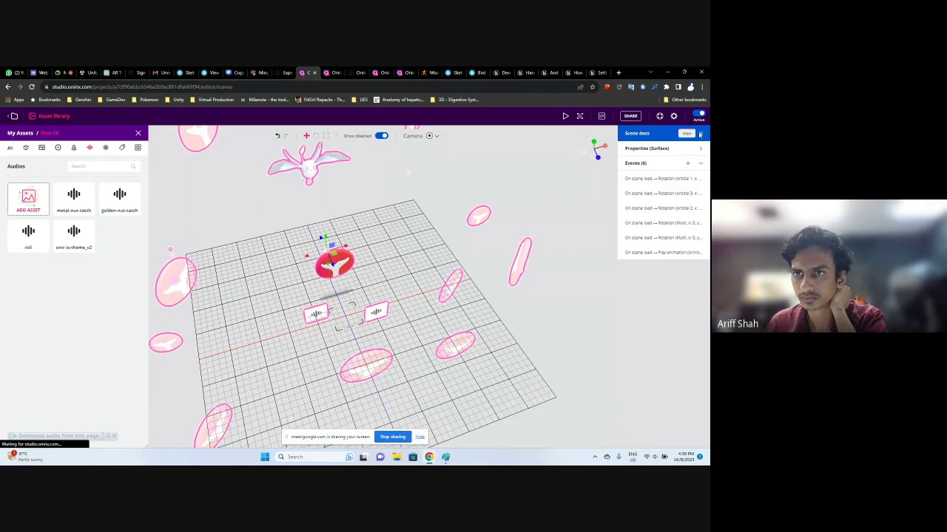
left_click(674, 116)
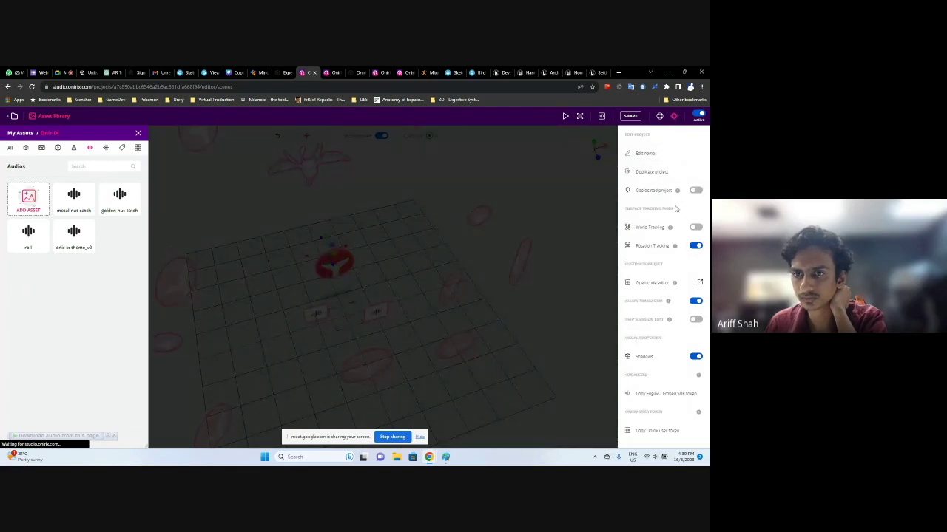
left_click(675, 116)
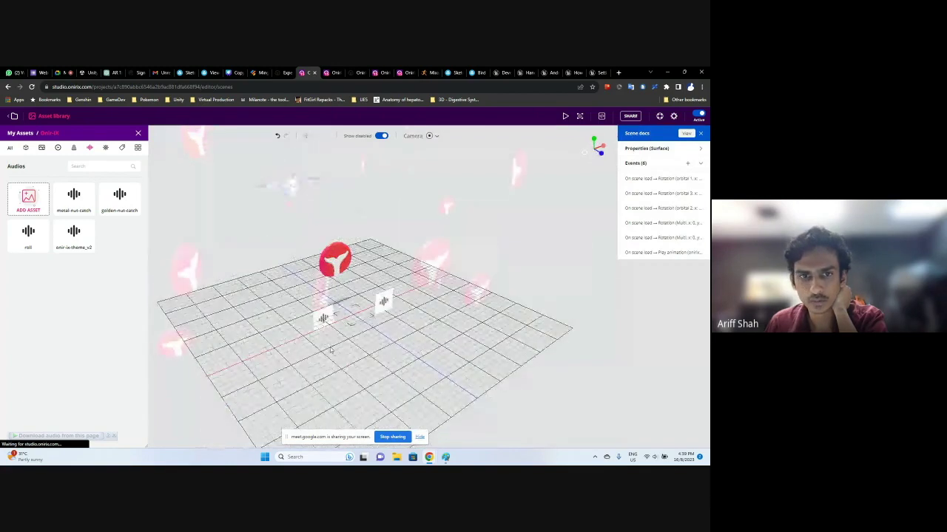
left_click_drag(334, 305, 502, 226)
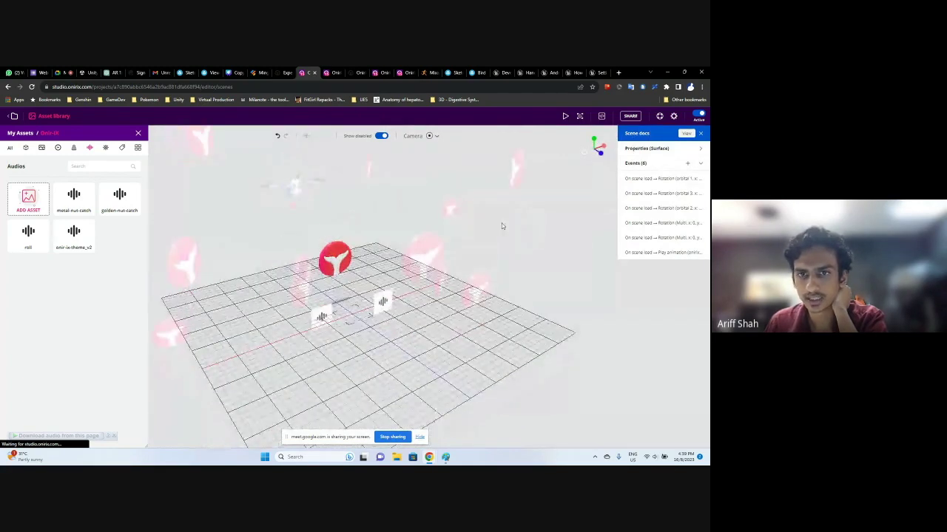
left_click_drag(322, 190, 295, 192)
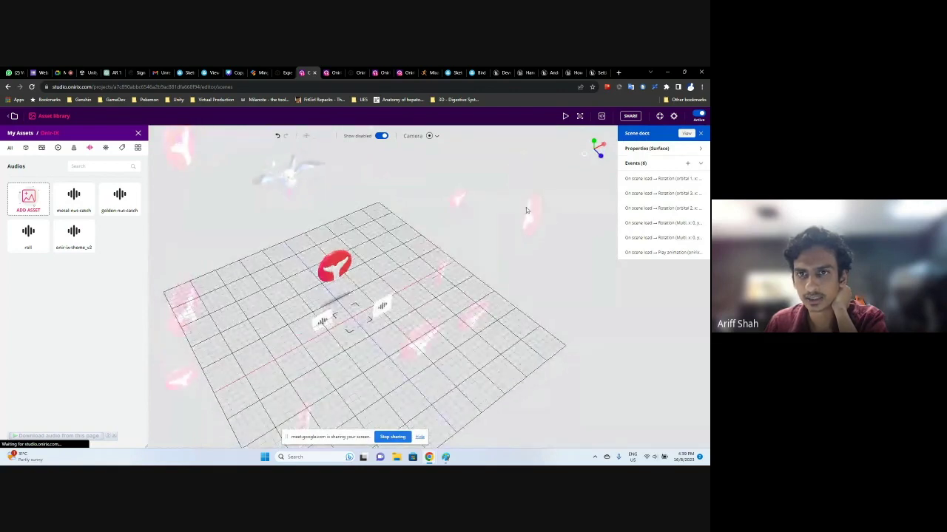
left_click_drag(526, 207, 549, 165)
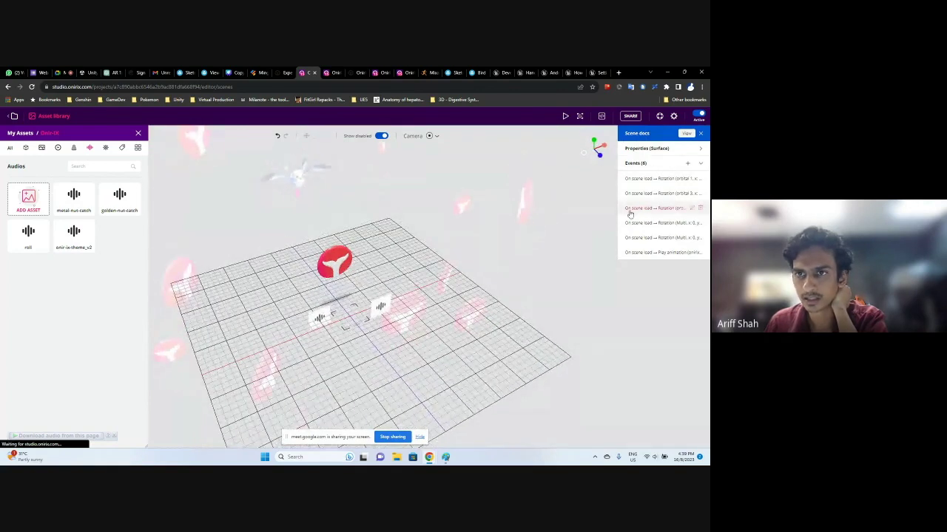
Examine the events of onirix_logo_7 and check its new event form, leaving it without saving
left_click(524, 197)
left_click_drag(526, 200, 544, 226)
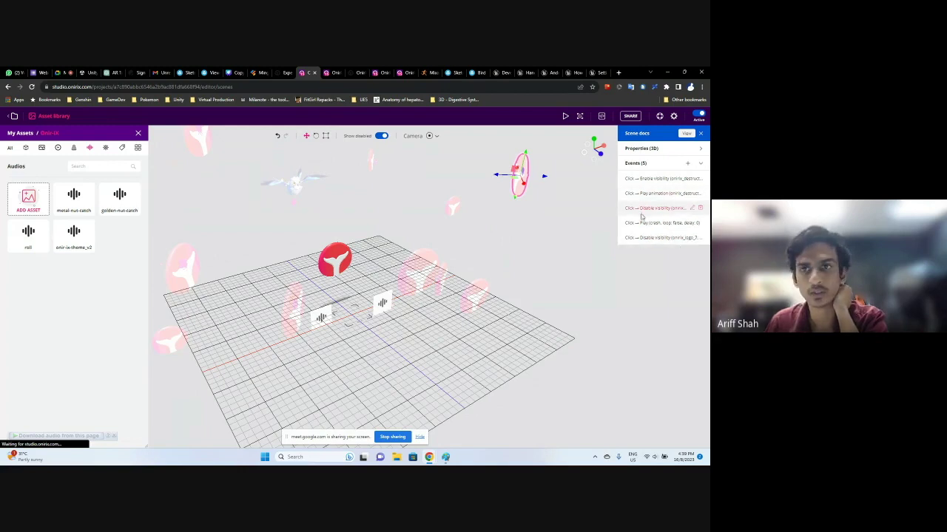
left_click(688, 166)
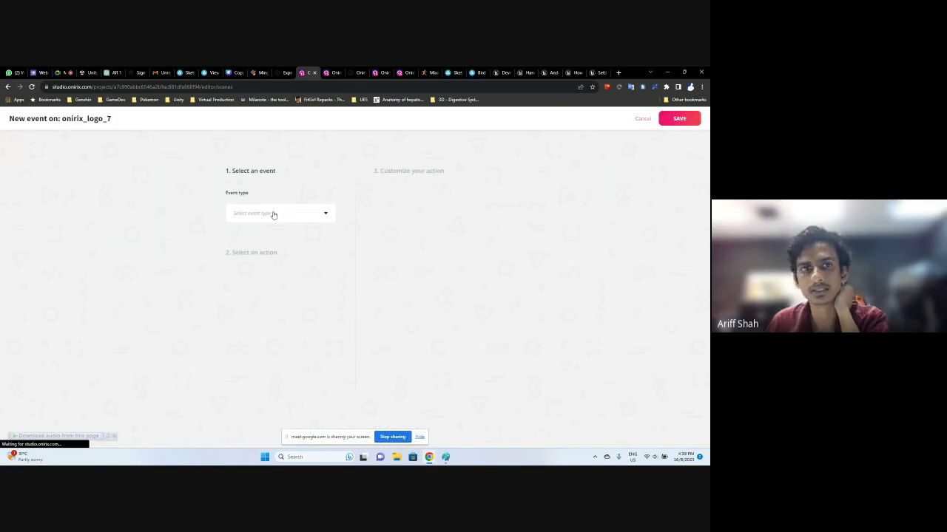
left_click(642, 119)
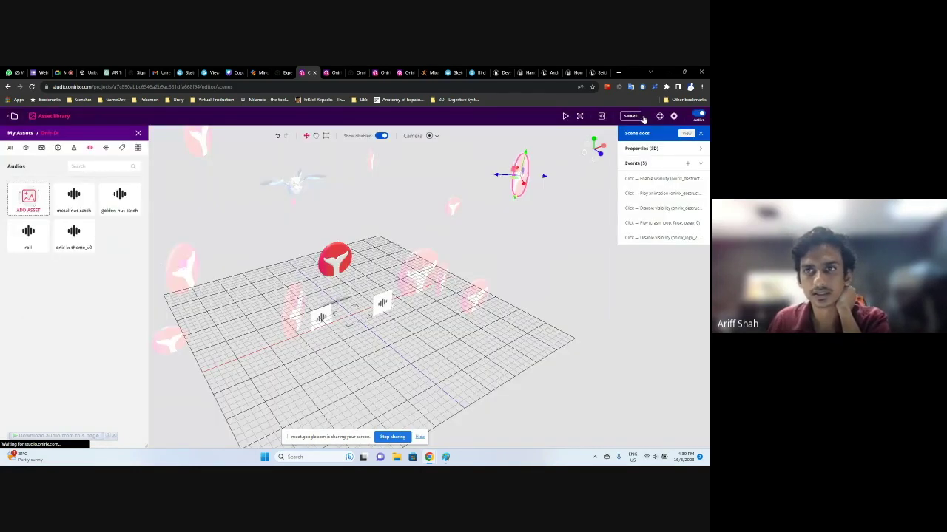
Start a new event on onirix_logo_7 with event type Click and action type Play
left_click(687, 162)
left_click(266, 213)
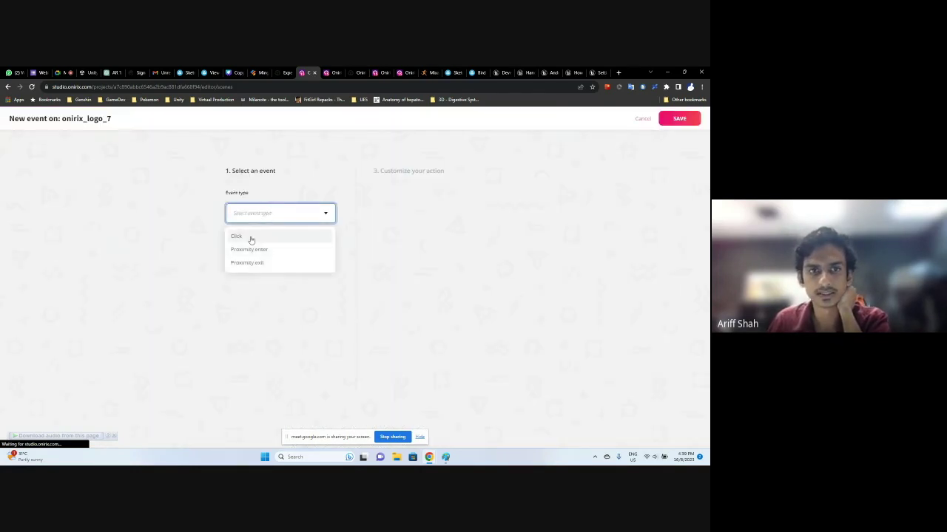
left_click(251, 238)
left_click(258, 297)
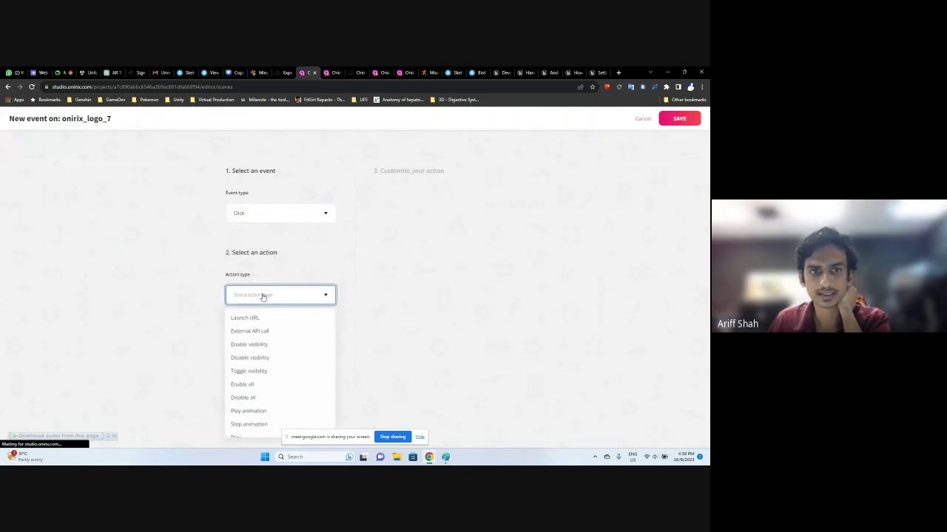
scroll(247, 363, "down", 2)
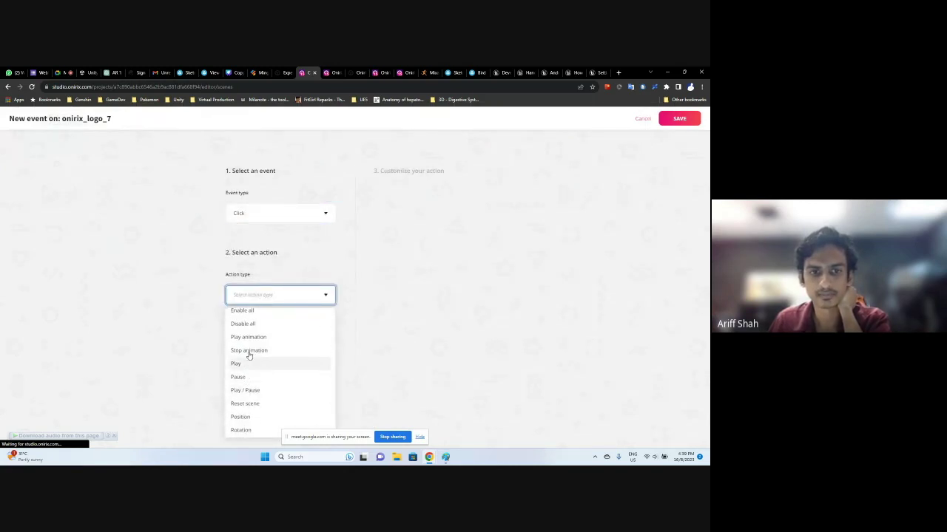
left_click(238, 363)
left_click(274, 293)
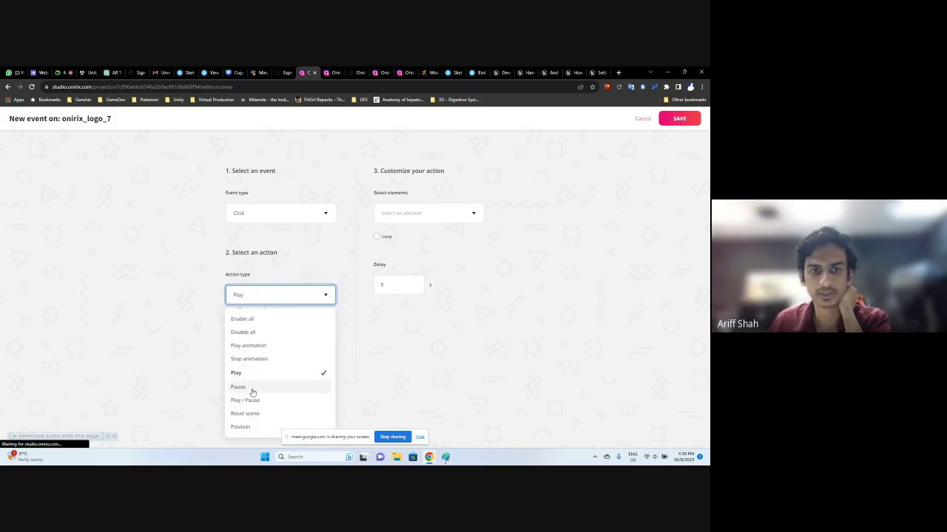
left_click(284, 296)
Choose the crash audio as the element to play, without looping, and save the event
left_click(398, 215)
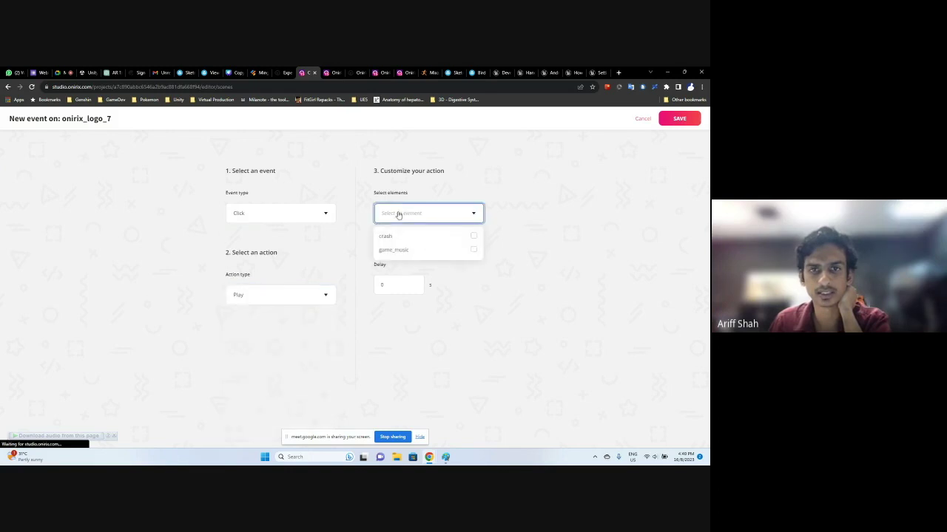
left_click(474, 237)
left_click(497, 228)
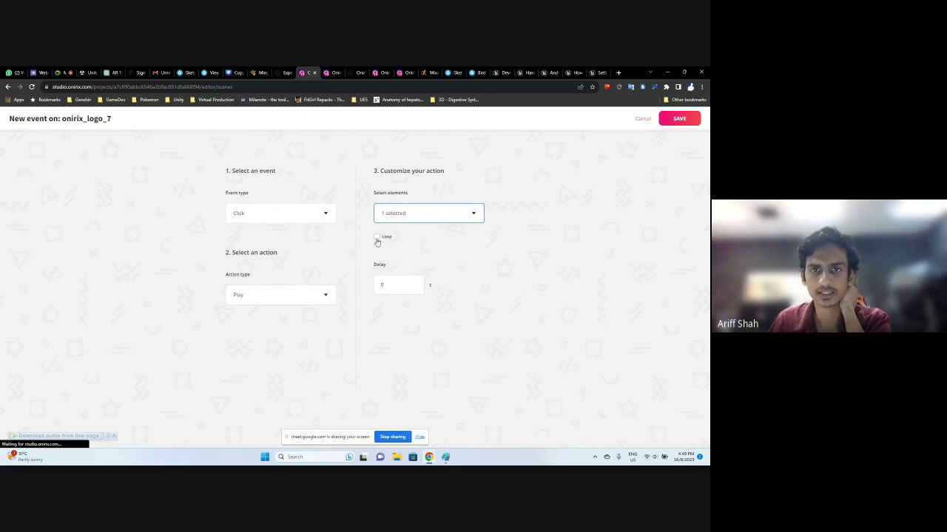
left_click(406, 212)
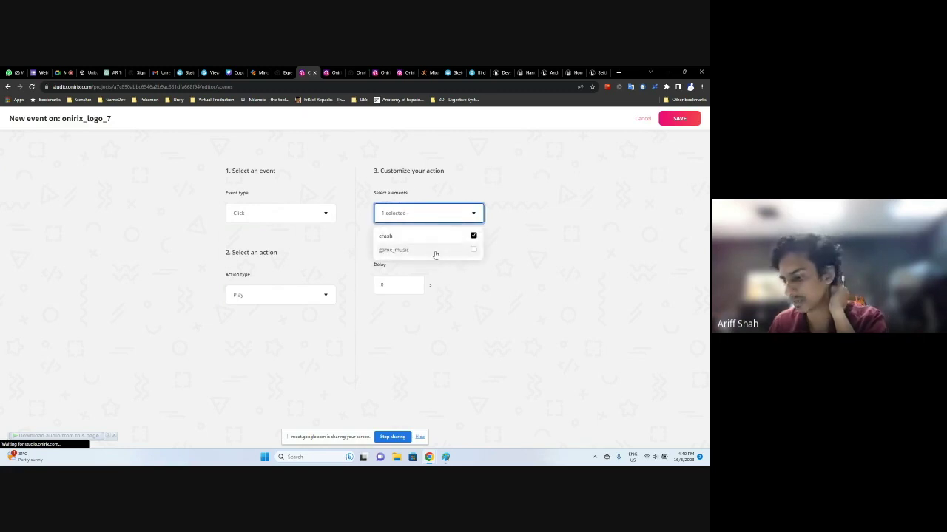
left_click(470, 212)
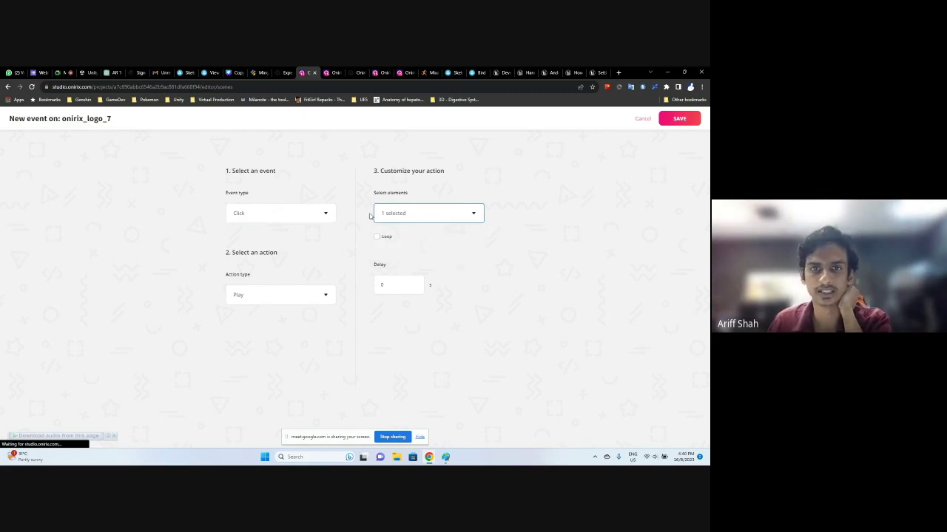
left_click(678, 116)
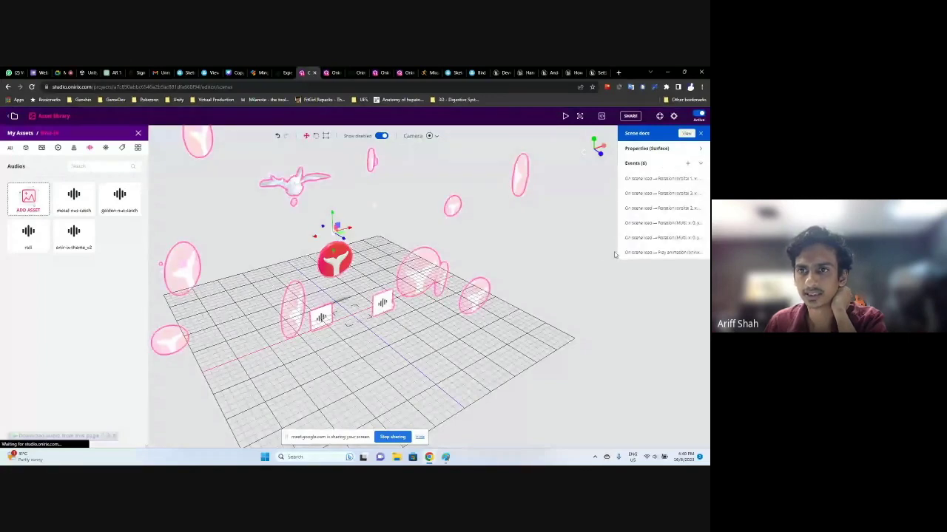
Check the events of onirix_logo_7, deselect it and view the game scene's new event form, leaving it without saving
left_click(519, 174)
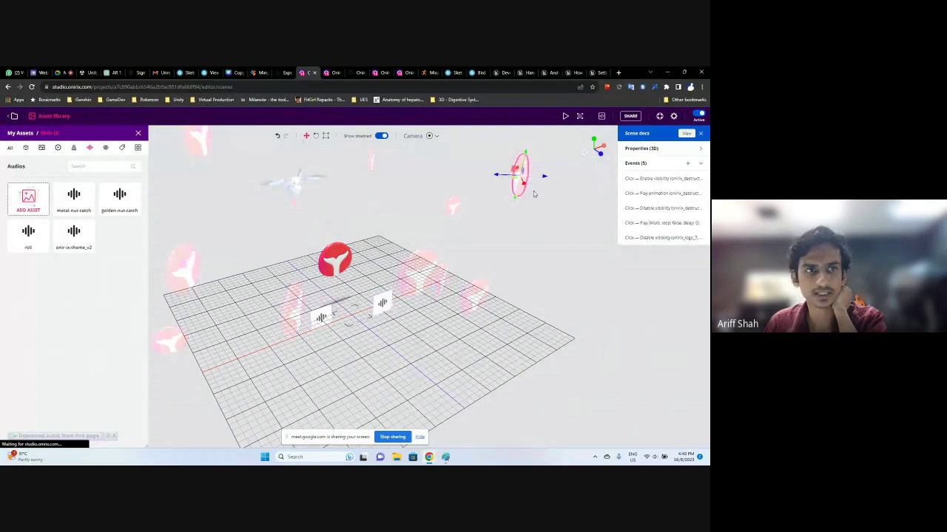
left_click(501, 220)
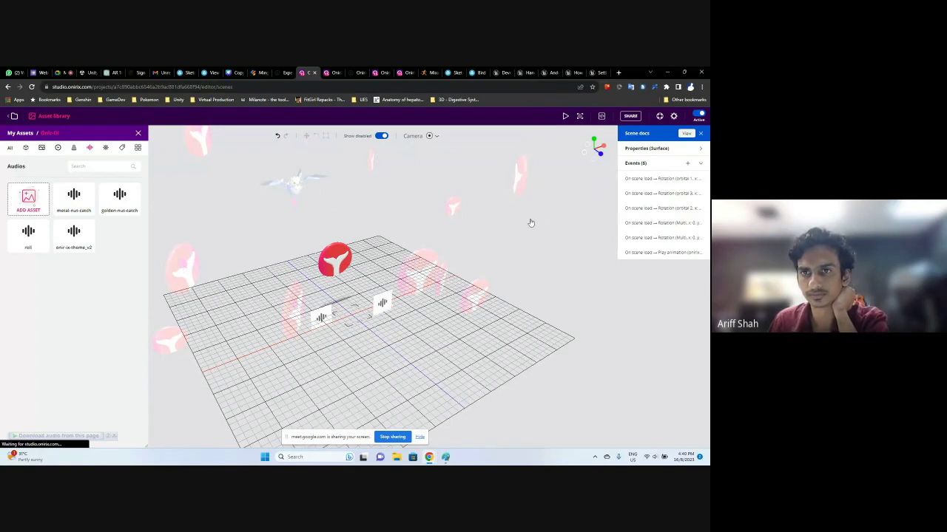
left_click_drag(519, 210, 537, 242)
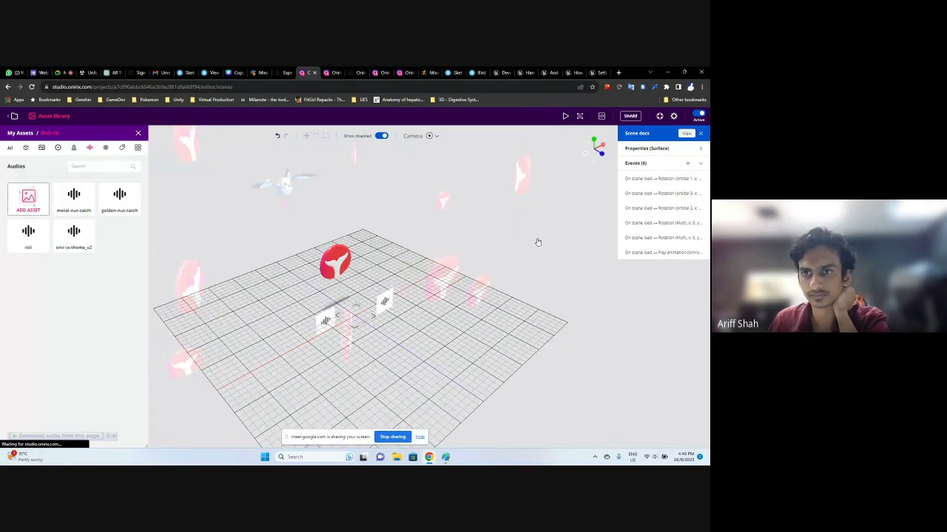
left_click(687, 163)
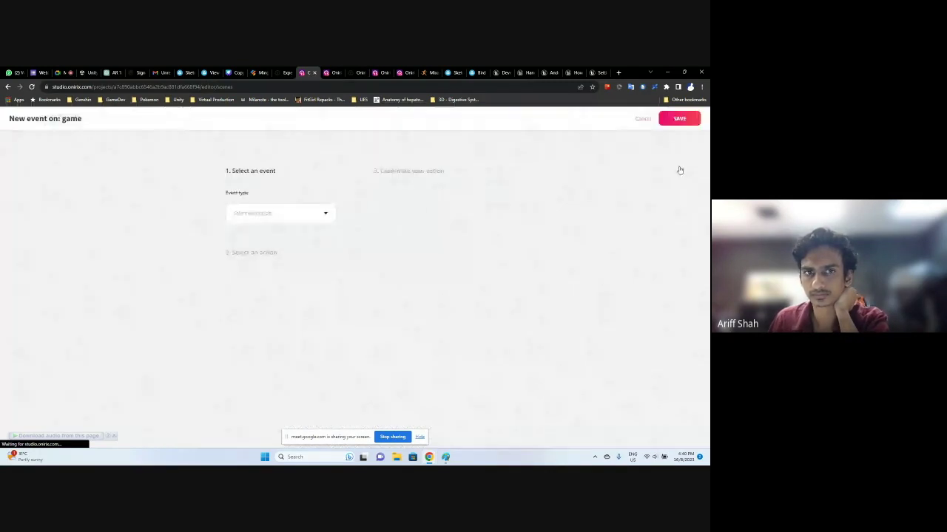
left_click(639, 121)
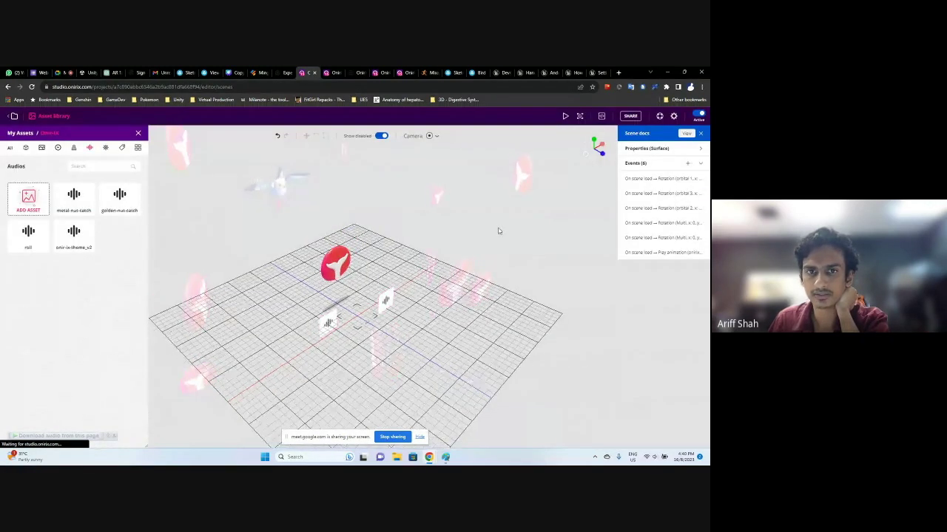
left_click_drag(498, 229, 278, 237)
left_click_drag(471, 302, 560, 250)
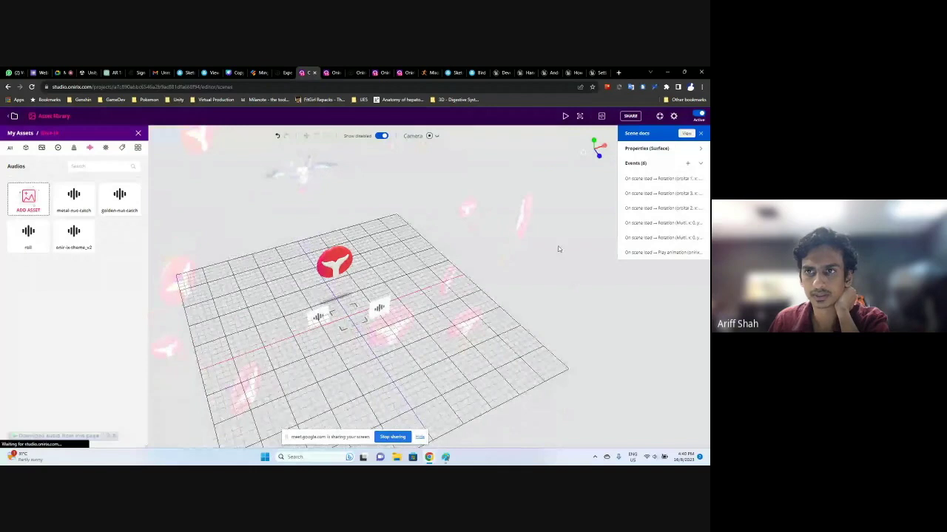
Start a new event on the game scene with event type On scene load and action type Play
left_click(686, 165)
left_click(261, 213)
left_click(254, 236)
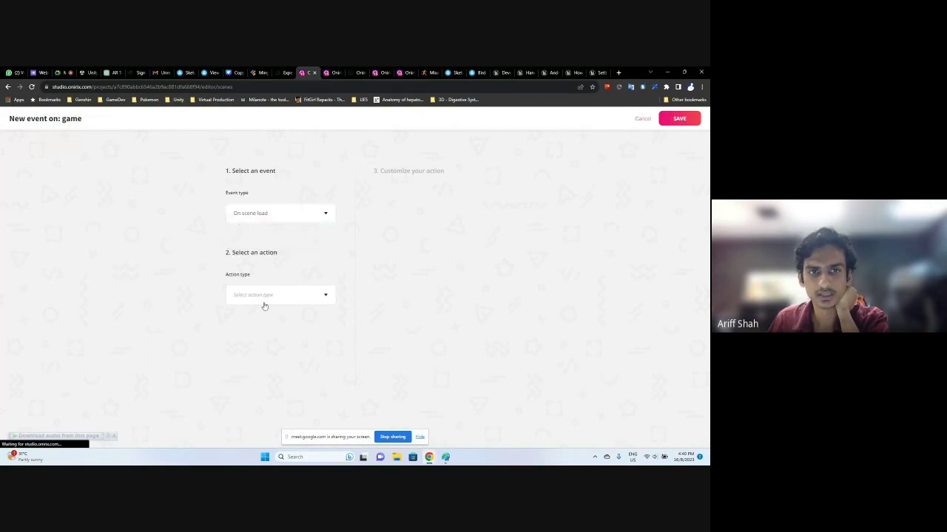
left_click(270, 296)
scroll(281, 361, "down", 3)
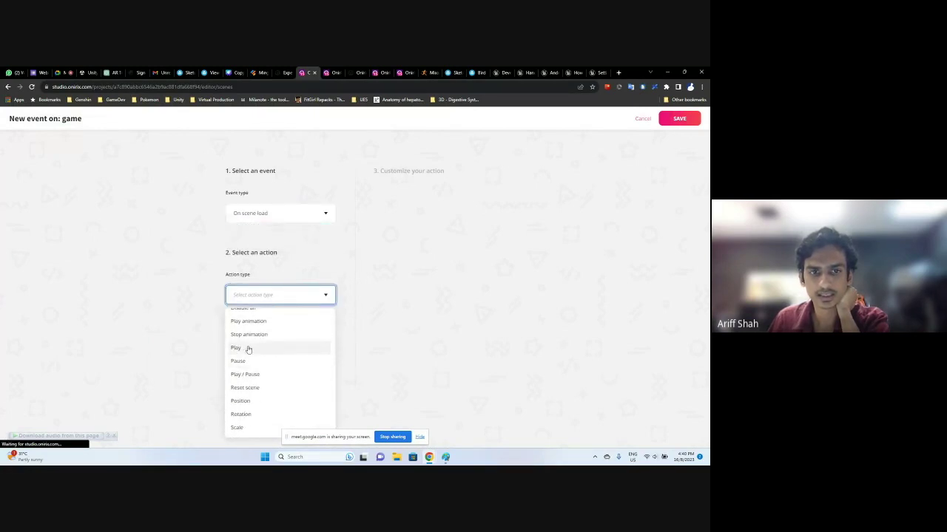
left_click(248, 349)
Choose game_music as the element to play, enable looping and save the event
left_click(435, 213)
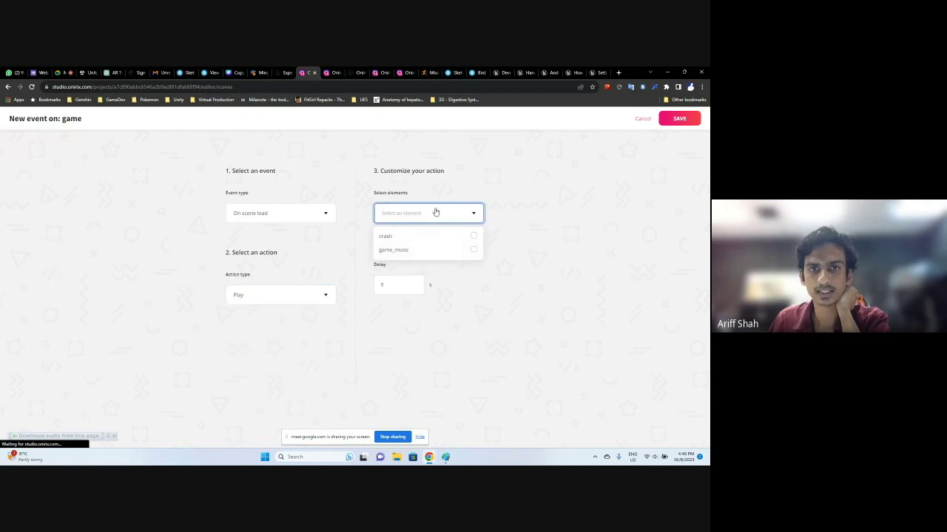
left_click(474, 250)
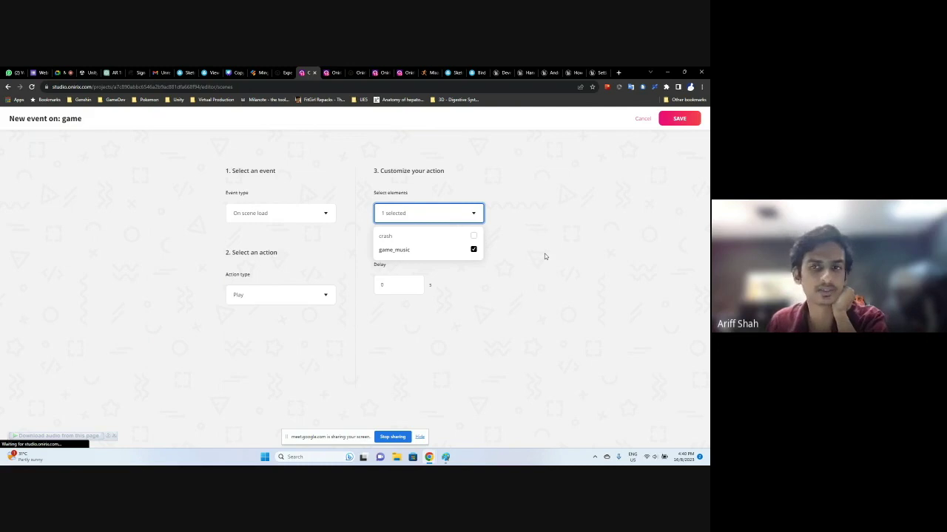
left_click(524, 215)
left_click(376, 237)
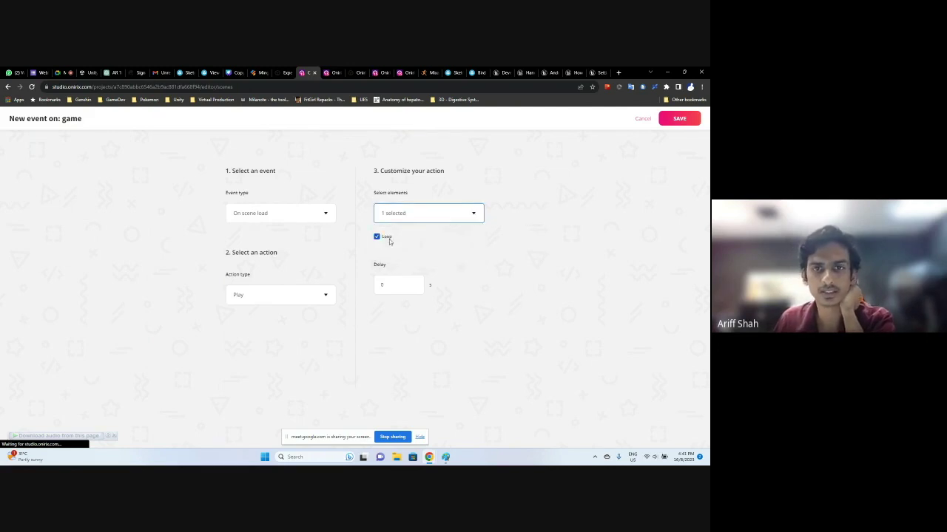
left_click(680, 120)
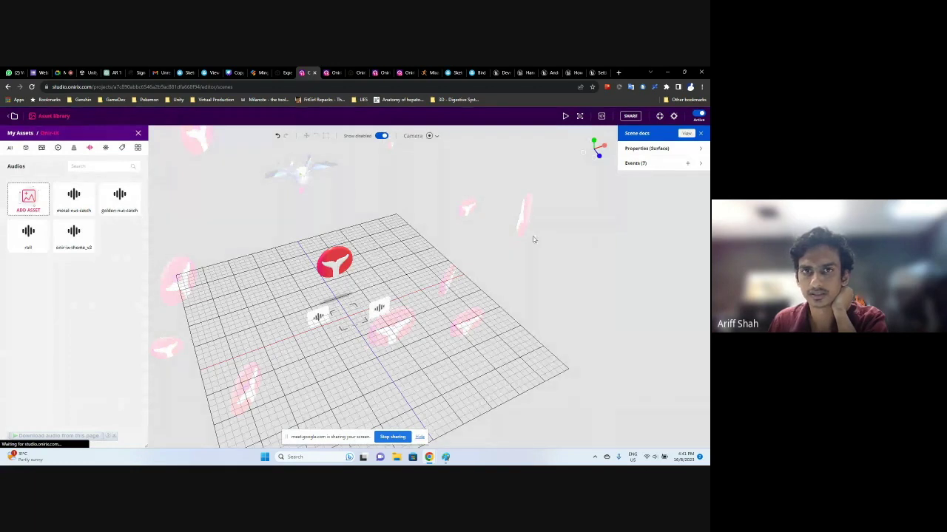
Look over the game scene and its events, then close the asset library to return to the element list
left_click_drag(427, 221, 444, 237)
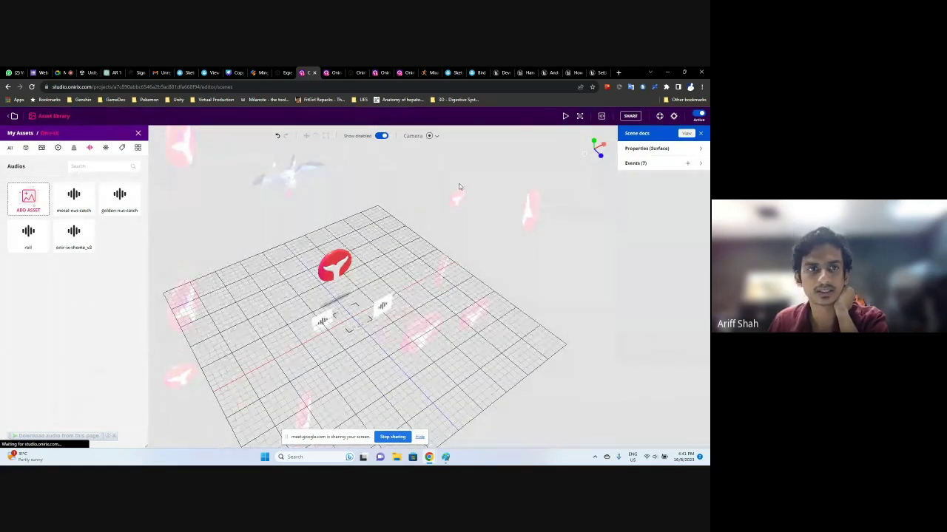
left_click_drag(414, 215, 373, 192)
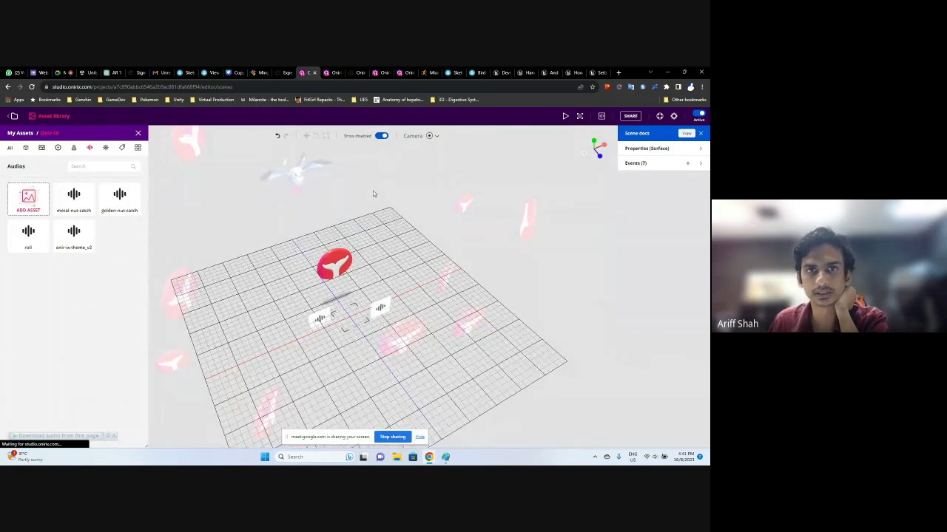
left_click(674, 168)
left_click(628, 168)
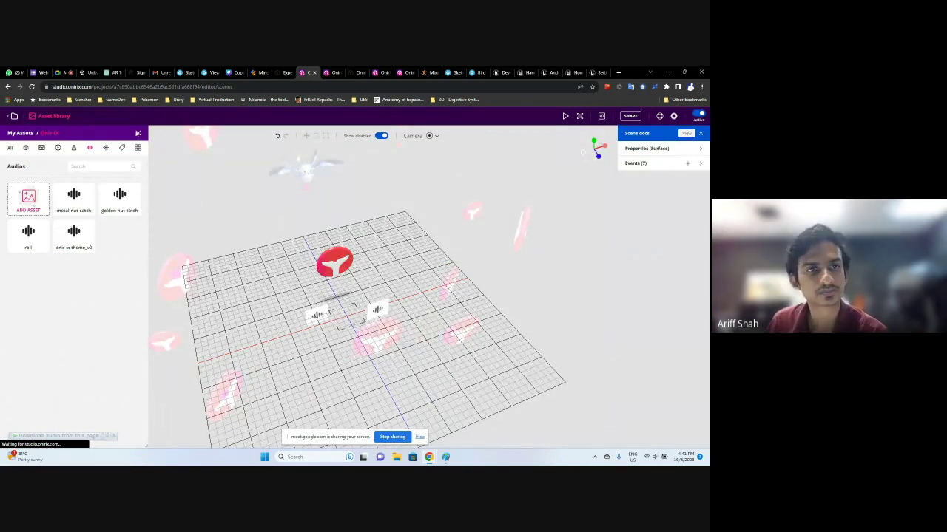
left_click(138, 134)
scroll(68, 269, "up", 5)
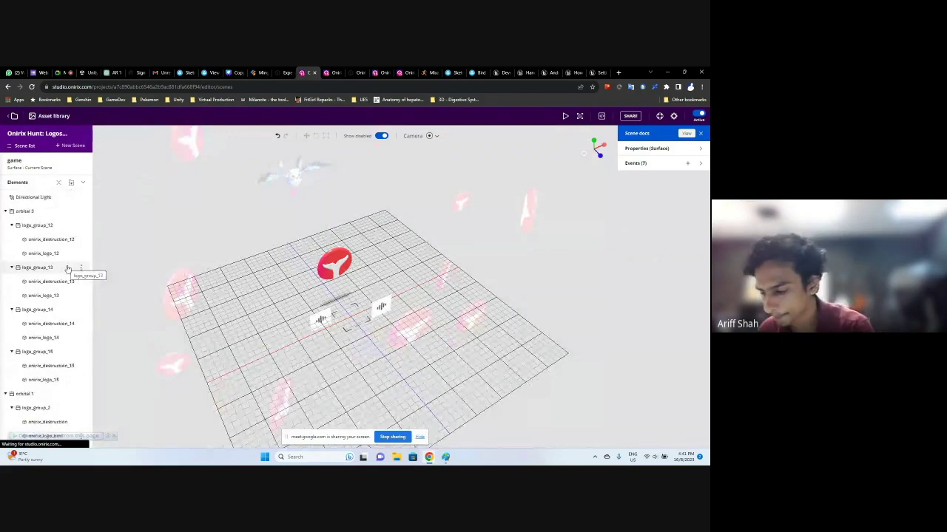
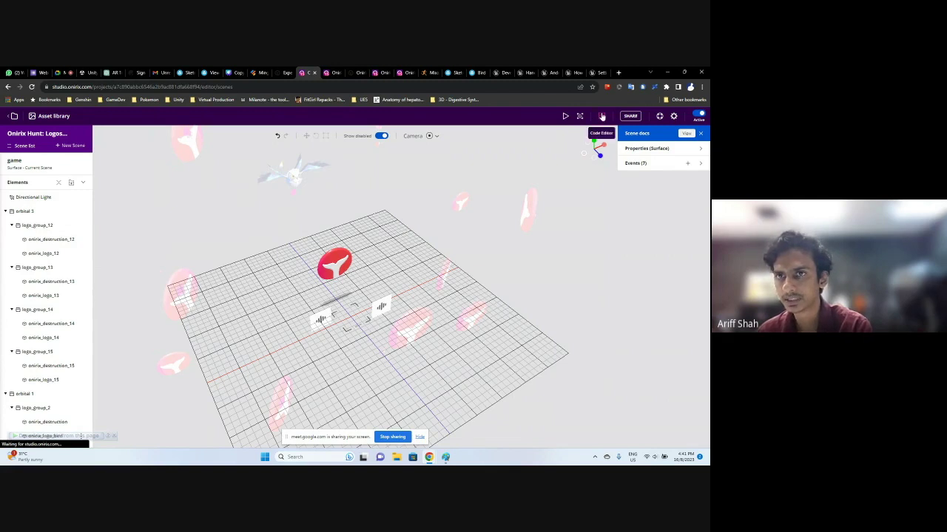
Open the scene's code editor and locate the INITIAL_TIME setting in the OxExperienceUI class of the JavaScript code
left_click(602, 117)
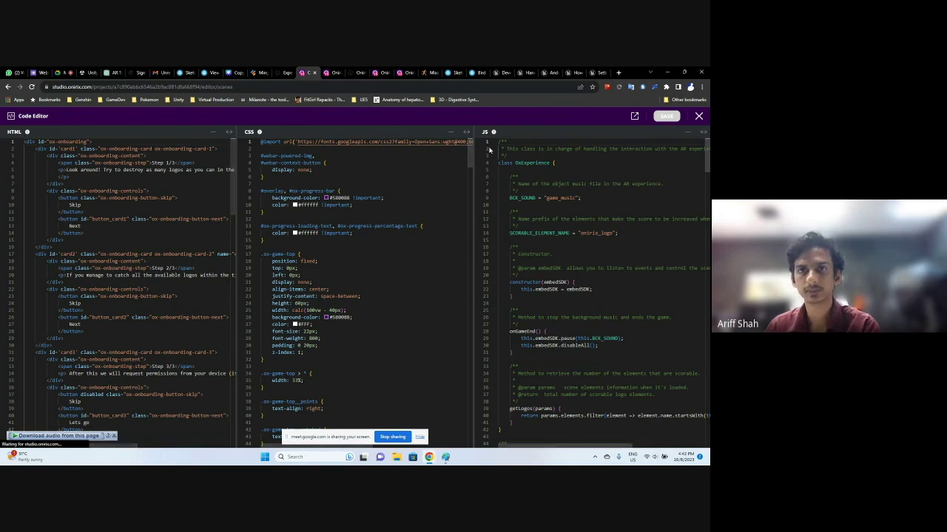
left_click(613, 204)
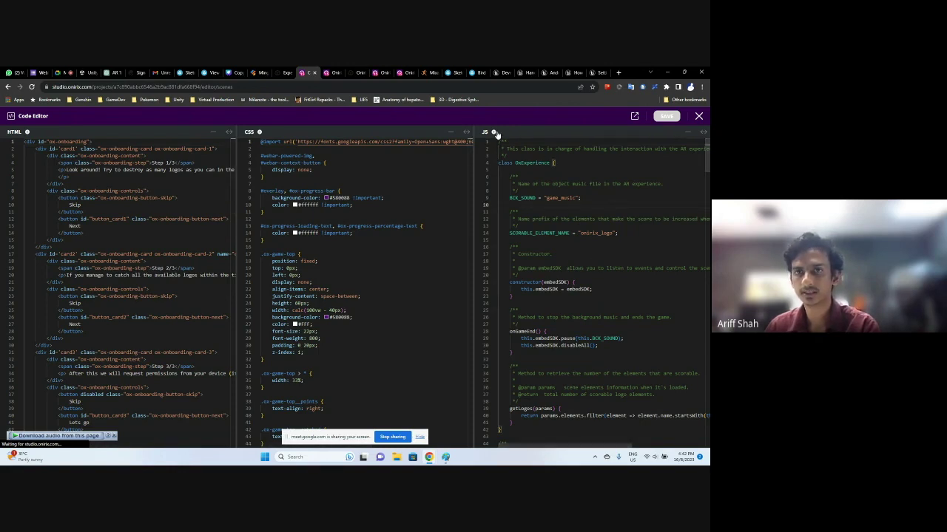
scroll(624, 245, "down", 5)
scroll(627, 246, "down", 2)
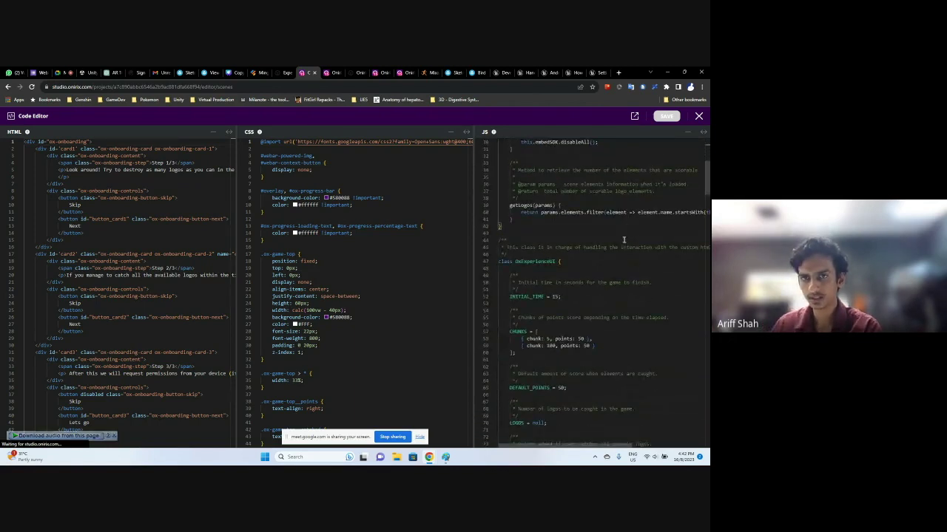
left_click_drag(508, 297, 559, 297)
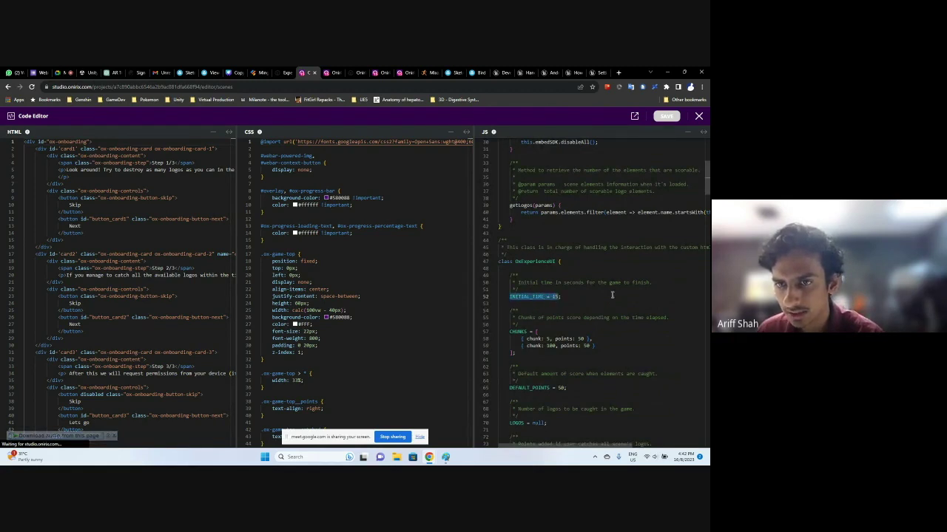
left_click(588, 296)
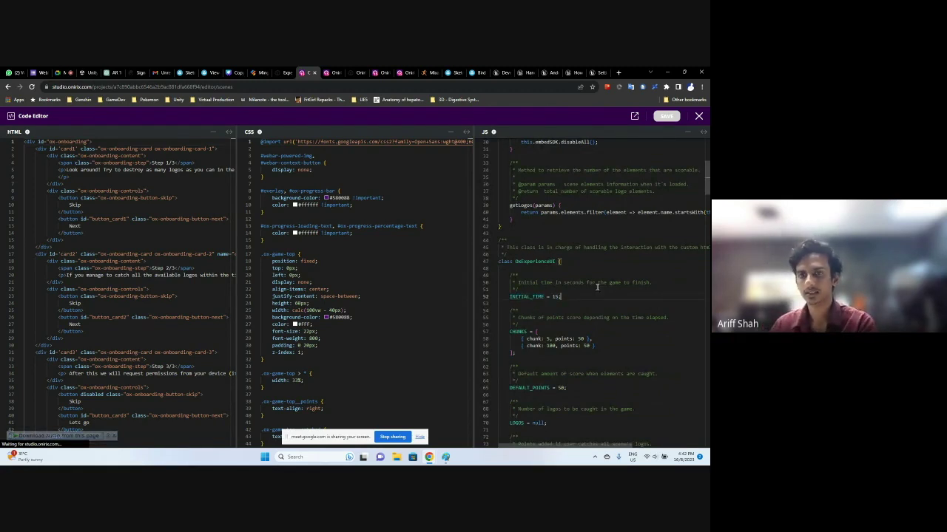
Set INITIAL_TIME to 60 seconds in the JavaScript code, save it and close the code editor
double_click(555, 297)
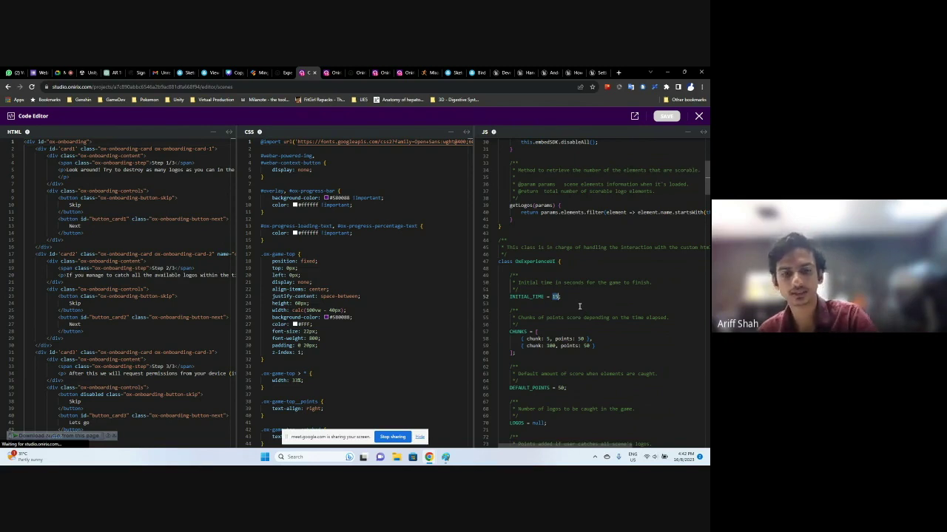
type("60")
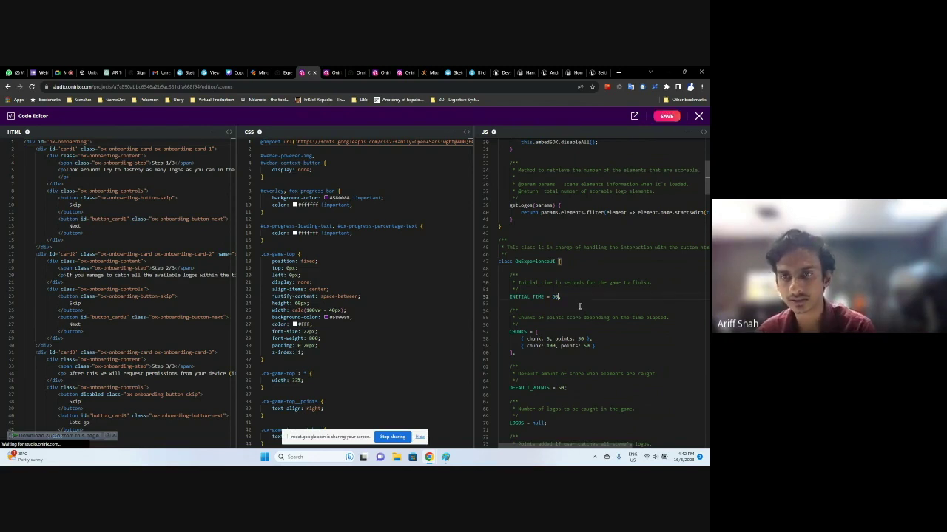
double_click(555, 297)
left_click(593, 297)
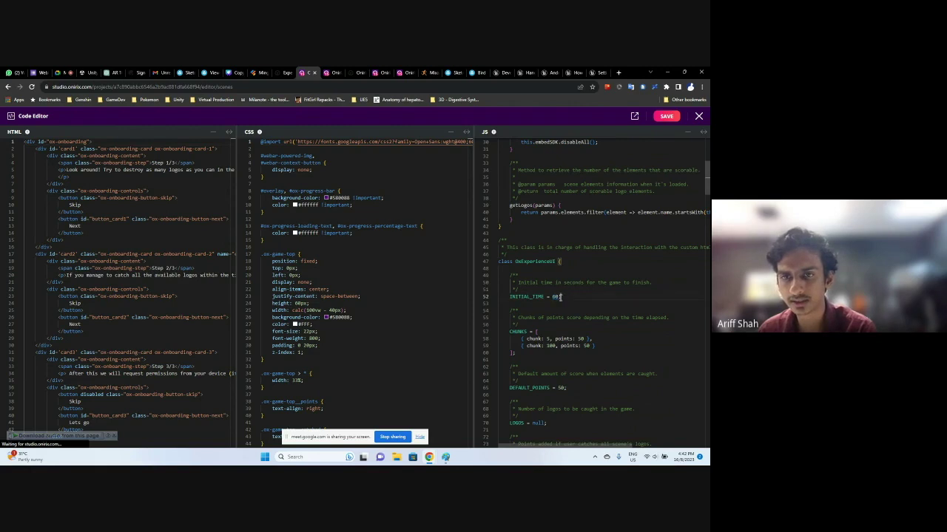
left_click(666, 117)
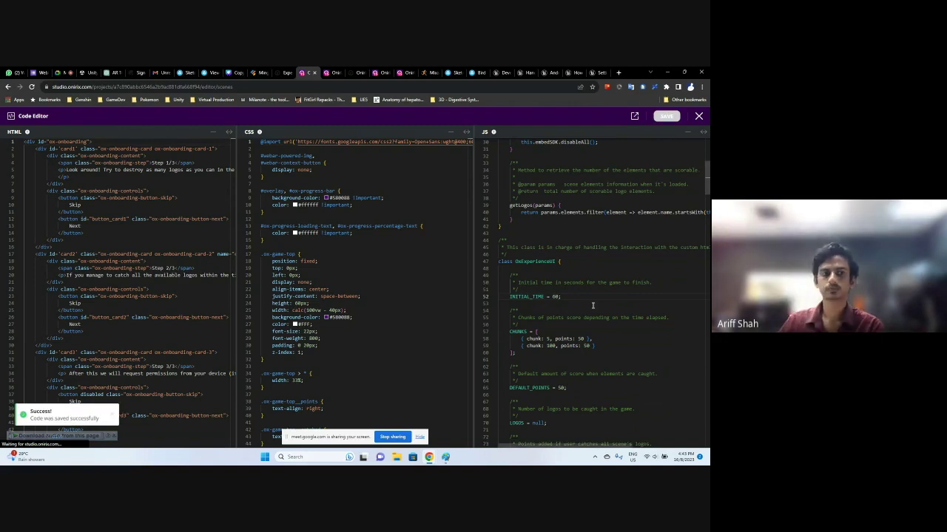
left_click(699, 117)
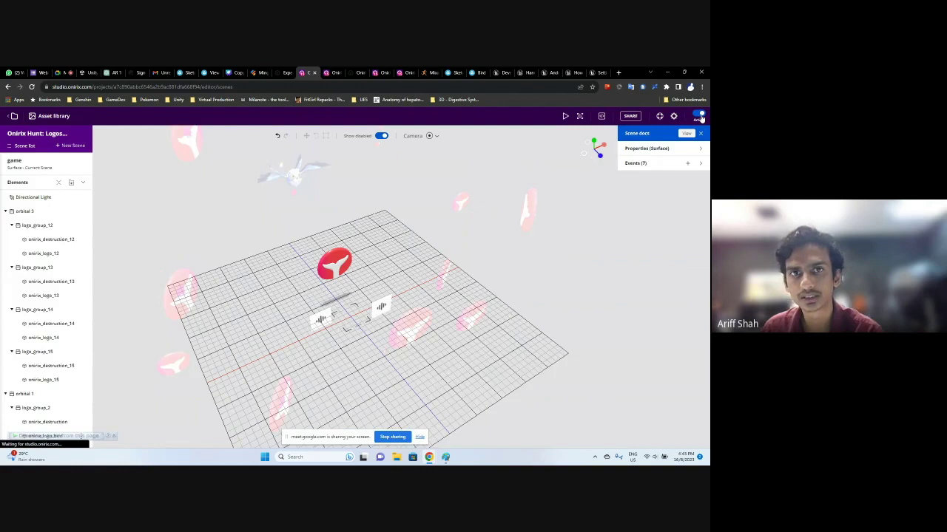
Test the game in the 3D viewer by skipping the onboarding and starting it with the central logo, then leave the preview
left_click(565, 118)
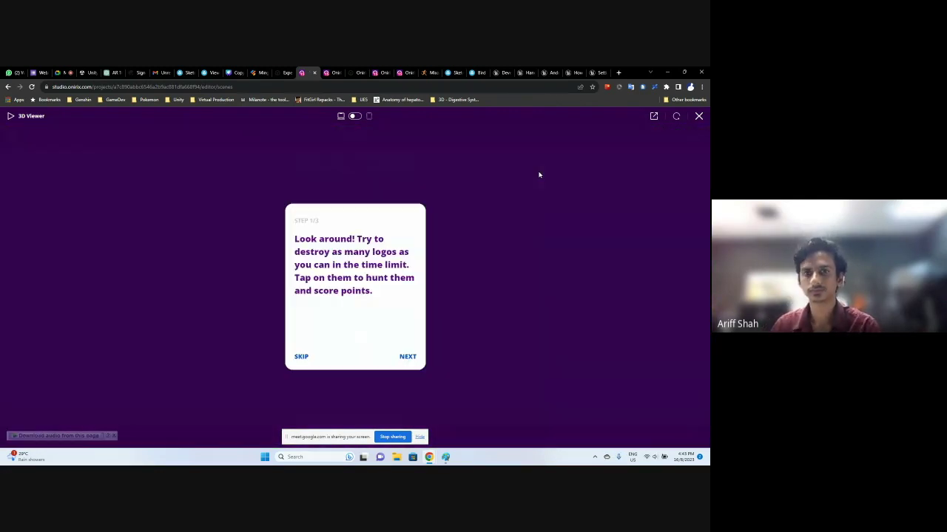
left_click(300, 358)
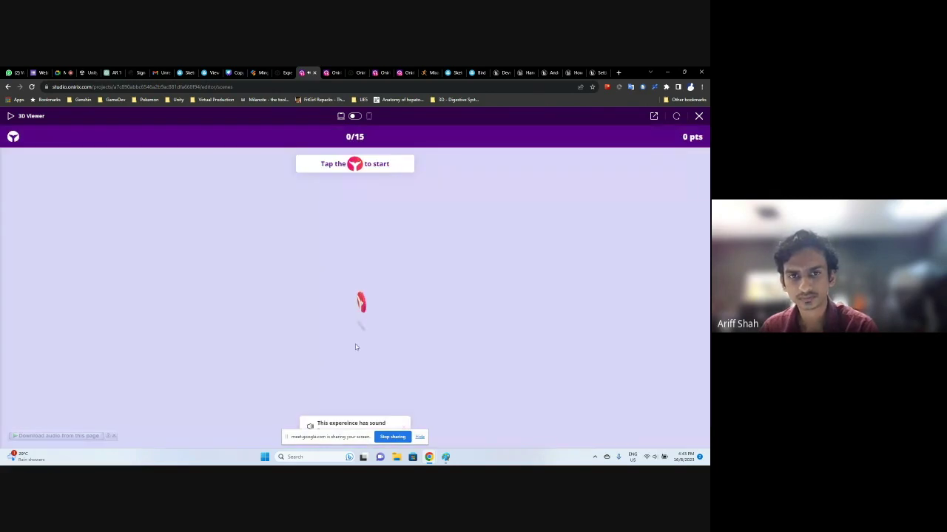
left_click(362, 305)
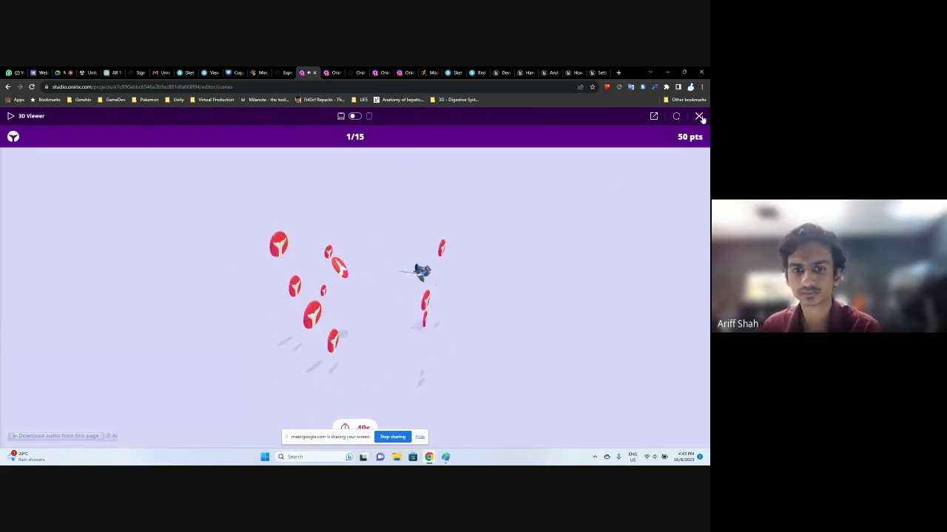
left_click(699, 117)
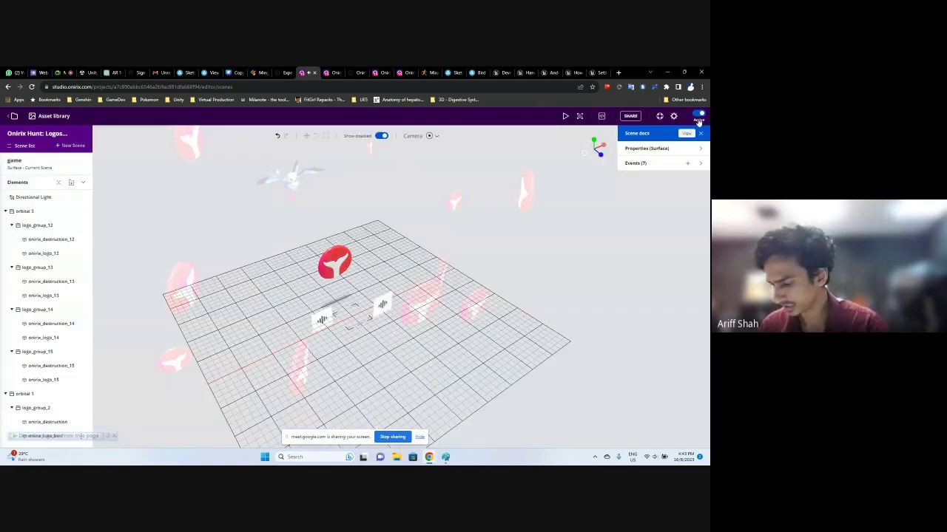
Look over the scene's HTML, CSS and JavaScript code once more and return to the game scene
left_click(602, 119)
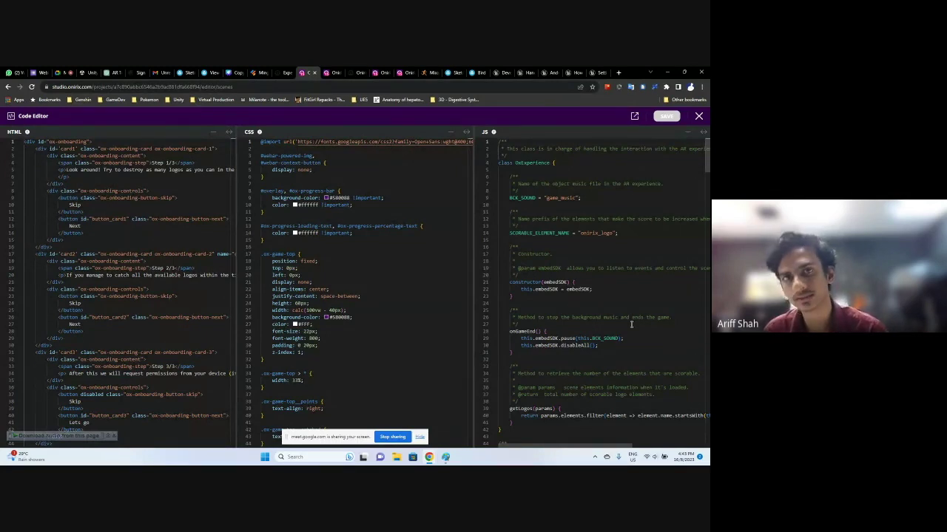
left_click(698, 119)
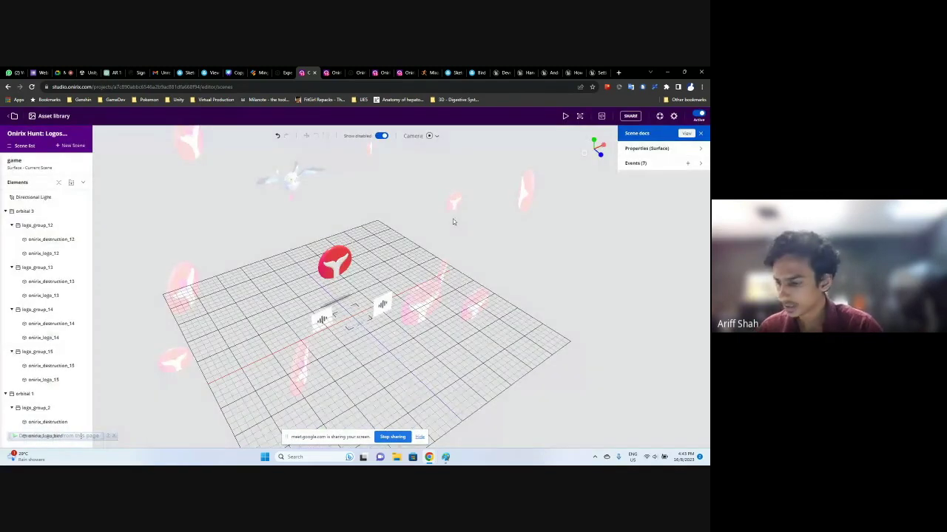
left_click_drag(453, 221, 386, 191)
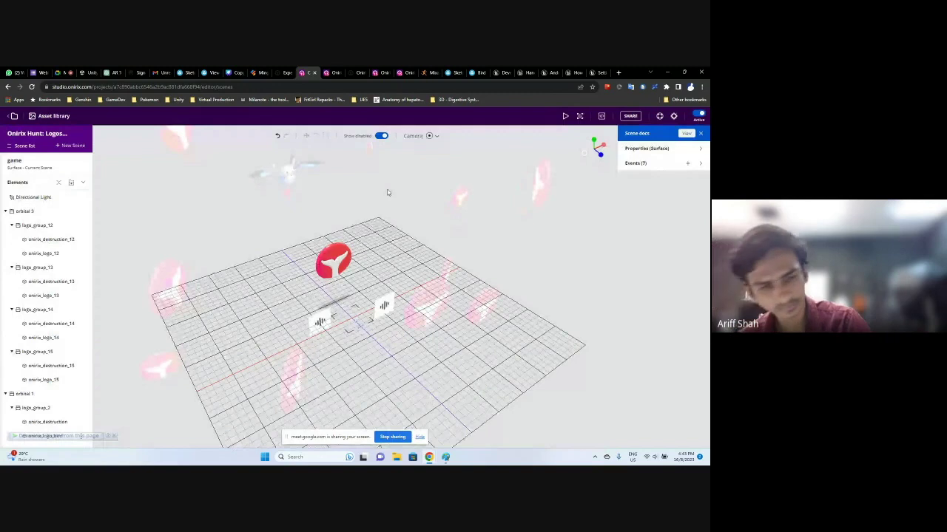
left_click(334, 72)
left_click(303, 72)
left_click(332, 72)
left_click(303, 72)
left_click(333, 72)
left_click(303, 72)
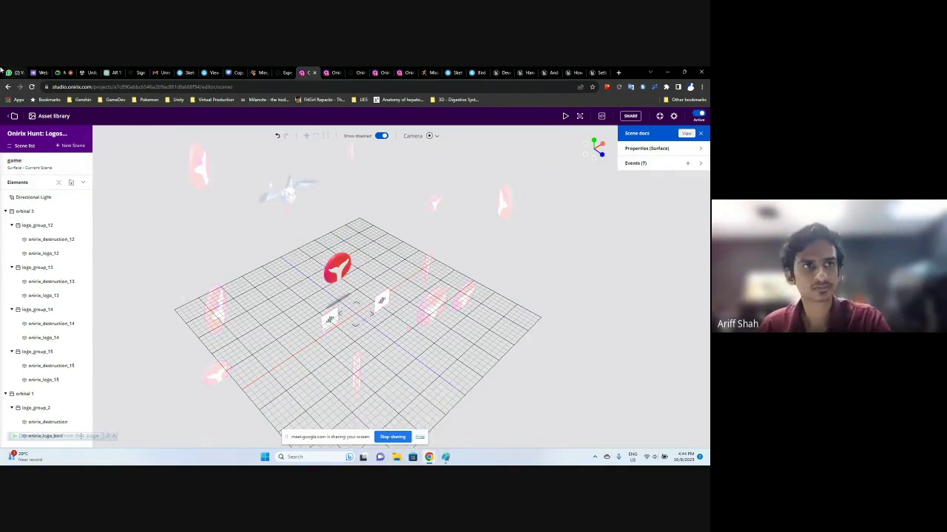
mouse_move(572, 291)
left_mouse_down()
mouse_move(589, 286)
mouse_move(564, 289)
left_mouse_up()
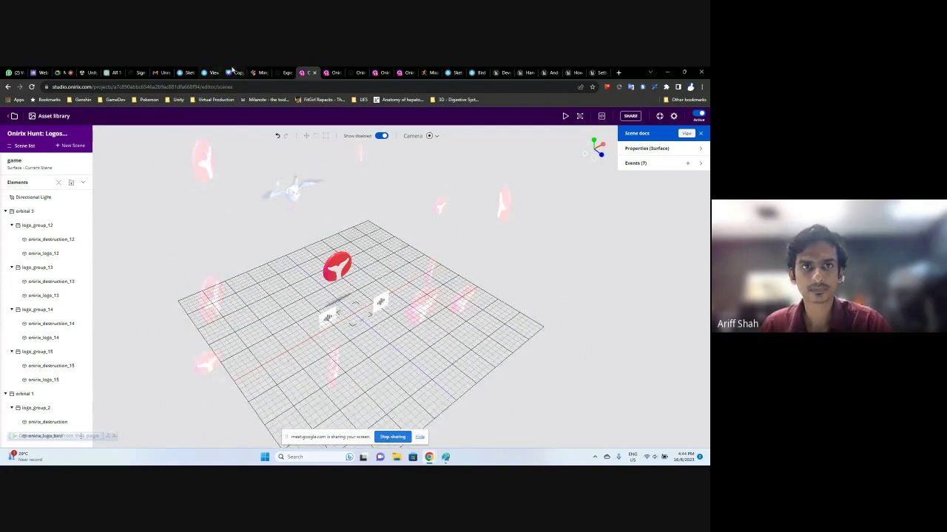
Switch to the AR training presentation in Canva and show the AR Game slide in full screen
left_click(232, 72)
left_click(686, 440)
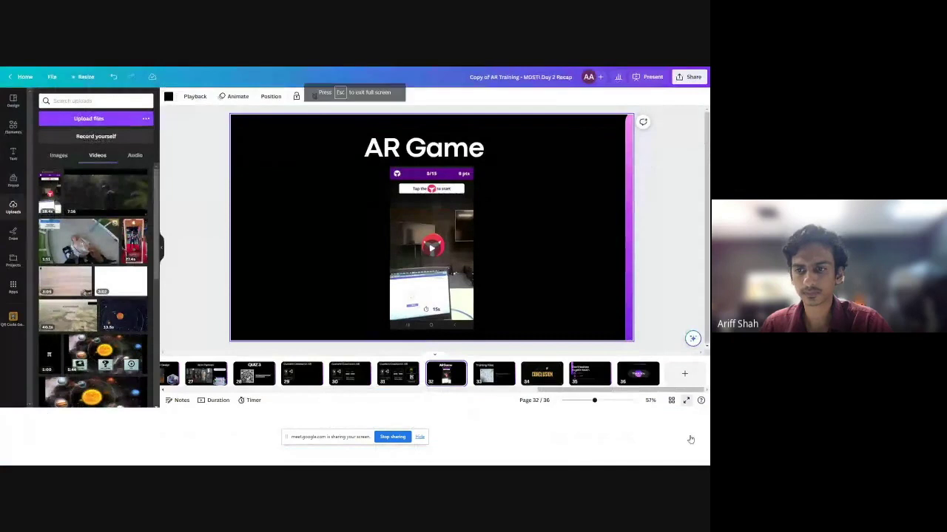